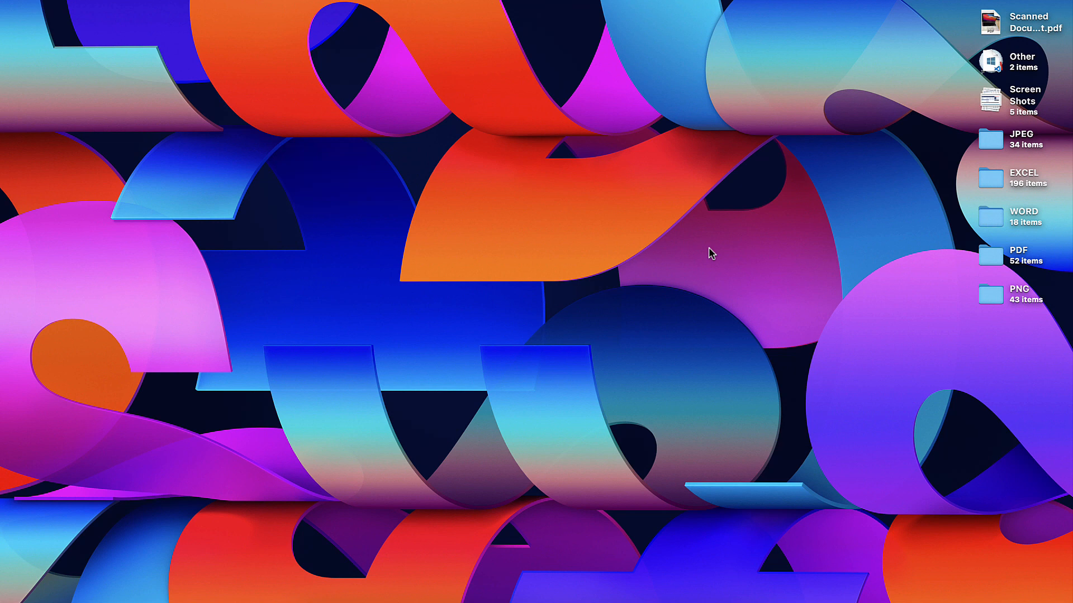
Switch to the 2022 payroll workbook in Excel and examine the title, company name and address header on the MENU sheet.
key("ctrl+Left")
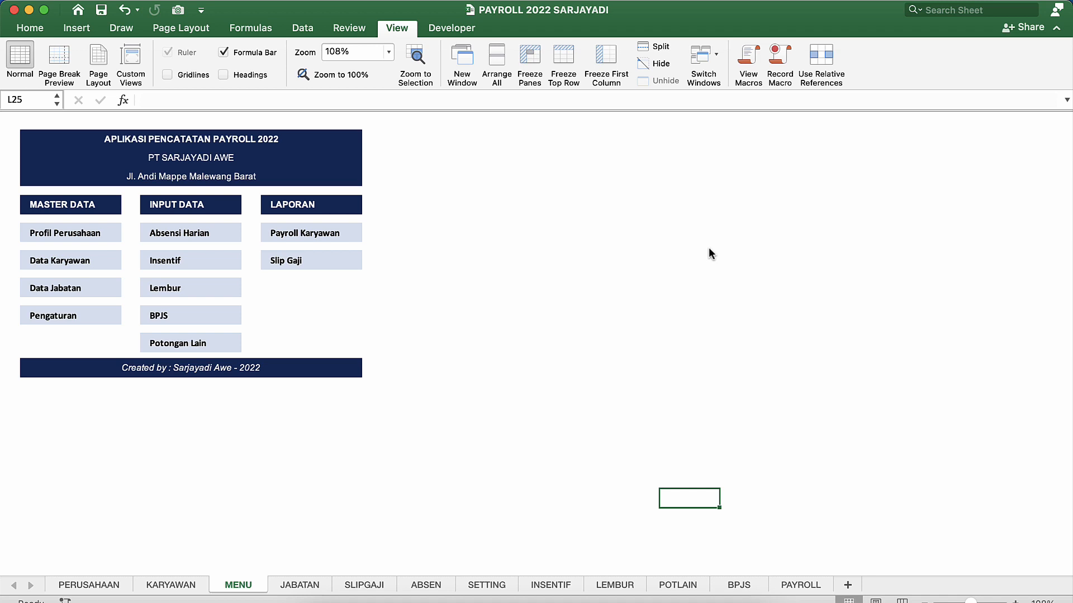
left_click(304, 158)
left_click(311, 140)
left_click(411, 194)
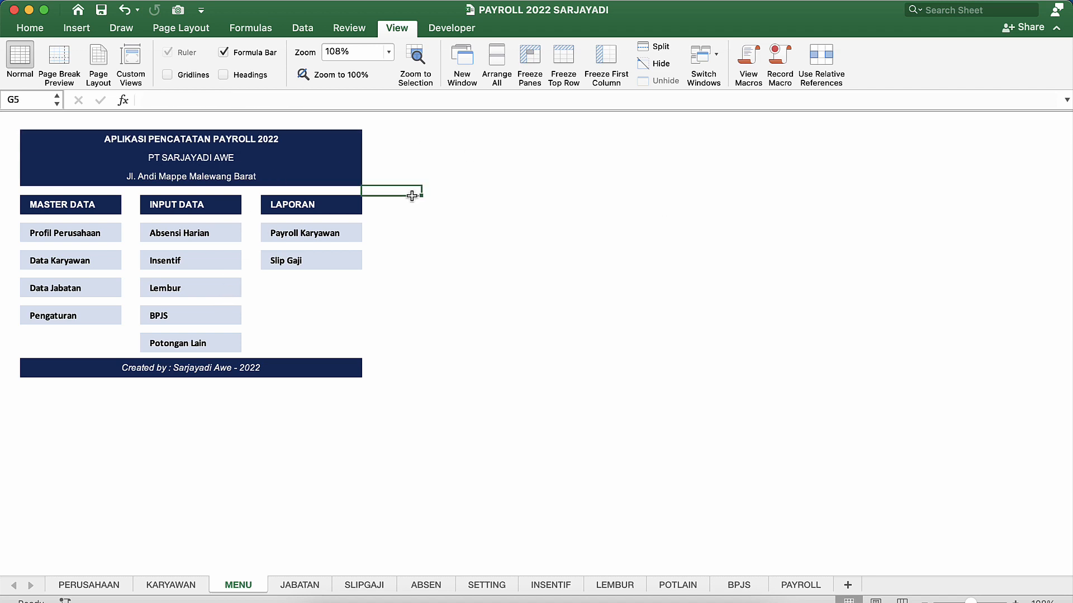
left_click(373, 175)
left_click(333, 155)
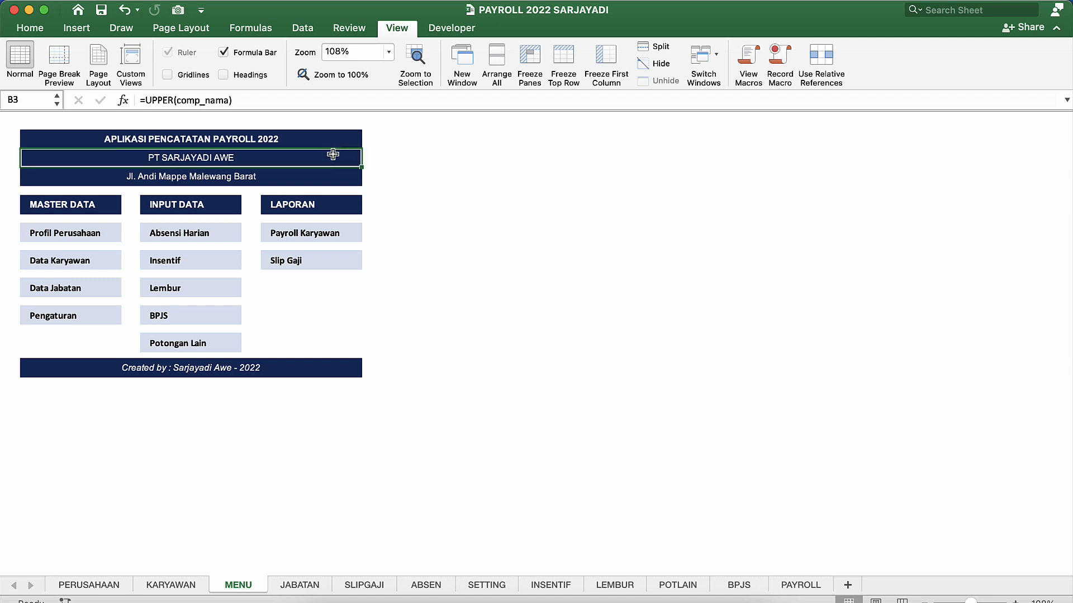
left_click(336, 173)
left_click(290, 154)
left_click(249, 173)
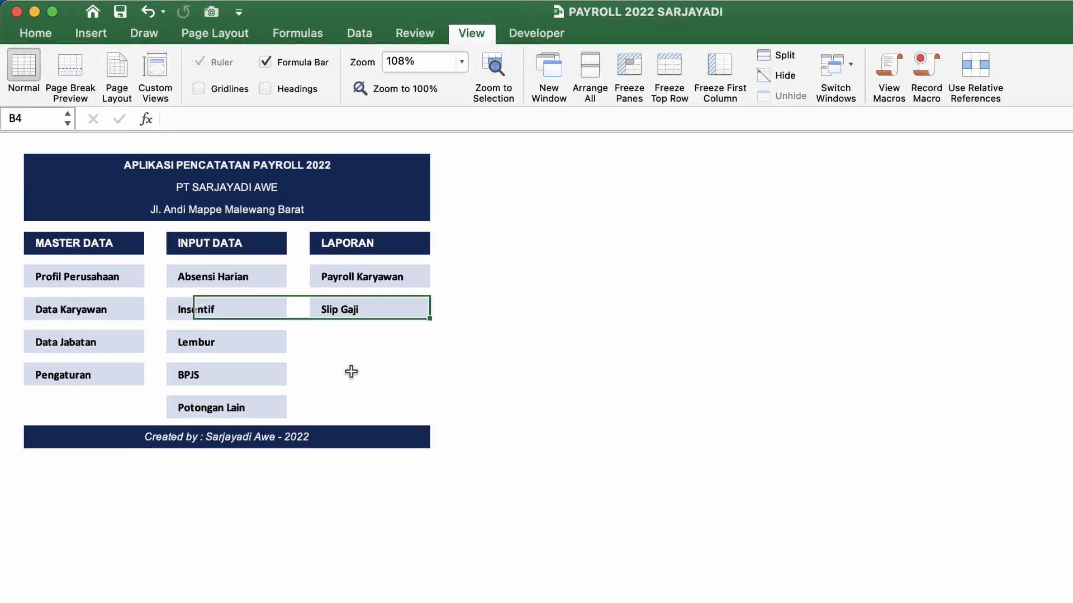
left_click(350, 372)
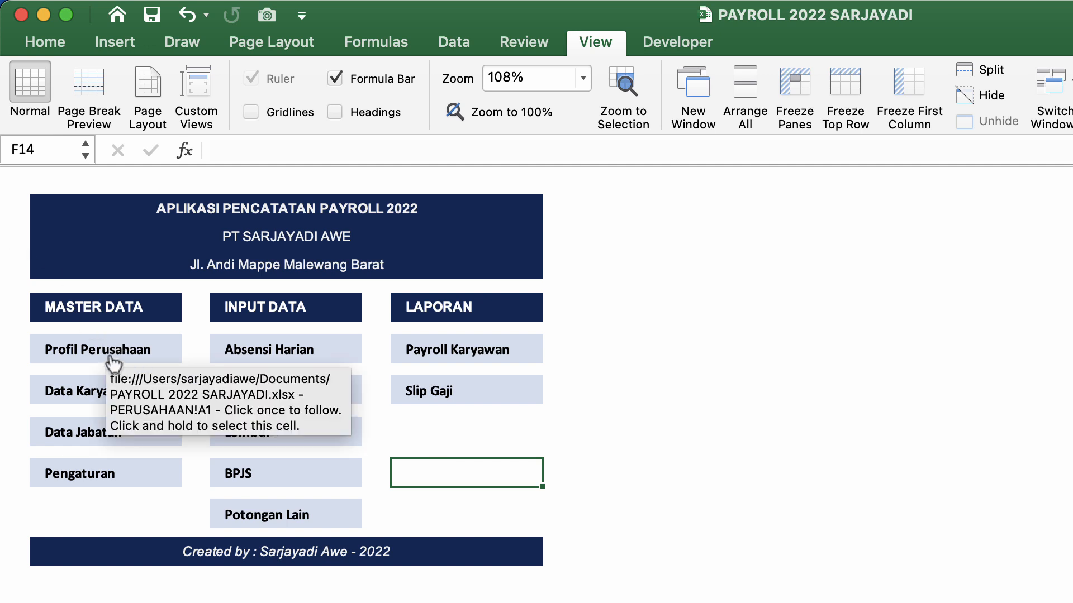
Examine the entries grouped under MASTER DATA and INPUT DATA on the MENU sheet.
left_click(108, 299)
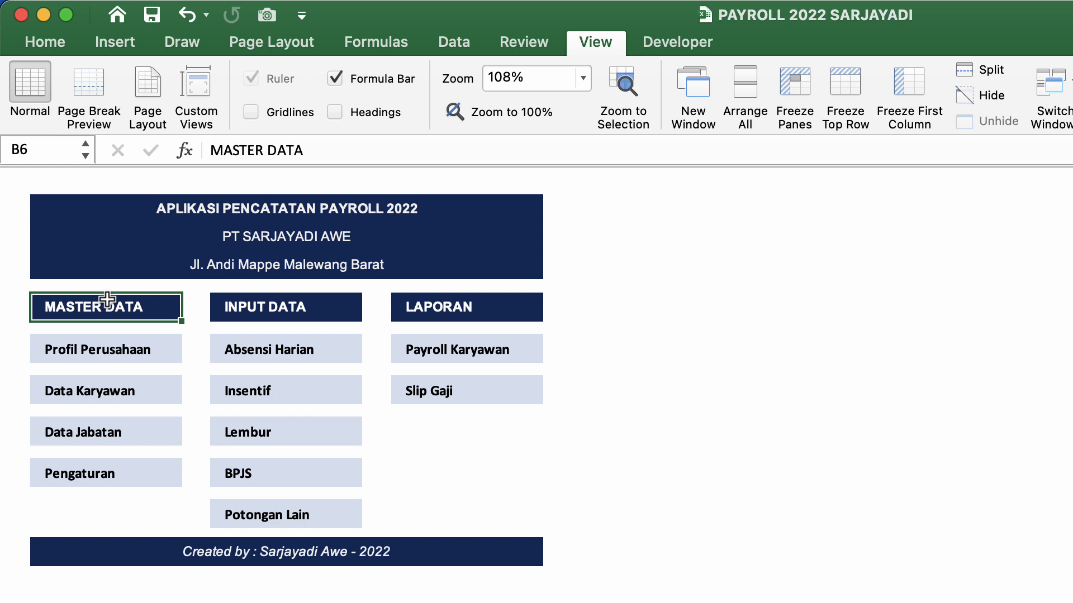
left_click_drag(108, 300, 99, 522)
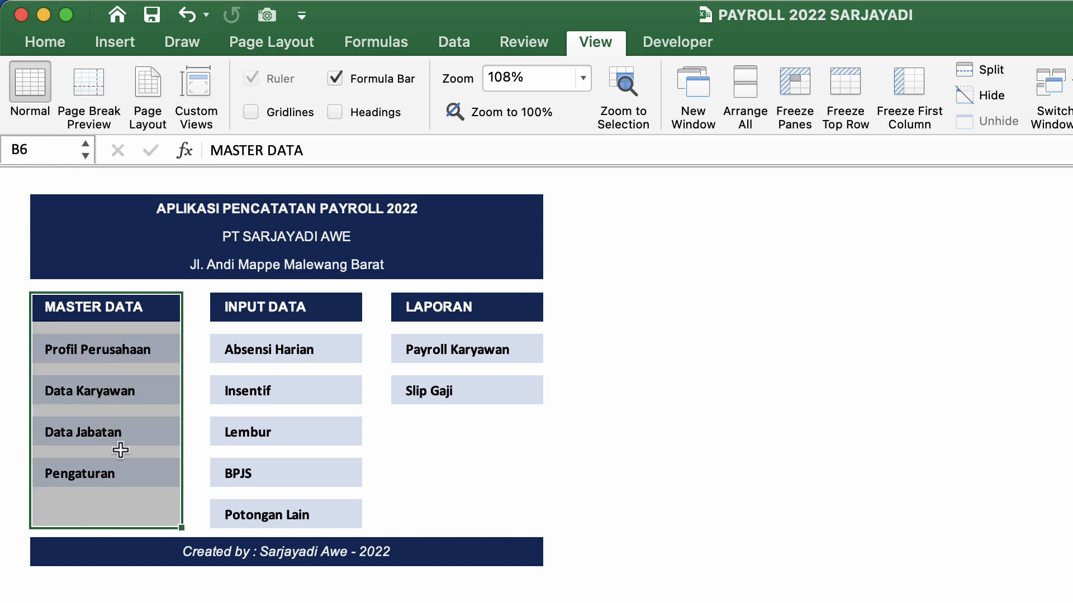
left_click(143, 308)
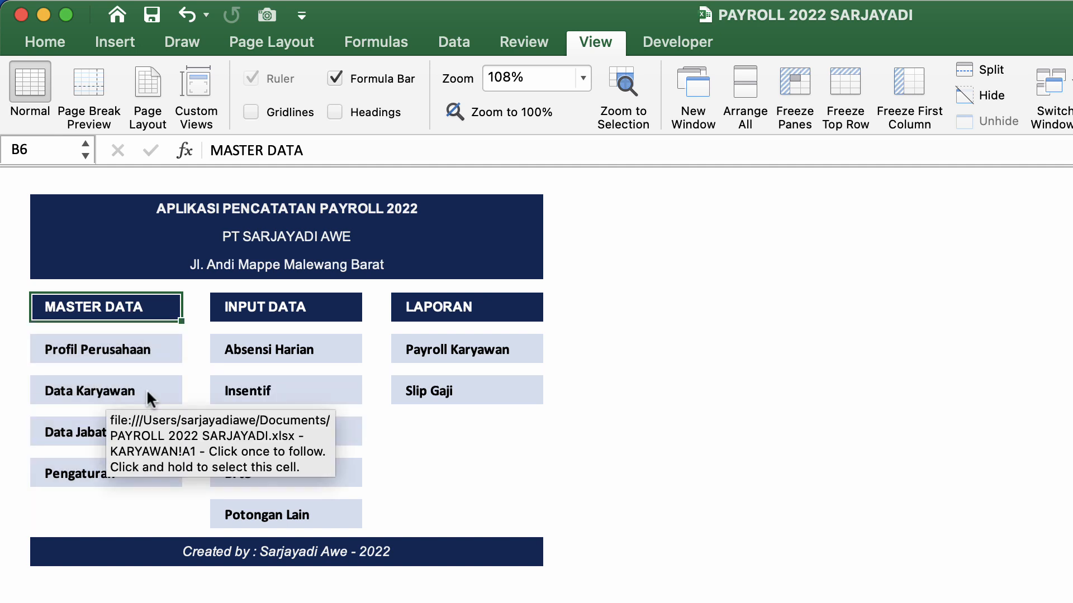
left_click(180, 435)
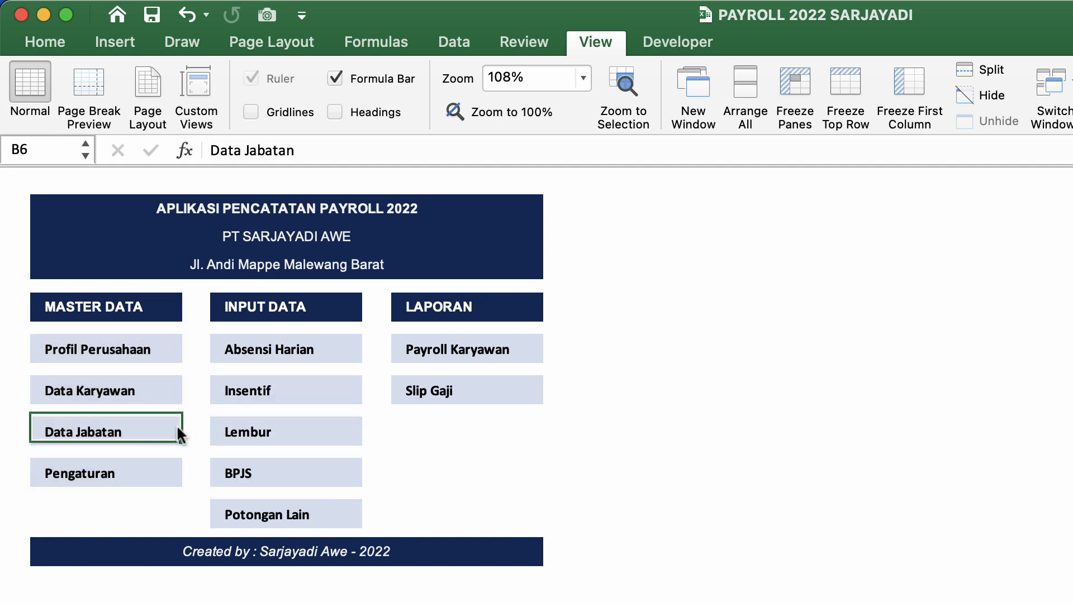
left_click(180, 434)
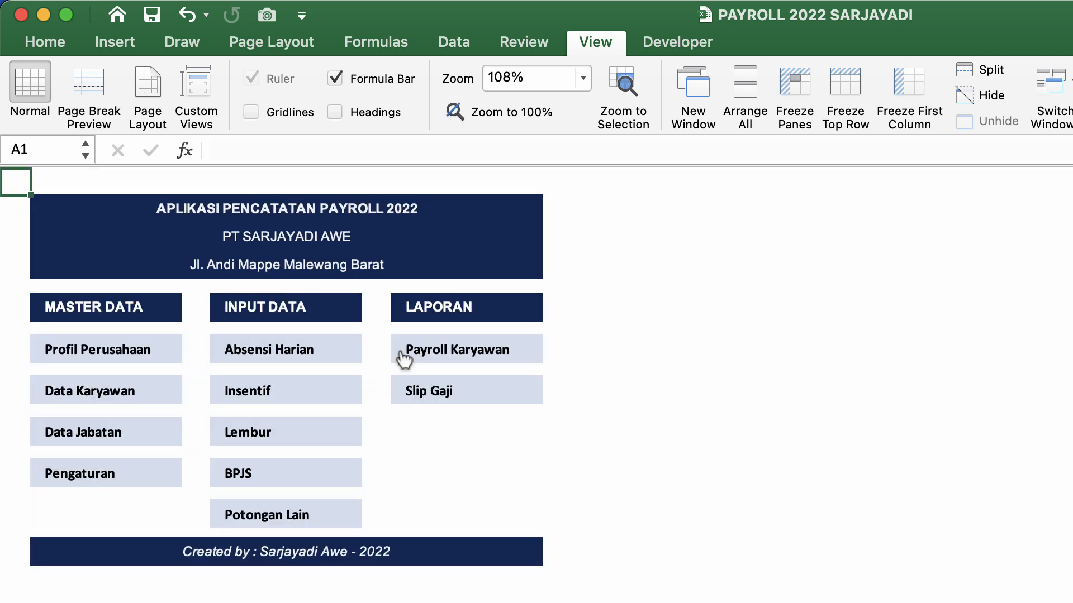
left_click(324, 306)
left_click_drag(324, 307, 354, 510)
left_click(405, 478)
left_click(438, 452)
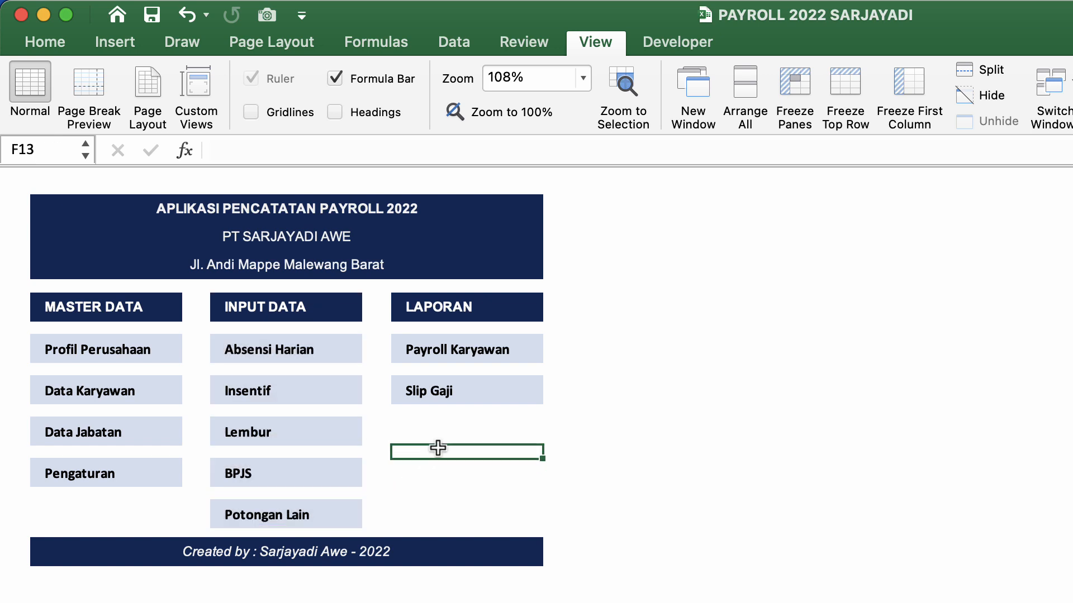
left_click(448, 436)
left_click(451, 477)
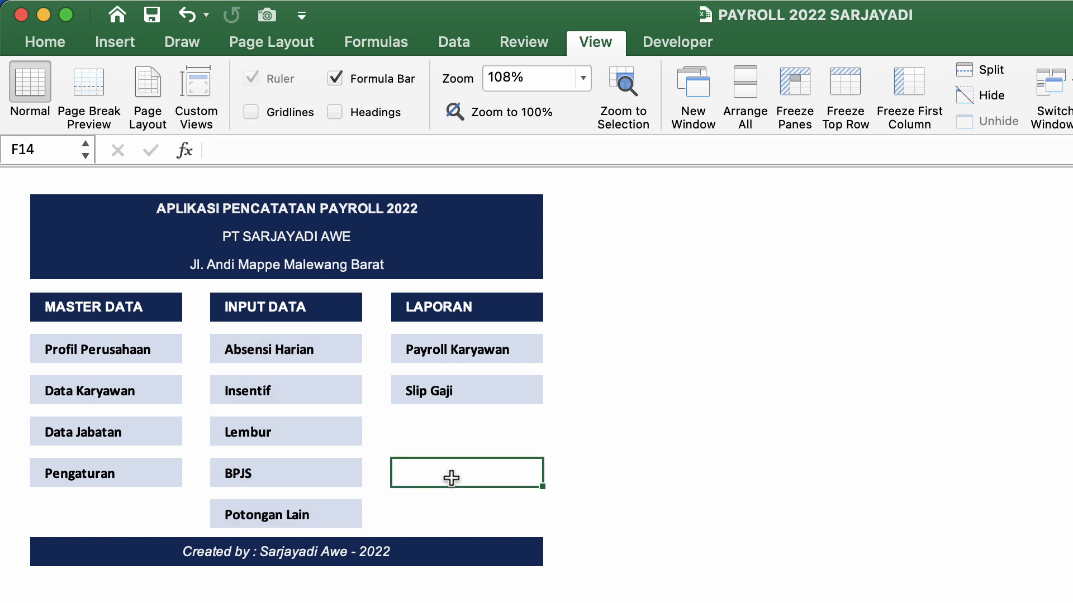
Review the LAPORAN entries, visiting the Payroll Karyawan report and returning to the main menu.
left_click(511, 306)
left_click_drag(511, 307, 501, 393)
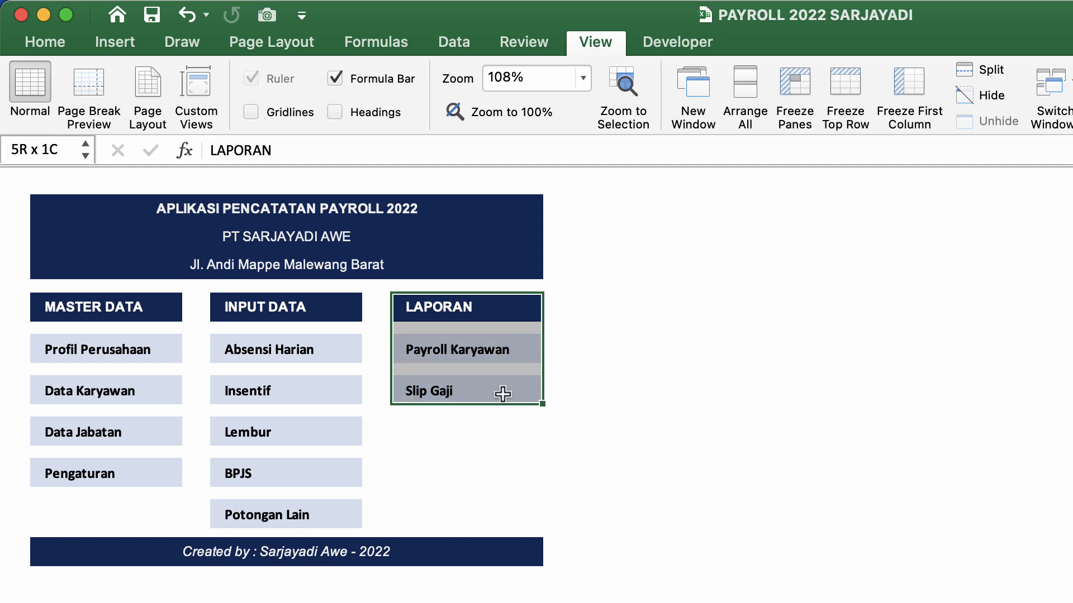
left_click(503, 463)
left_click(486, 411)
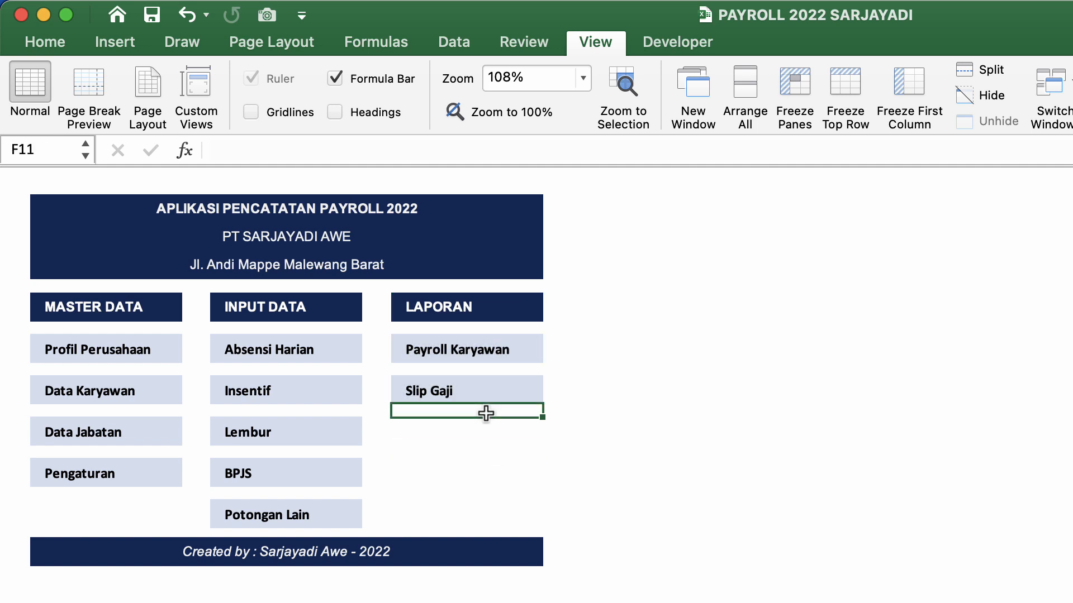
left_click(492, 465)
left_click(538, 356)
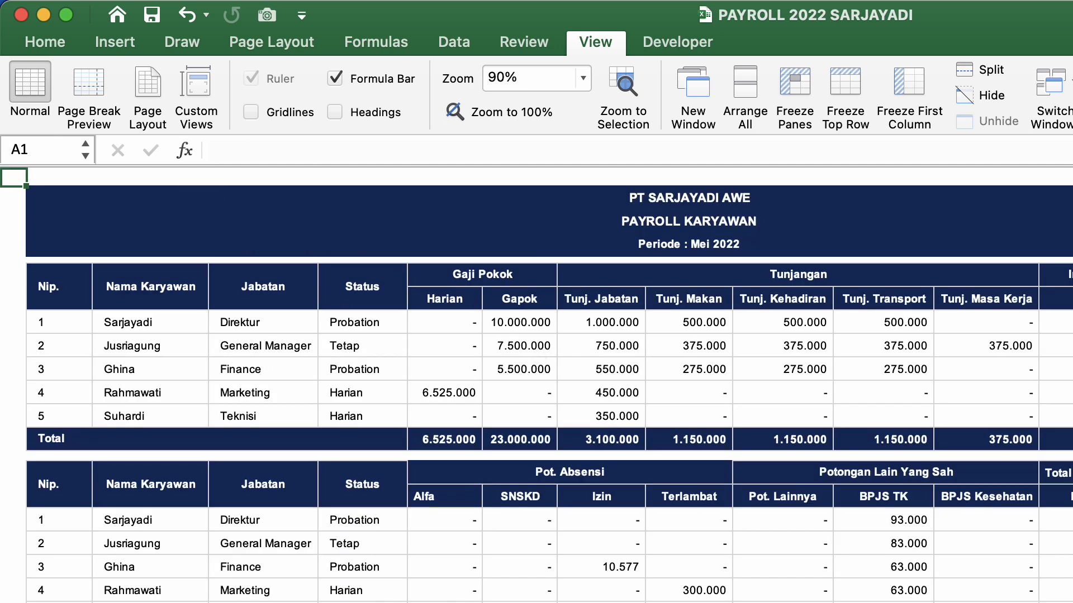
left_click(1070, 195)
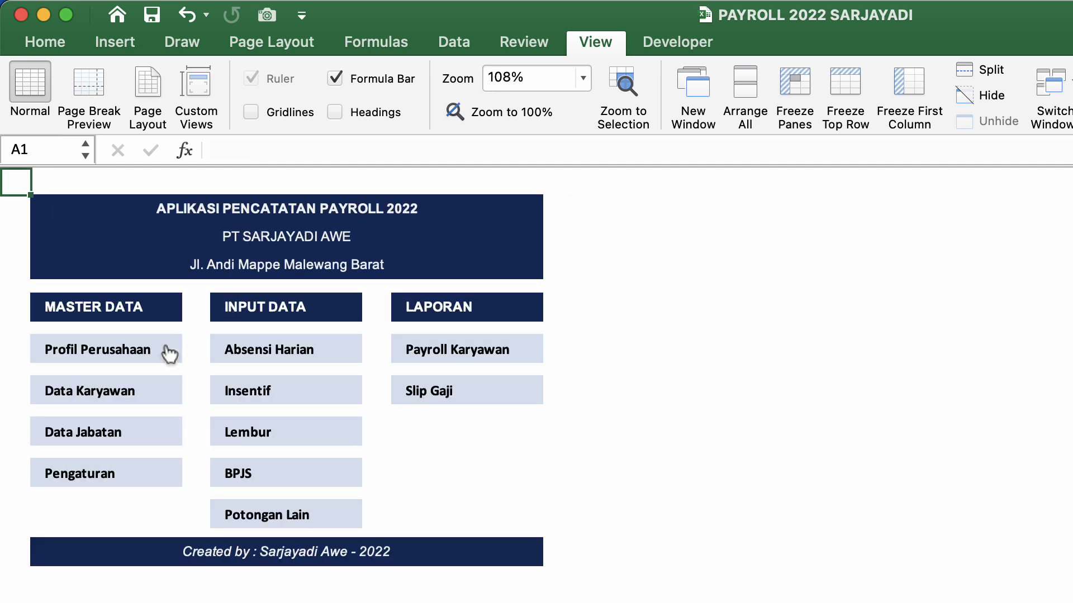
Open the Profil Perusahaan sheet from the main menu and hide its row and column headings.
left_click(137, 353)
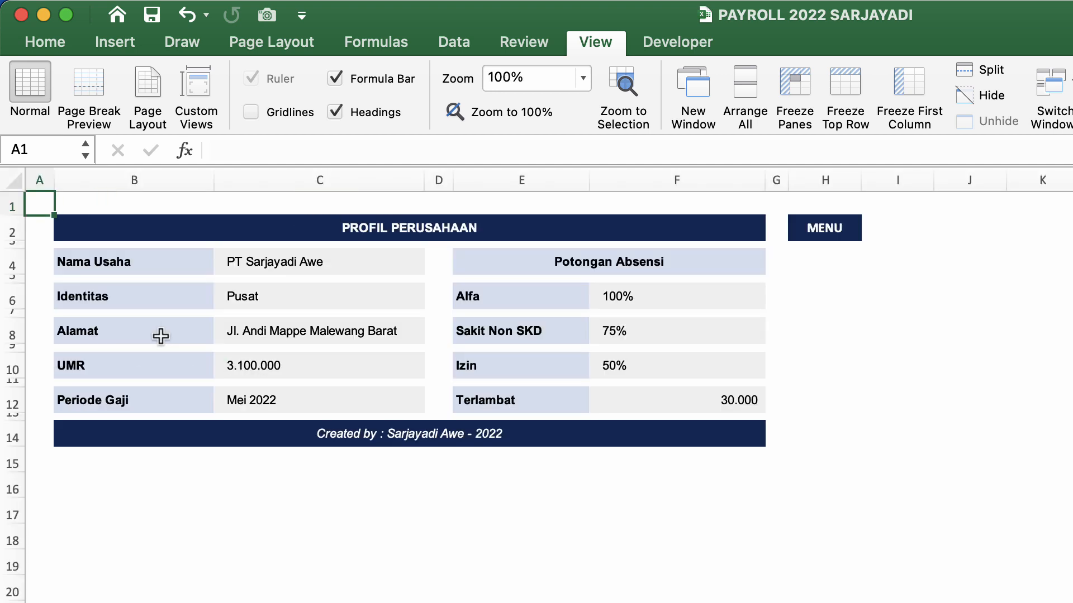
left_click(354, 112)
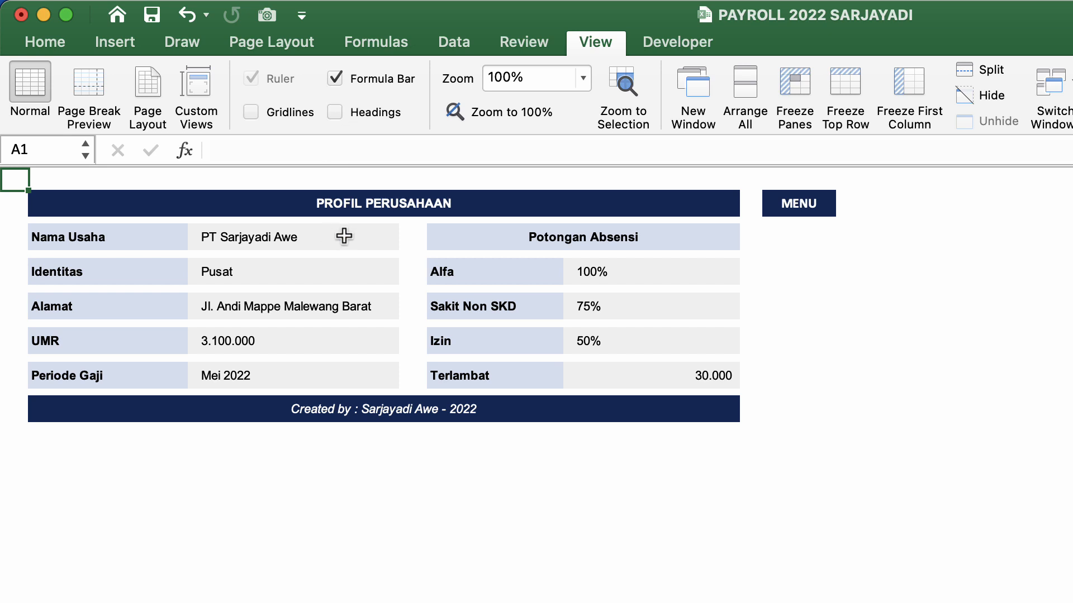
Examine the company profile fields from Nama Usaha to Periode Gaji, including the choices offered for Identitas.
left_click(375, 244)
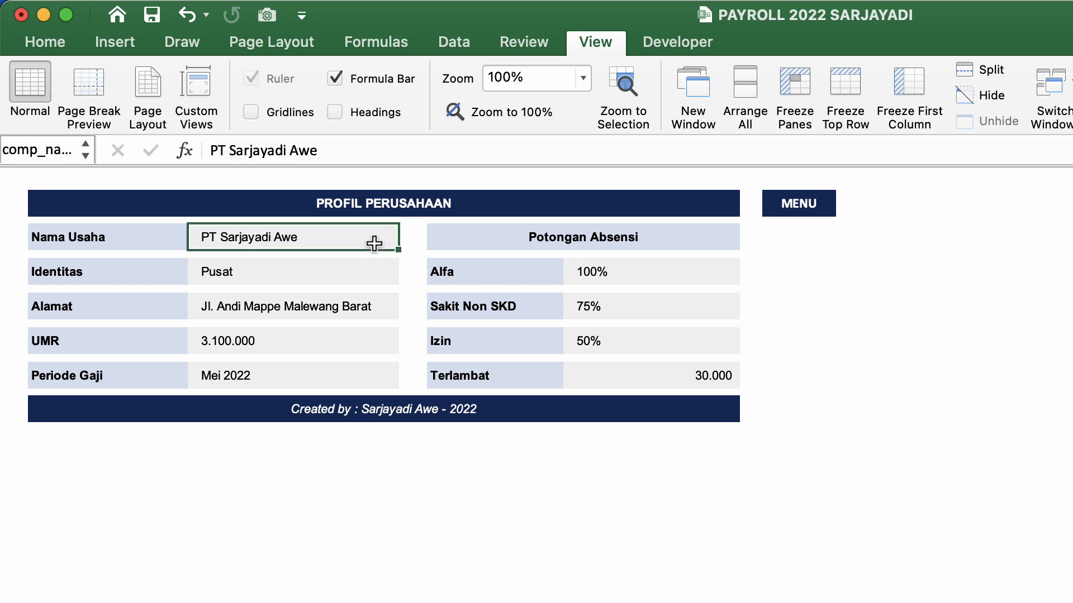
left_click(334, 268)
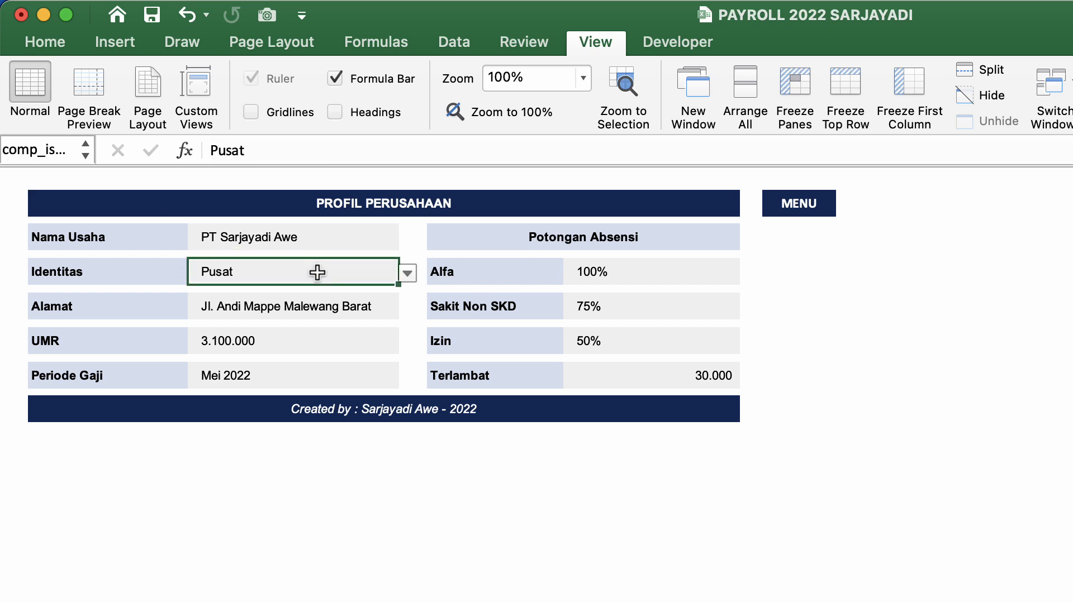
left_click(408, 274)
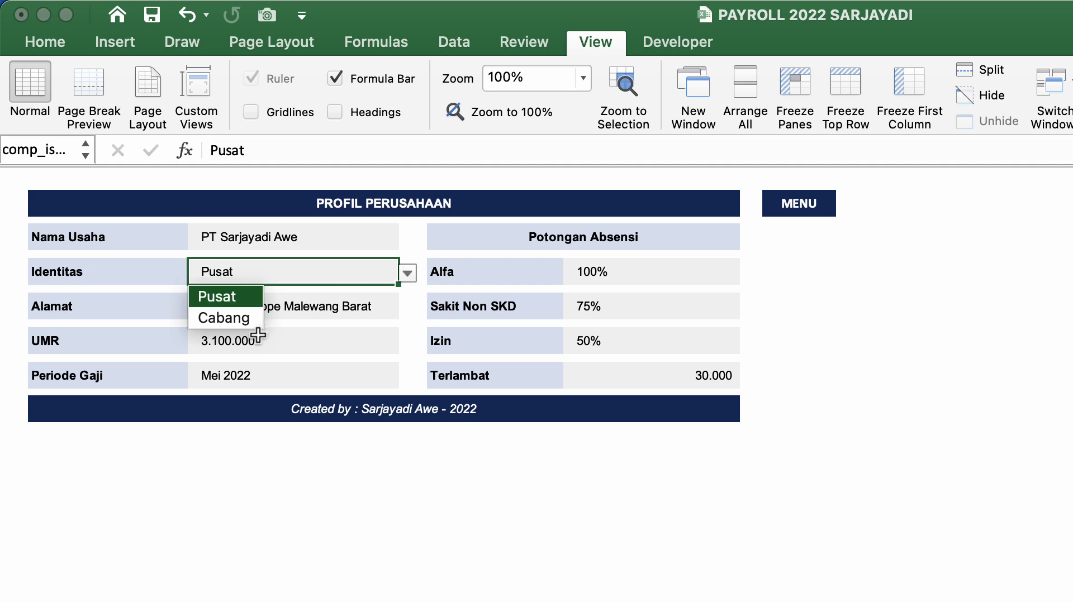
left_click(318, 326)
left_click(330, 313)
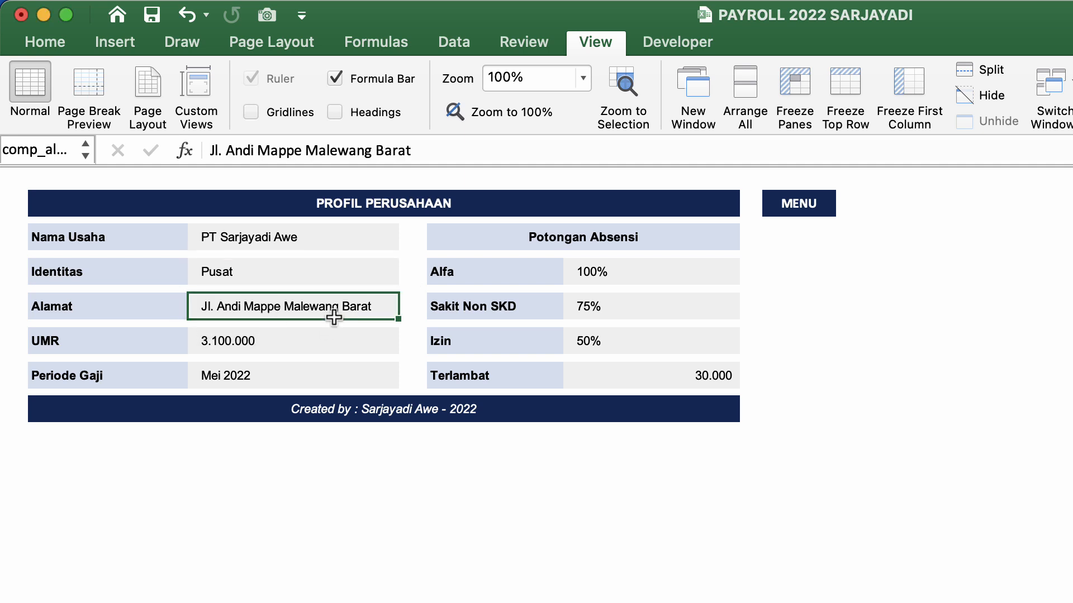
left_click(331, 341)
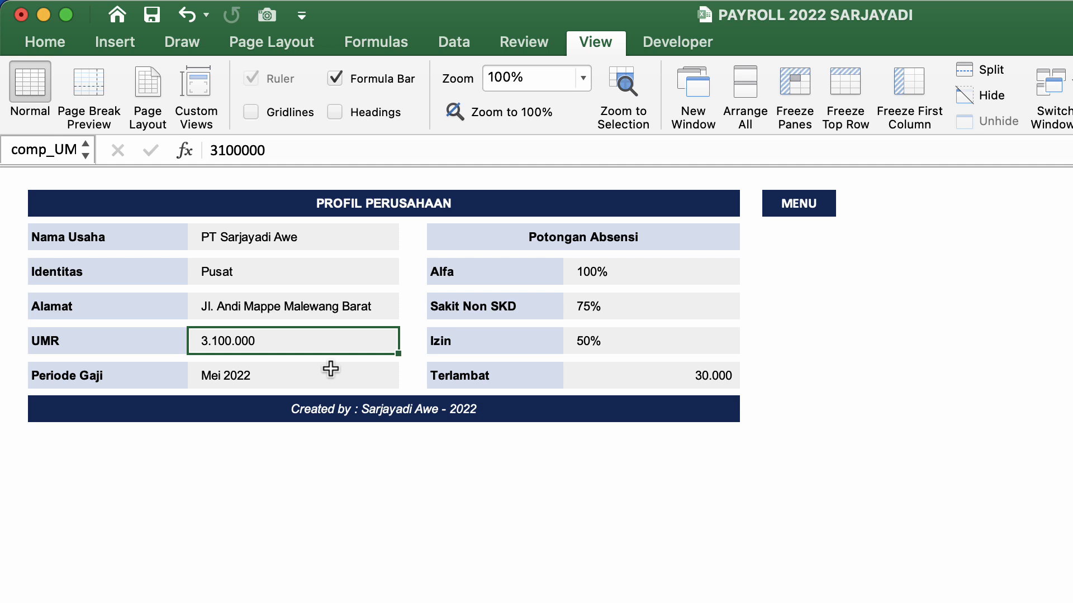
left_click(304, 359)
left_click(306, 380)
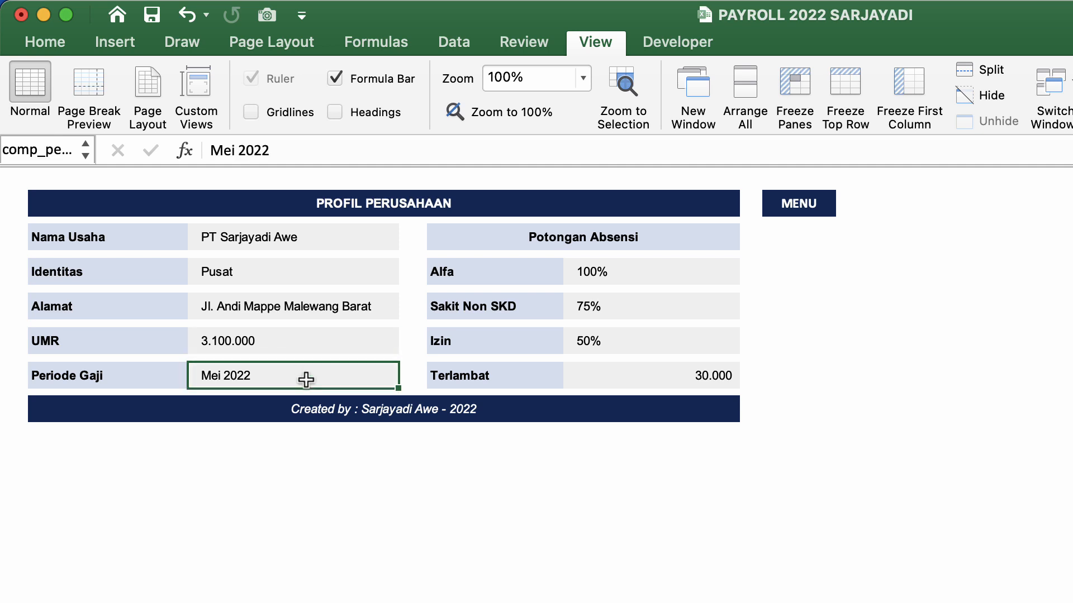
double_click(246, 376)
left_click(303, 388)
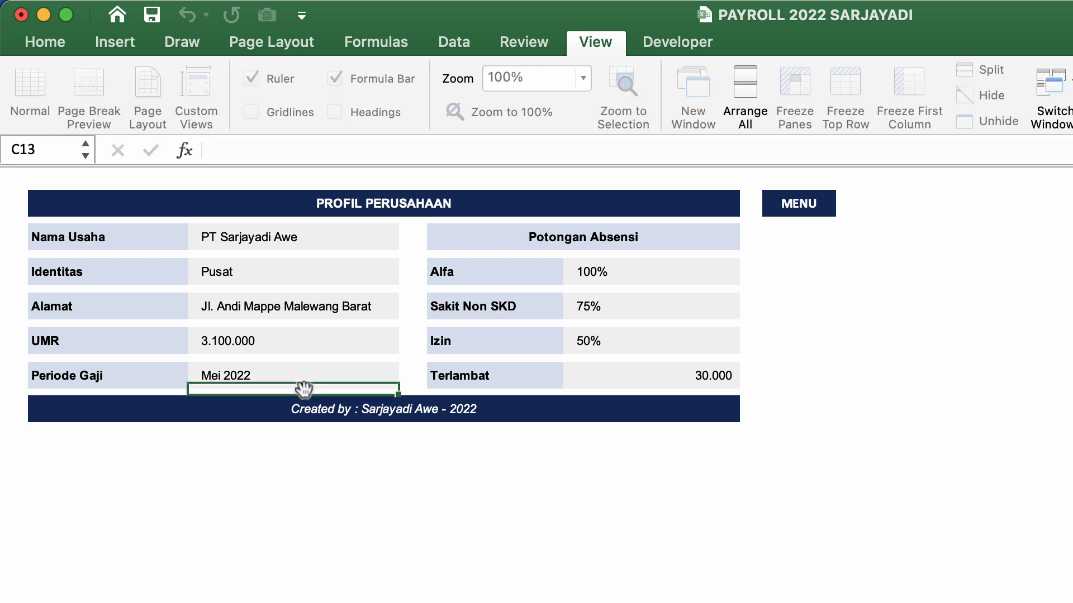
left_click(283, 376)
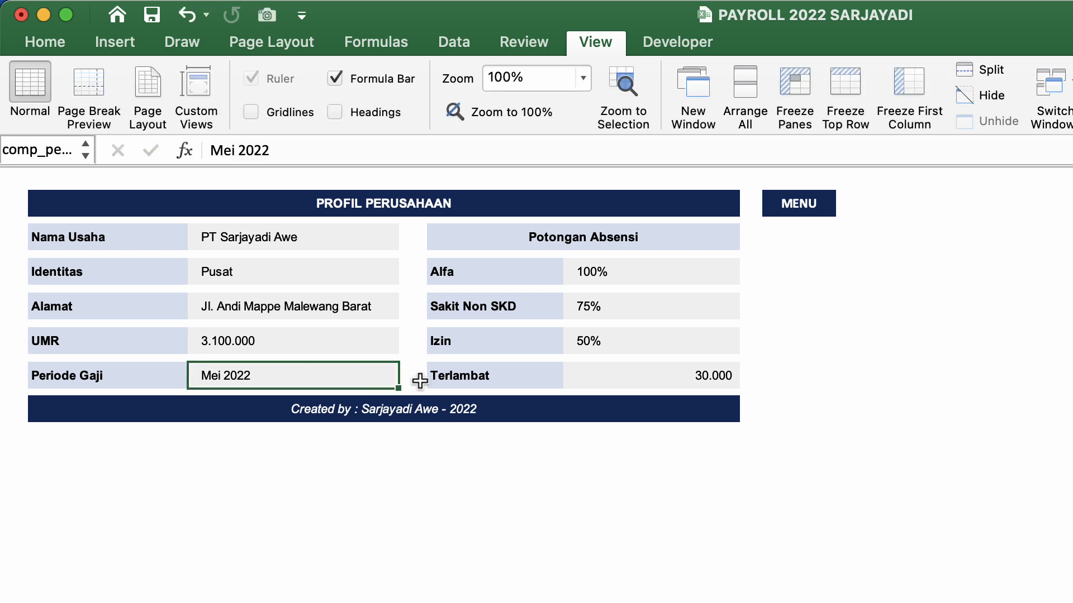
Examine the Potongan Absensi section and its Alfa deduction rate on the company profile sheet.
left_click(660, 256)
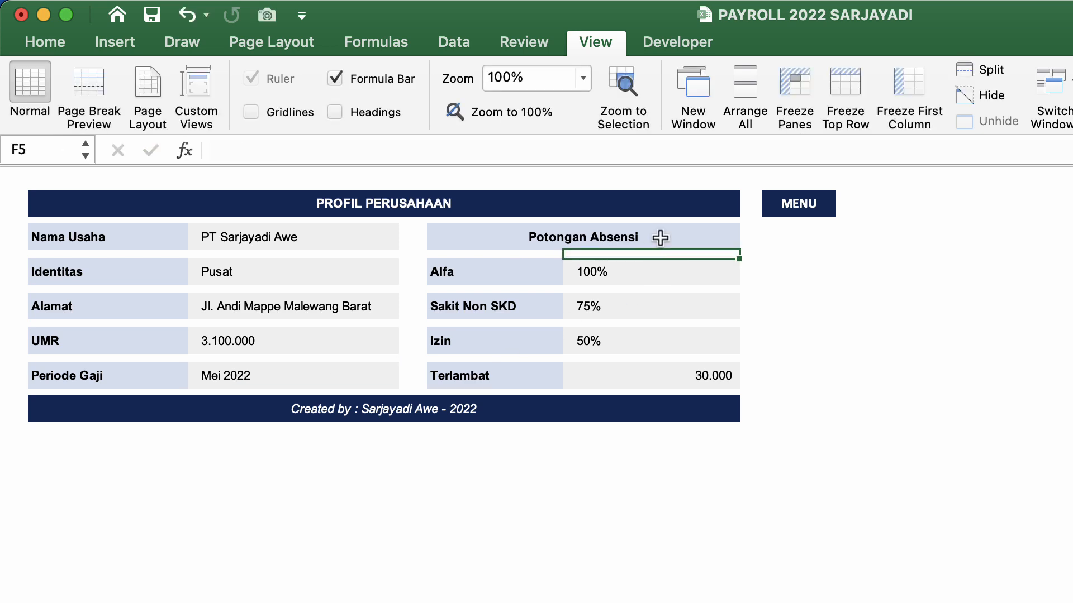
left_click(660, 237)
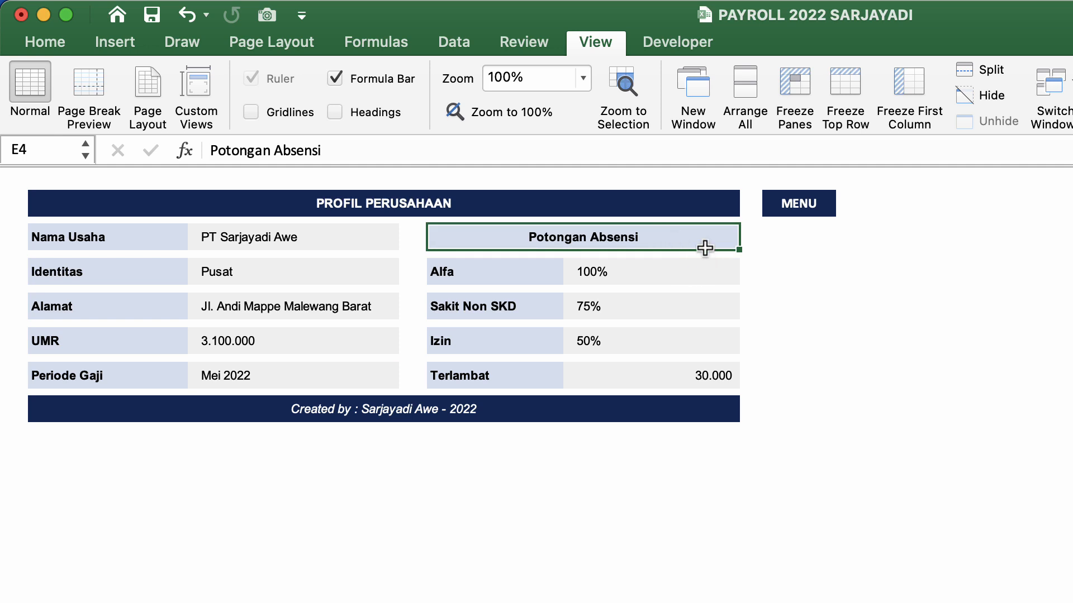
left_click(715, 271)
left_click(802, 274)
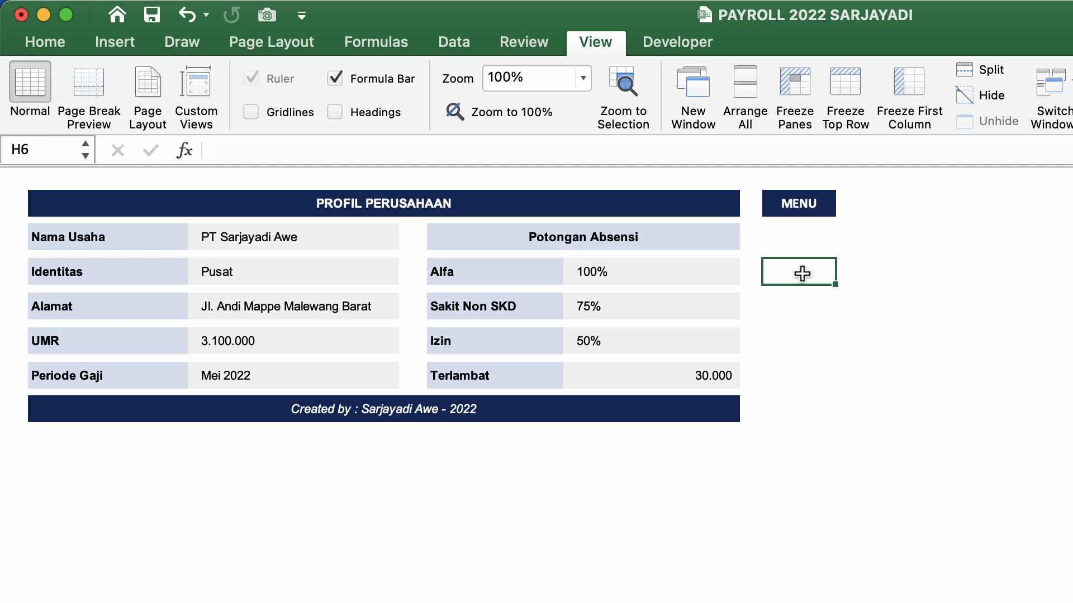
left_click(692, 255)
left_click(694, 270)
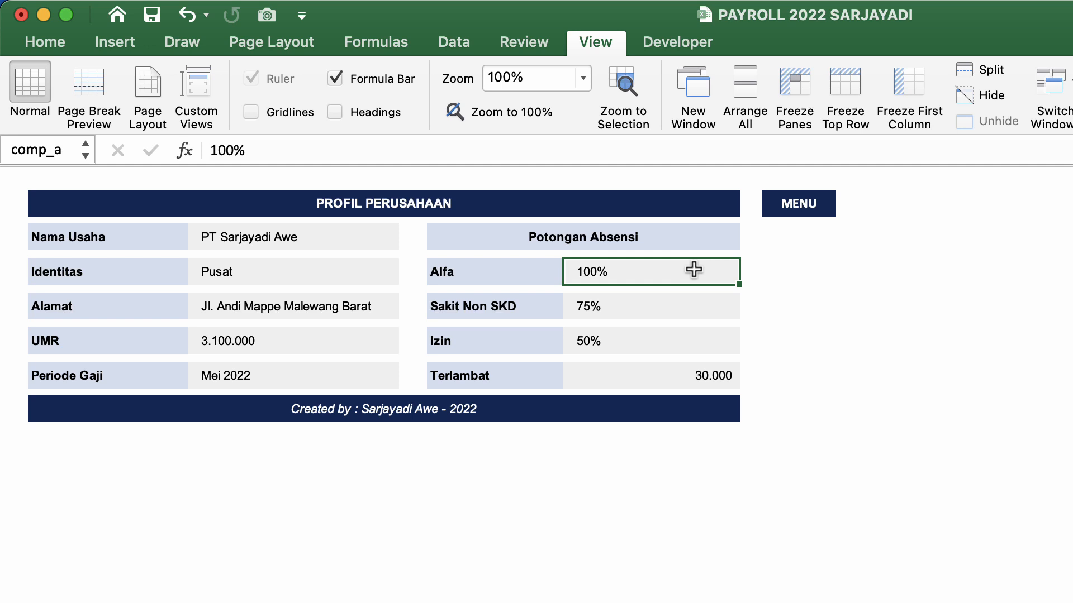
left_click(631, 300)
left_click(662, 274)
left_click(512, 276)
left_click(609, 279)
Compare the Sakit Non SKD and Izin deduction rates with Alfa and examine the Terlambat deduction.
left_click(664, 315)
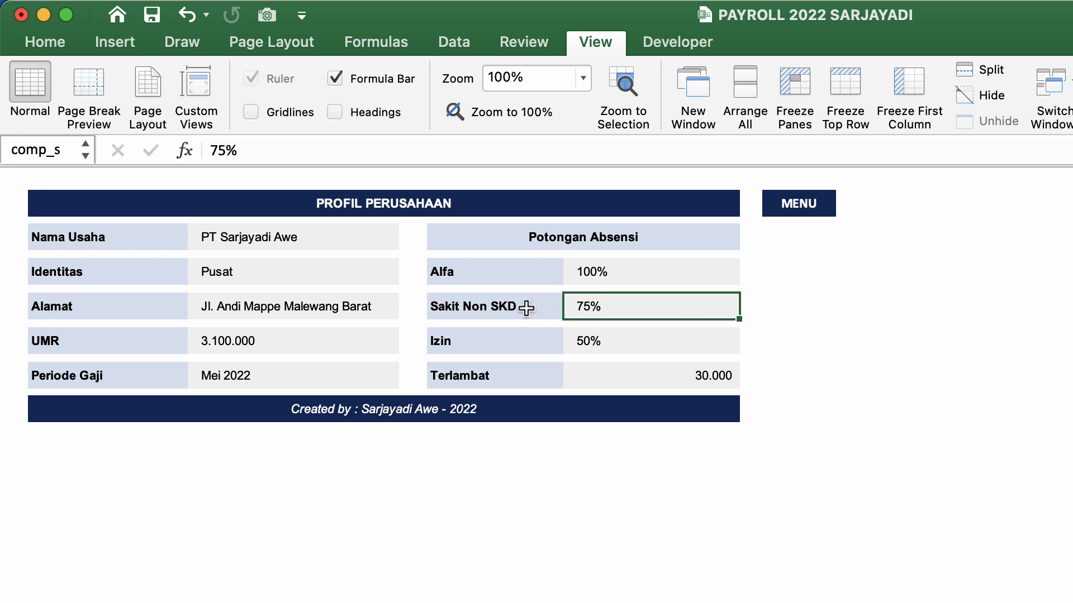
left_click(614, 279)
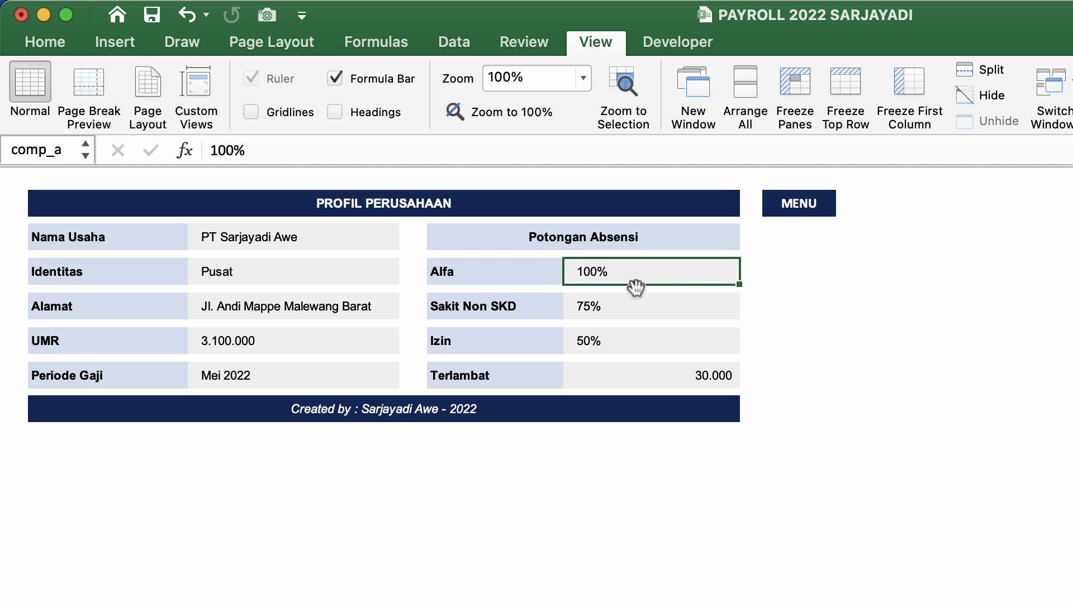
left_click(617, 337)
left_click(637, 271)
left_click(636, 299)
left_click(632, 347)
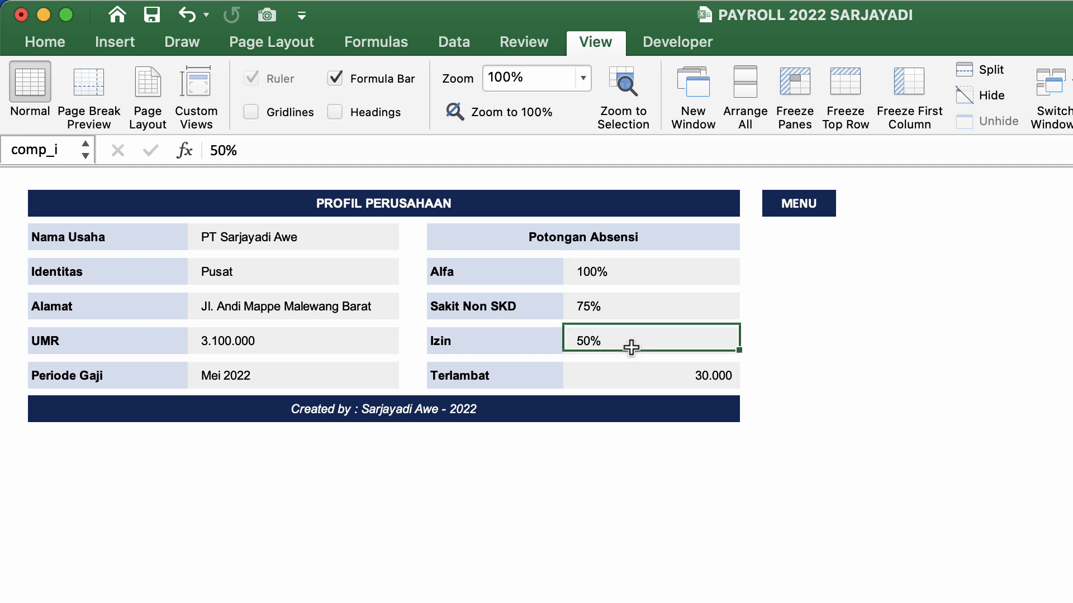
left_click(654, 316)
left_click(654, 340)
left_click(700, 372)
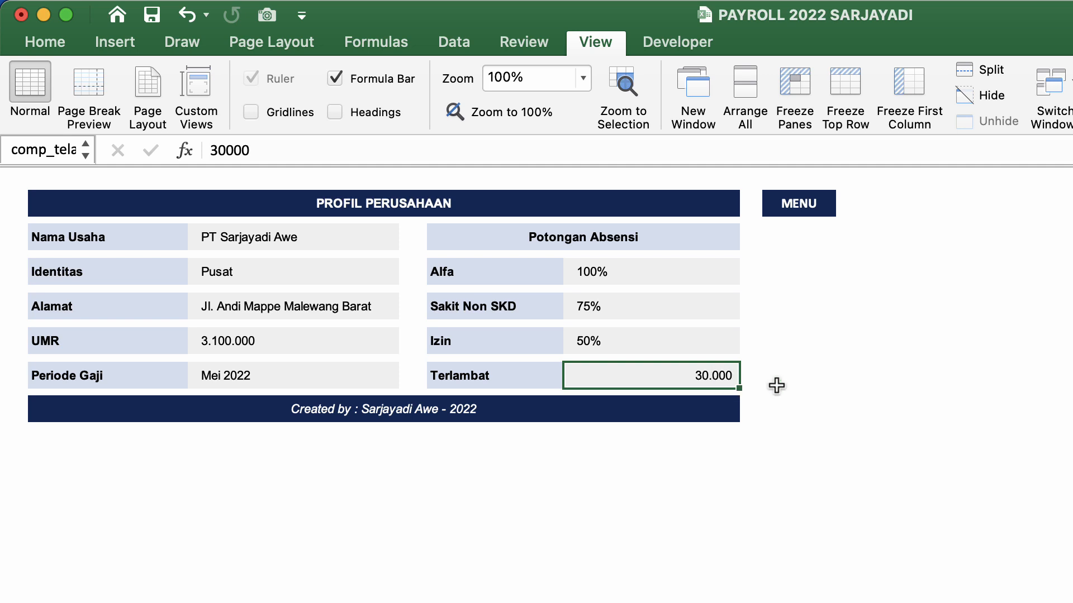
left_click(803, 272)
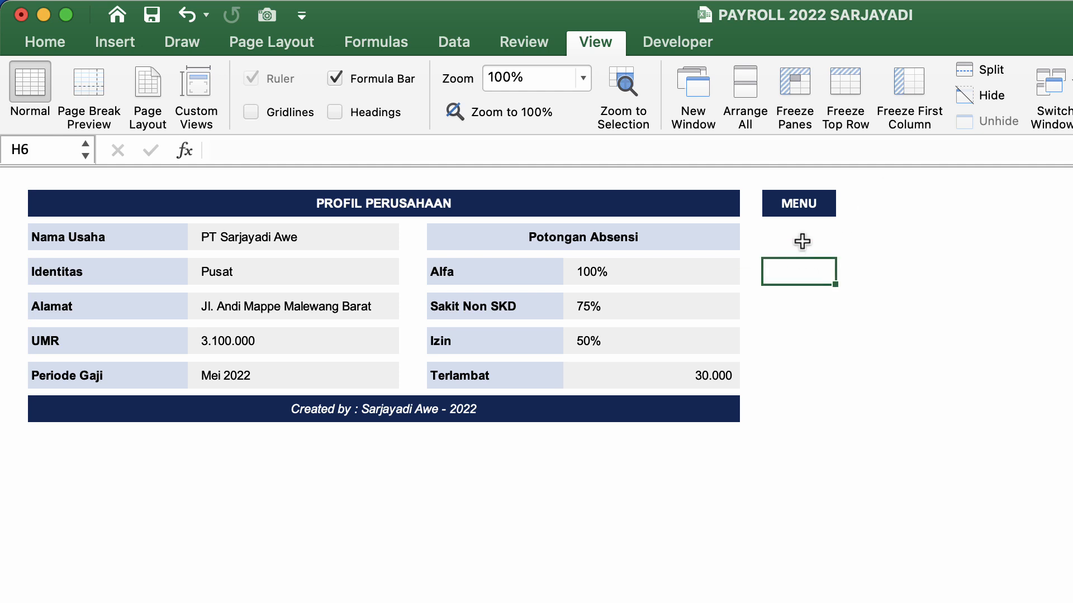
left_click(802, 239)
left_click(806, 263)
left_click(642, 271)
left_click(648, 307)
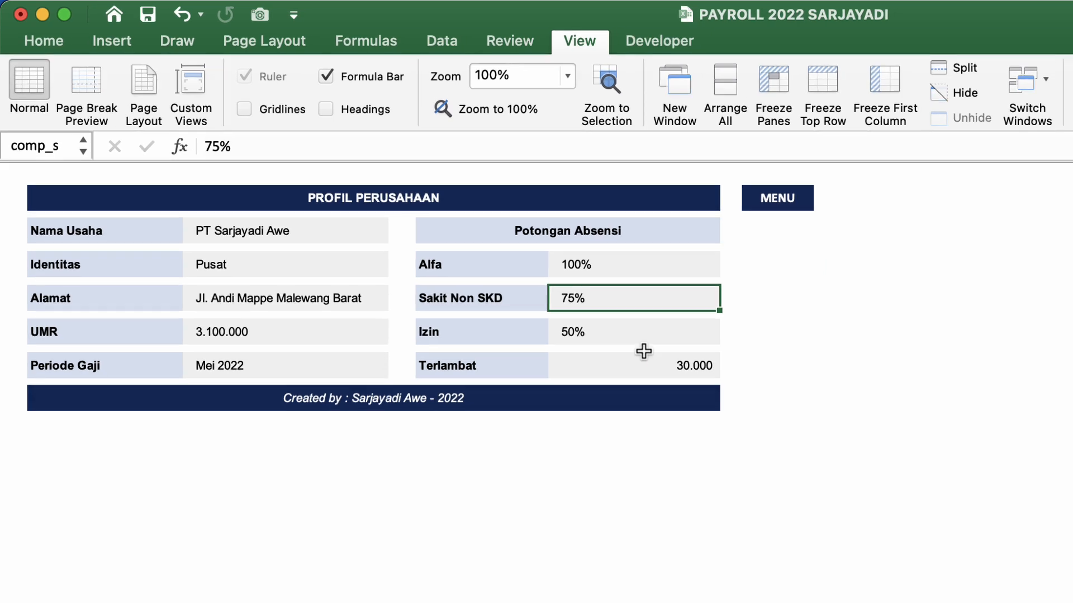
Return to the main menu and open the Data Karyawan sheet.
left_click(788, 199)
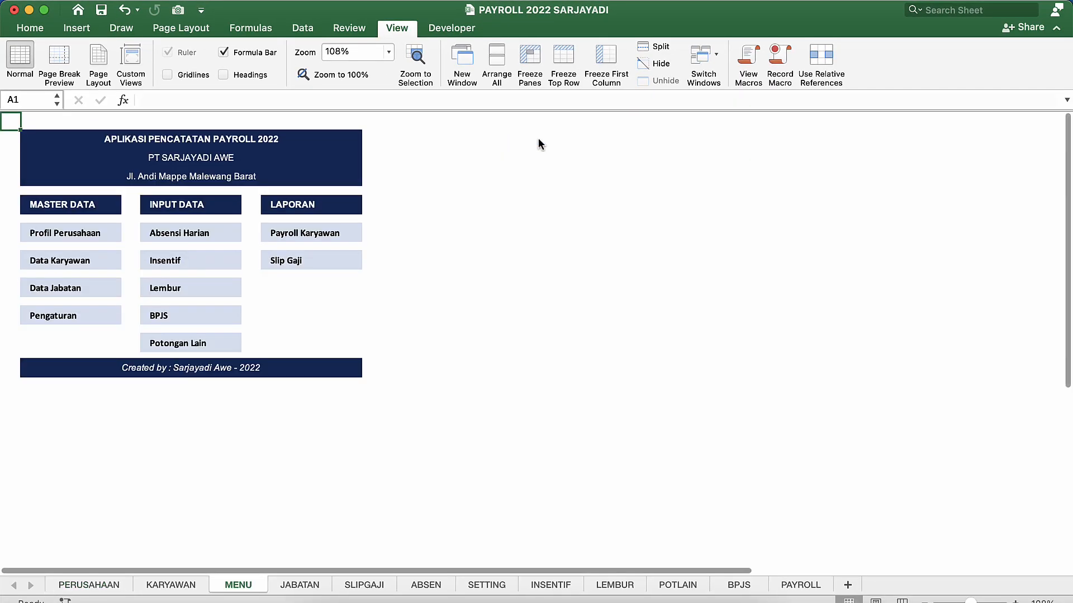
left_click(62, 256)
left_click(132, 270)
left_click(255, 290)
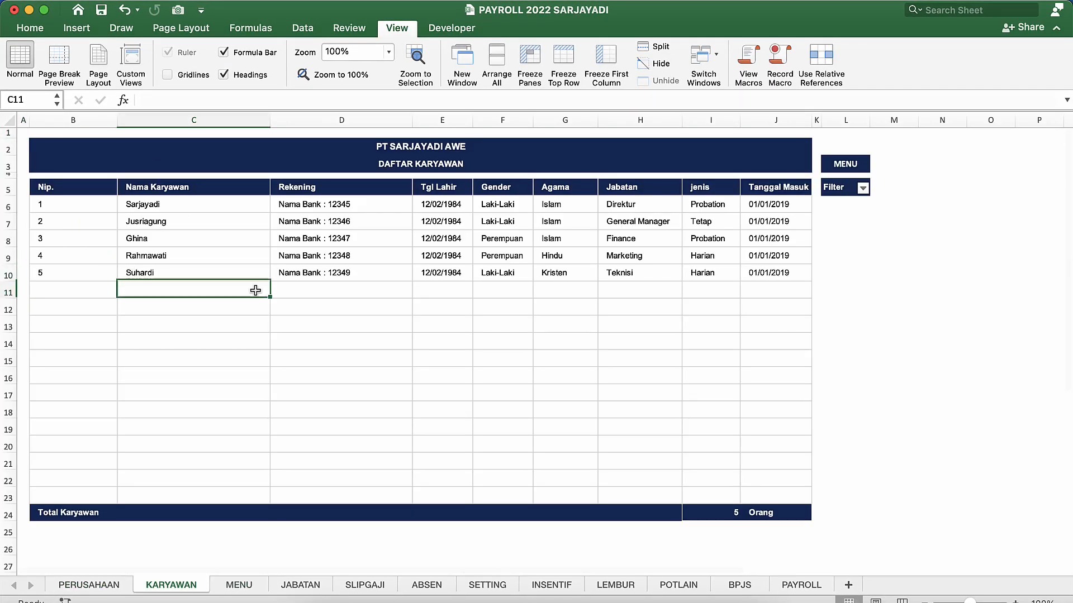
Enter the next consecutive employee number under Nip. in the first empty row of the employee list.
left_click(90, 290)
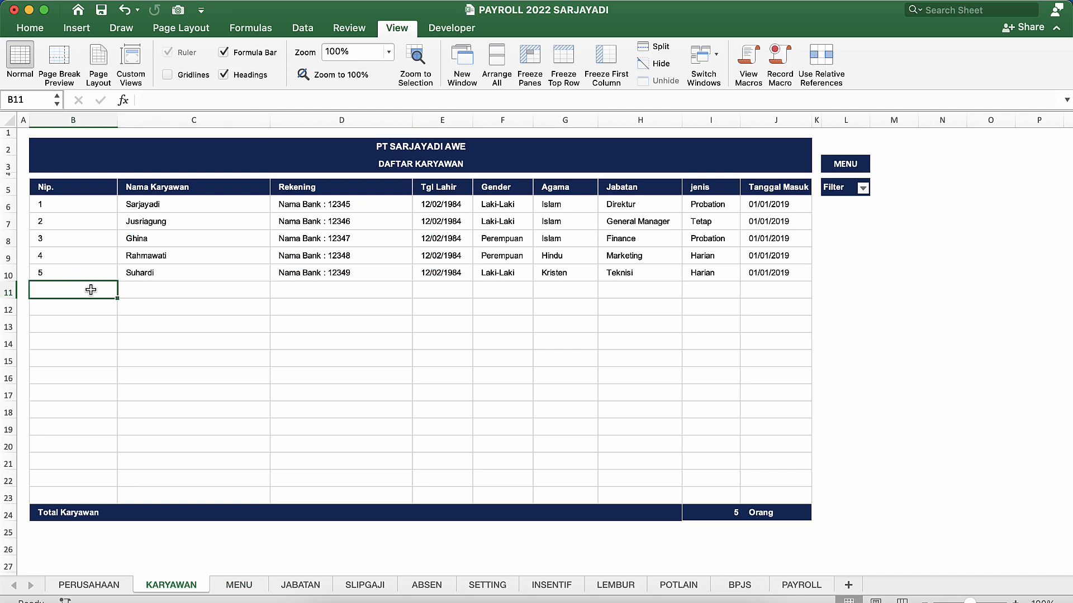
type("6")
key("Return")
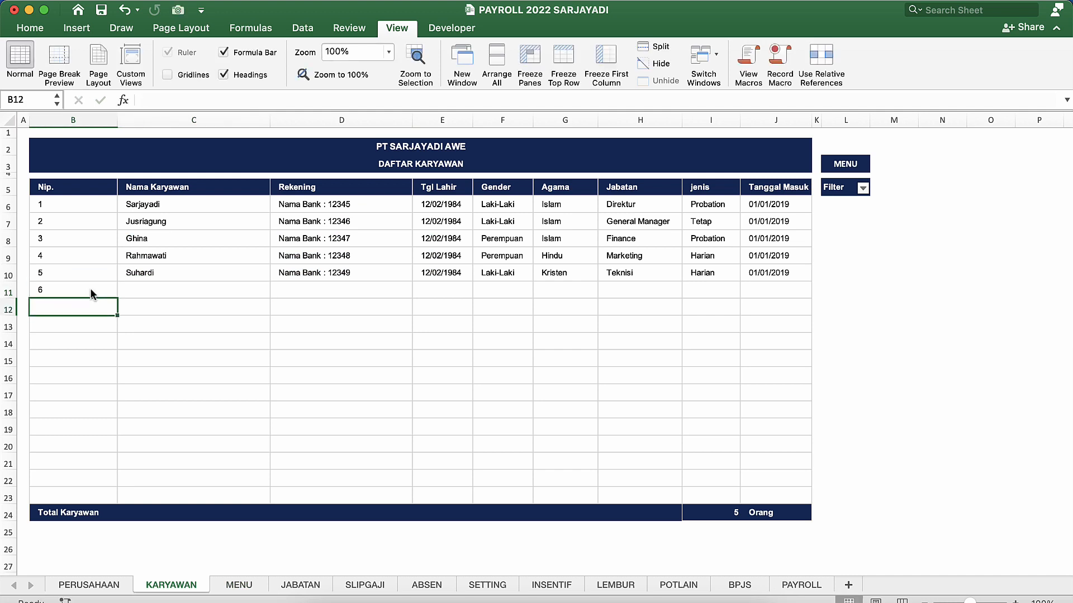
left_click(91, 293)
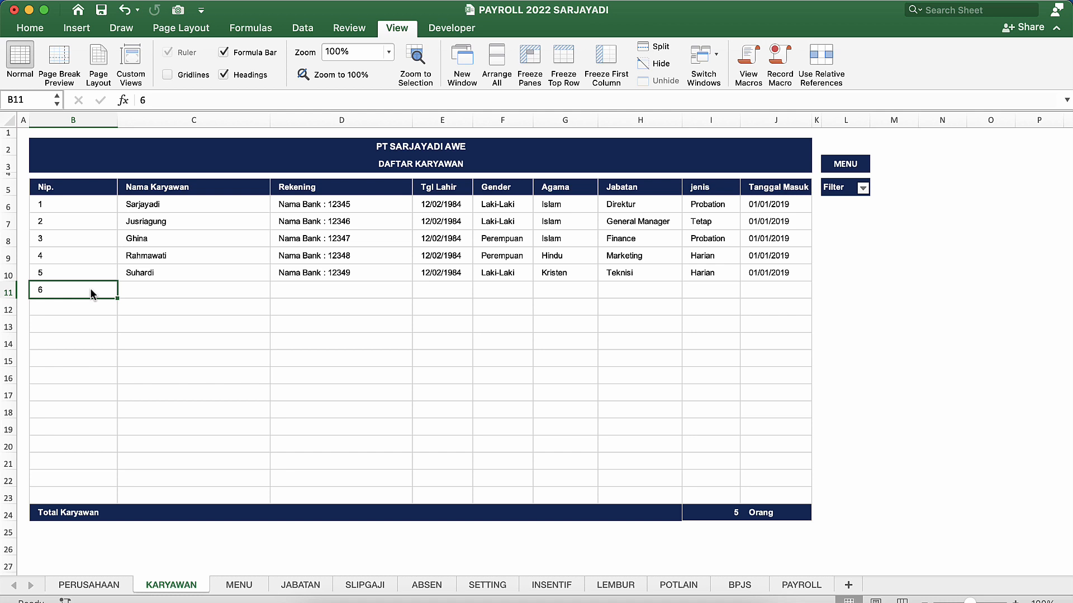
left_click(133, 290)
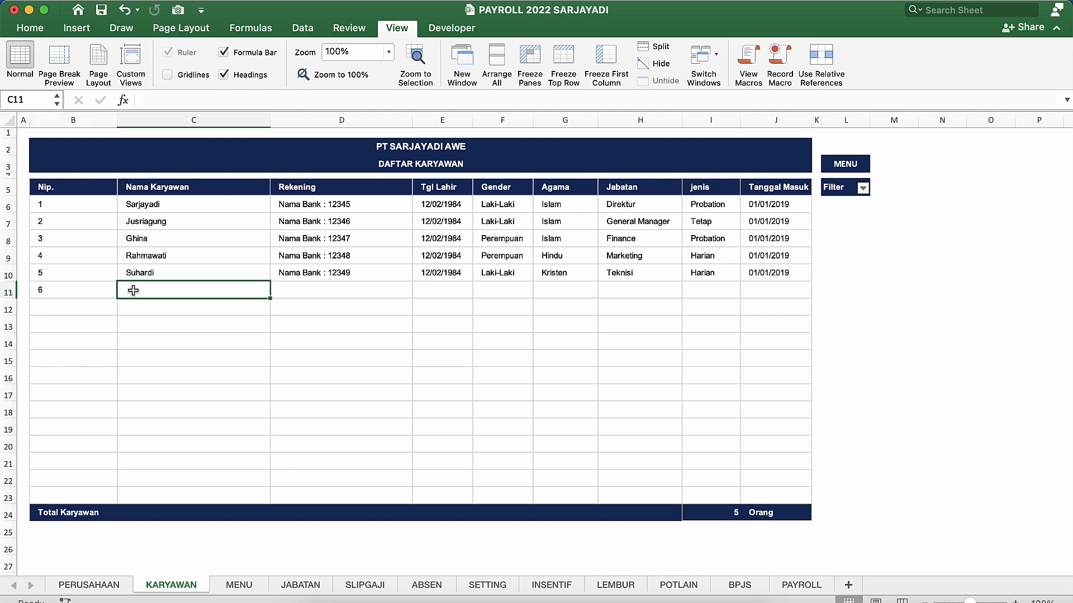
left_click(87, 296)
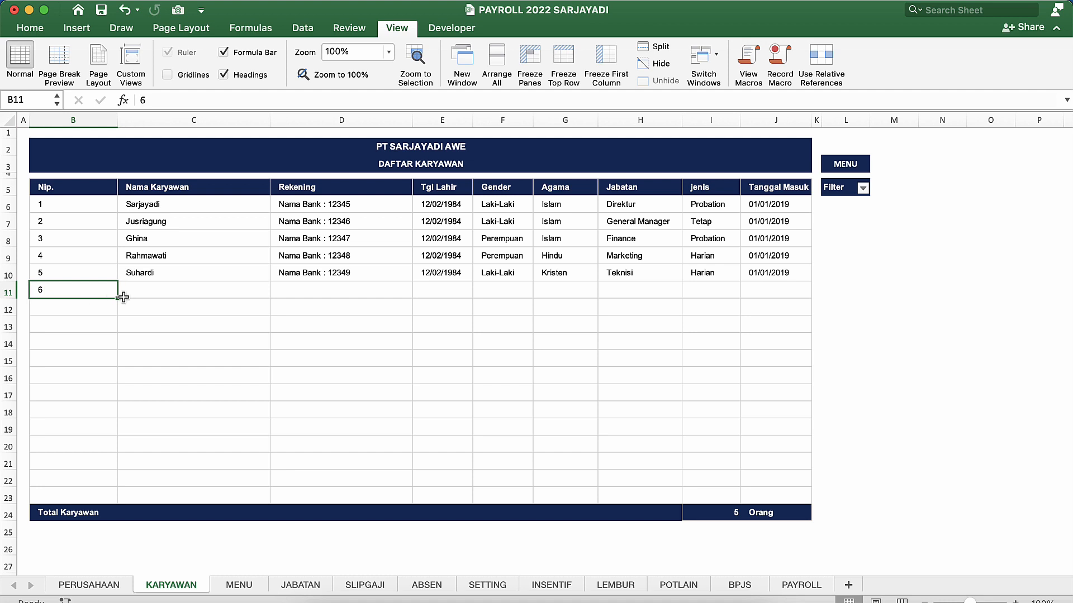
Enter "Karyawan A" as the Nama Karyawan in the new employee row.
left_click(149, 296)
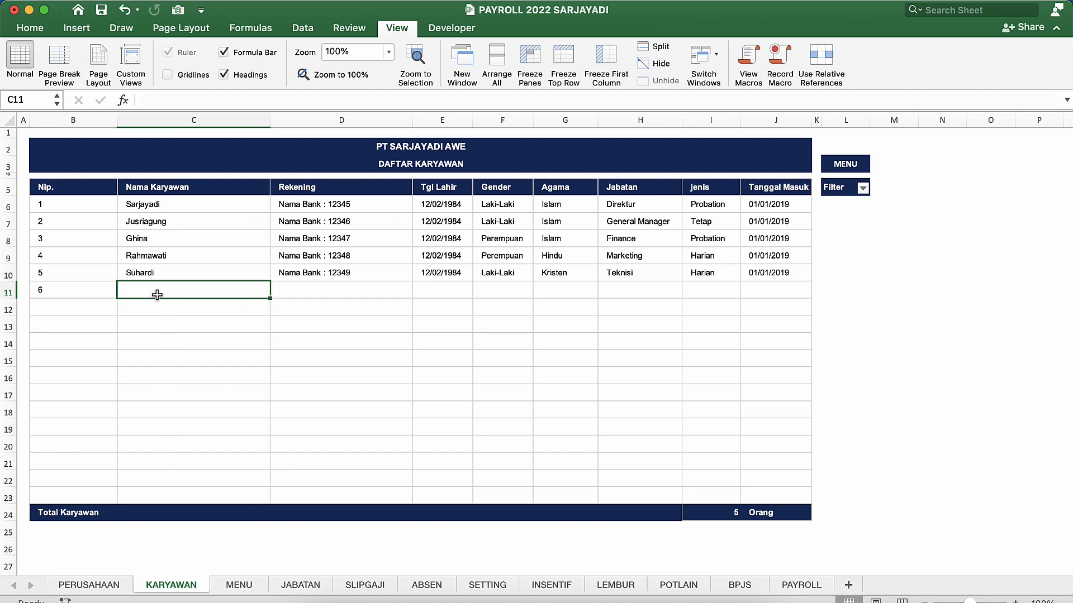
type("Kat")
key("BackSpace")
key("BackSpace")
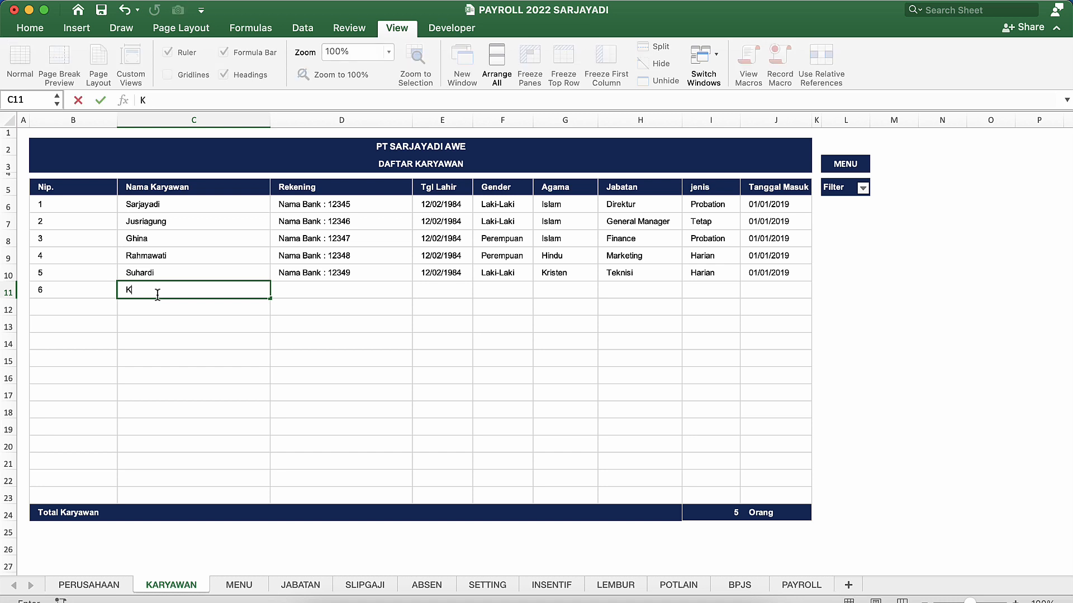
type("aryawan A")
key("Return")
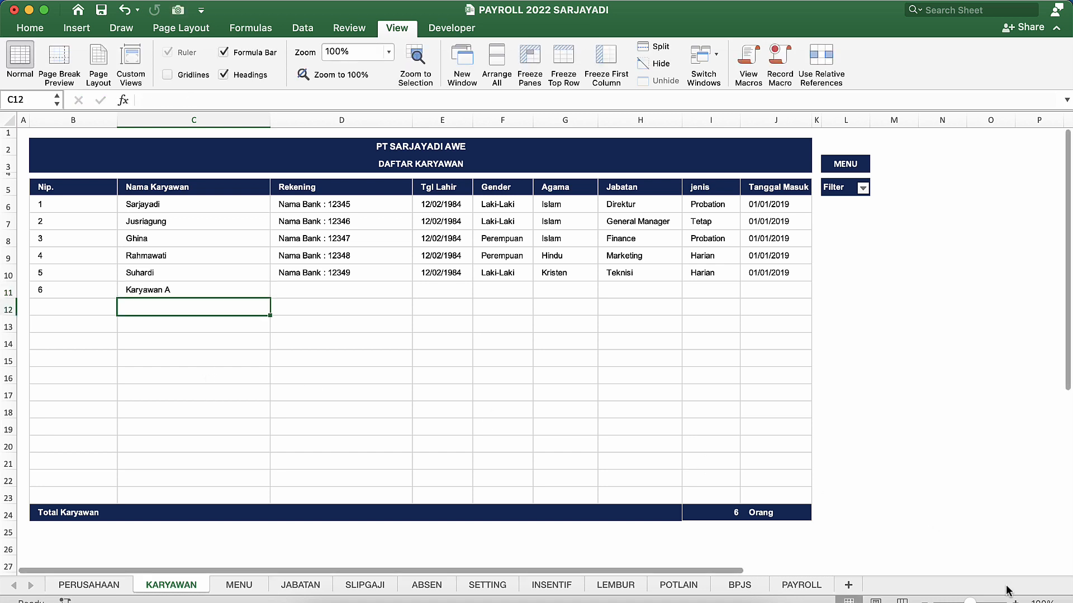
Zoom the sheet to 120% and extend the Rekening series from the row above into Karyawan A's row.
left_click(1016, 602)
left_click(1016, 602)
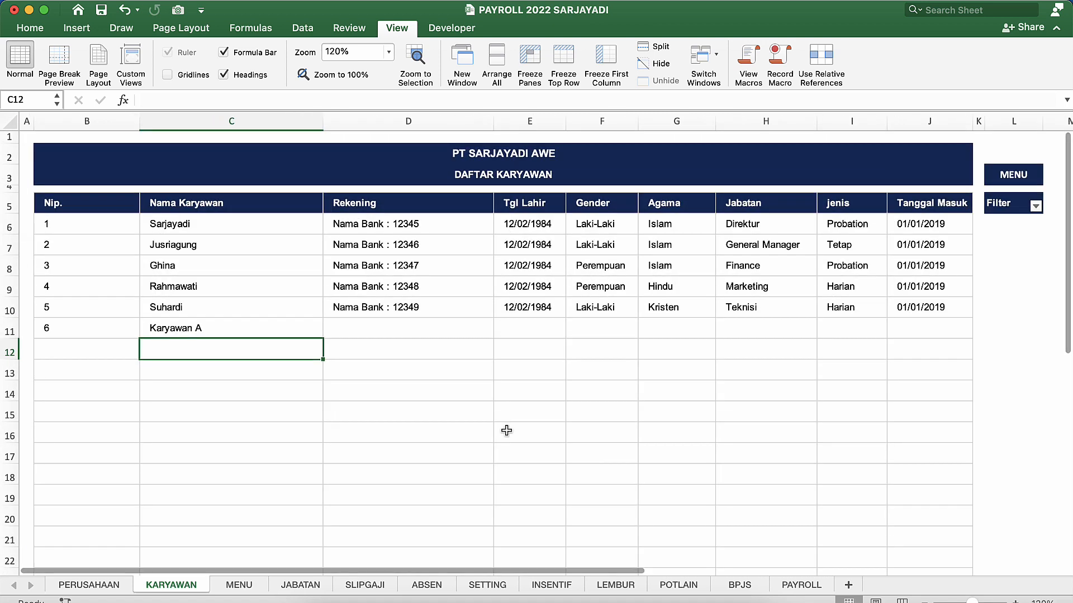
left_click(304, 330)
left_click(374, 340)
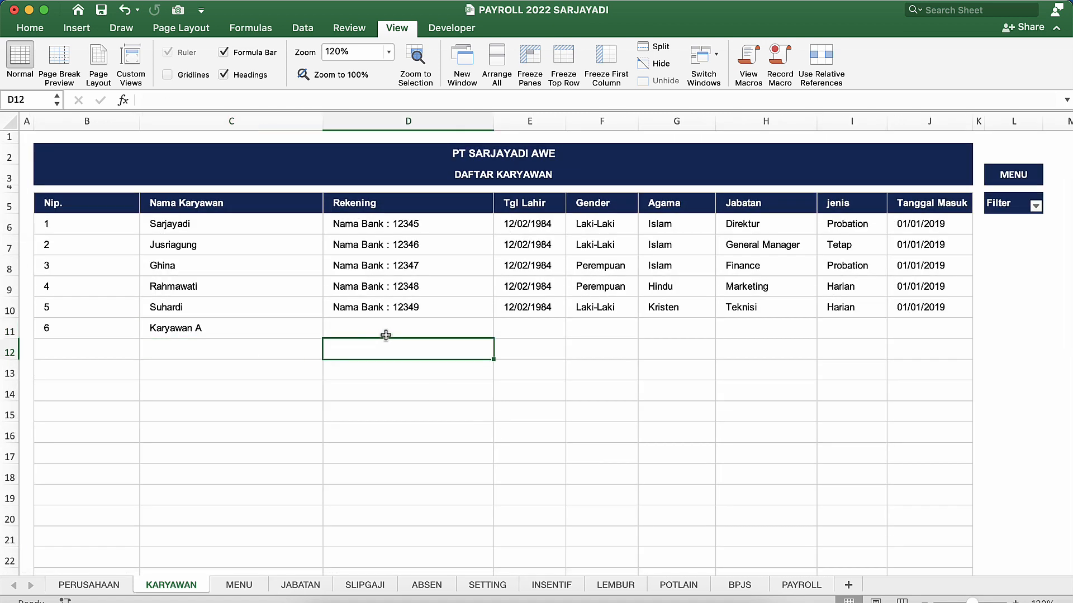
left_click(386, 335)
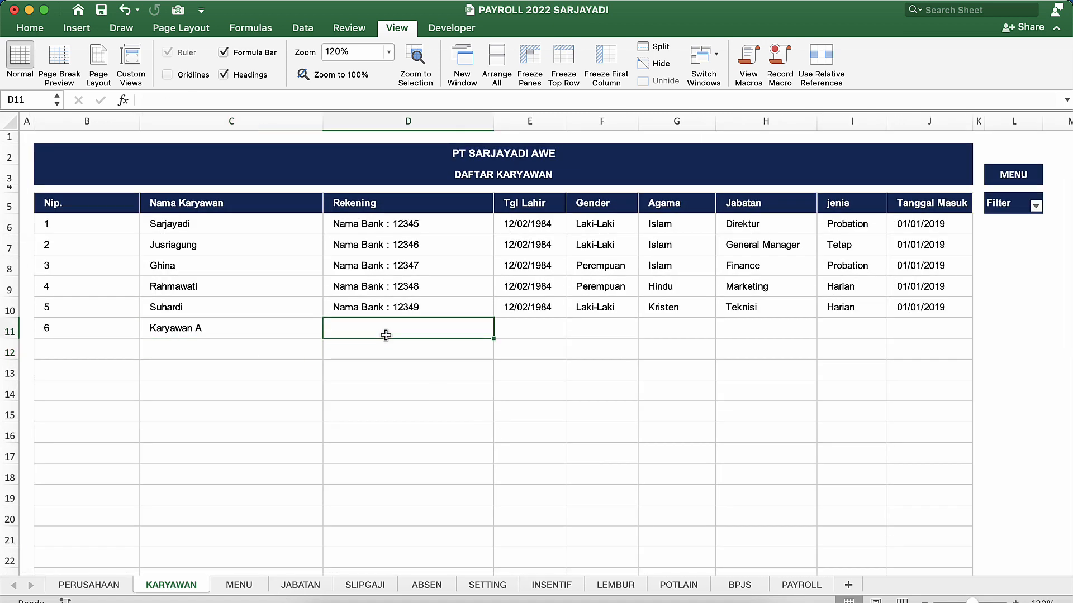
left_click(430, 312)
left_click_drag(493, 318, 435, 336)
left_click(440, 337)
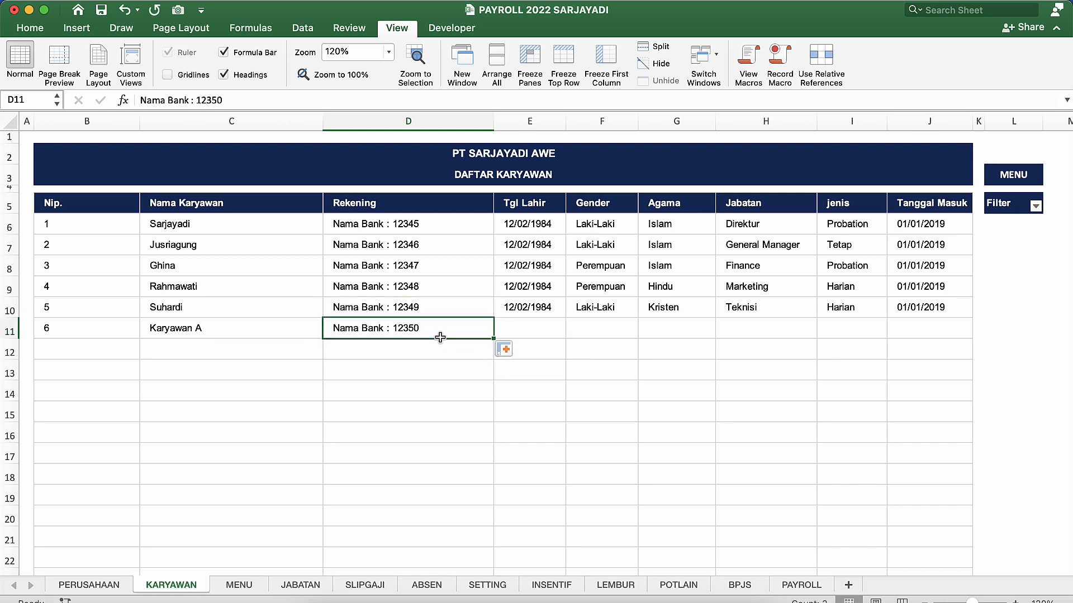
left_click(235, 320)
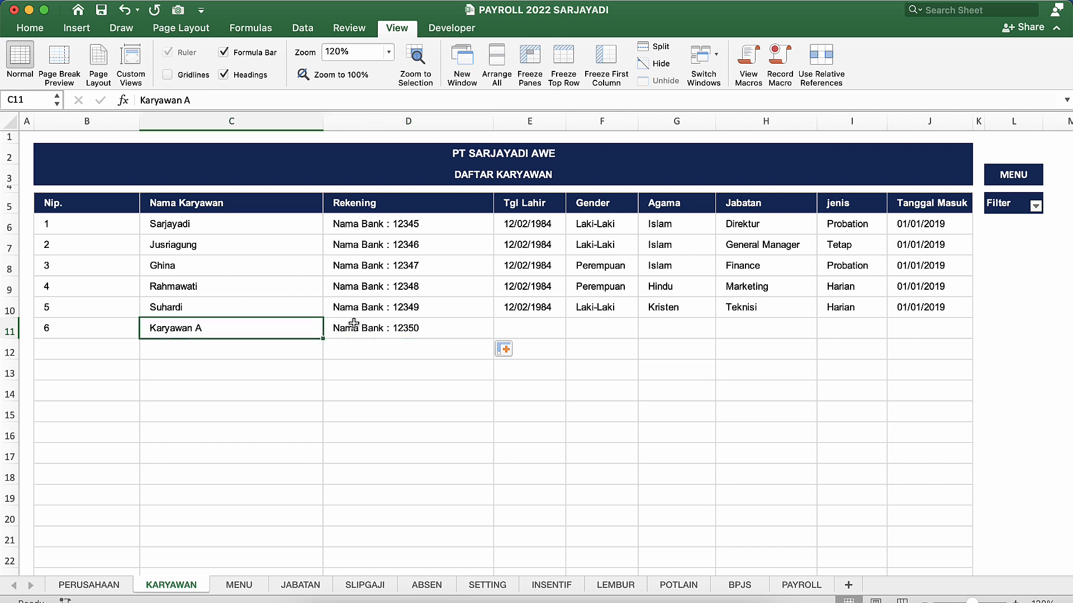
left_click(354, 323)
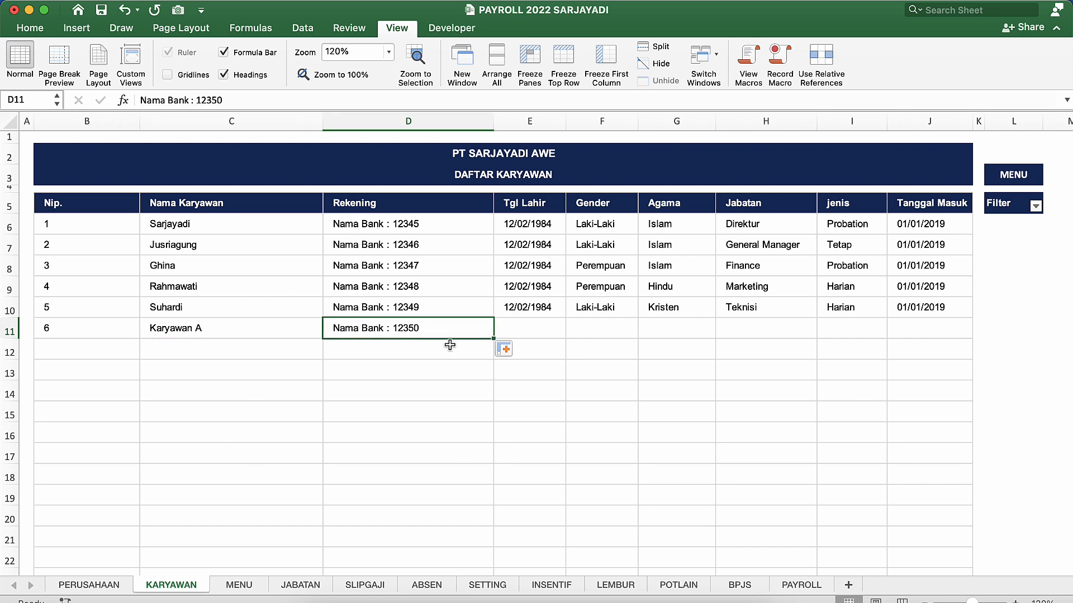
Enter the date of birth under Tgl Lahir for Karyawan A.
left_click(511, 335)
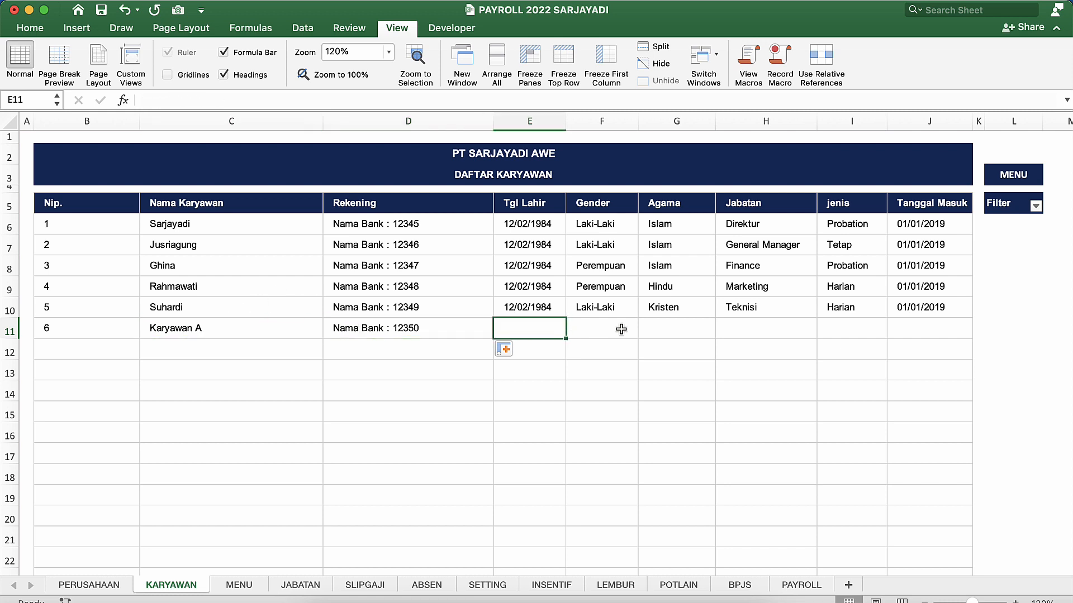
type("25/")
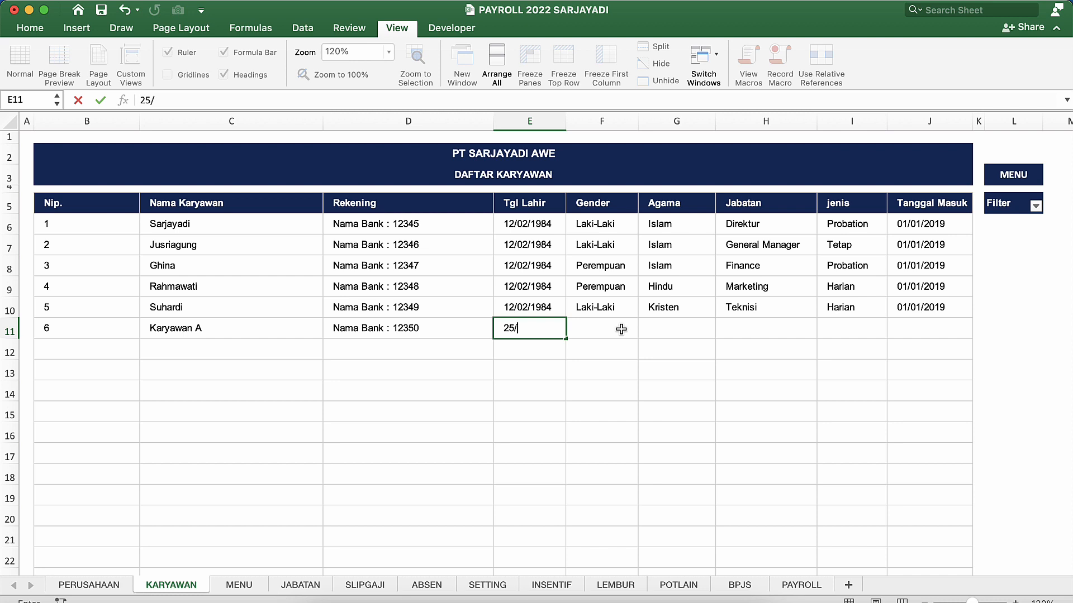
type("08/1985")
key("Return")
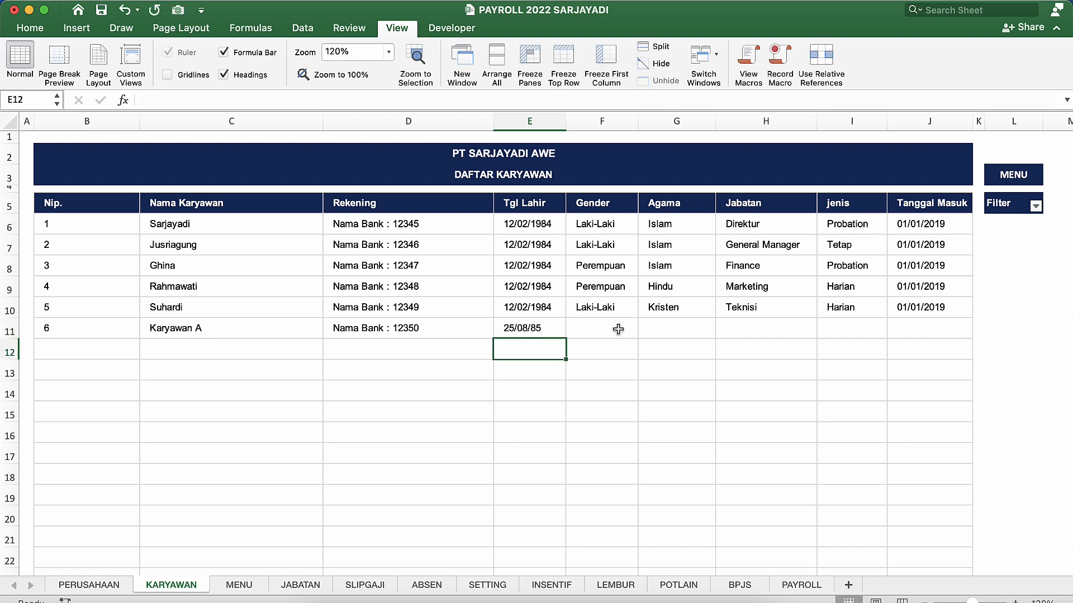
Set Karyawan A's Gender to Laki-Laki and Agama to Islam.
left_click(548, 329)
left_click(595, 330)
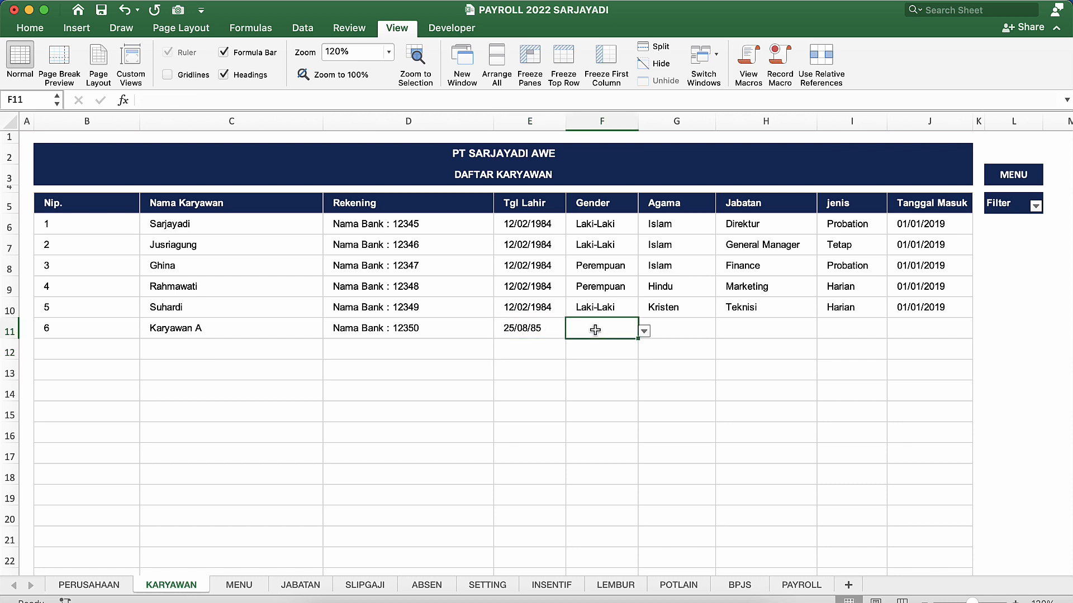
left_click(645, 332)
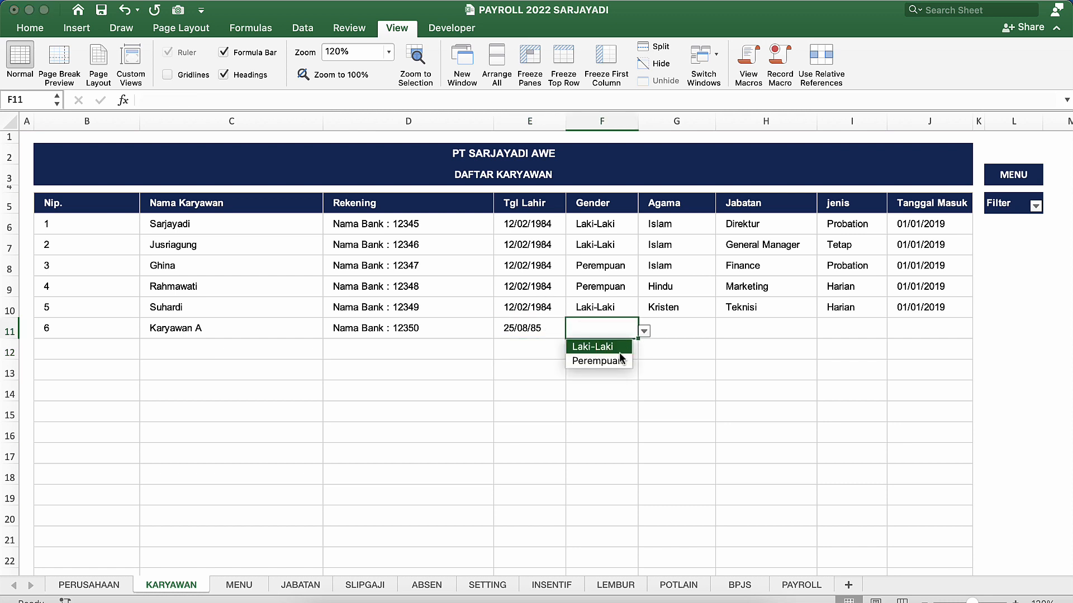
left_click(628, 347)
left_click(682, 330)
left_click(722, 331)
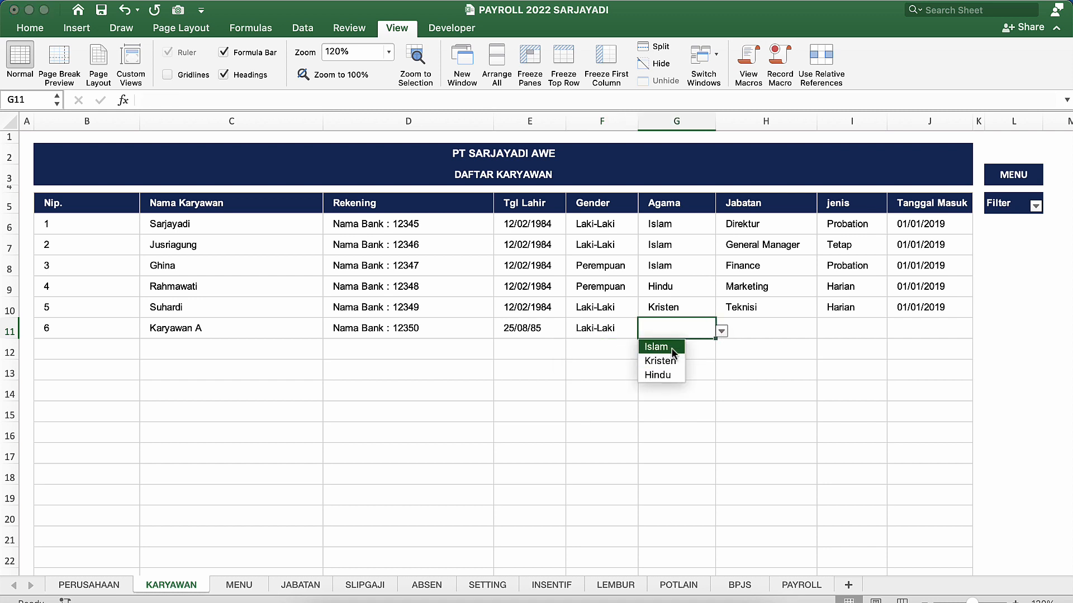
left_click(674, 348)
Set Karyawan A's Jabatan to Marketing and jenis to Tetap.
left_click(754, 327)
left_click(823, 332)
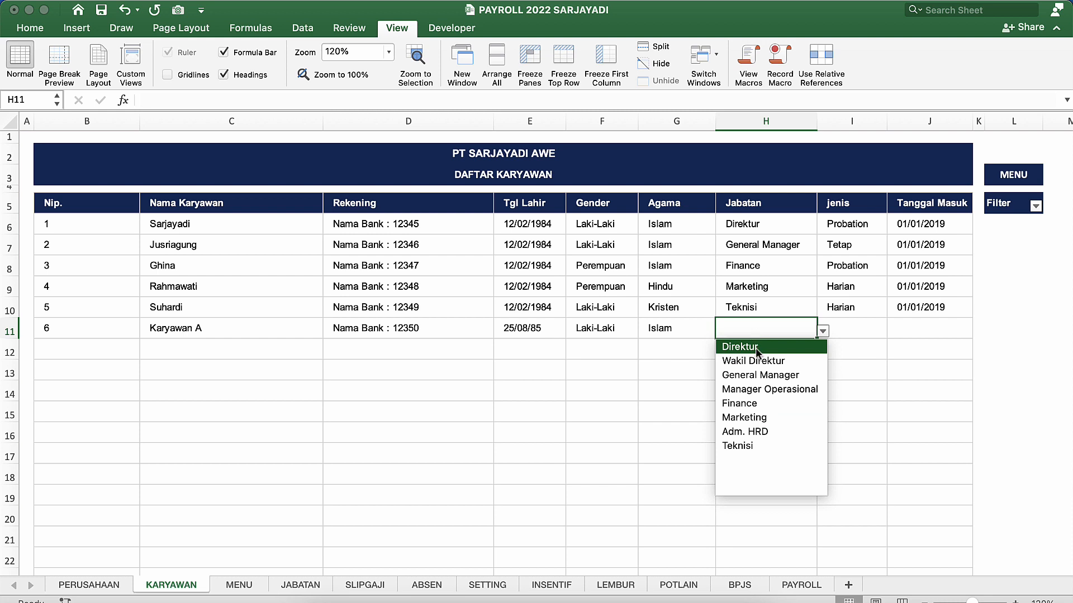
left_click(764, 418)
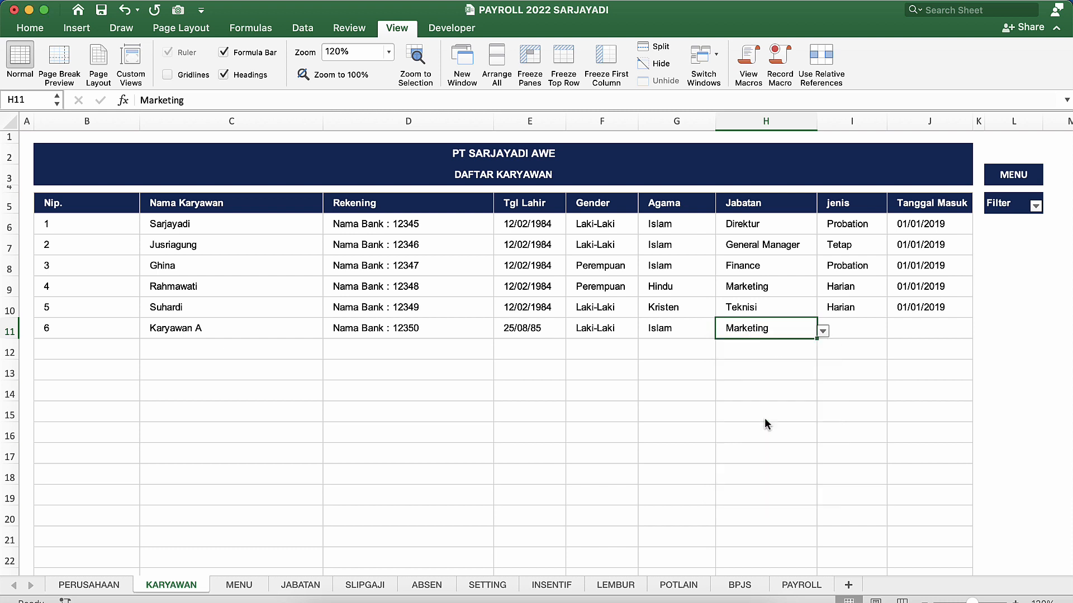
left_click(848, 333)
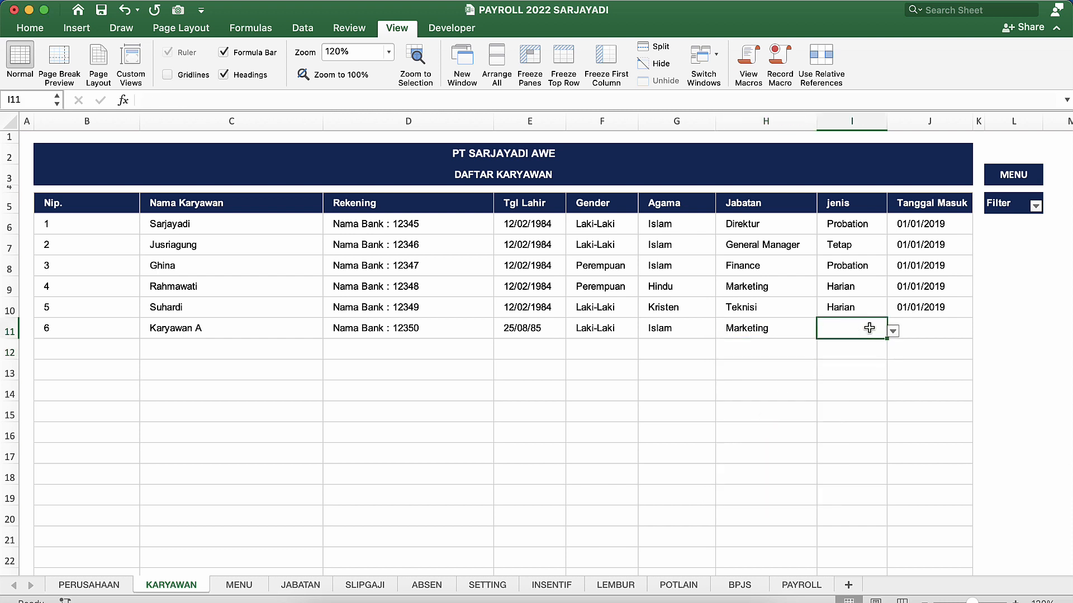
left_click(892, 332)
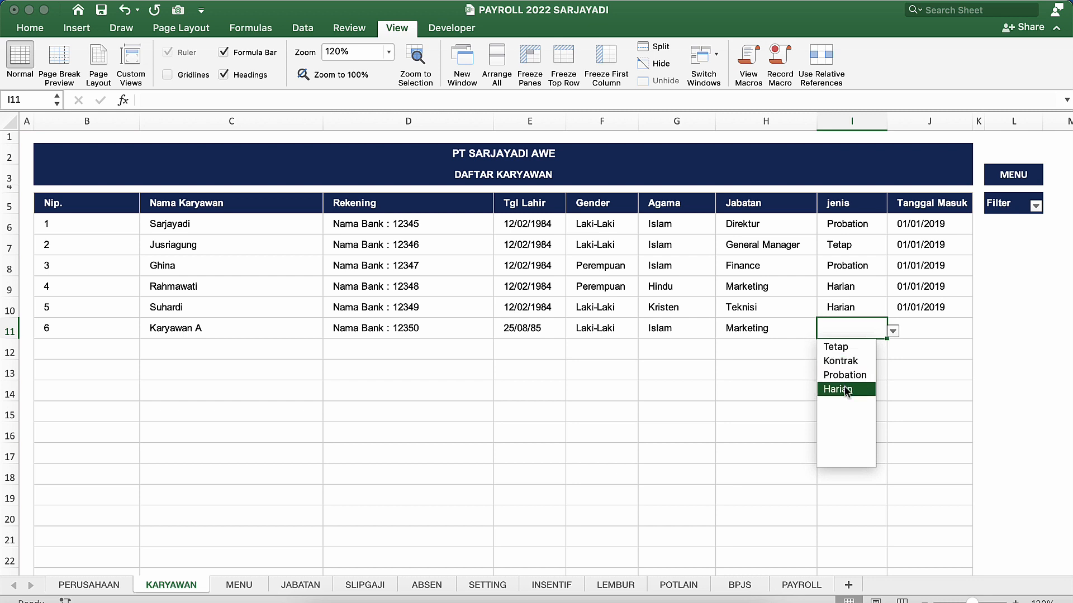
left_click(859, 351)
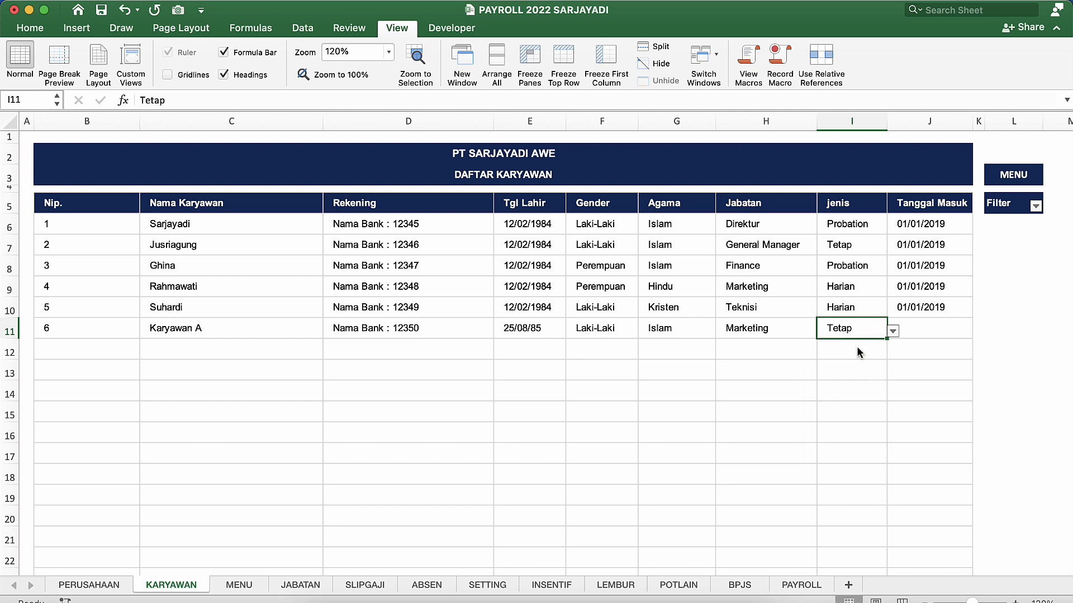
Copy the Tanggal Masuk 01/01/2019 from the row above into Karyawan A's row.
left_click(919, 329)
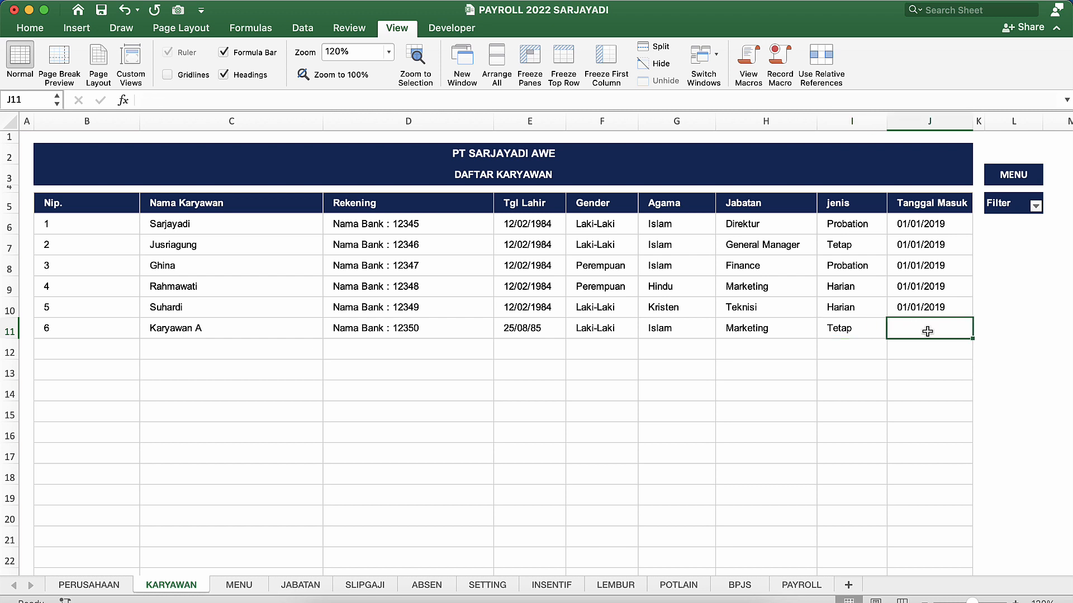
double_click(928, 331)
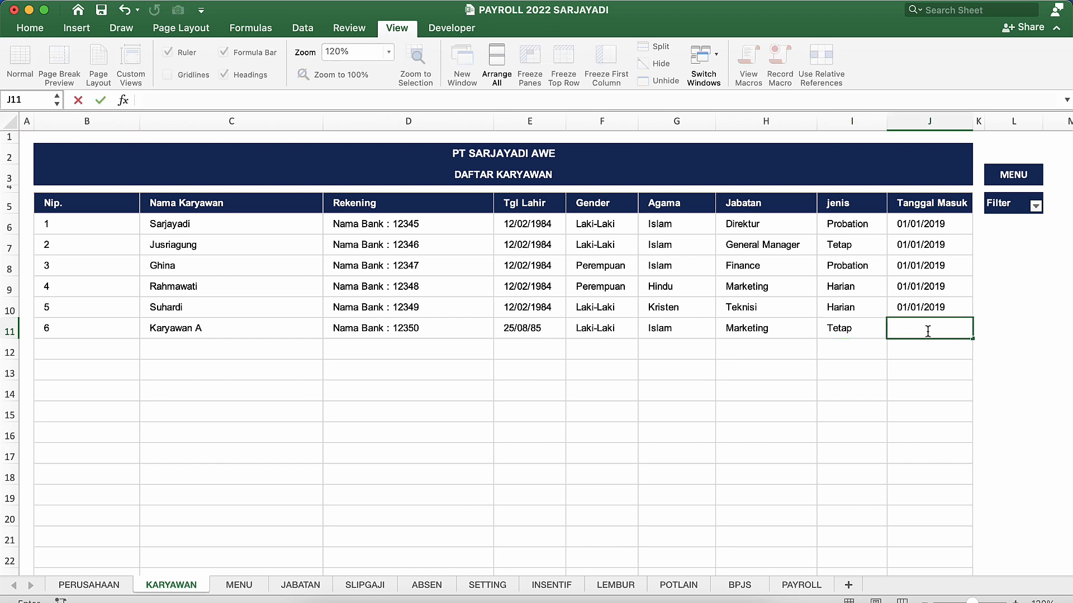
key("Return")
key("Up")
key("ctrl+d")
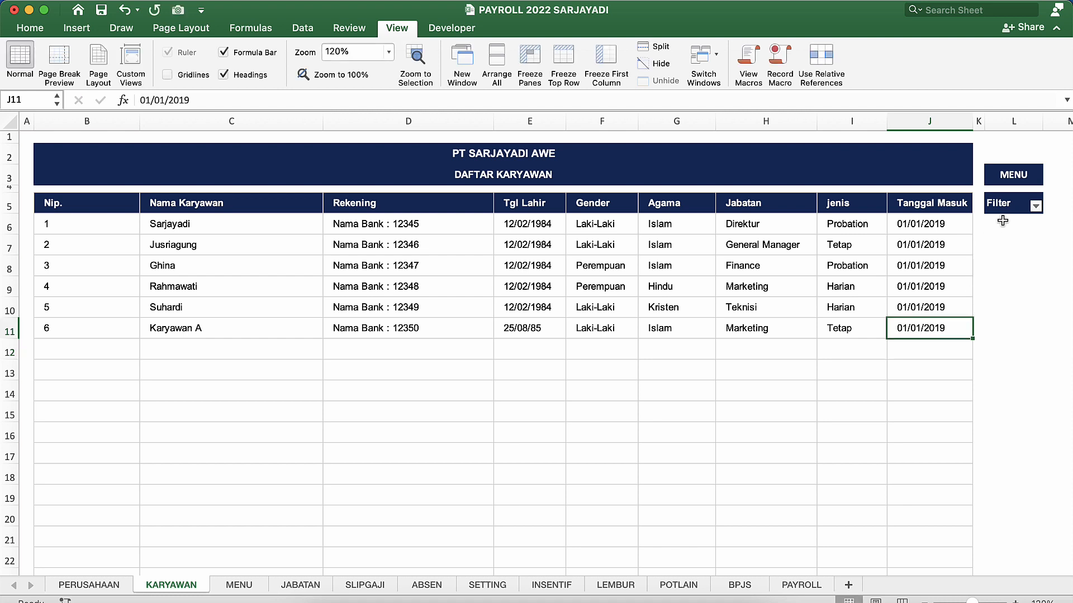
Reopen the Data Karyawan sheet from the main menu and hide its row and column headings.
left_click(1012, 177)
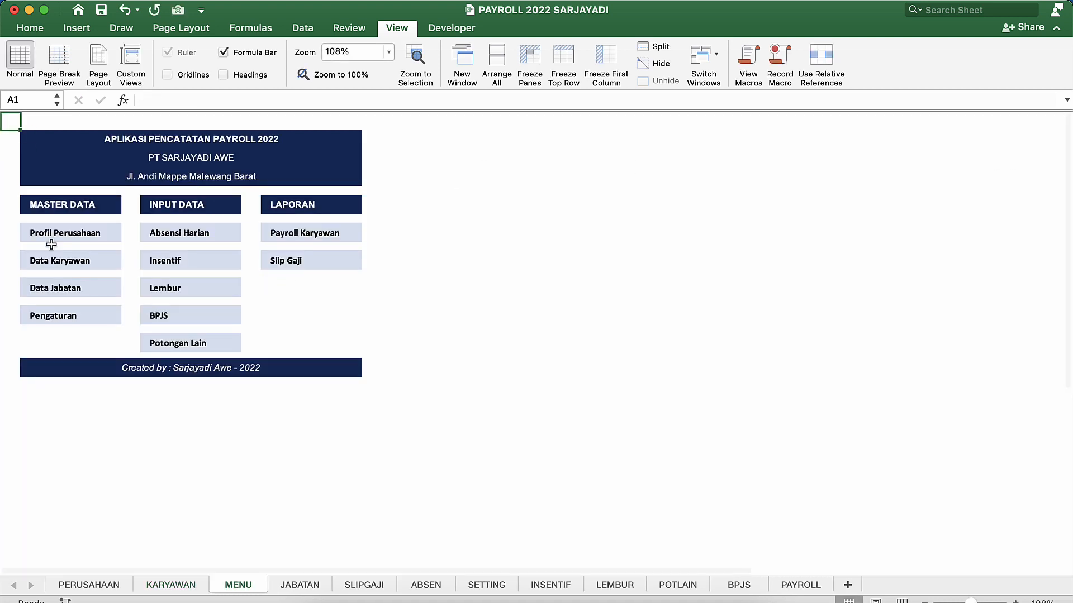
left_click(90, 262)
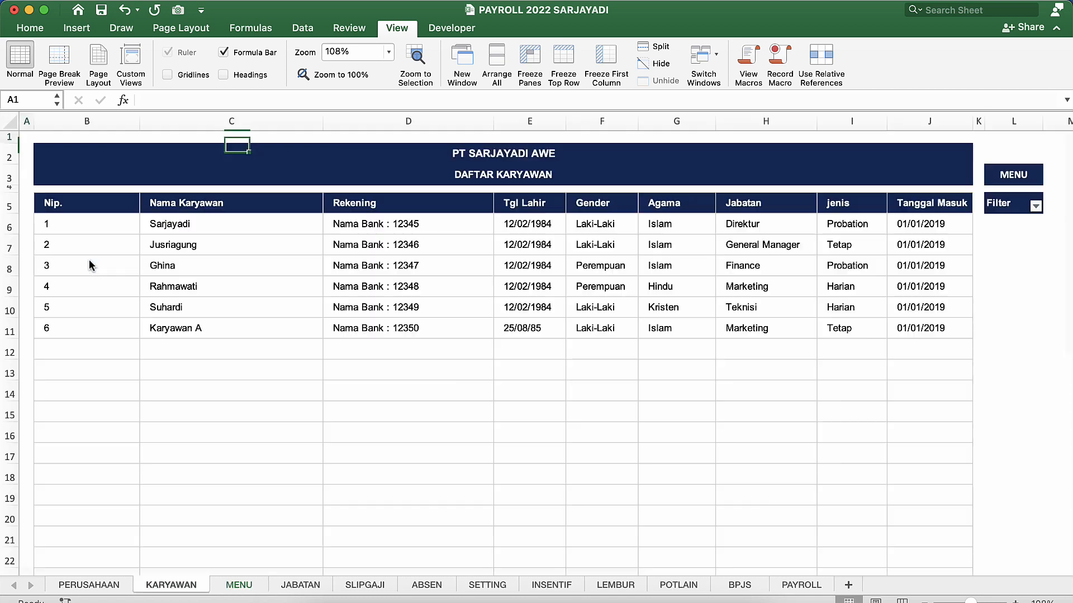
left_click(941, 286)
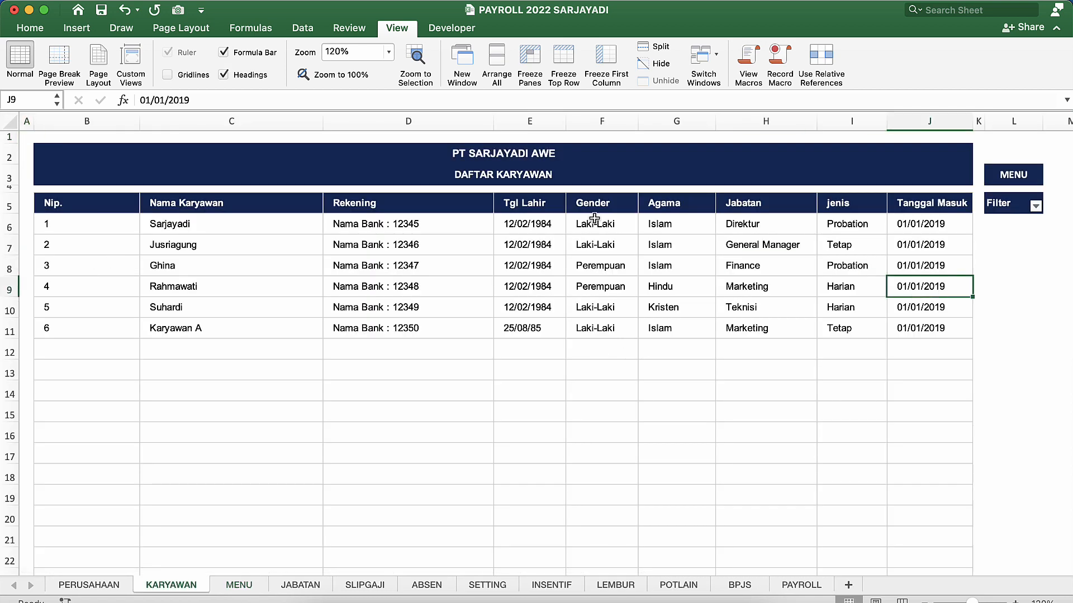
left_click(240, 73)
left_click(981, 265)
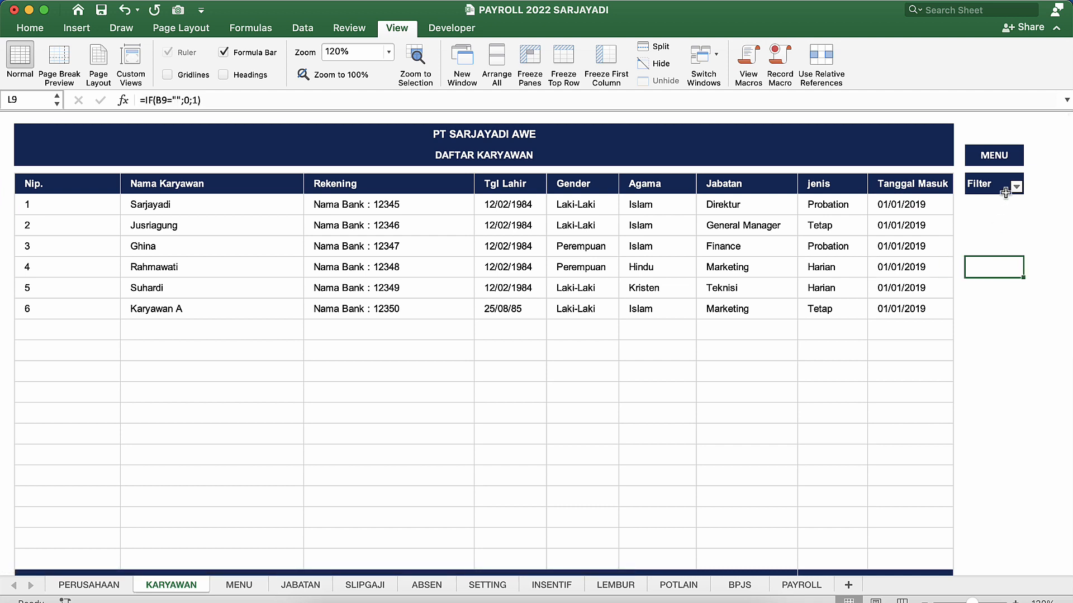
Filter the employee list to exclude the rows marked 0, leaving only the rows marked 1.
left_click(1017, 187)
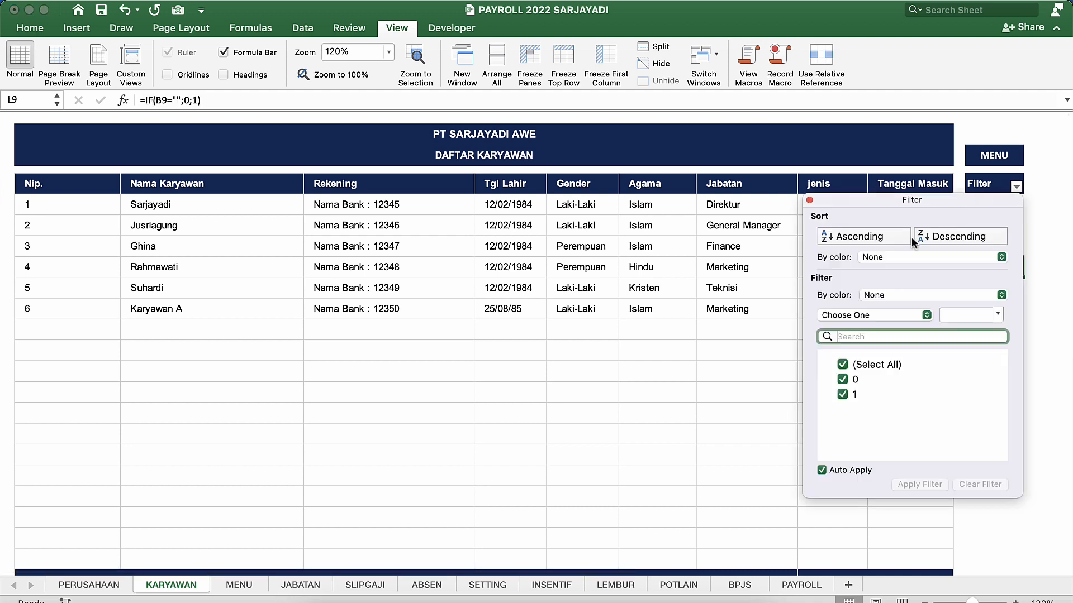
left_click(842, 379)
left_click(718, 365)
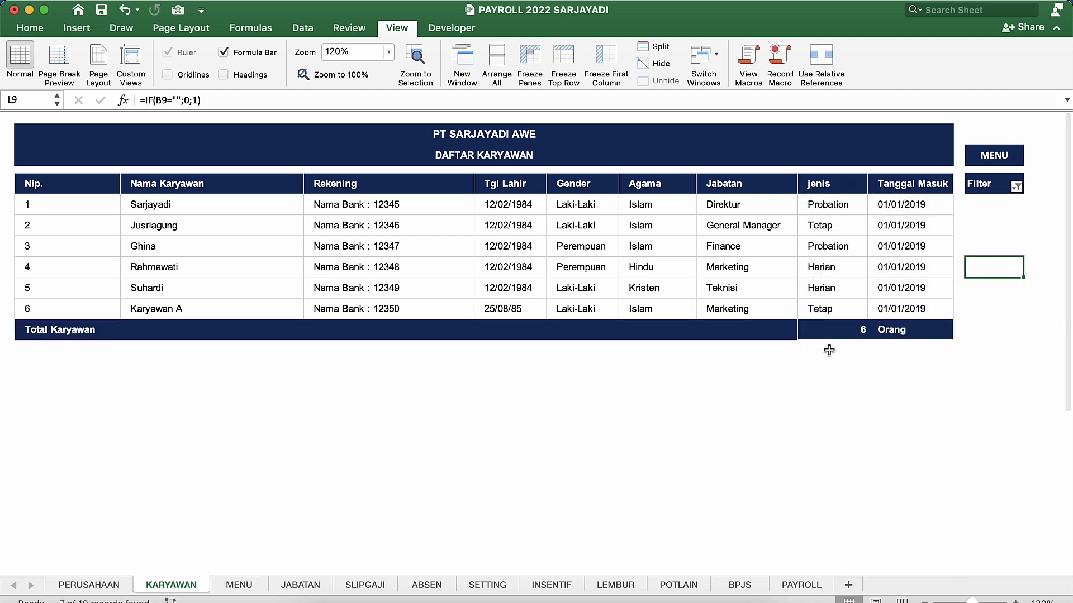
left_click(854, 336)
Include the rows marked 0 again in the employee list's filter.
left_click(1017, 187)
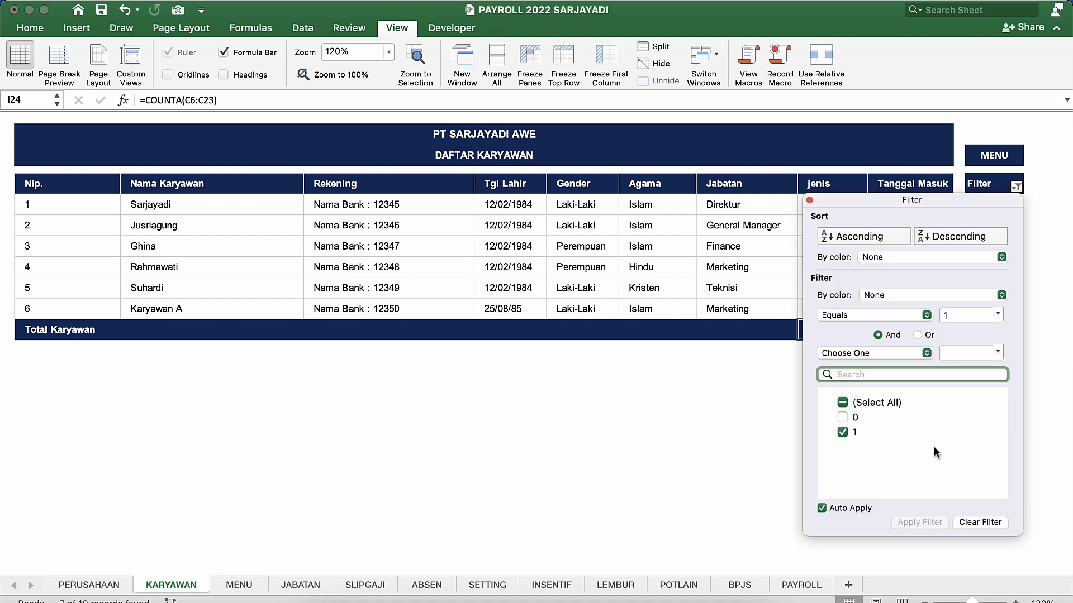
left_click(843, 418)
left_click(699, 343)
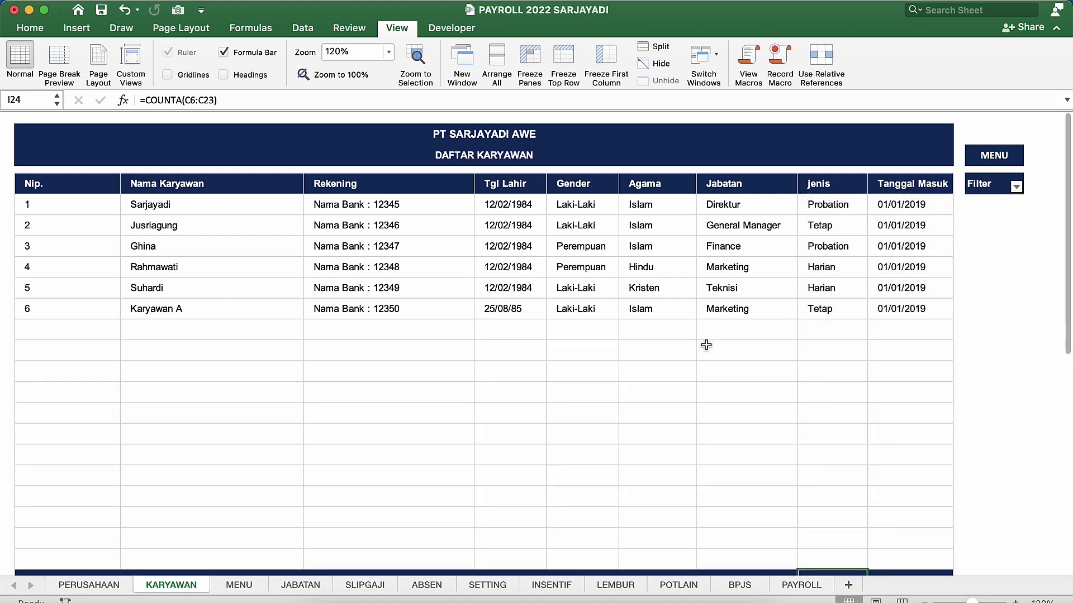
left_click(822, 418)
Return to the main menu and open the Data Jabatan sheet.
left_click(990, 160)
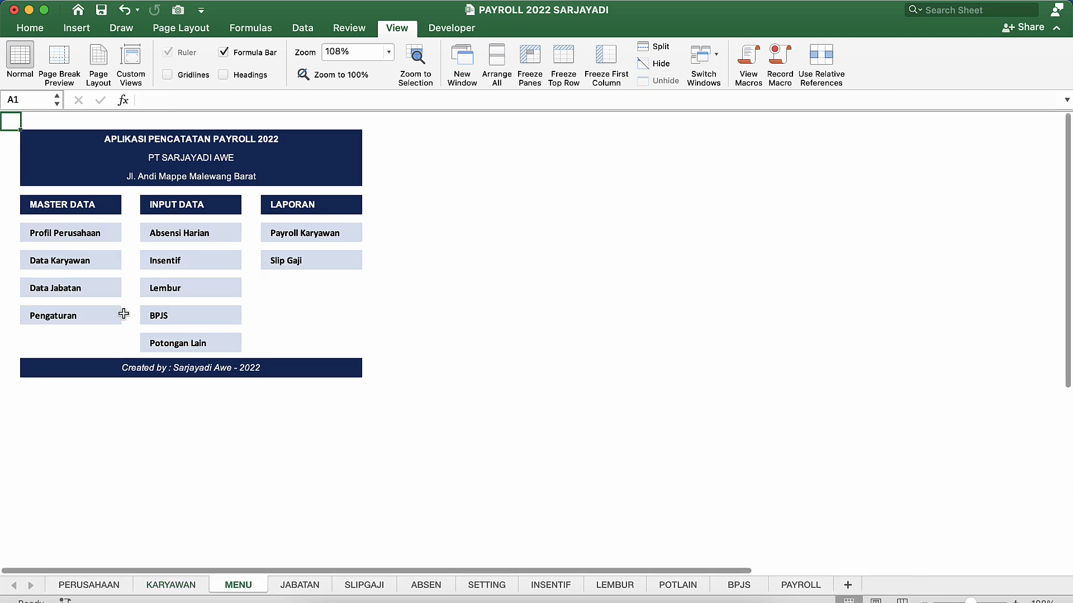
left_click(77, 288)
left_click(224, 267)
left_click(291, 297)
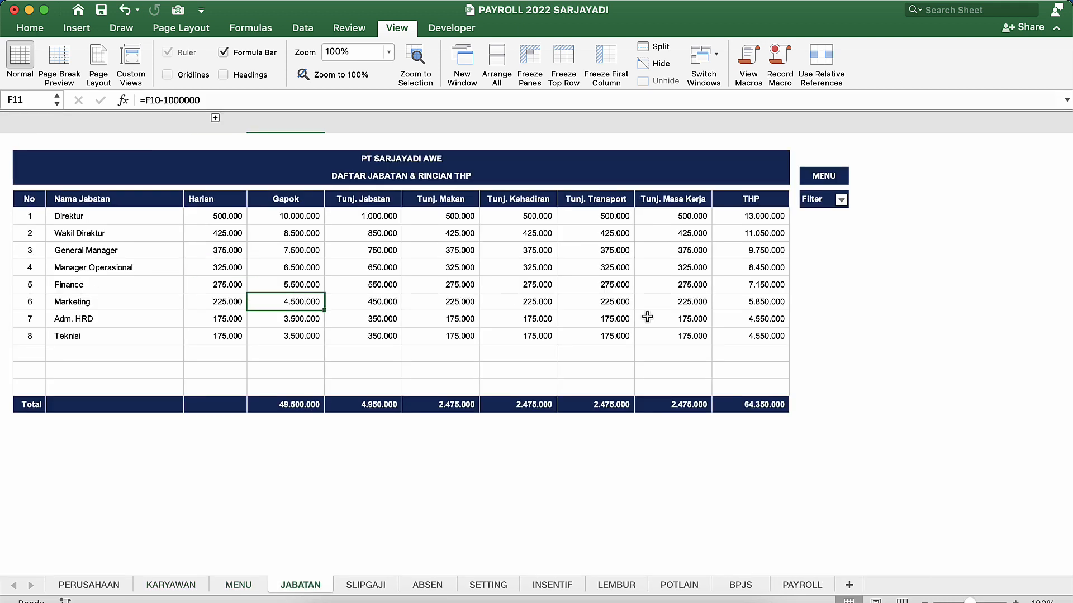
Examine the position names in the Nama Jabatan column, from Direktur to Teknisi.
left_click(647, 317)
left_click(395, 180)
left_click(197, 229)
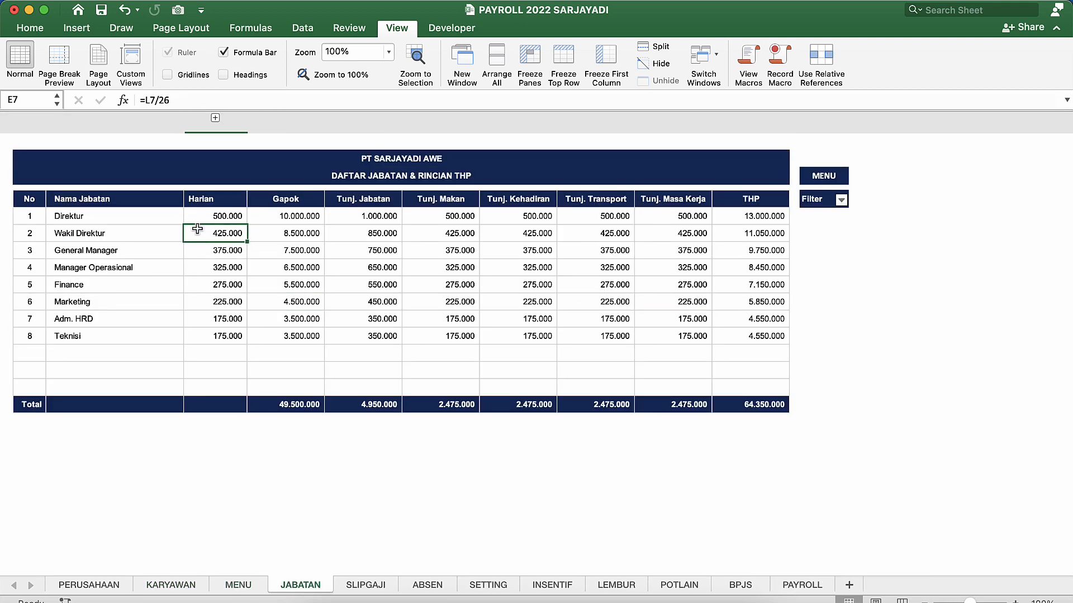
left_click(144, 224)
left_click_drag(151, 219, 112, 343)
left_click(134, 387)
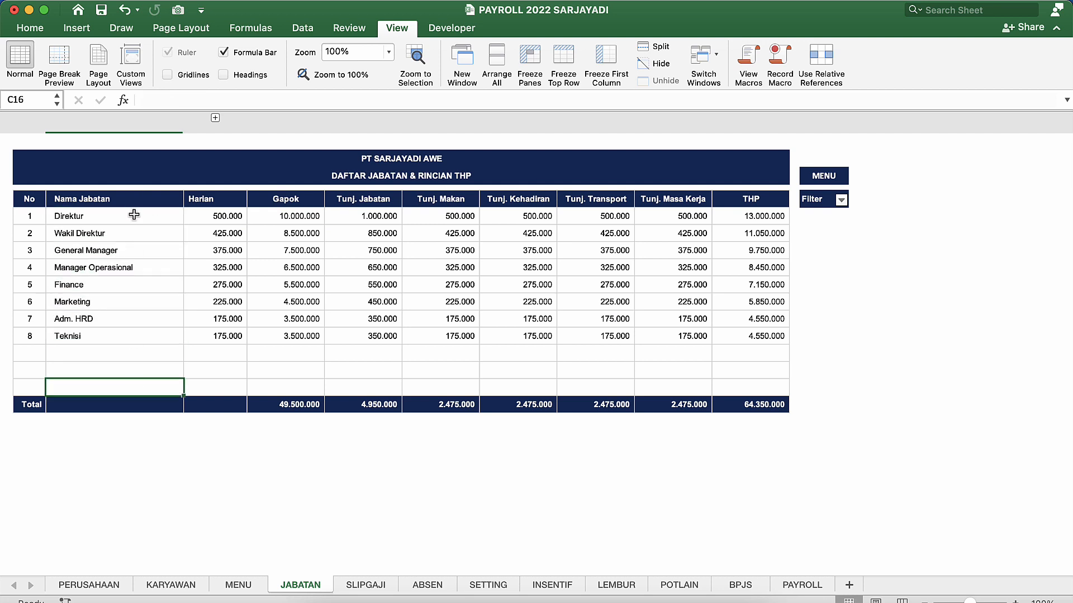
left_click_drag(134, 215, 130, 334)
Examine the Harian formulas that divide each position's THP by 26.
left_click(226, 233)
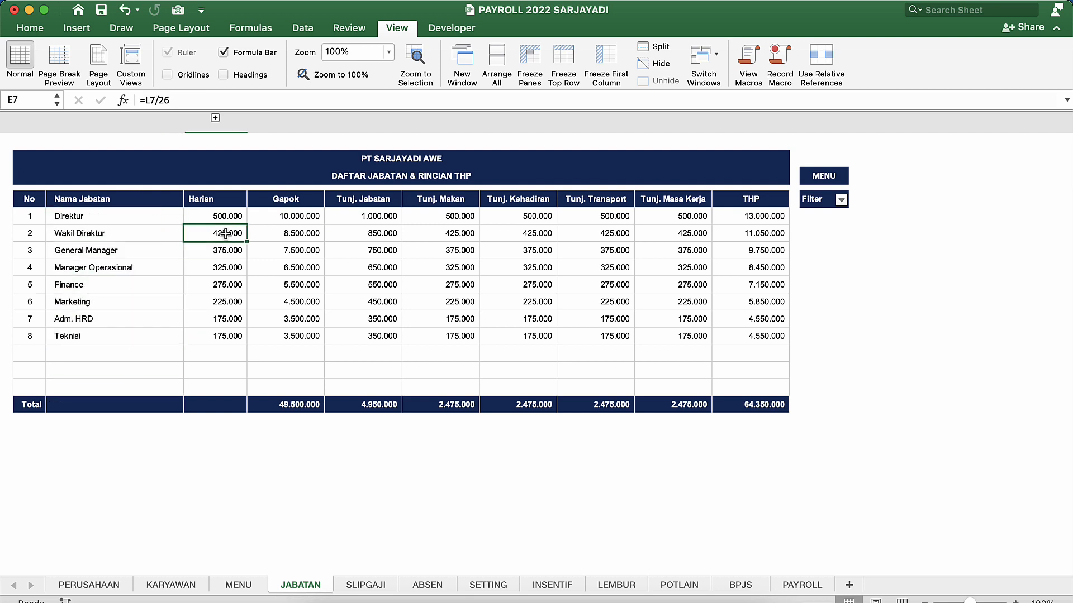
left_click(231, 218)
double_click(239, 218)
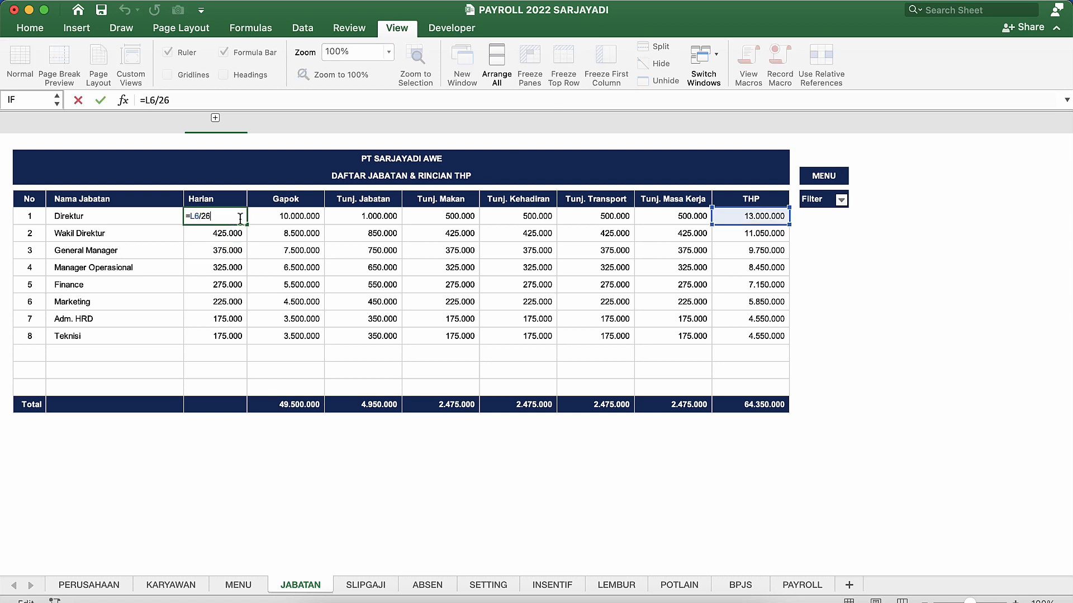
key("Return")
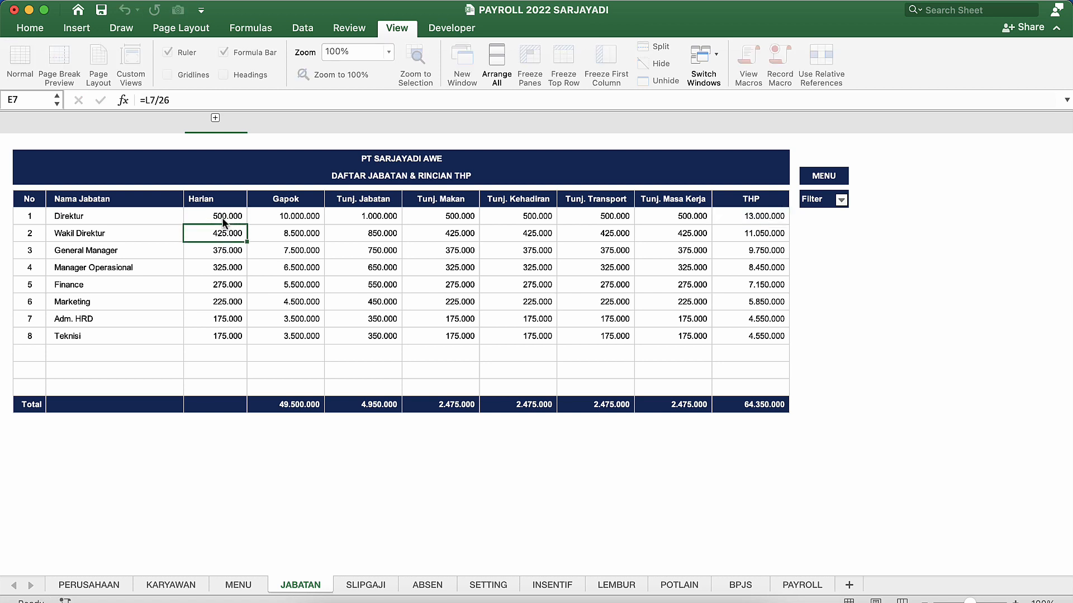
left_click(224, 220)
left_click(228, 263)
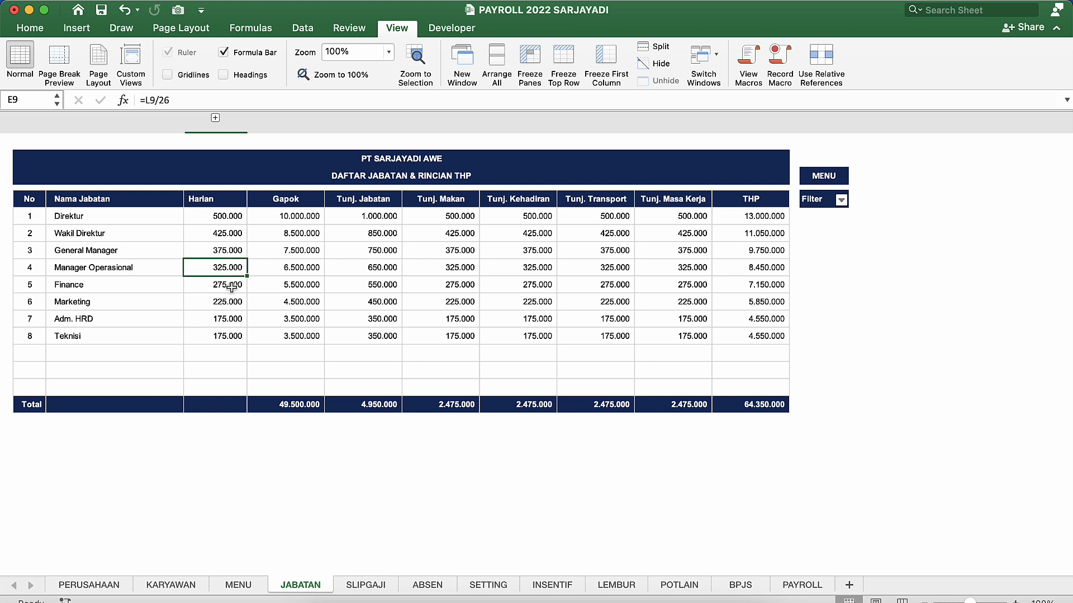
left_click(227, 285)
left_click_drag(236, 216, 226, 337)
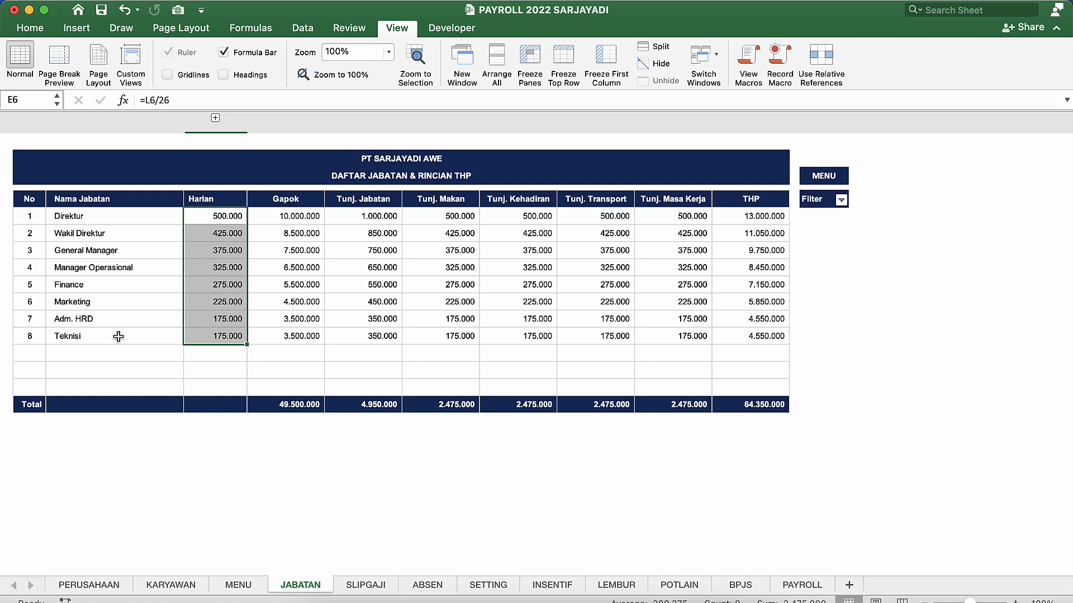
left_click(195, 333)
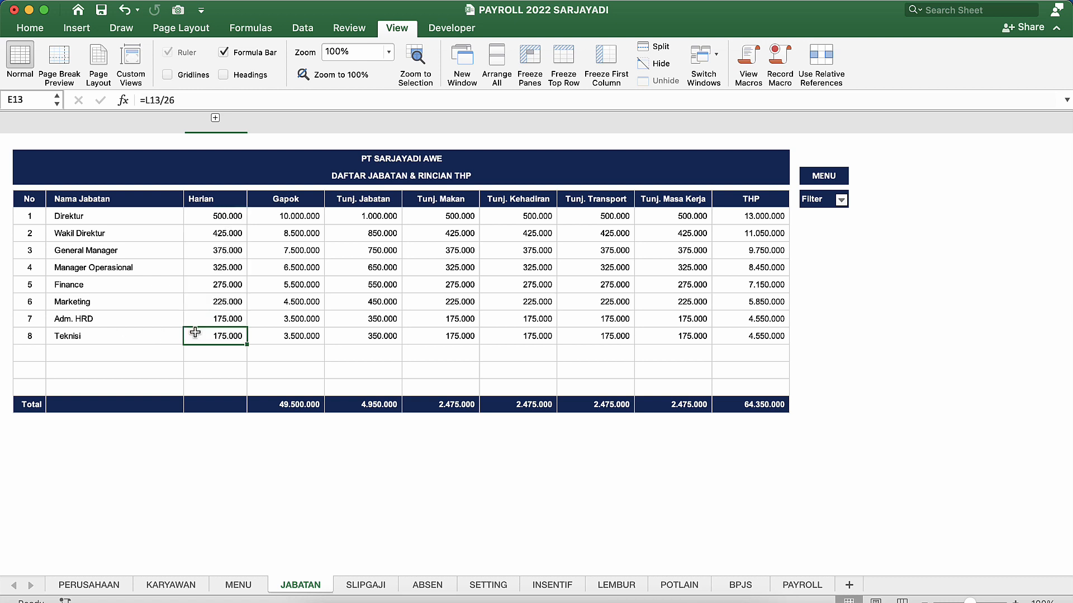
left_click(223, 318)
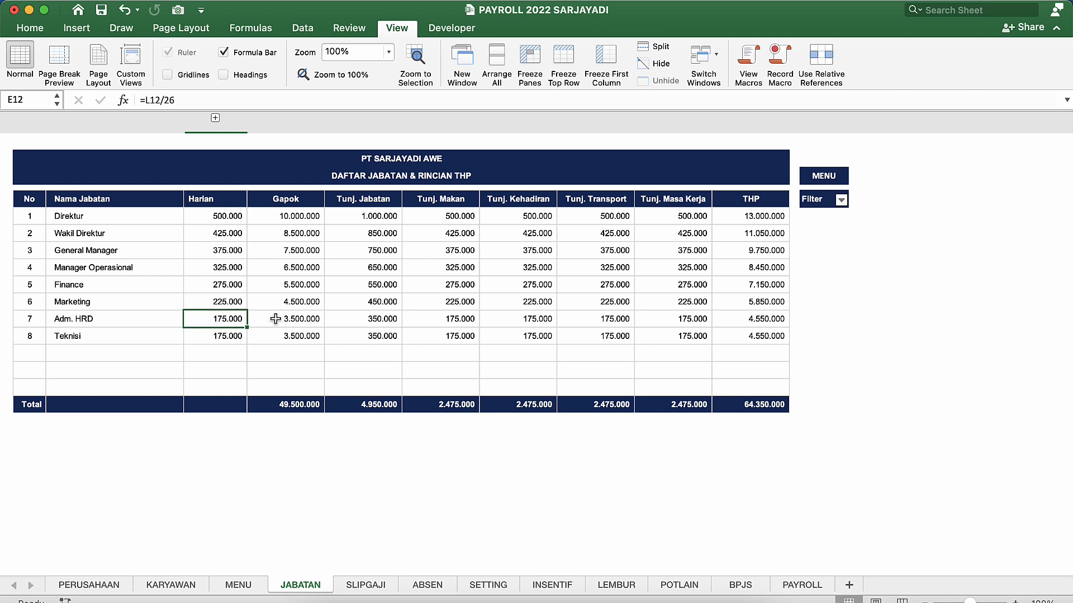
Review the Gapok, Tunj. Jabatan and Tunj. Makan amounts in the position table.
left_click(319, 252)
left_click(314, 222)
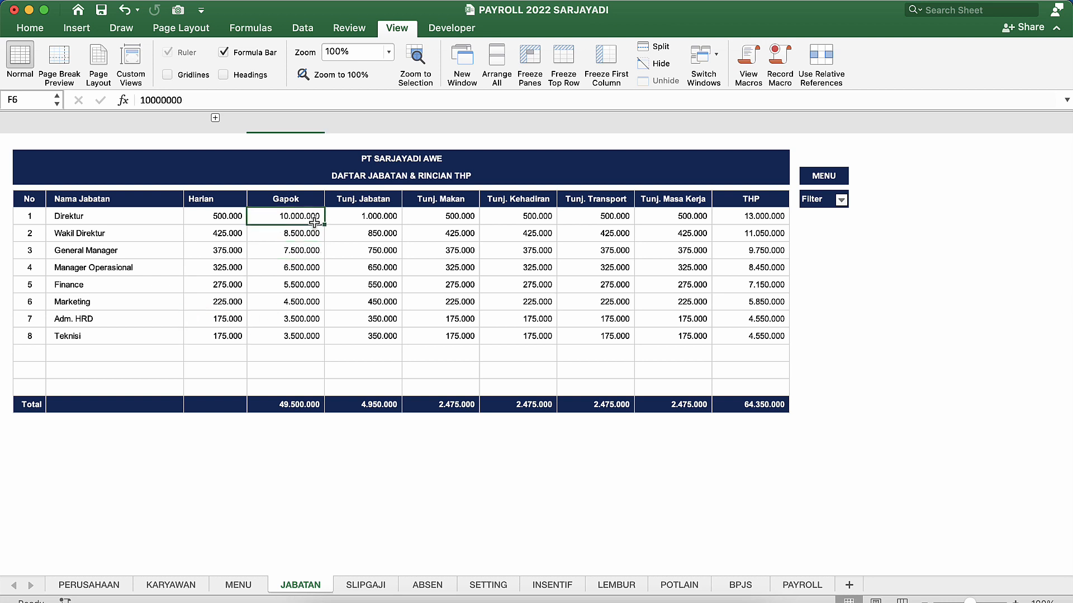
left_click(358, 221)
left_click(398, 296)
left_click(425, 287)
Review the Tunj. Kehadiran, Tunj. Transport and Tunj. Masa Kerja columns, and the THP formula for Wakil Direktur.
left_click(617, 256)
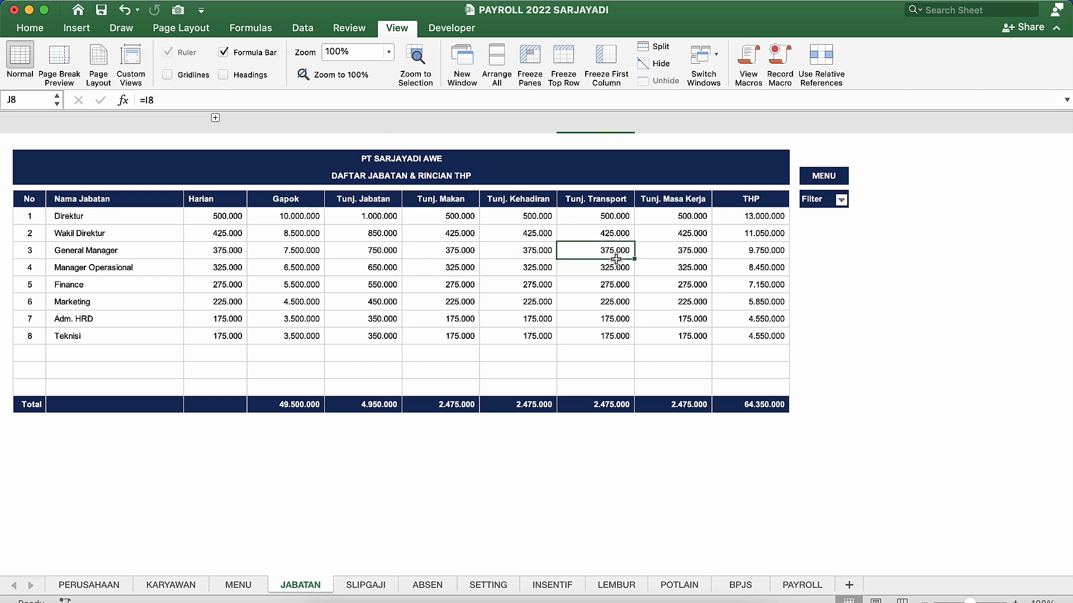
left_click(674, 256)
left_click(576, 241)
left_click(619, 258)
left_click(704, 234)
left_click(581, 228)
left_click(621, 219)
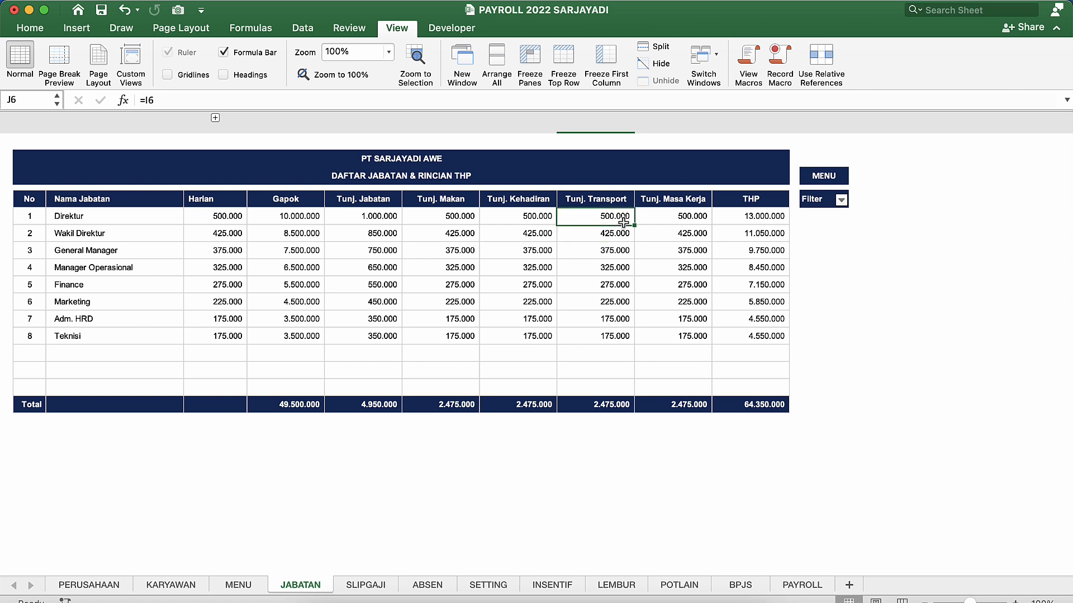
left_click(692, 219)
left_click(693, 193)
left_click(696, 229)
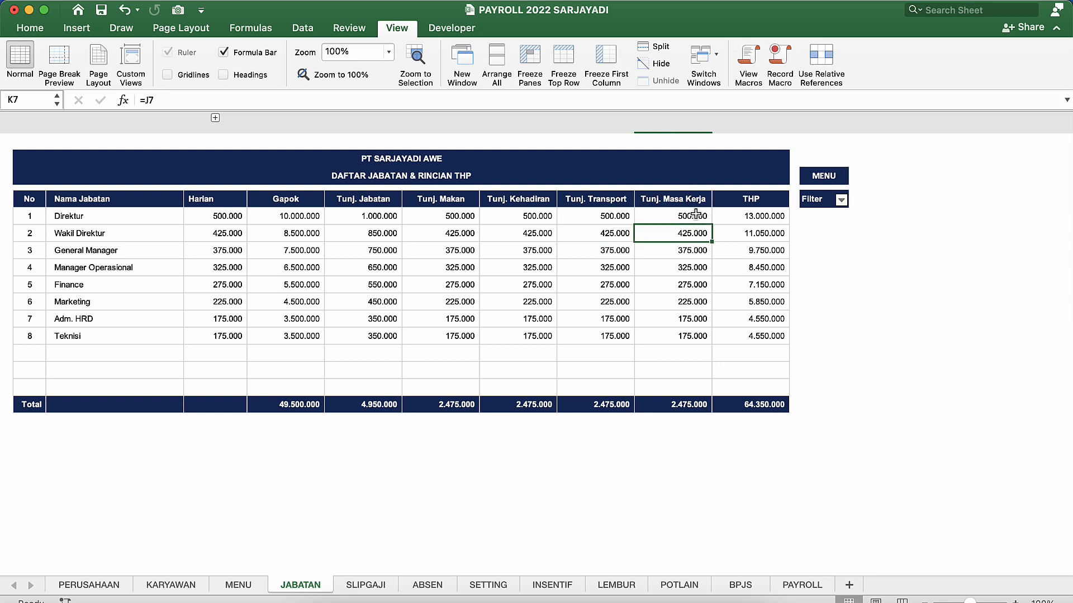
left_click(695, 215)
left_click(739, 234)
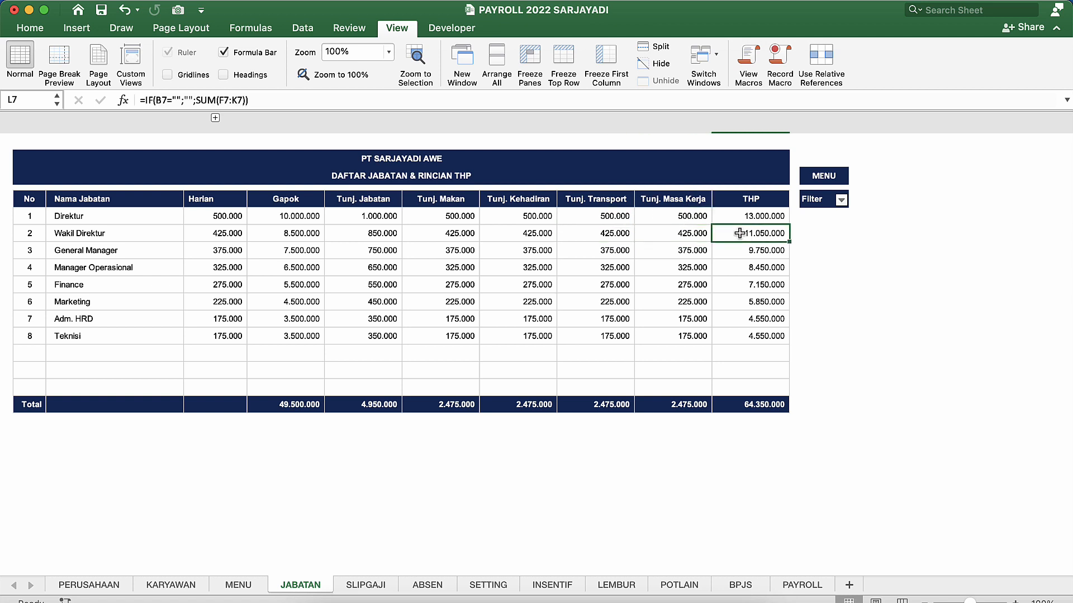
Filter the position table to hide the empty rows marked 0.
left_click(841, 200)
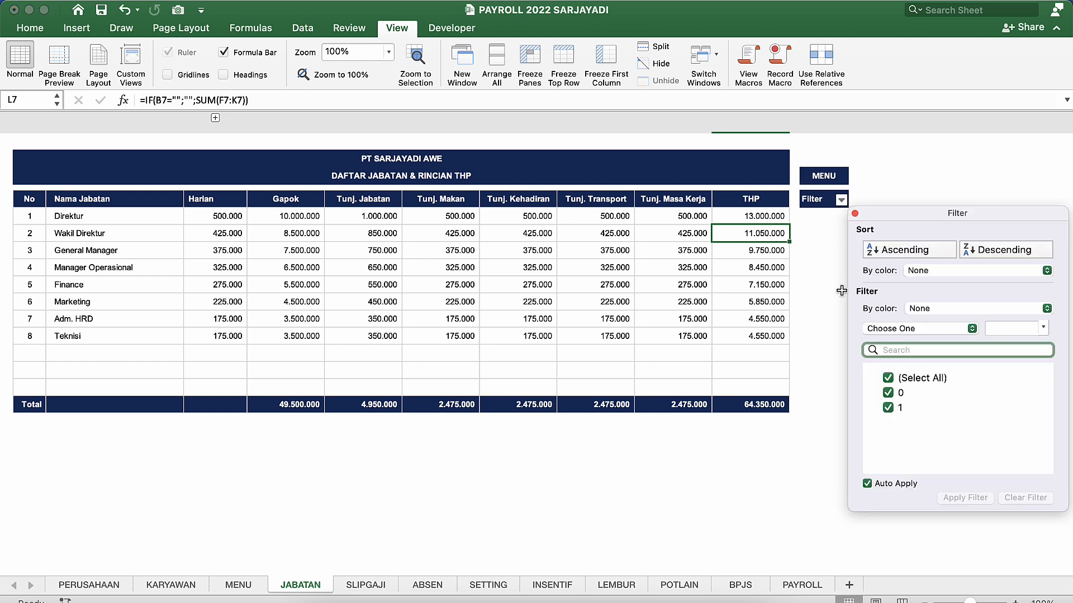
left_click(888, 394)
left_click(489, 291)
left_click(490, 292)
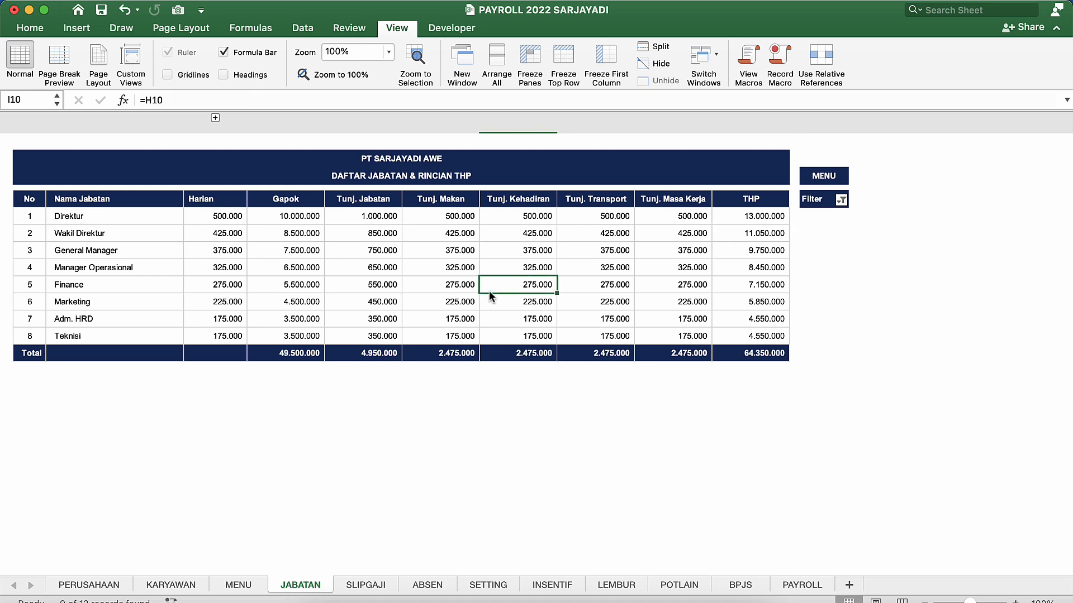
Preview the position table's printout scaled to fit 1 page wide by 1 page tall, without printing it.
key("super+p")
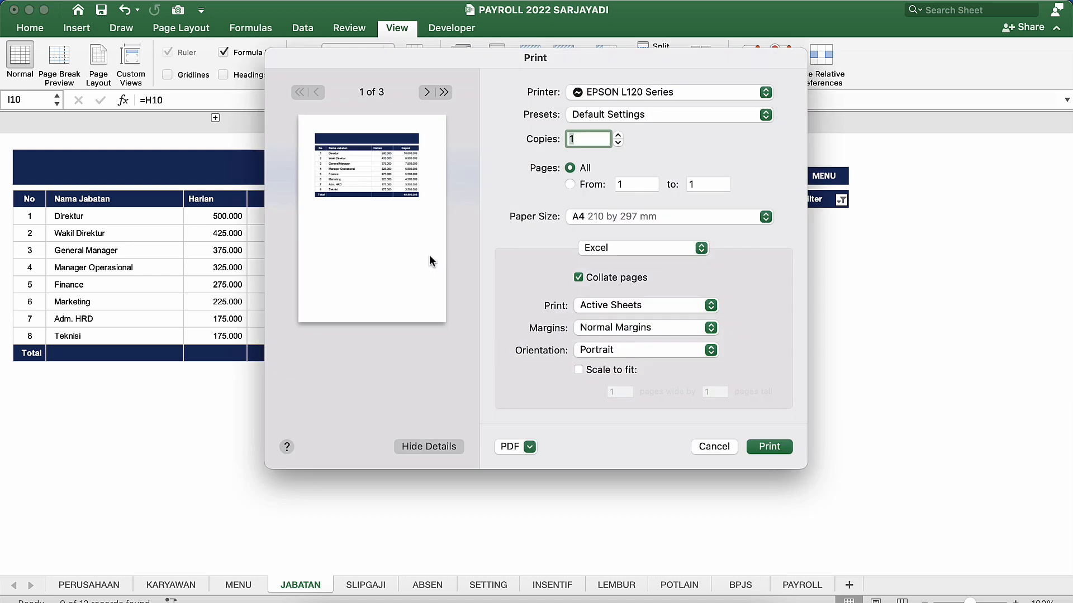
left_click(578, 370)
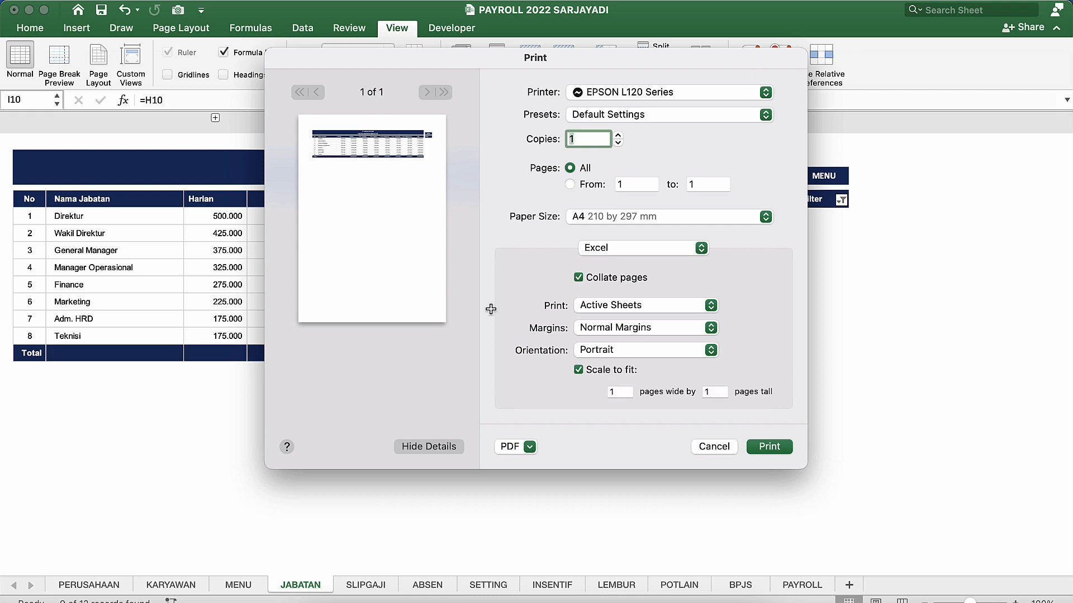
left_click(714, 446)
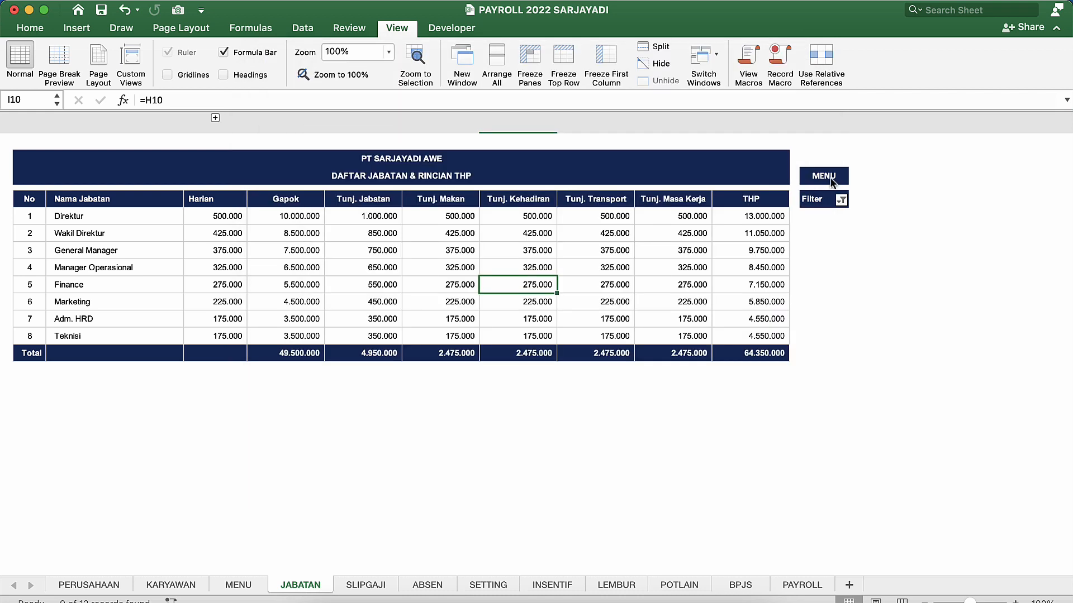
Revisit the Data Jabatan sheet from the main menu, and open the Pengaturan sheet.
left_click(830, 178)
left_click(63, 289)
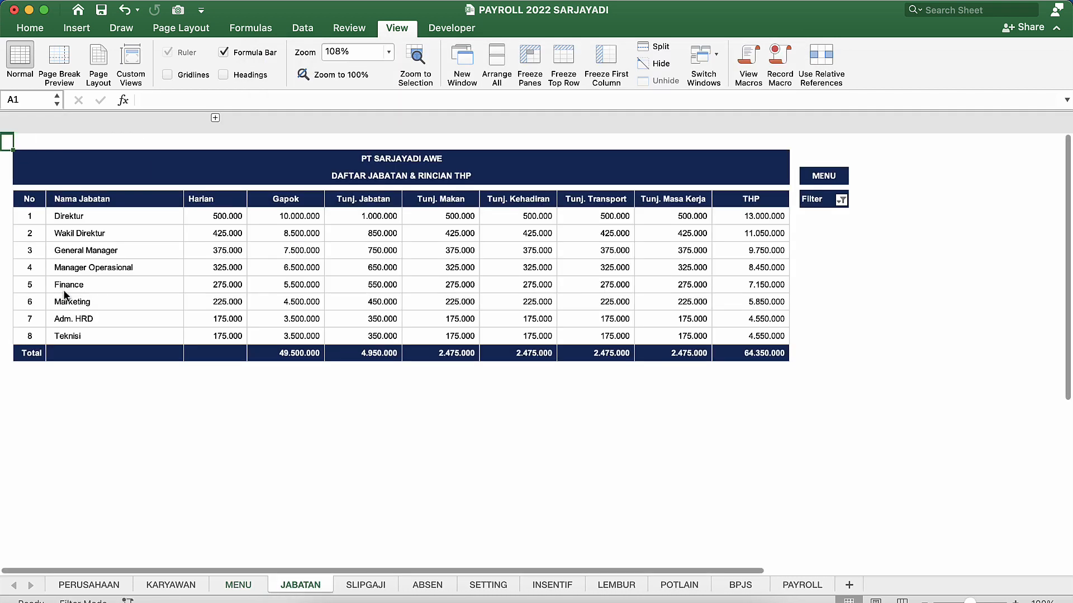
left_click(282, 267)
left_click(816, 180)
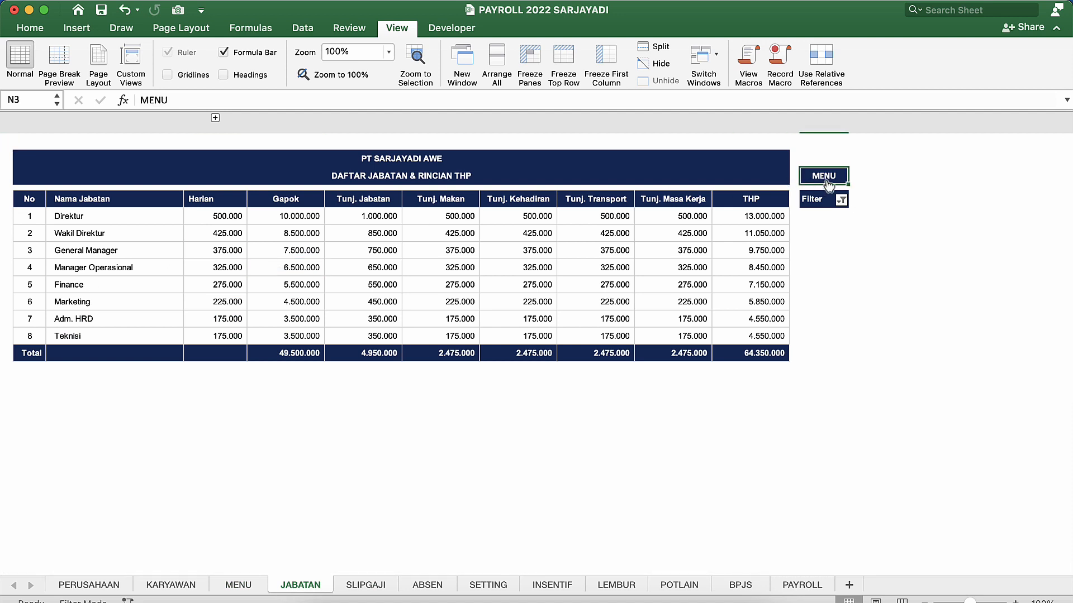
left_click(87, 329)
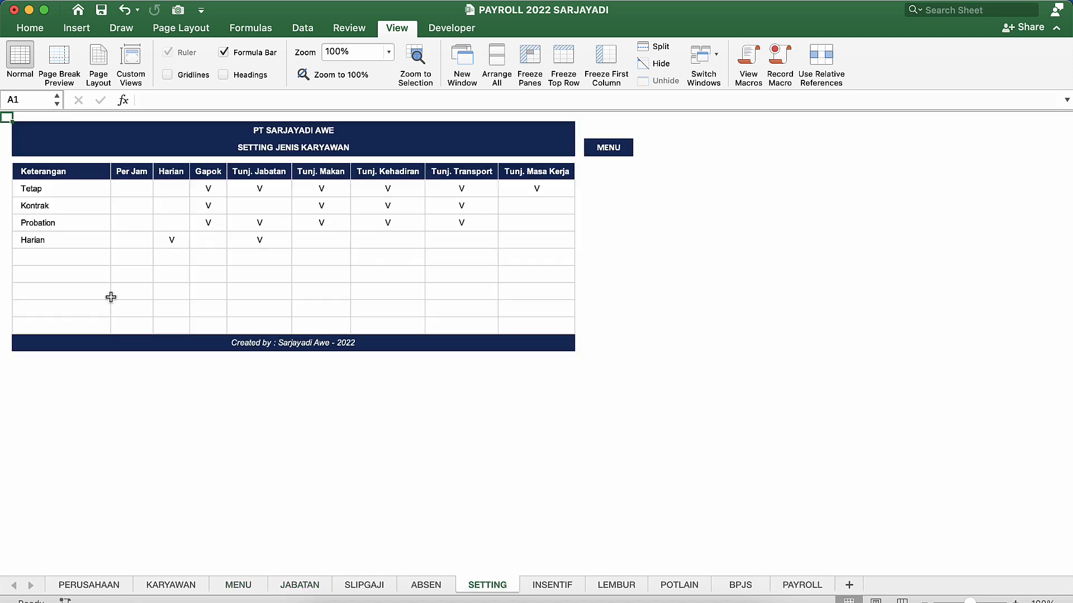
Examine the Per Jam column in the Setting Jenis Karyawan table.
left_click(154, 278)
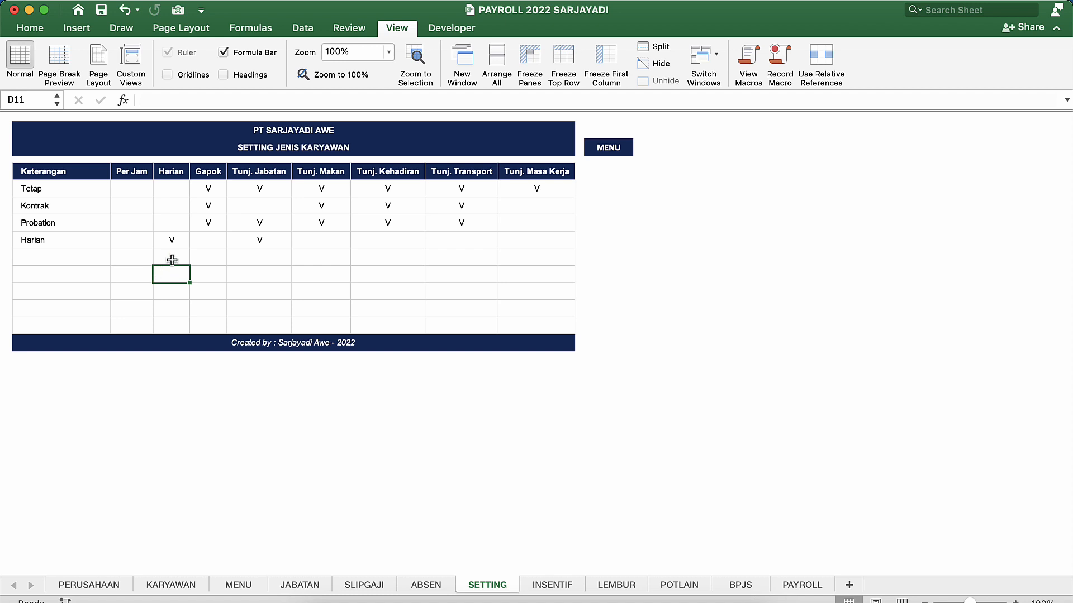
left_click(178, 244)
left_click(136, 239)
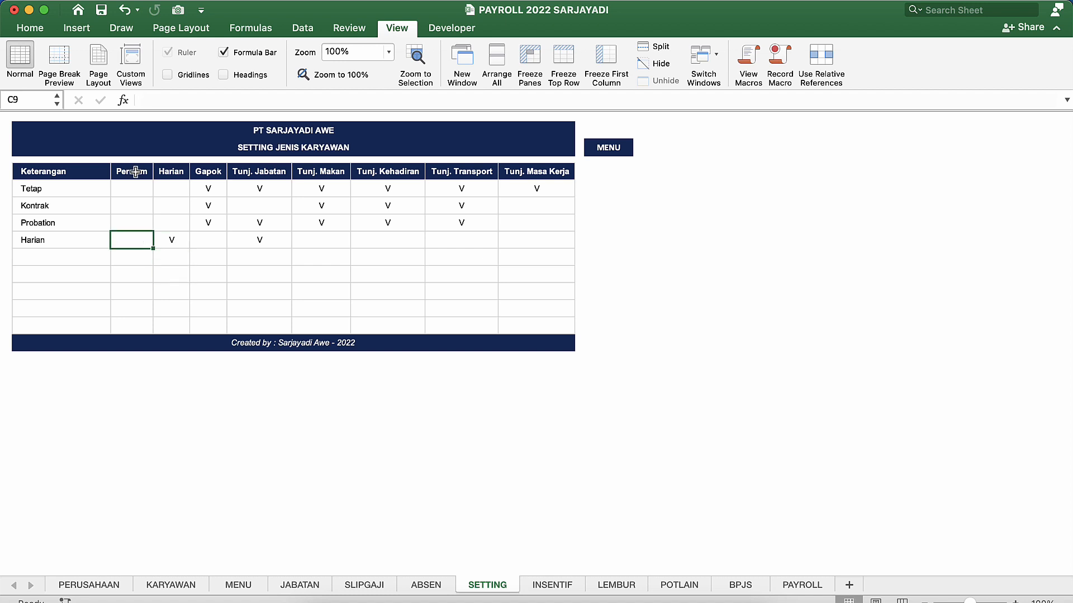
left_click(135, 172)
left_click_drag(135, 172, 133, 324)
left_click(159, 194)
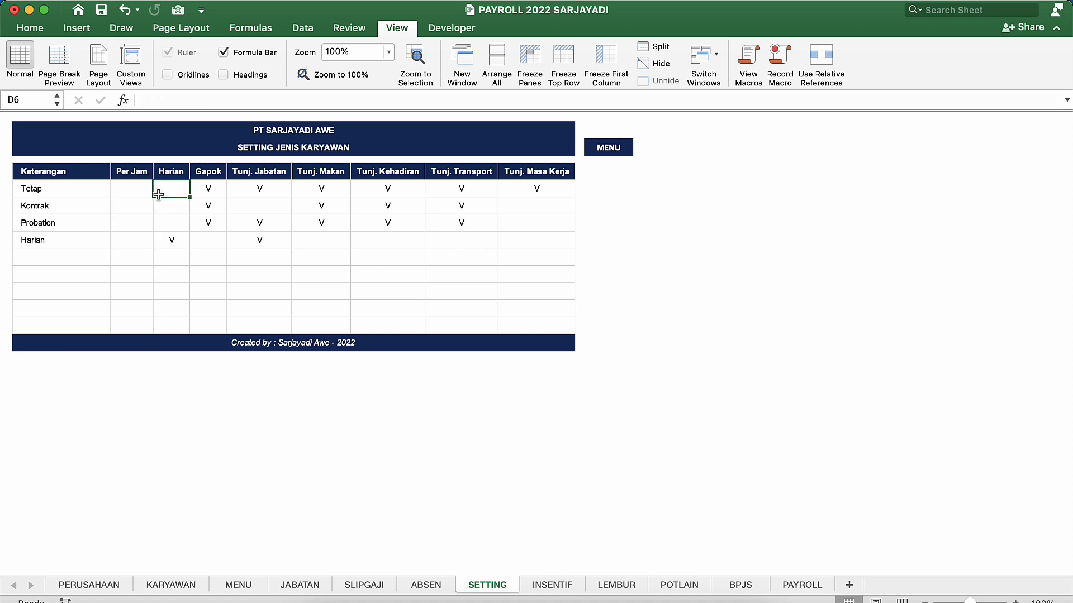
left_click(137, 171)
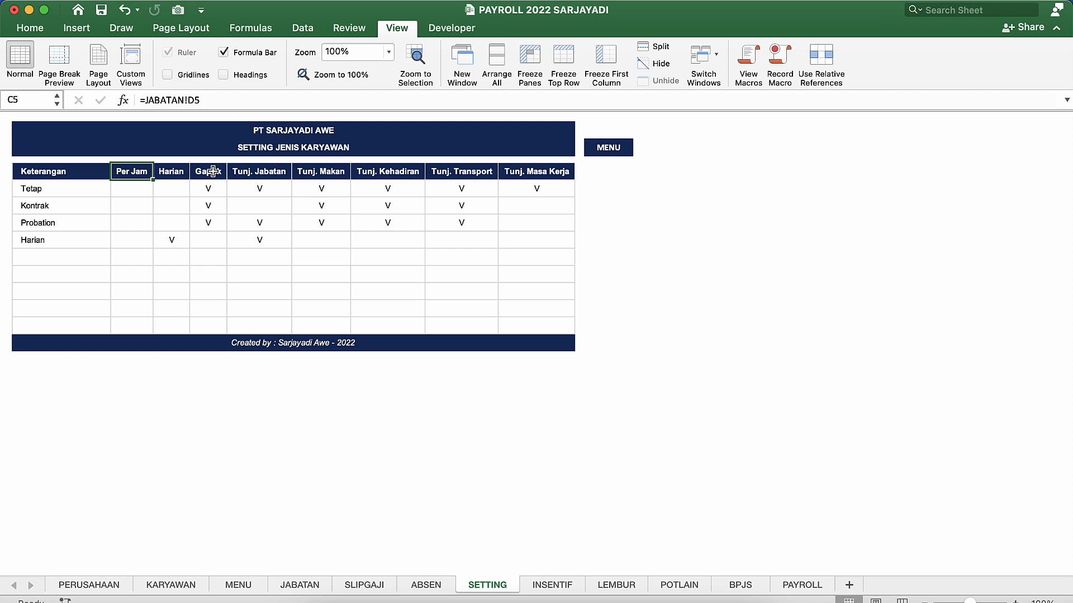
Examine how the Harian and Gapok columns are marked for the Harian and Tetap employee types.
left_click(176, 207)
left_click(175, 182)
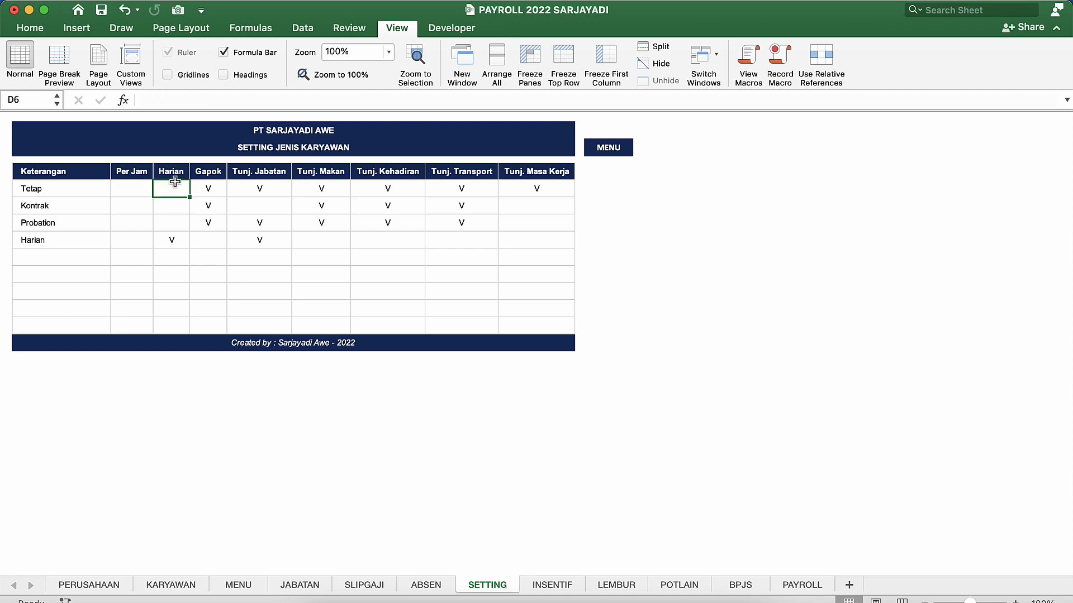
left_click(172, 227)
left_click(173, 240)
left_click(208, 240)
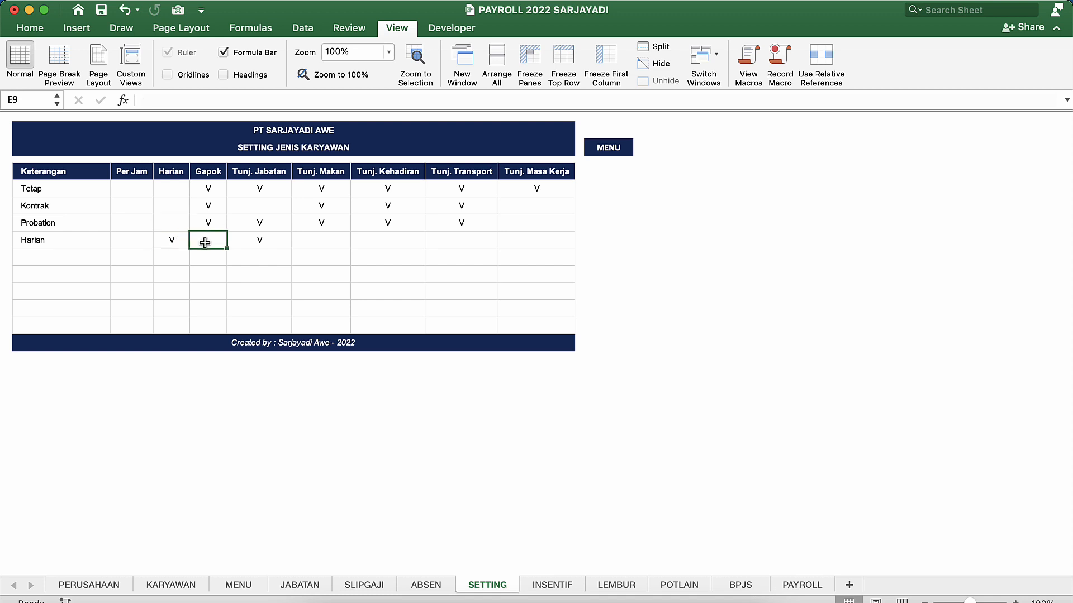
left_click(209, 188)
left_click(88, 189)
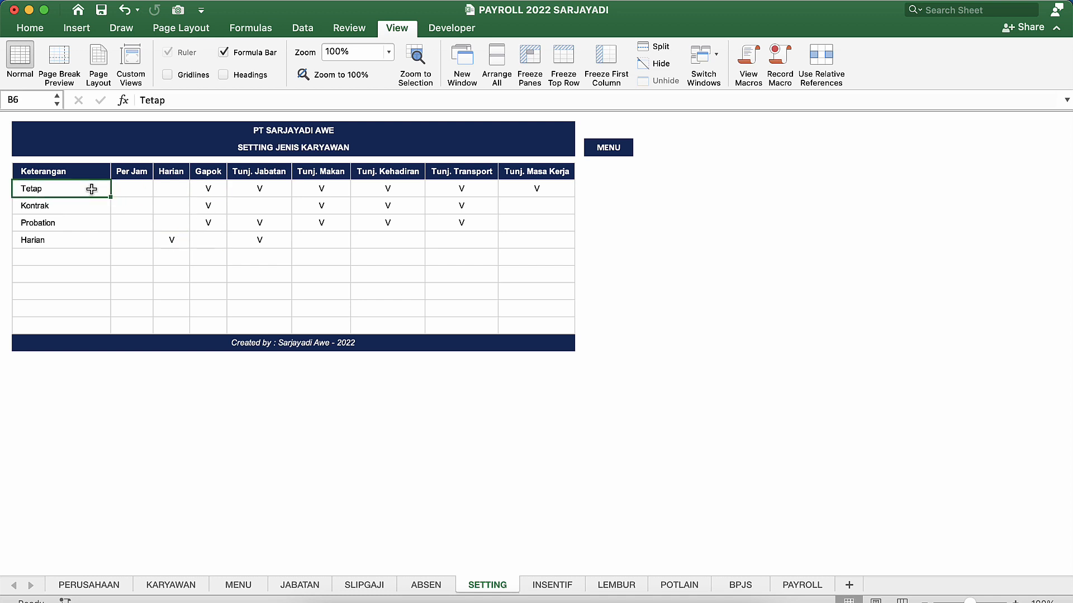
Examine the pay components marked for the Tetap employee type, from Gapok through Tunj. Masa Kerja.
left_click(216, 189)
key("shift+Right")
key("shift+Right")
key("shift+Right")
key("shift+Right")
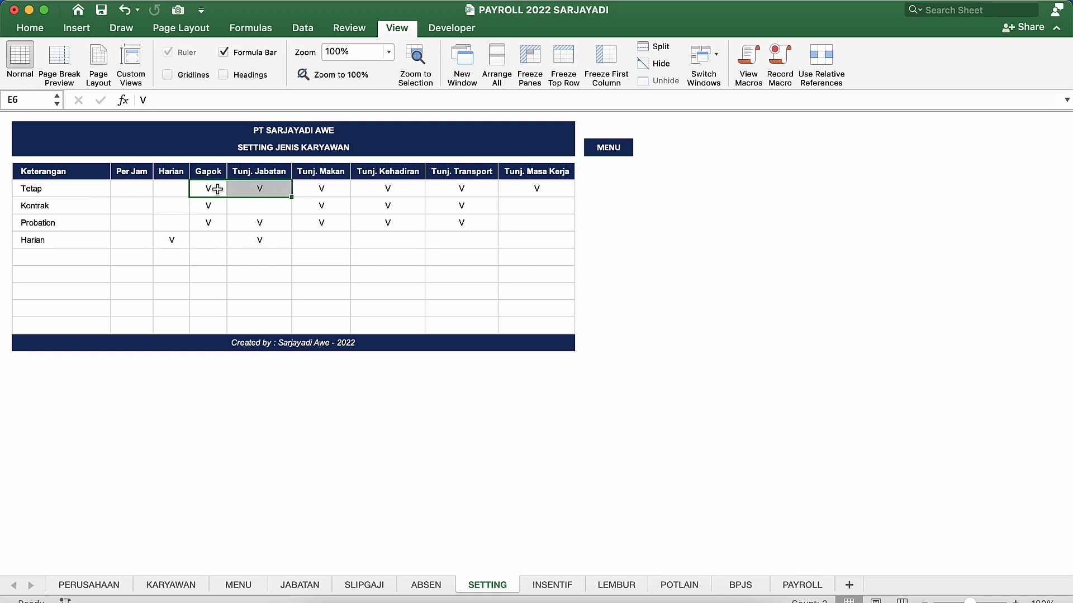
key("shift+Right")
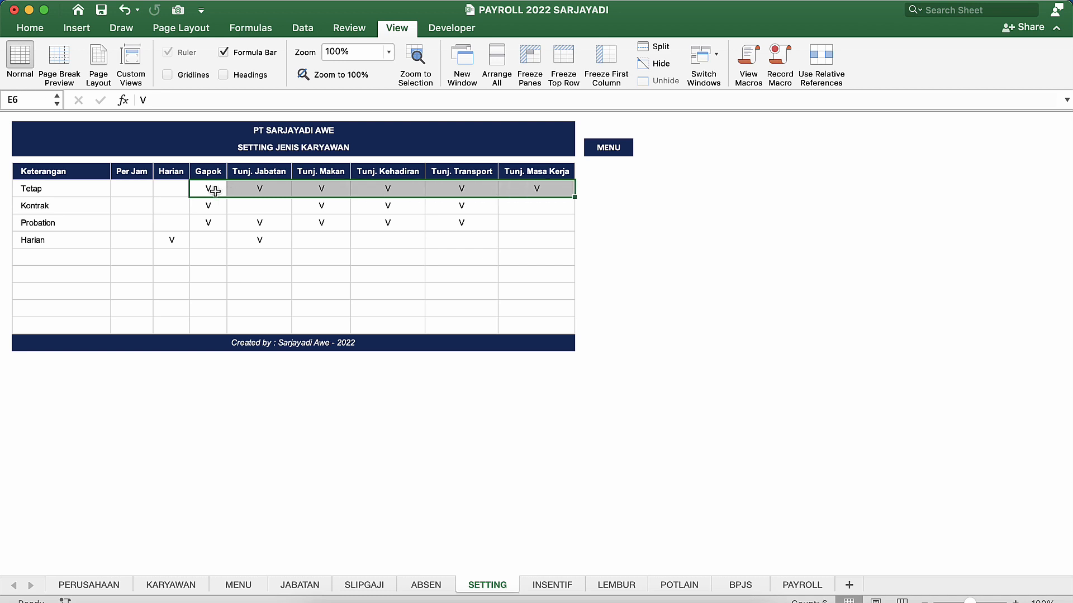
Examine which pay and allowance columns are marked or left blank for the Kontrak employee type.
left_click(199, 210)
key("shift+Right")
key("shift+Right")
key("shift+Right")
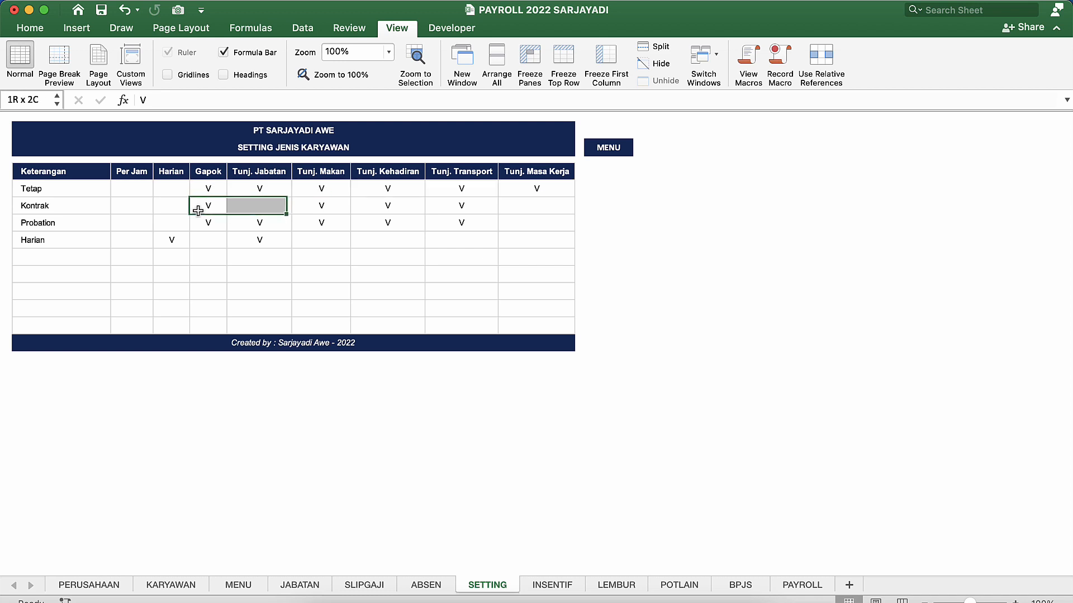
key("shift+Right")
left_click(206, 207)
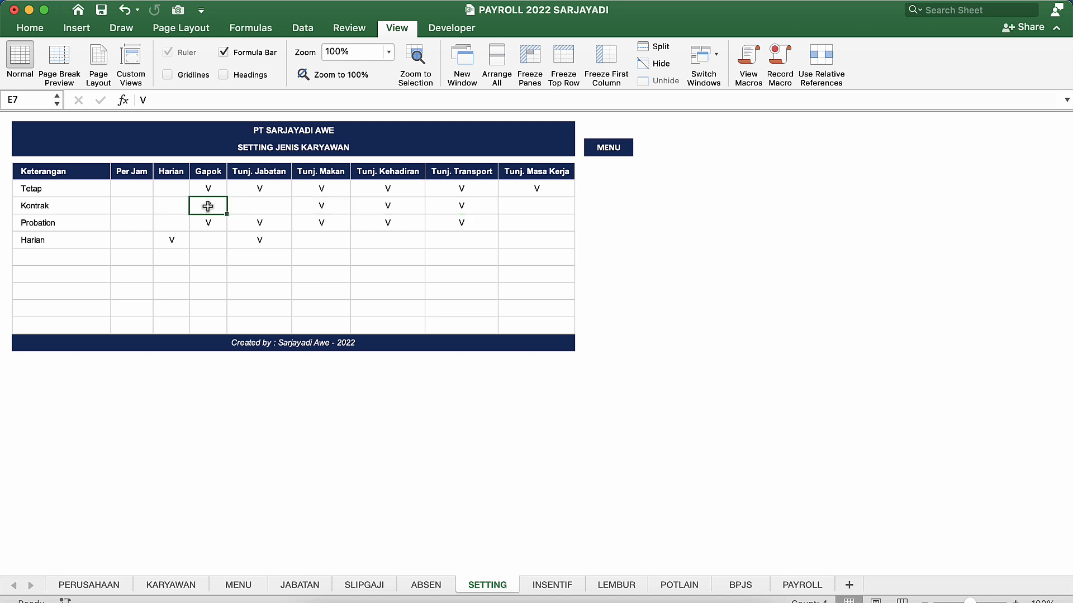
left_click(256, 210)
left_click(324, 205)
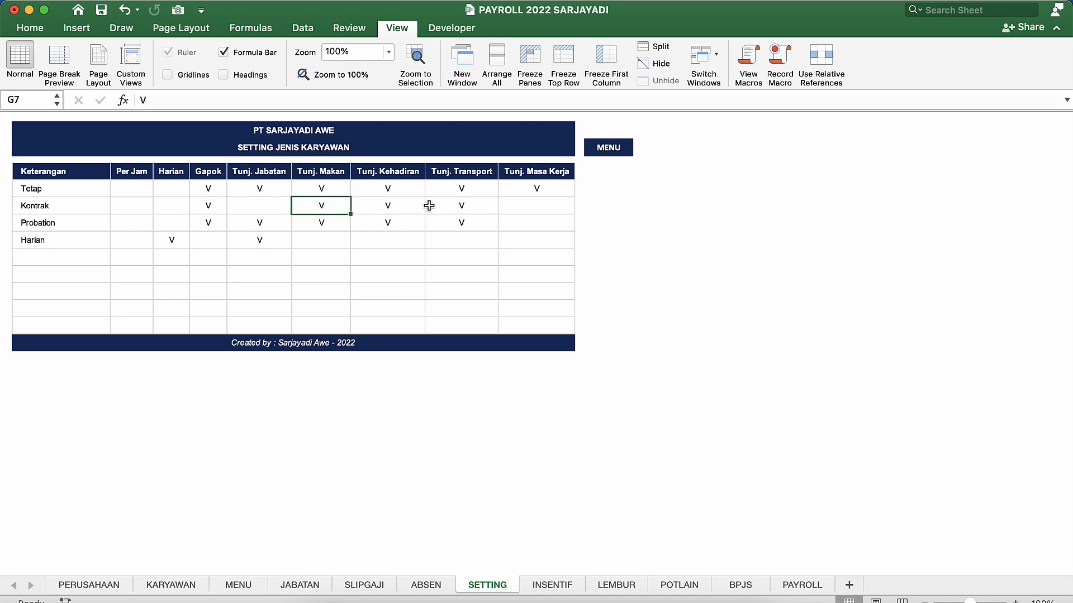
left_click(433, 205)
left_click(533, 206)
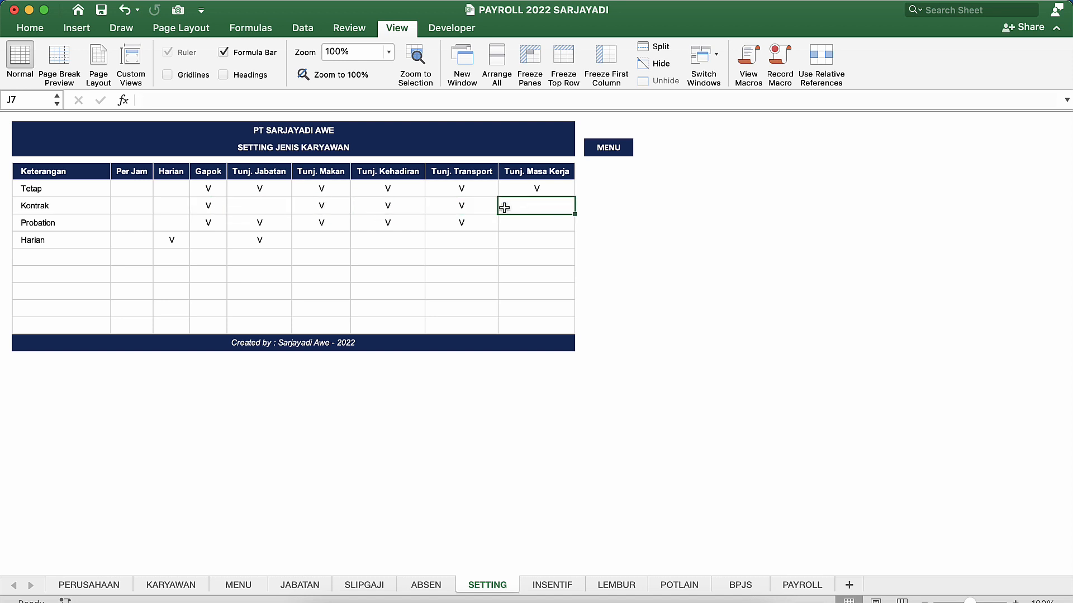
left_click(476, 210)
left_click(535, 220)
left_click(537, 210)
left_click(274, 202)
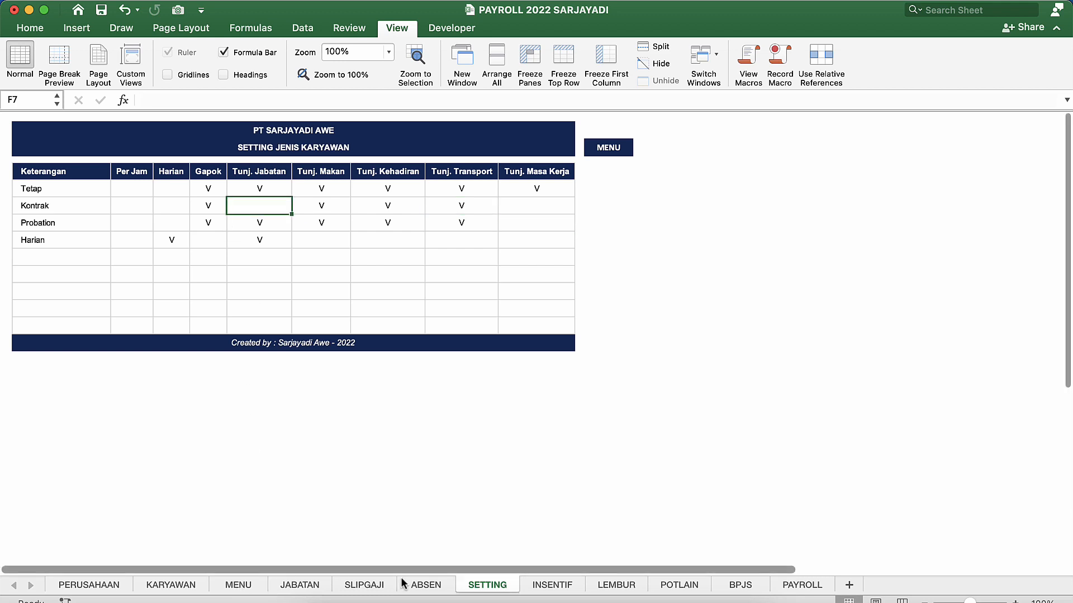
Revisit the Data Jabatan sheet to review the allowance amounts per position, and return to the main menu.
left_click(601, 148)
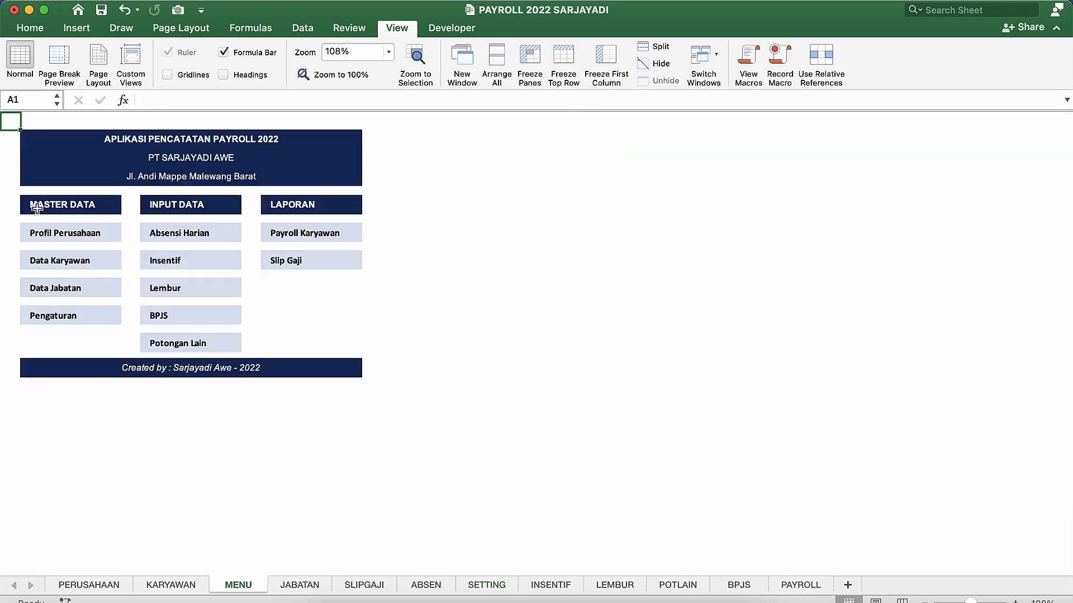
left_click(66, 289)
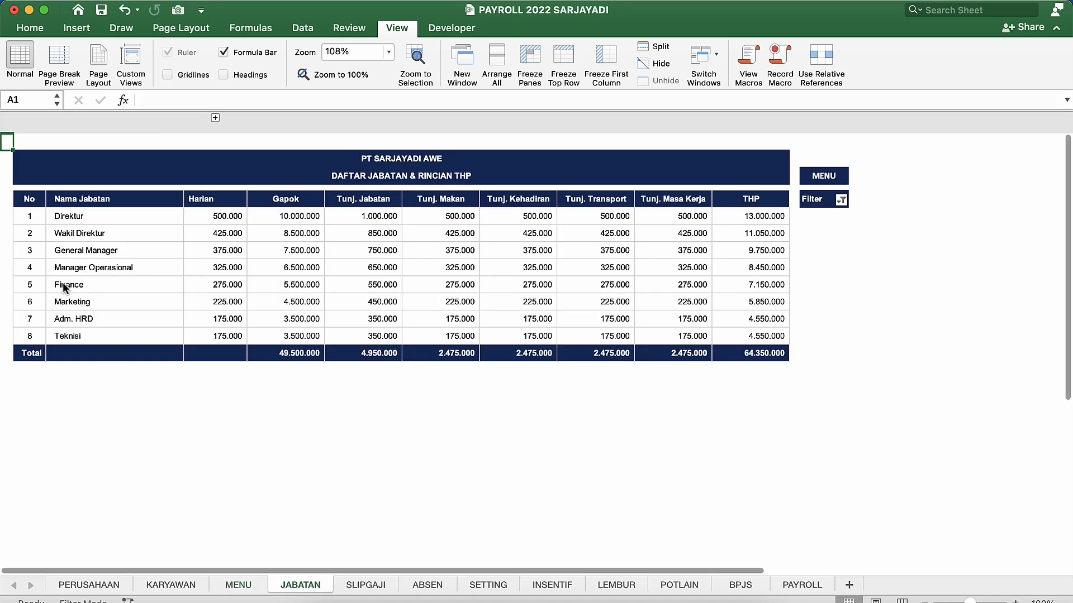
left_click(148, 233)
left_click(287, 230)
left_click(539, 266)
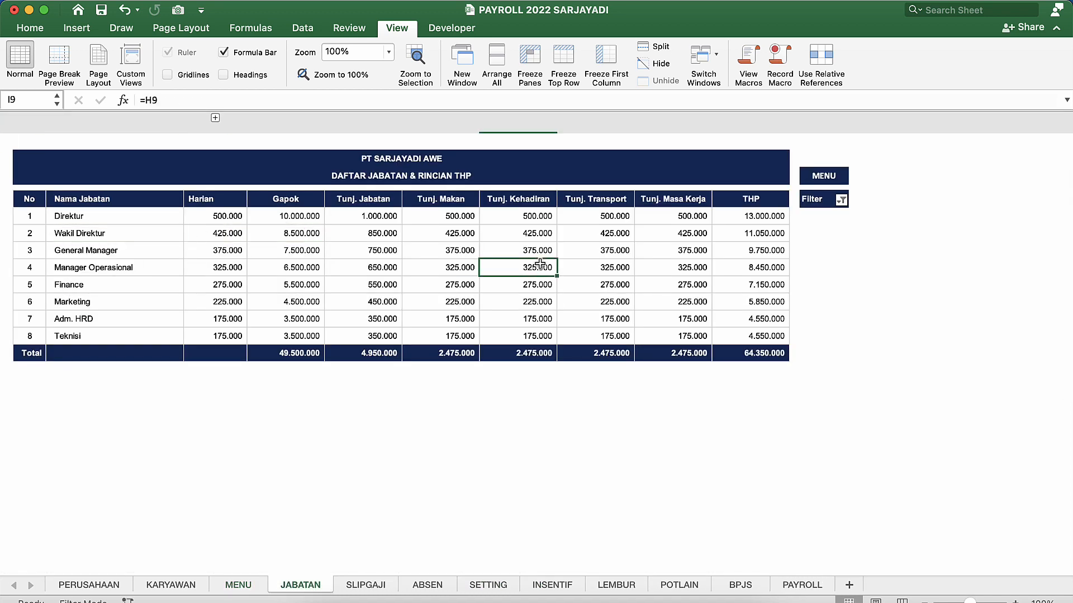
left_click(726, 262)
left_click(821, 182)
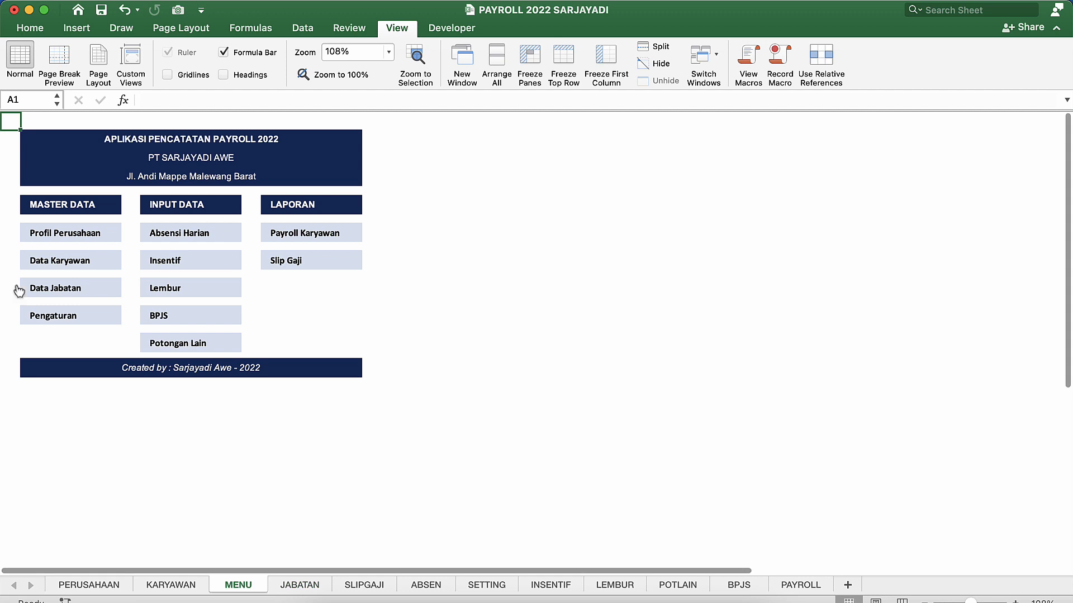
Reopen the Pengaturan sheet and examine which pay and allowance columns are marked for the Probation employee type.
left_click(60, 314)
left_click(151, 206)
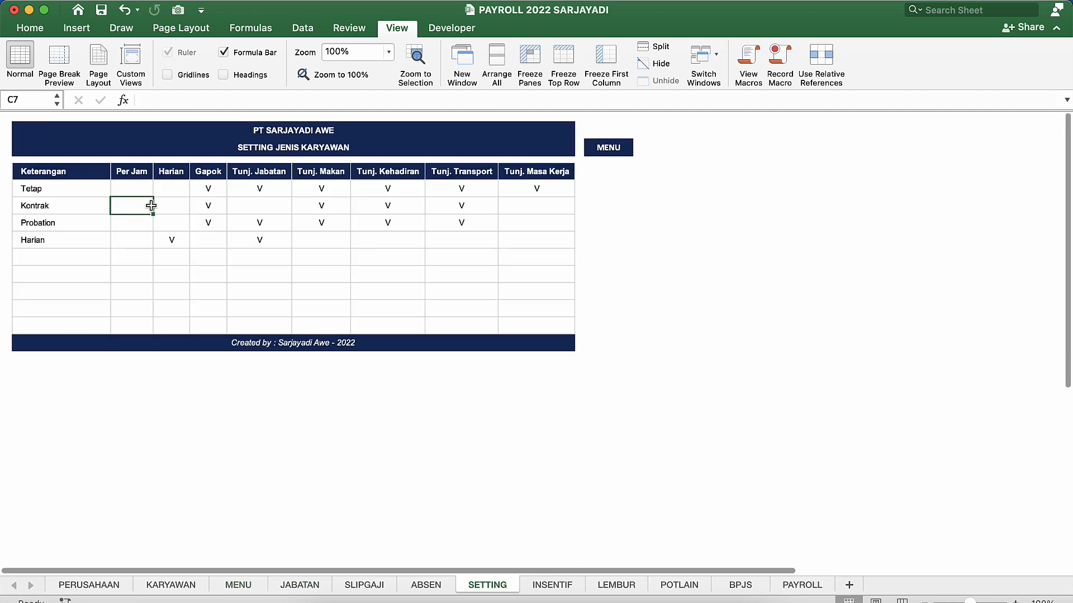
left_click(208, 205)
left_click(118, 222)
left_click(84, 222)
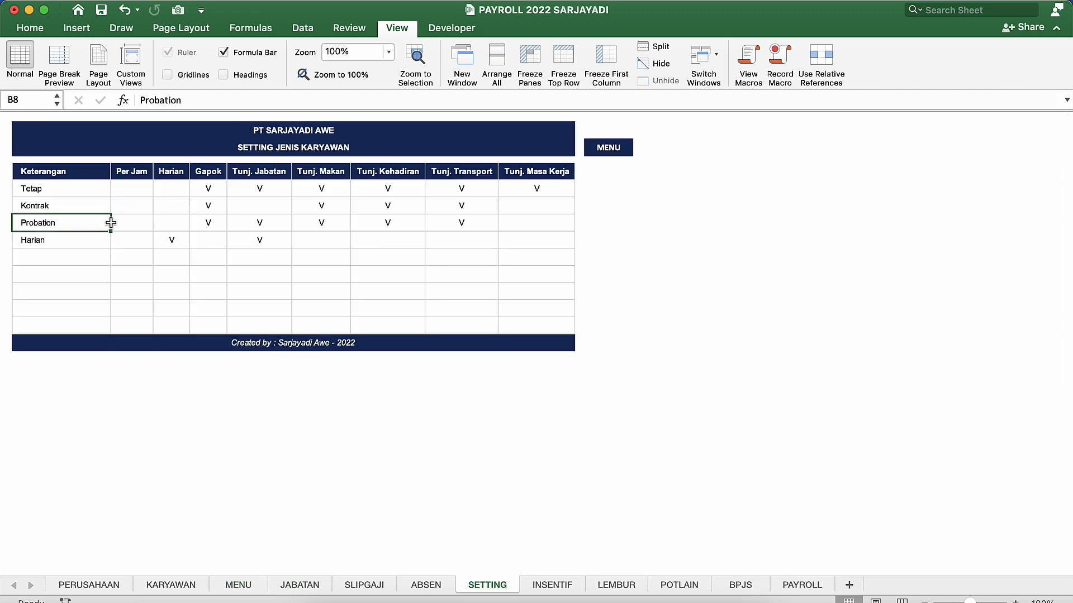
left_click(226, 220)
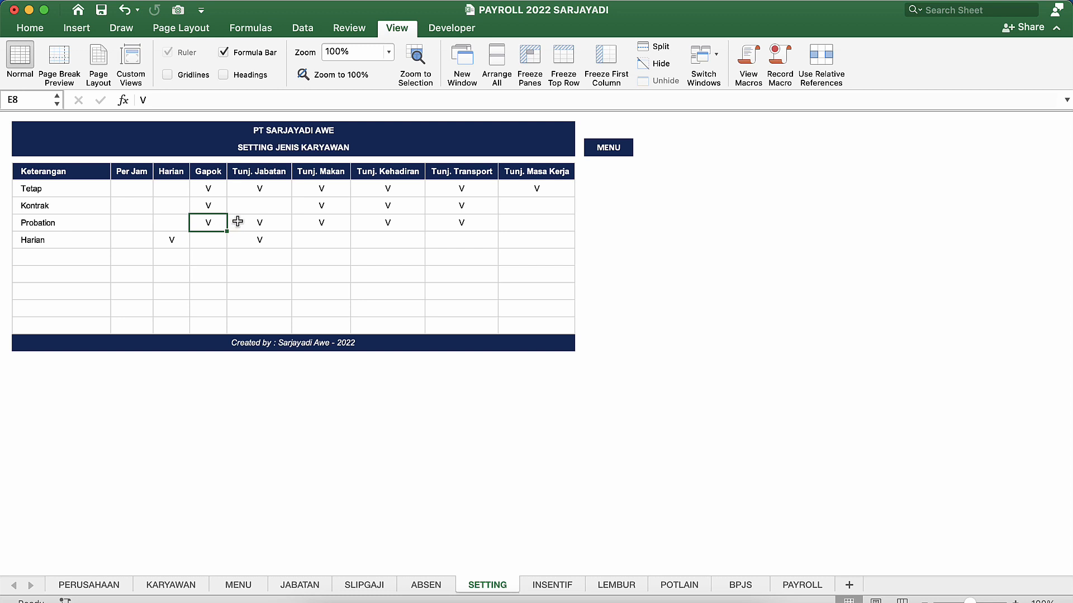
left_click(264, 226)
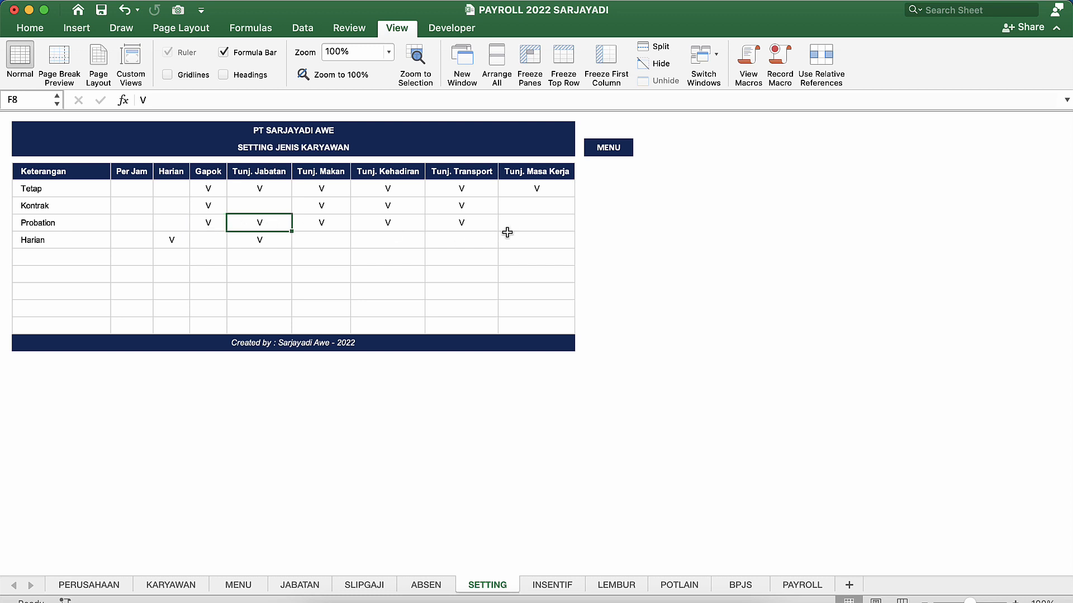
left_click(526, 220)
left_click(484, 221)
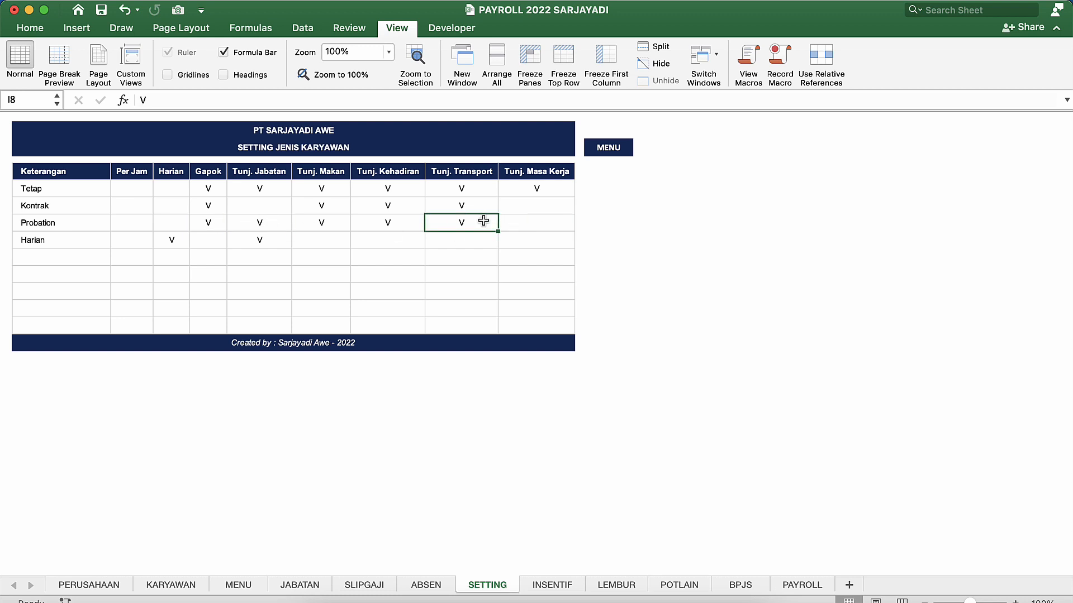
left_click(531, 222)
left_click(438, 208)
left_click(207, 222)
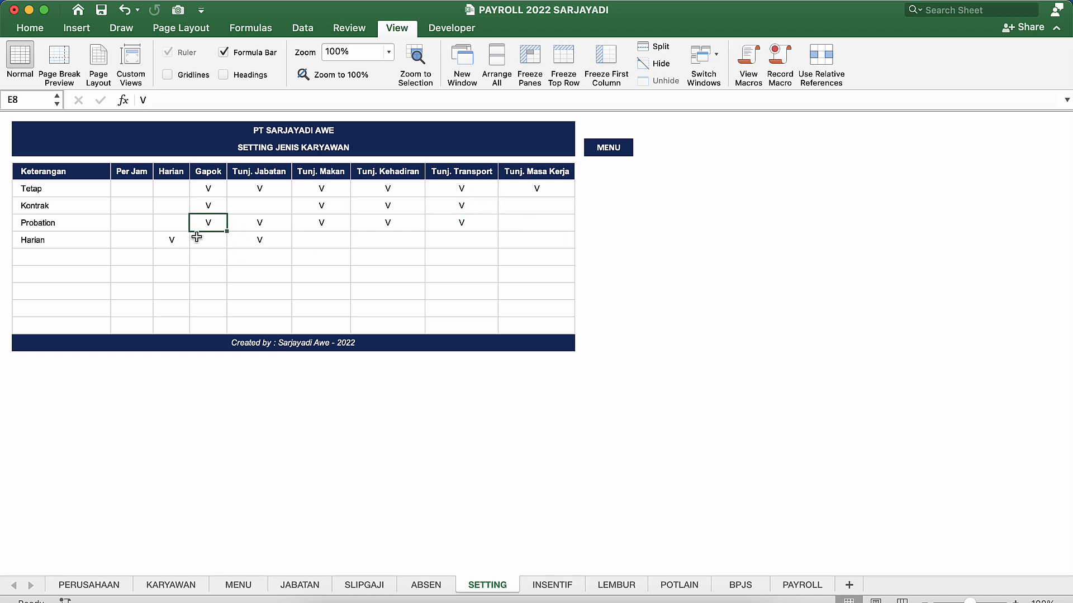
Compare the Harian employee type's marks with the Harian and Tunj. Jabatan column headings.
left_click(170, 239)
left_click(177, 169)
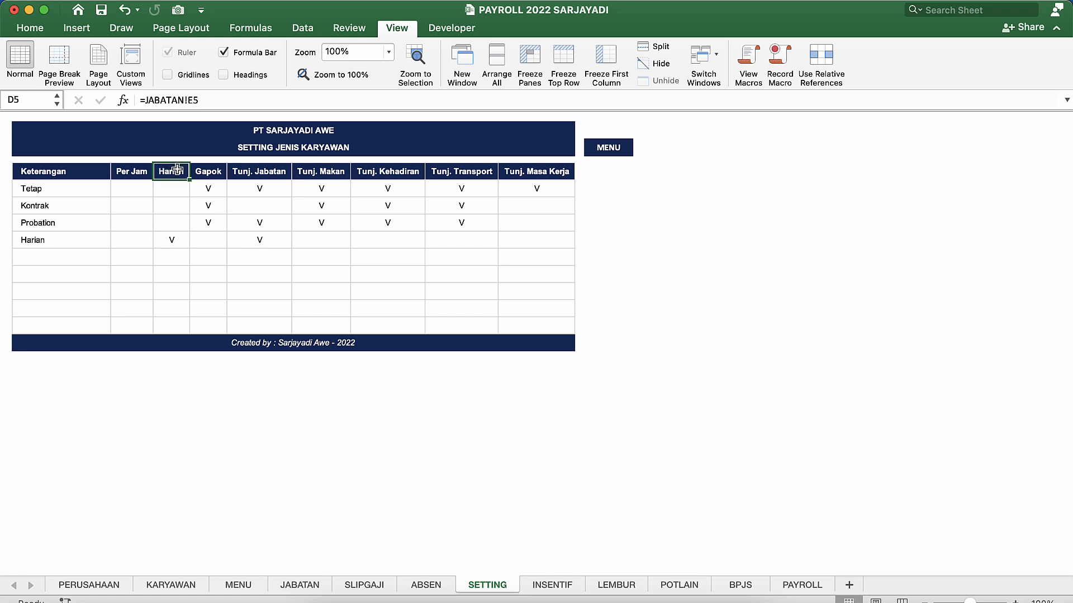
left_click(261, 243)
left_click(267, 169)
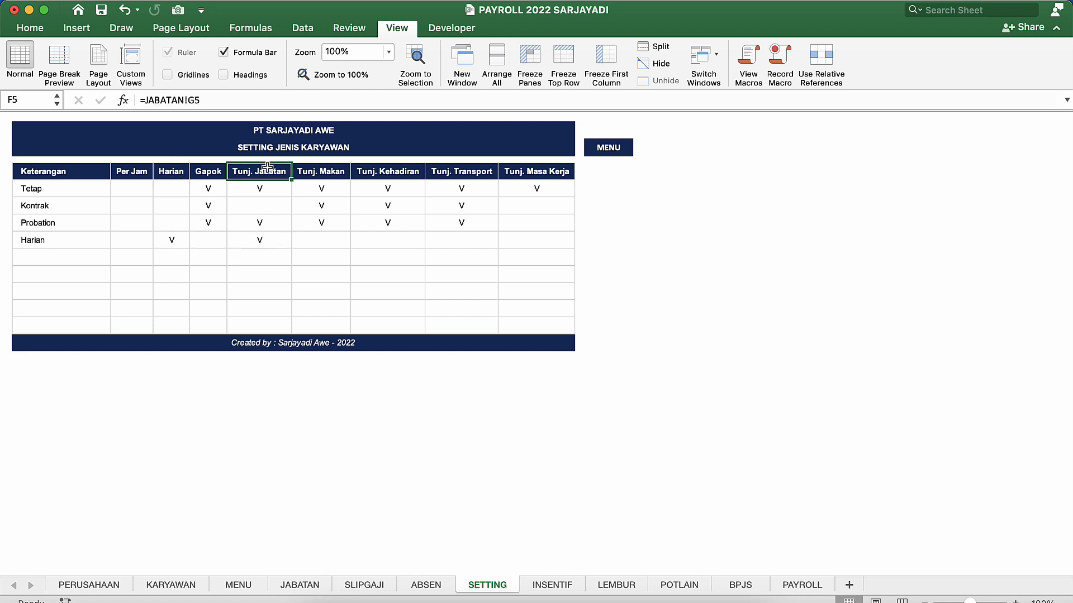
left_click(260, 239)
left_click(172, 239)
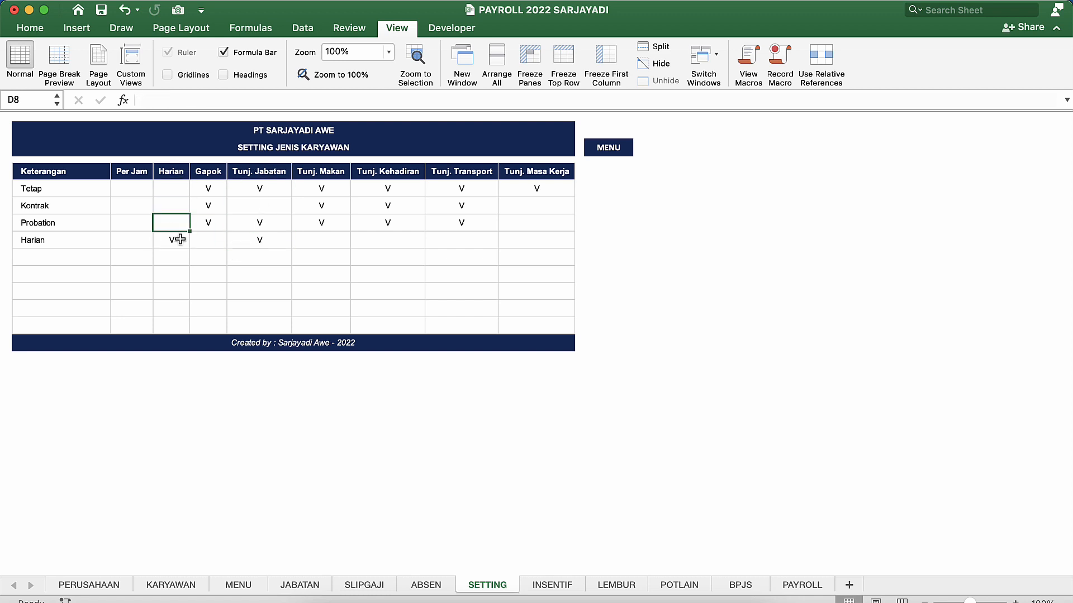
left_click(241, 237)
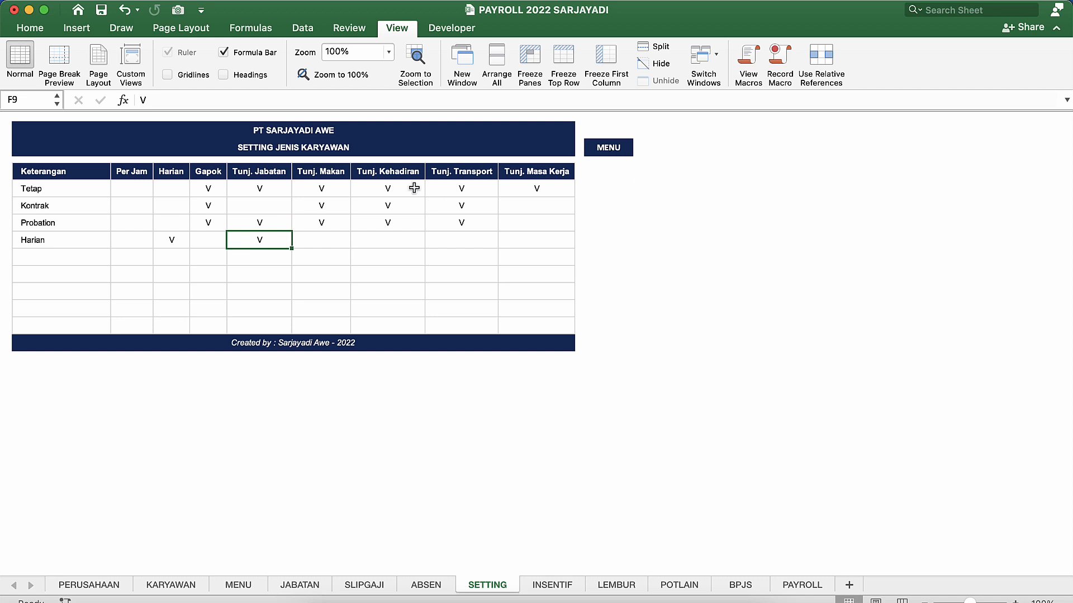
Open the Absensi Harian sheet from the main menu and examine the employees' daily attendance codes.
left_click(604, 149)
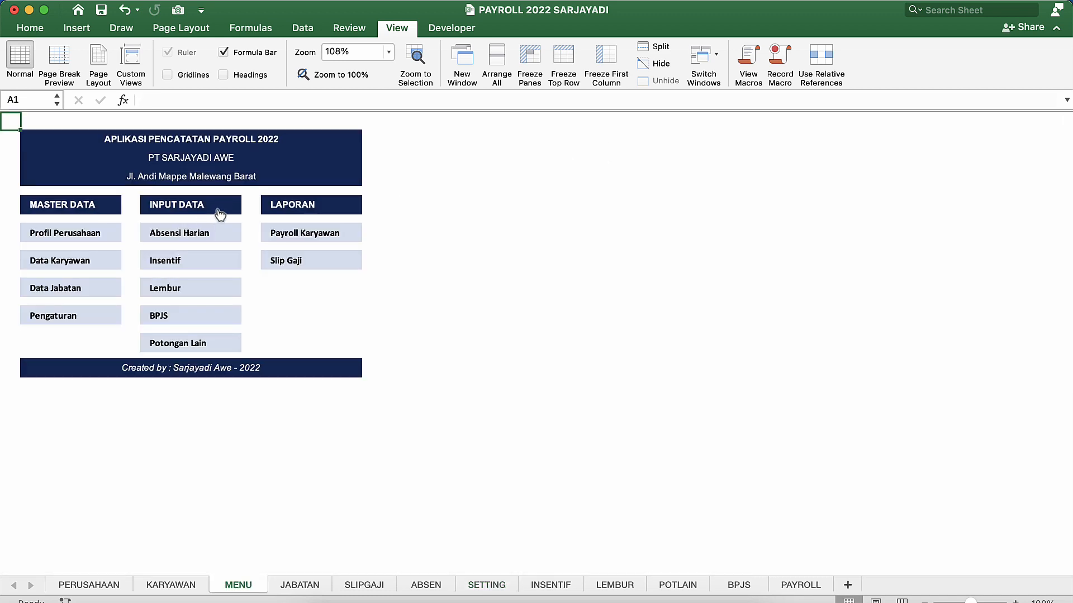
left_click(172, 238)
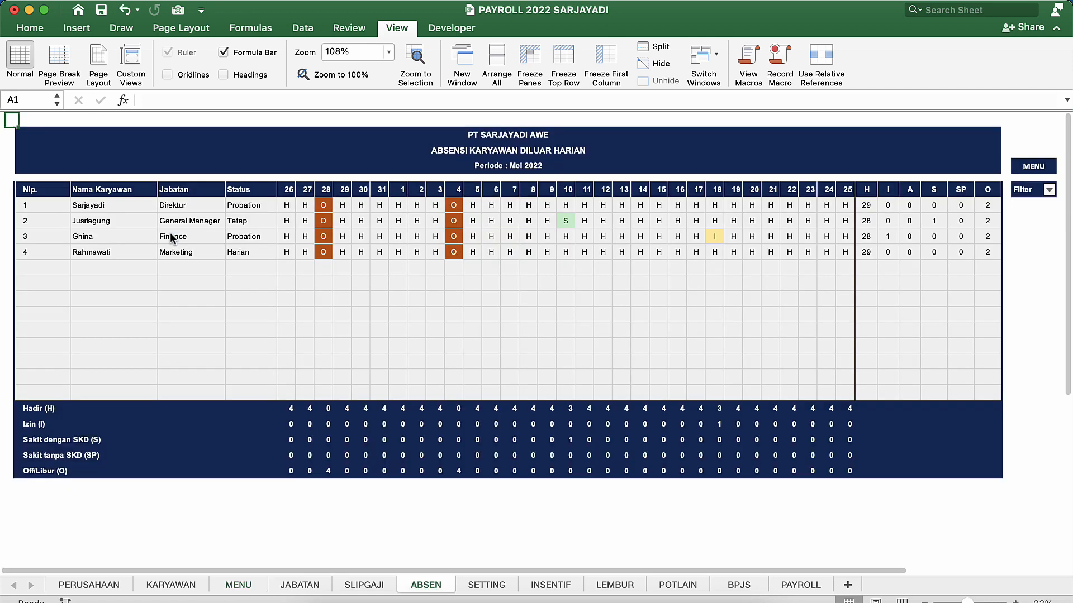
left_click(215, 256)
left_click(357, 254)
left_click(346, 220)
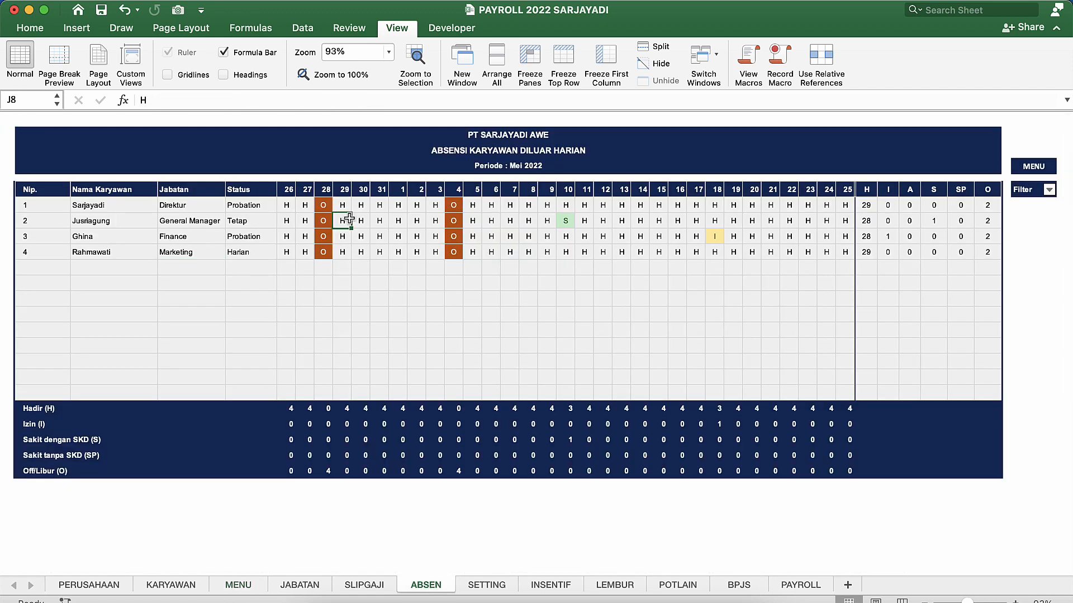
left_click(380, 282)
left_click(454, 252)
left_click(417, 252)
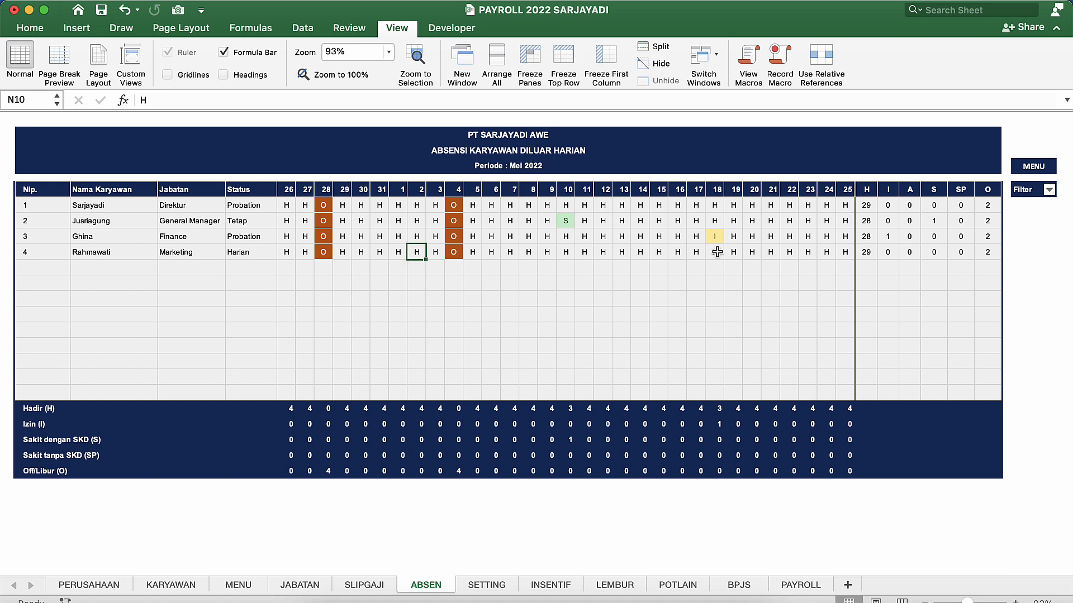
left_click(716, 252)
left_click(485, 264)
left_click(395, 274)
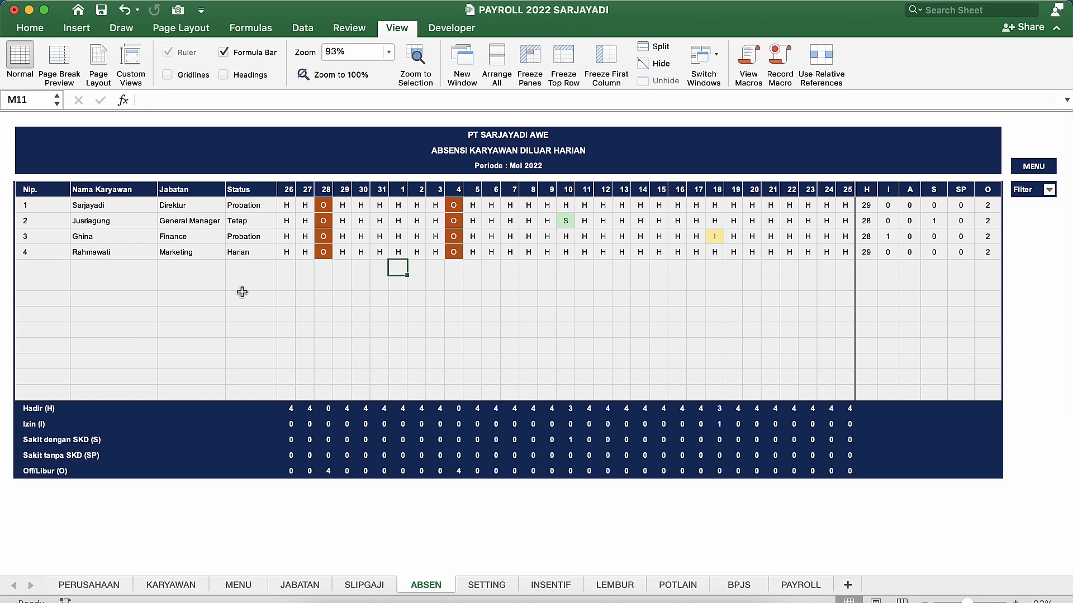
Examine the attendance table's date headings, starting from the 26th, and the formula that continues the dates.
left_click(288, 190)
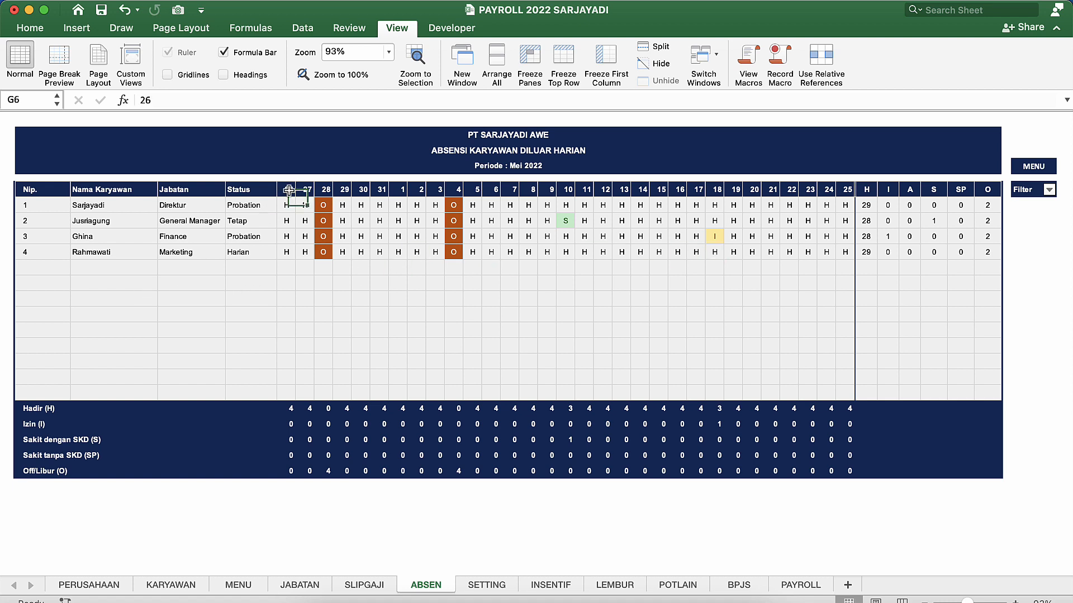
left_click(316, 191)
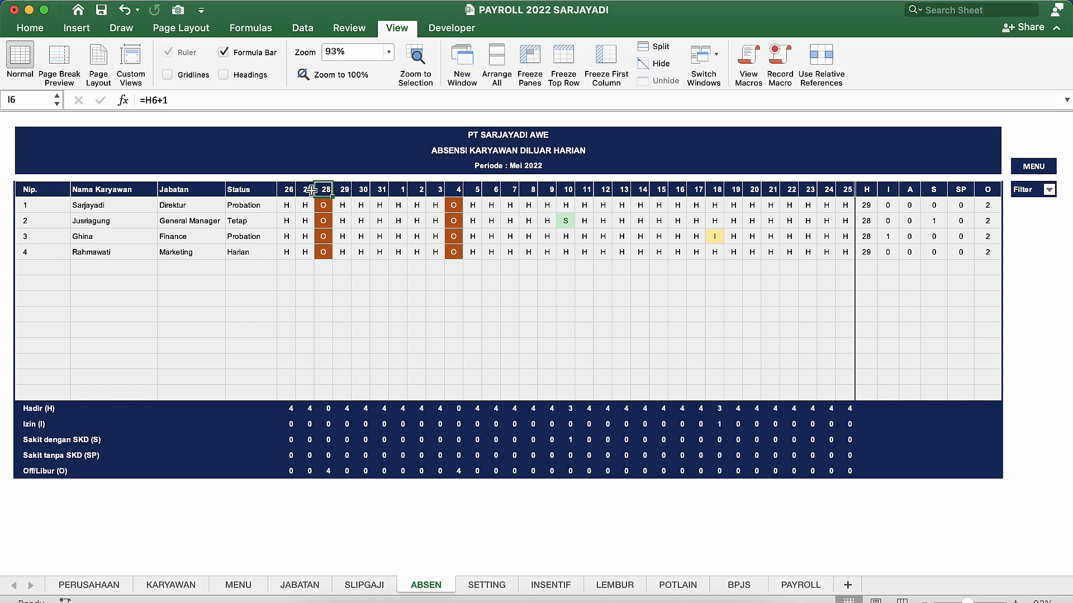
left_click(289, 191)
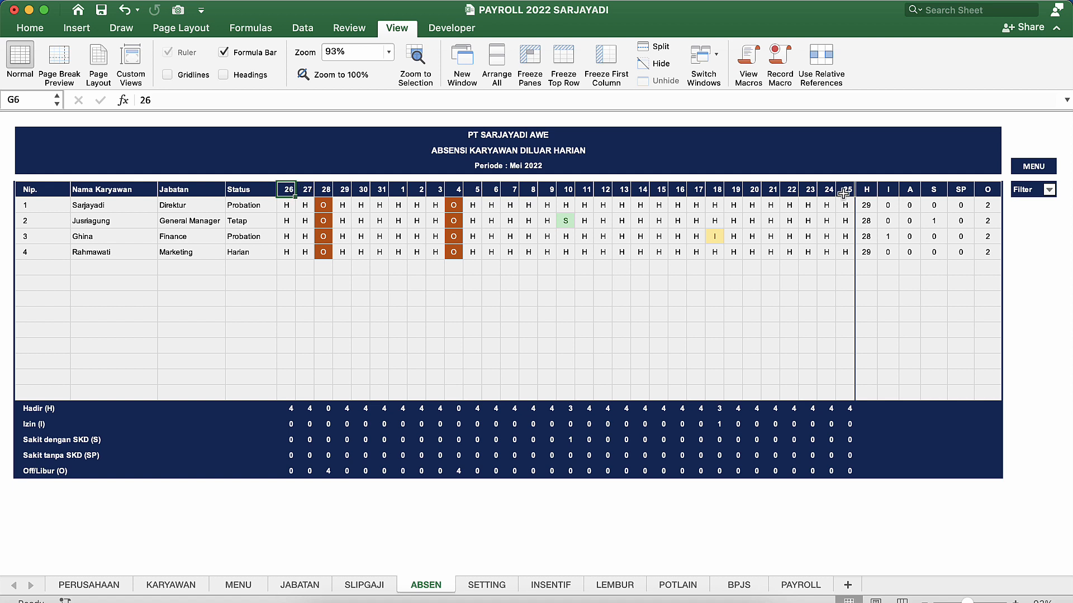
left_click(475, 210)
Add an employee to the first empty attendance row by choosing Nip. 6 from the list.
left_click(63, 268)
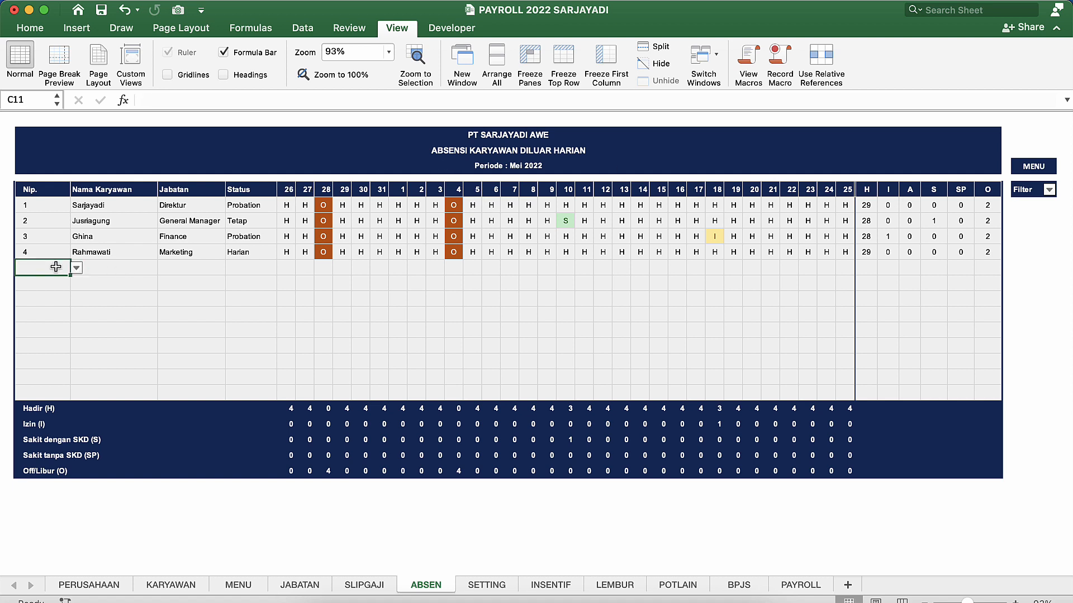
left_click(77, 270)
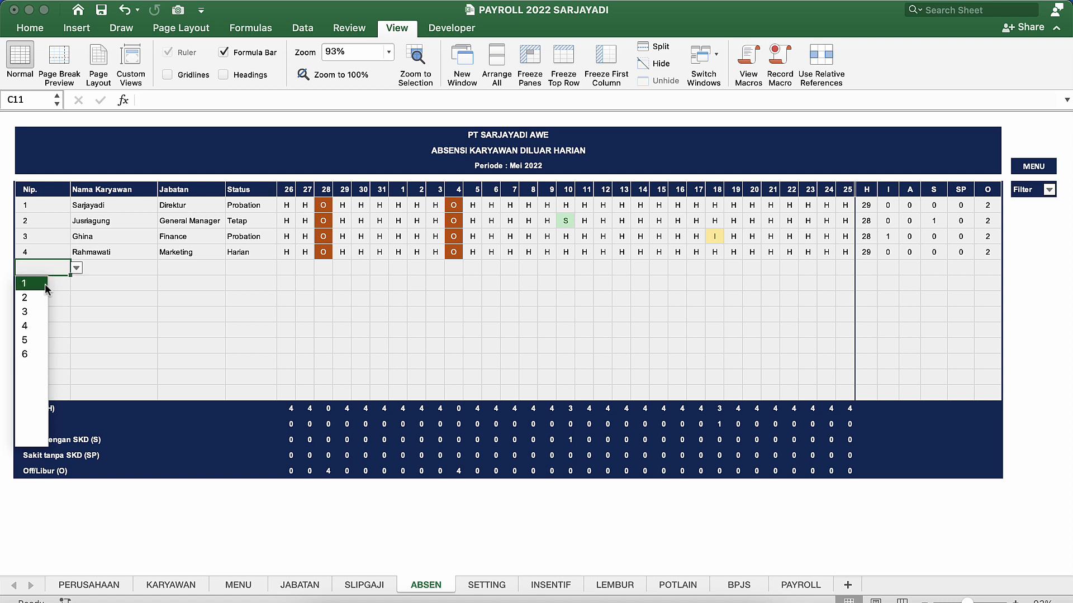
left_click(30, 354)
left_click(118, 316)
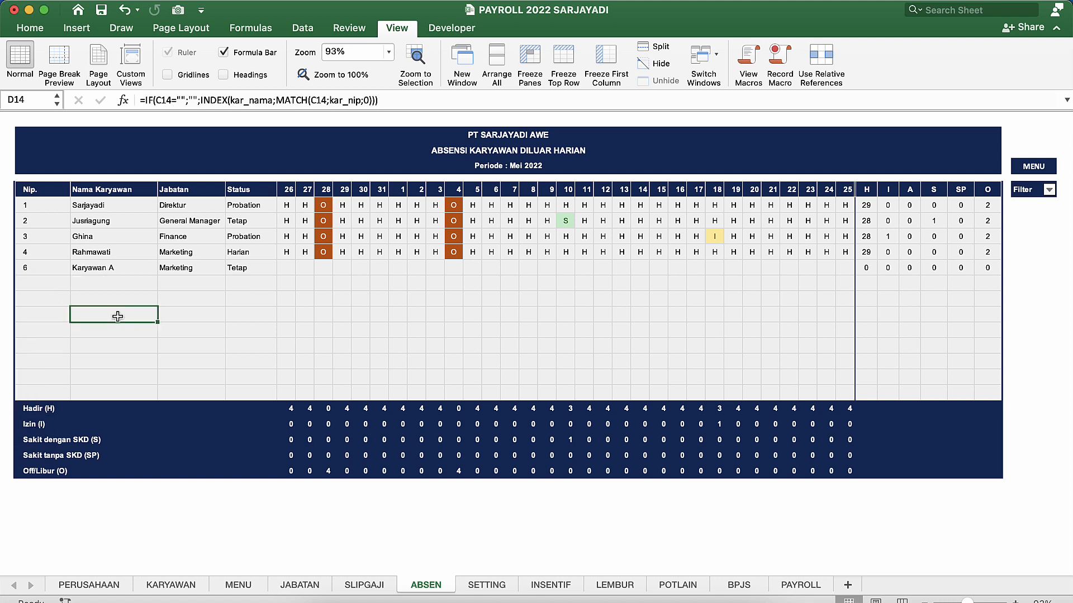
left_click(130, 271)
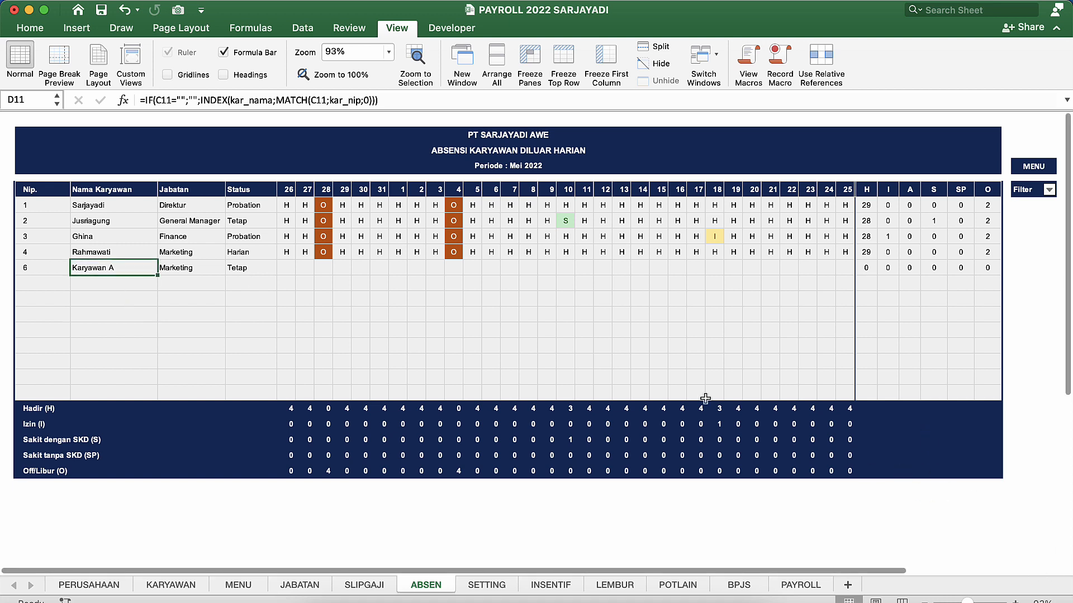
Record attendance code H for the 26th in Karyawan A's row.
left_click(286, 270)
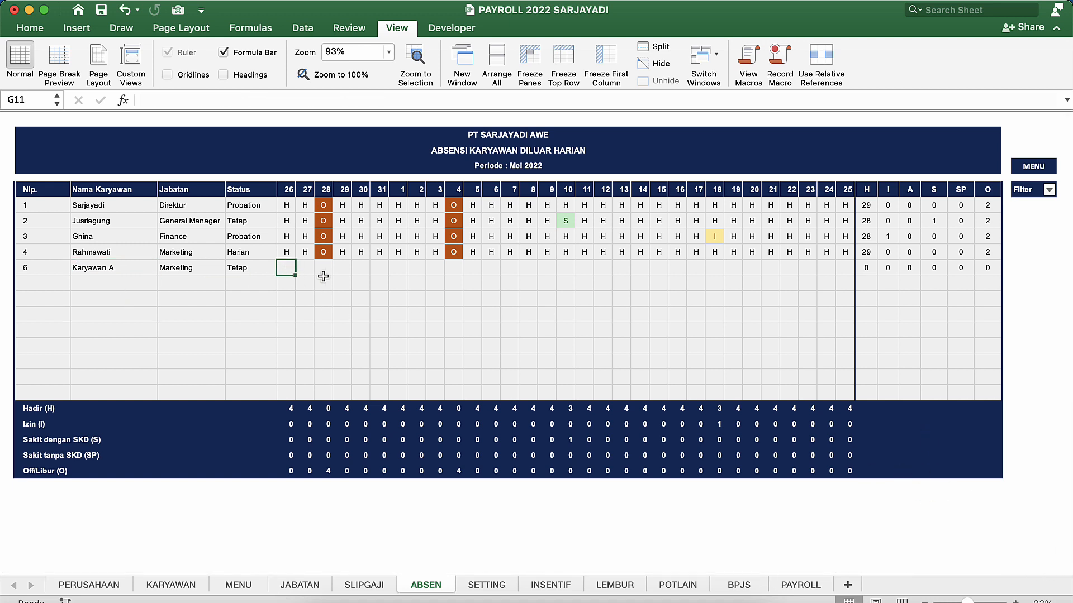
type("H")
key("Return")
Copy Karyawan A's H code from the 26th to every remaining date, from the 27th through the 25th.
key("Up")
key("super+c")
key("Right")
key("shift+Right")
key("shift+Right")
key("shift+Right")
key("shift+Right")
key("shift+Right")
key("shift+Right")
key("shift+Right")
key("shift+Right")
key("shift+Right")
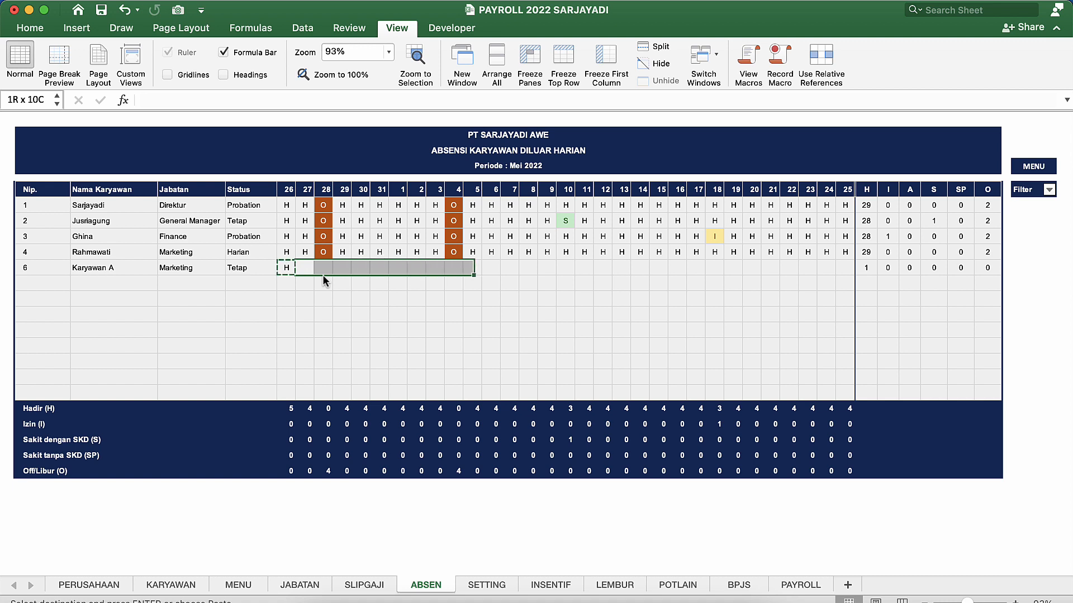
key("shift+Right")
key("shift+Right")
key("shift+Right")
key("shift+Right")
key("shift+Right")
key("shift+Right")
key("shift+Right")
key("shift+Right")
key("shift+Right")
key("shift+Right")
key("shift+Right")
key("shift+Right")
key("shift+Right")
key("shift+Right")
key("shift+Right")
key("shift+Right")
key("shift+Right")
key("shift+Right")
key("shift+Right")
key("shift+Right")
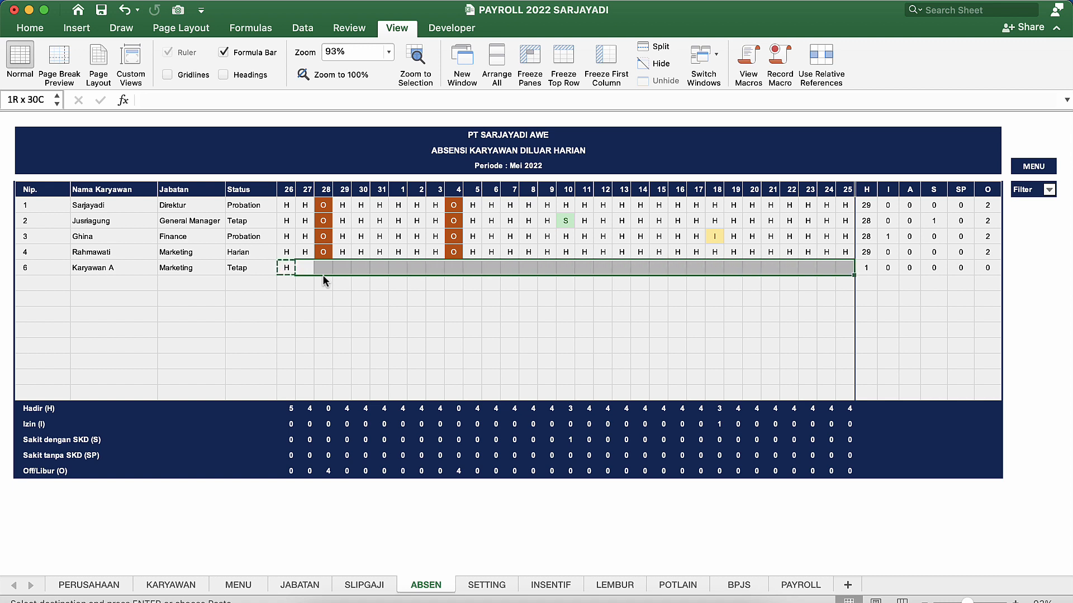
key("Return")
Change Karyawan A's attendance code to O for the 28th and the 4th.
key("Down")
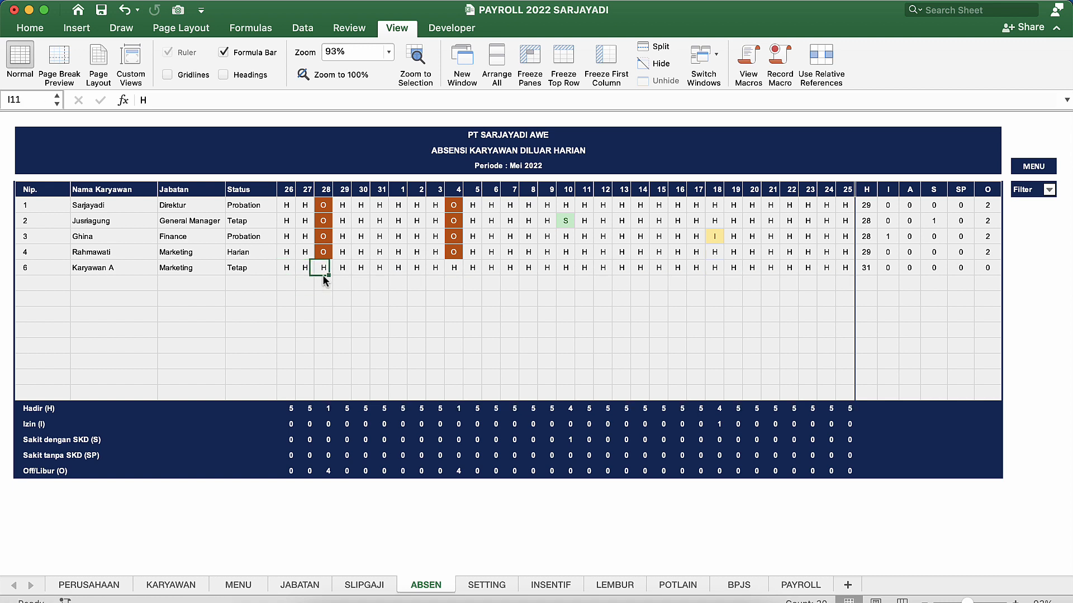
key("Right")
key("Right")
key("Right")
key("Left")
key("Left")
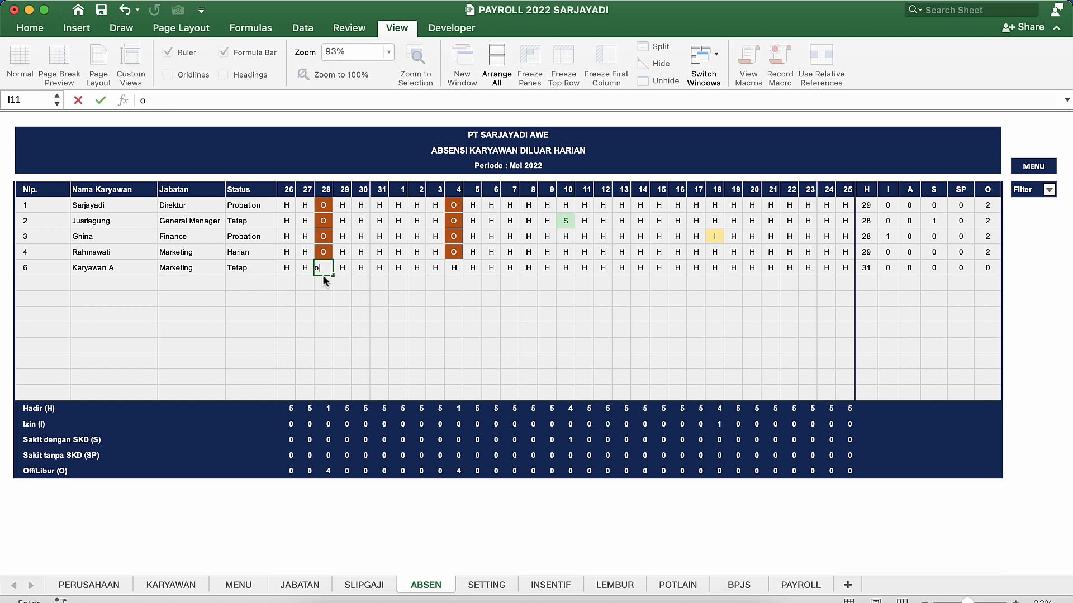
key("Return")
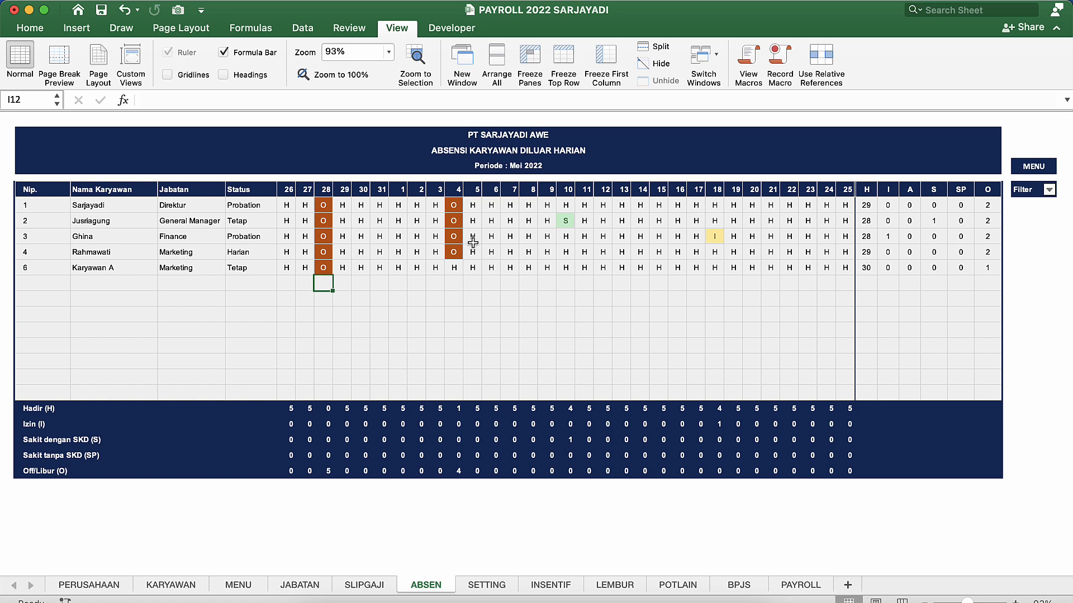
left_click(454, 270)
type("o")
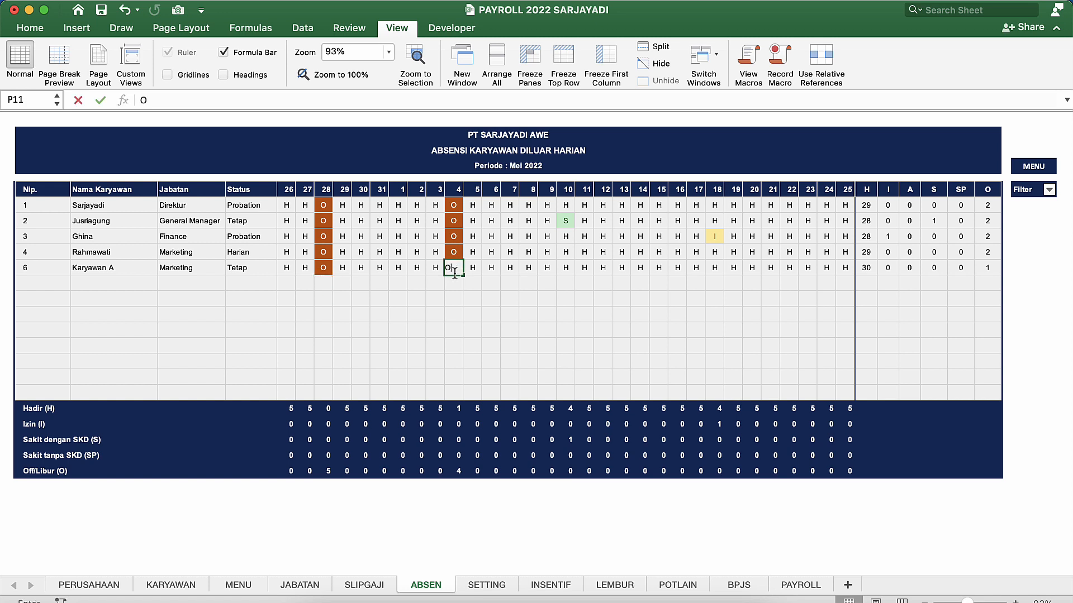
key("Right")
Record code S for the 11th and code SP for the 15th in Karyawan A's attendance row.
key("Right")
key("Right")
key("Right")
key("Right")
key("Right")
key("Right")
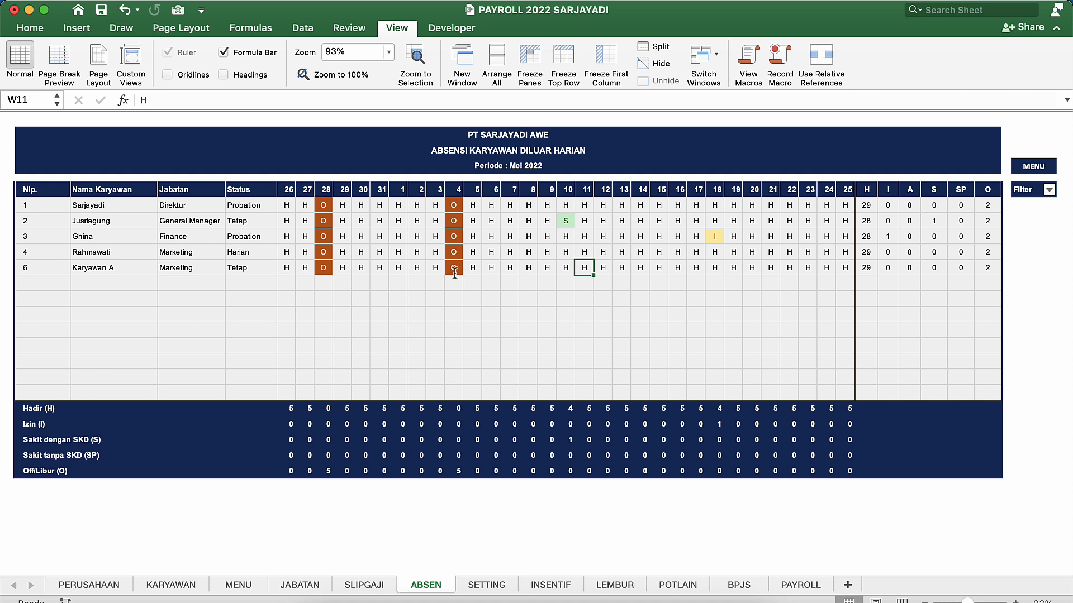
type("s")
key("Right")
key("Right")
key("Right")
key("Right")
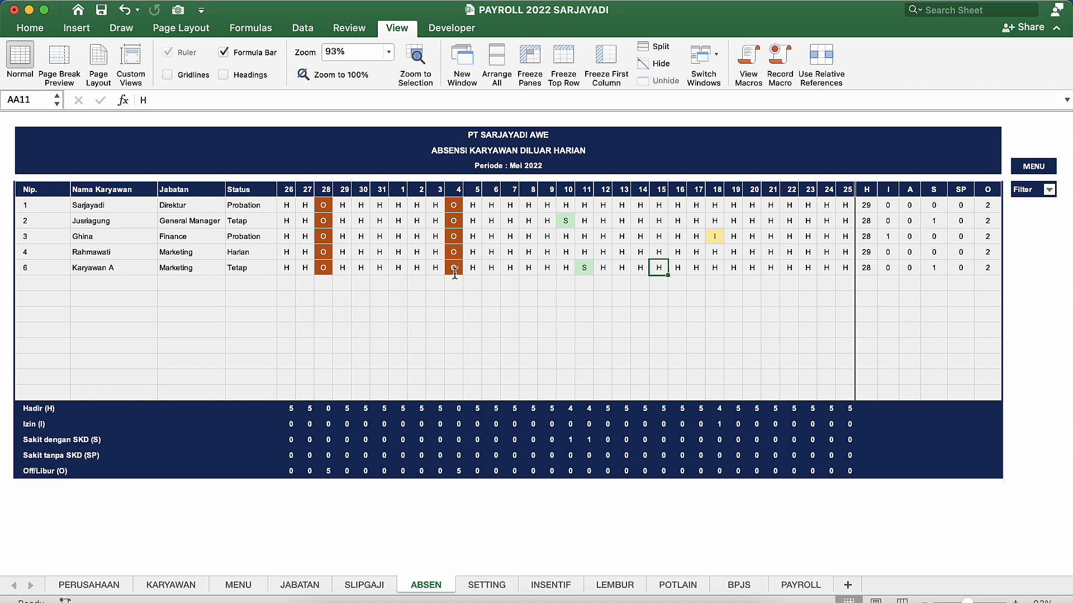
type("SP")
key("Right")
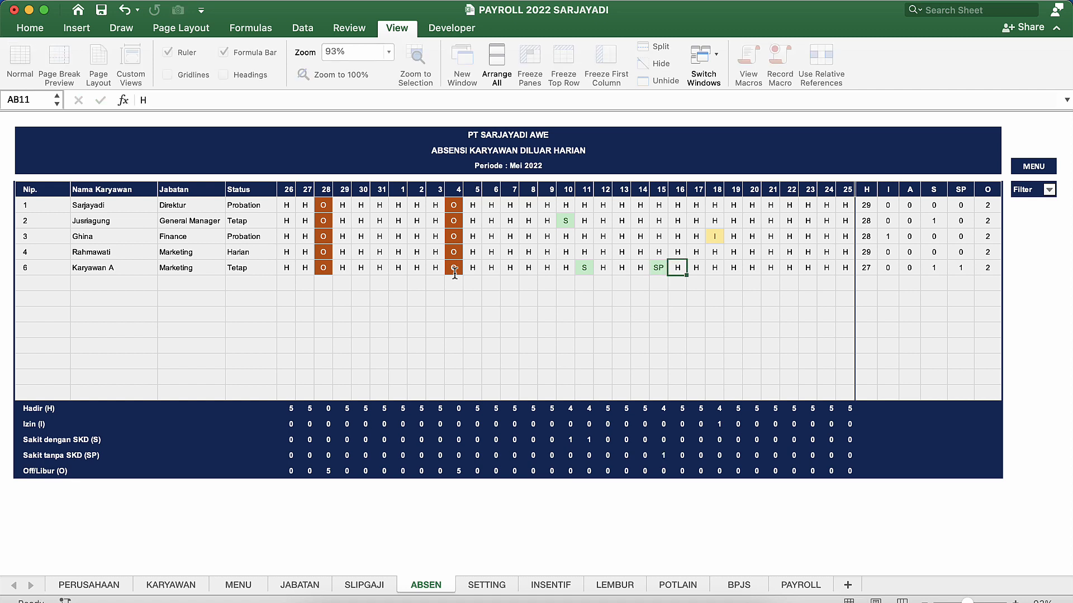
key("Left")
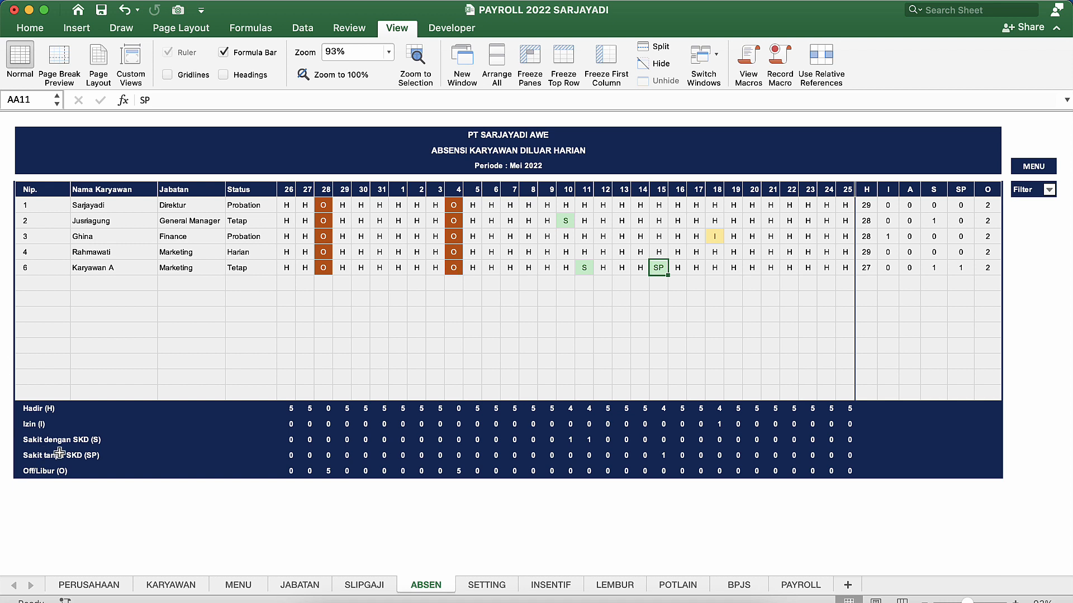
Change Karyawan A's attendance code to I for the 20th.
left_click(756, 268)
type("I")
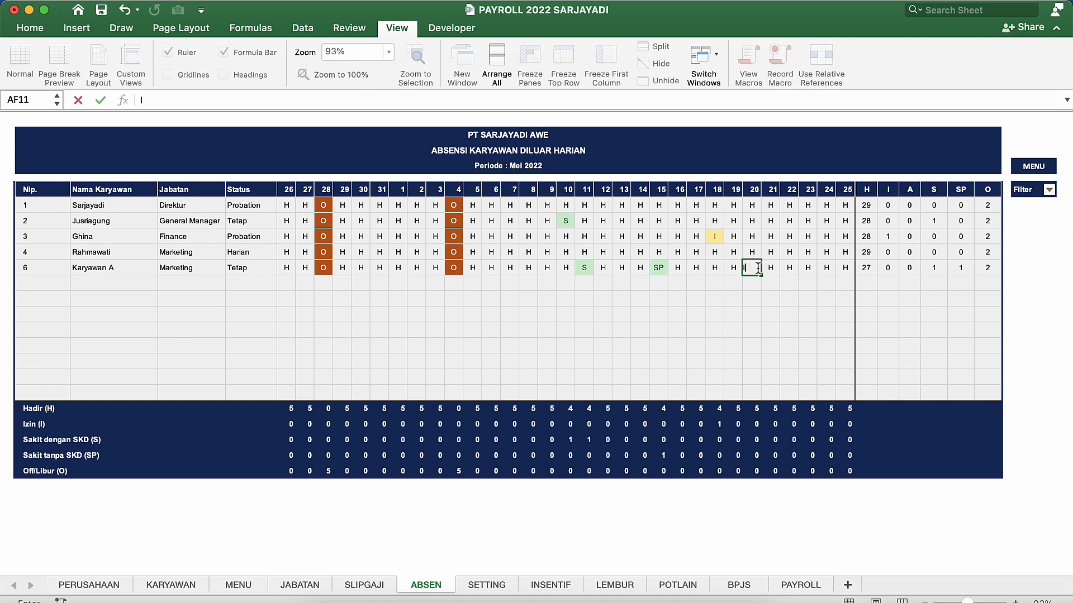
key("Tab")
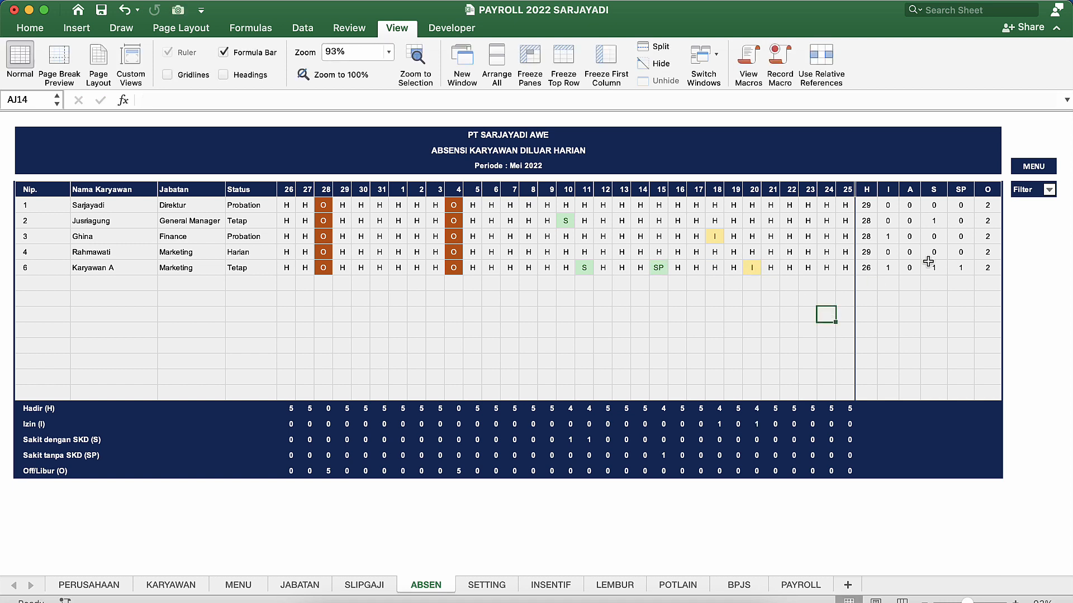
Examine the COUNTIF formula that totals the H days for Karyawan A and the employee above.
left_click(873, 270)
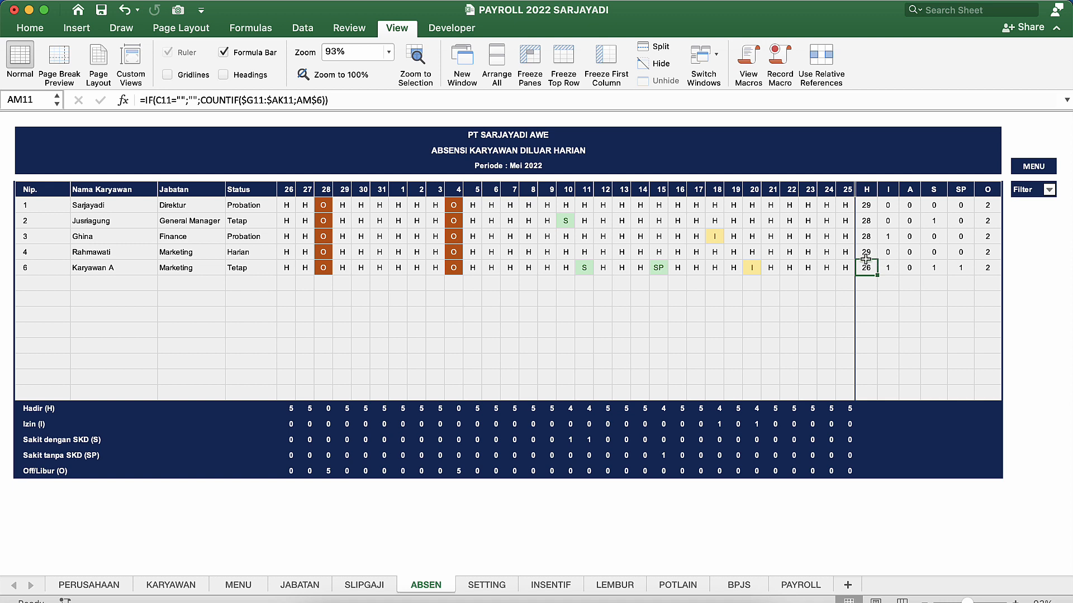
double_click(865, 266)
key("Escape")
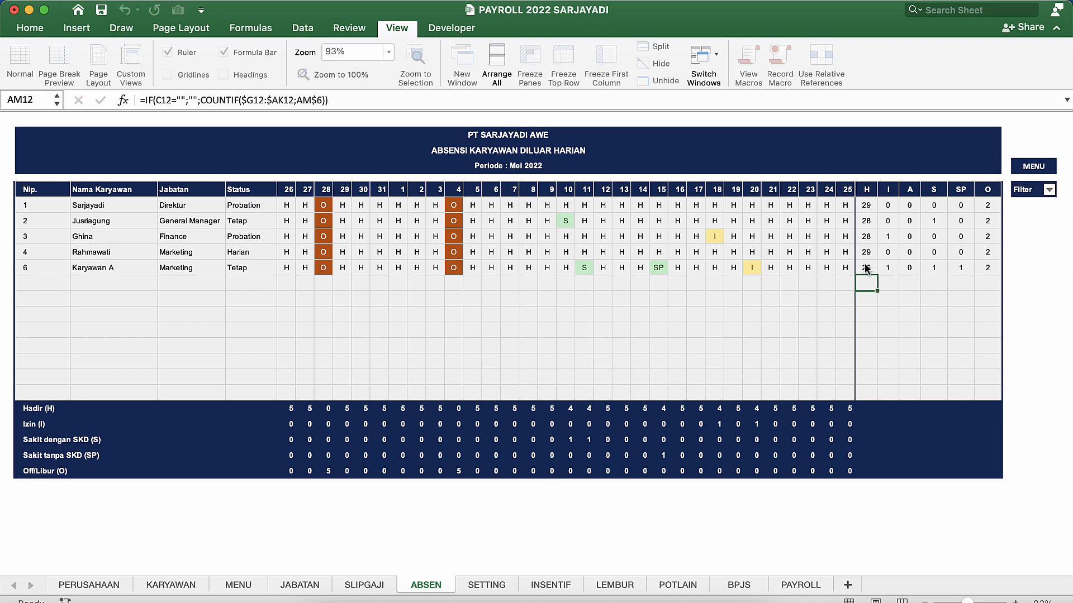
left_click(789, 270)
key("Right")
key("Right")
key("Right")
key("Right")
key("Right")
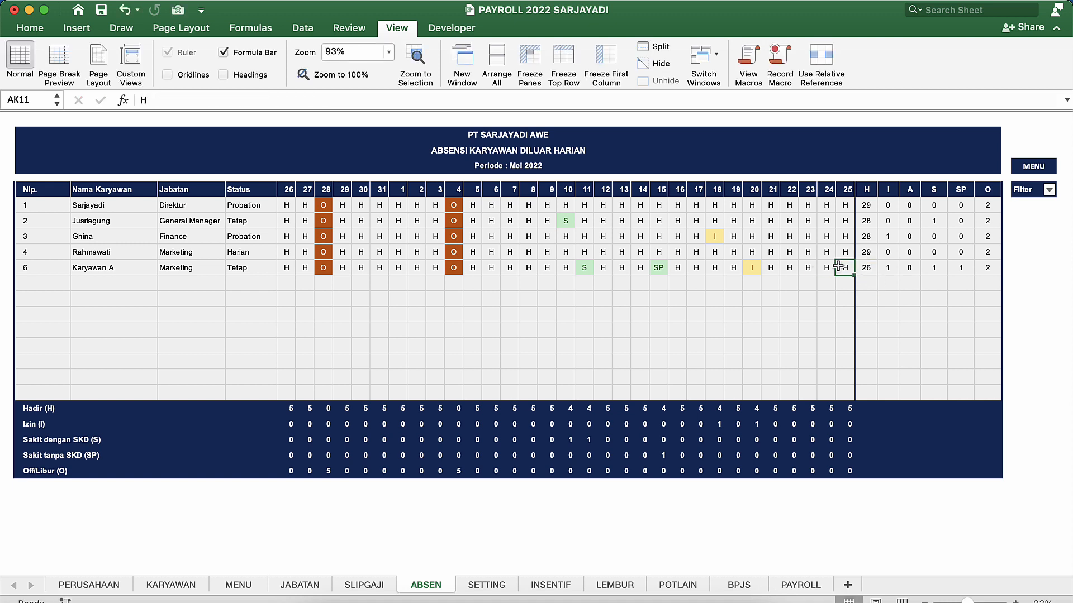
key("Left")
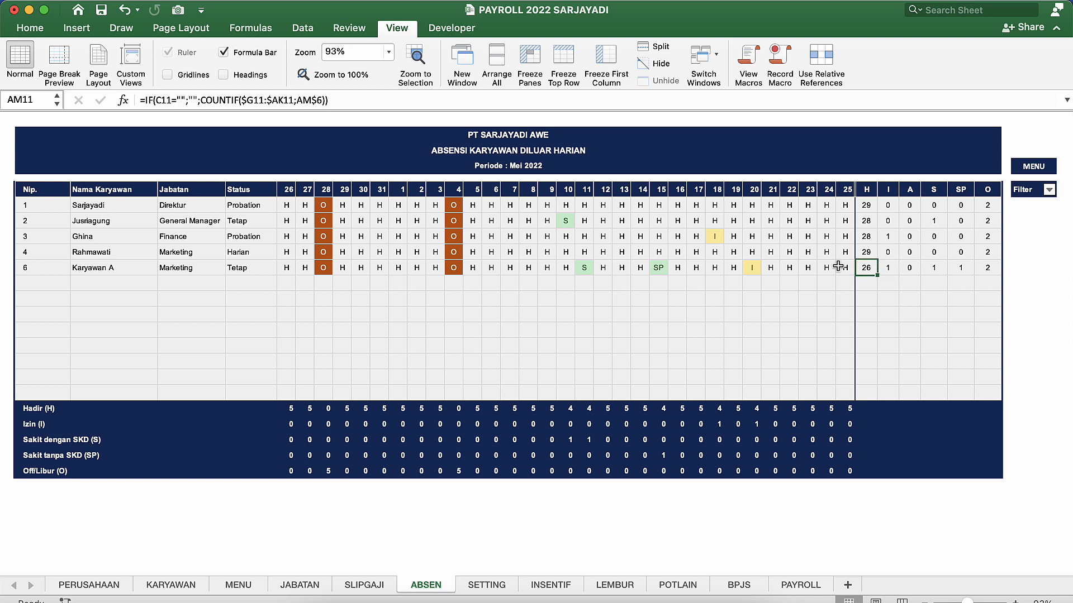
left_click(441, 106)
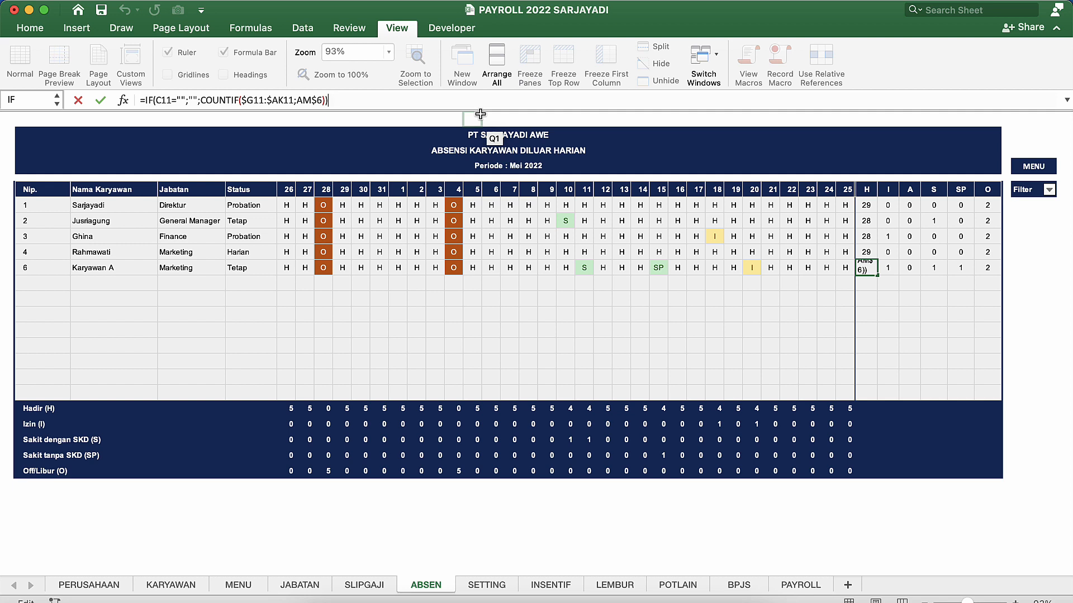
key("Escape")
key("Up")
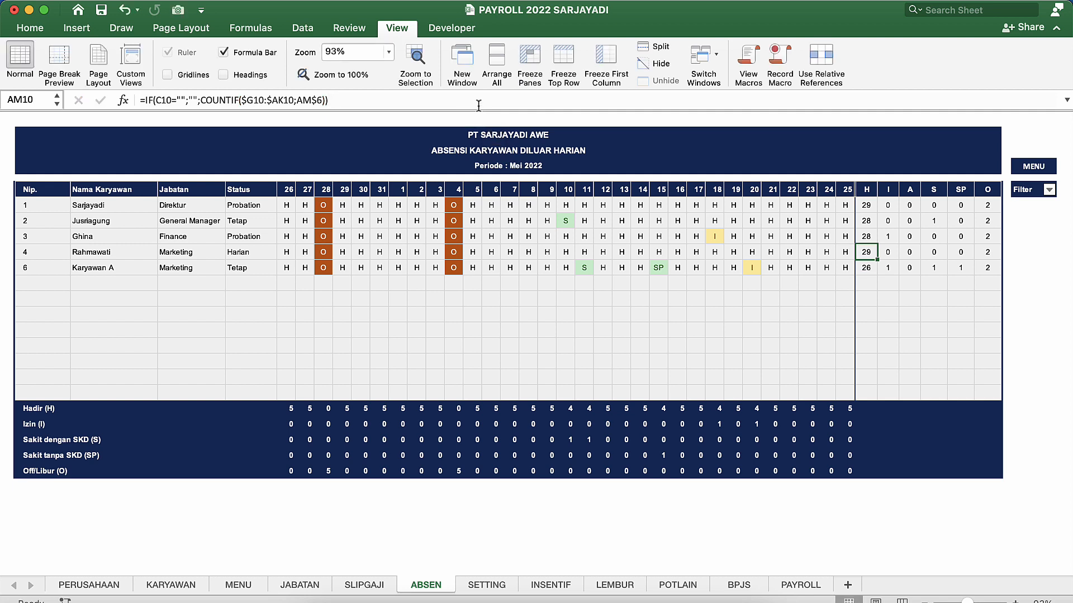
left_click(479, 101)
key("Return")
Check the SP, I and H codes in Karyawan A's row against the row's H total.
left_click(433, 423)
left_click(508, 282)
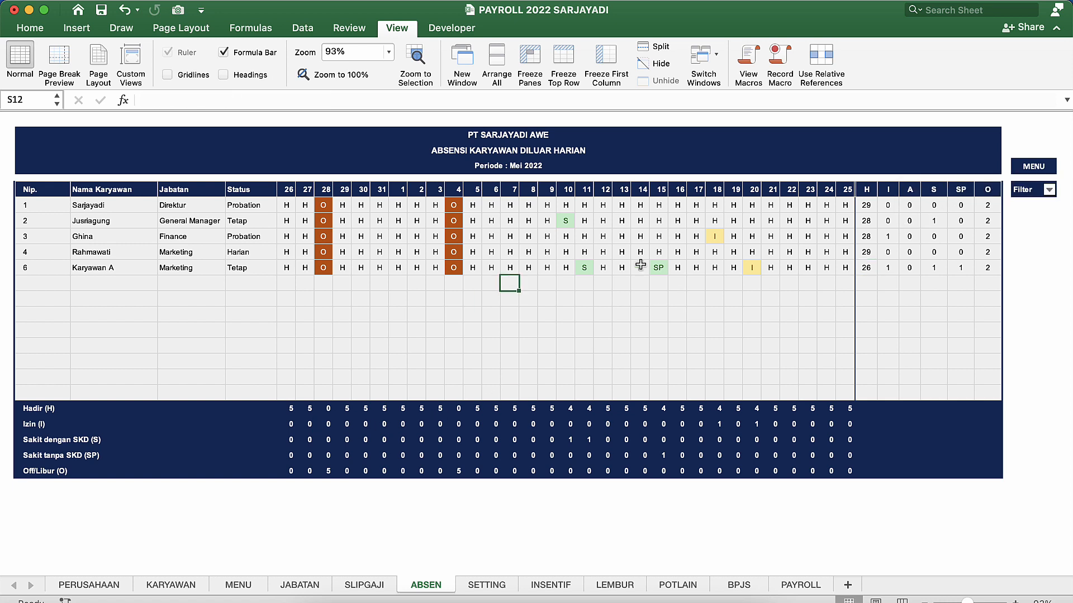
left_click(657, 268)
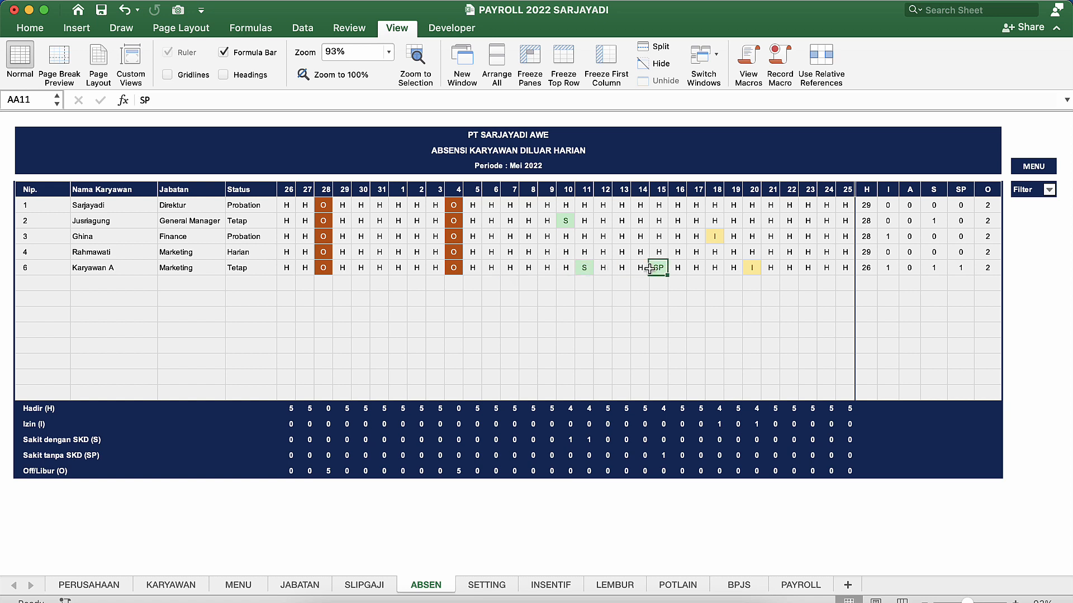
left_click(757, 273)
left_click(473, 266)
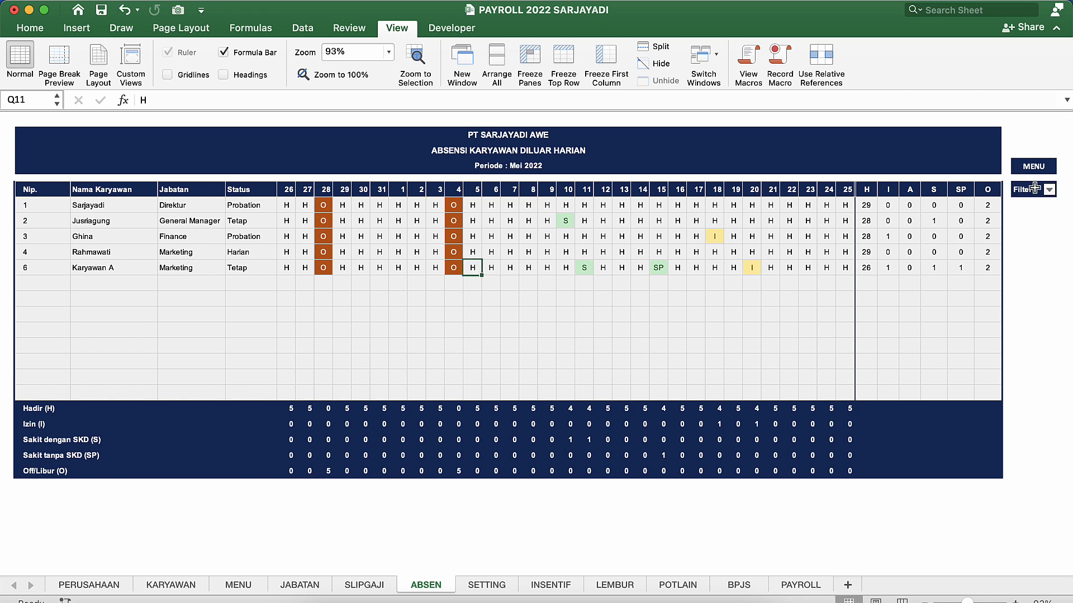
left_click(866, 270)
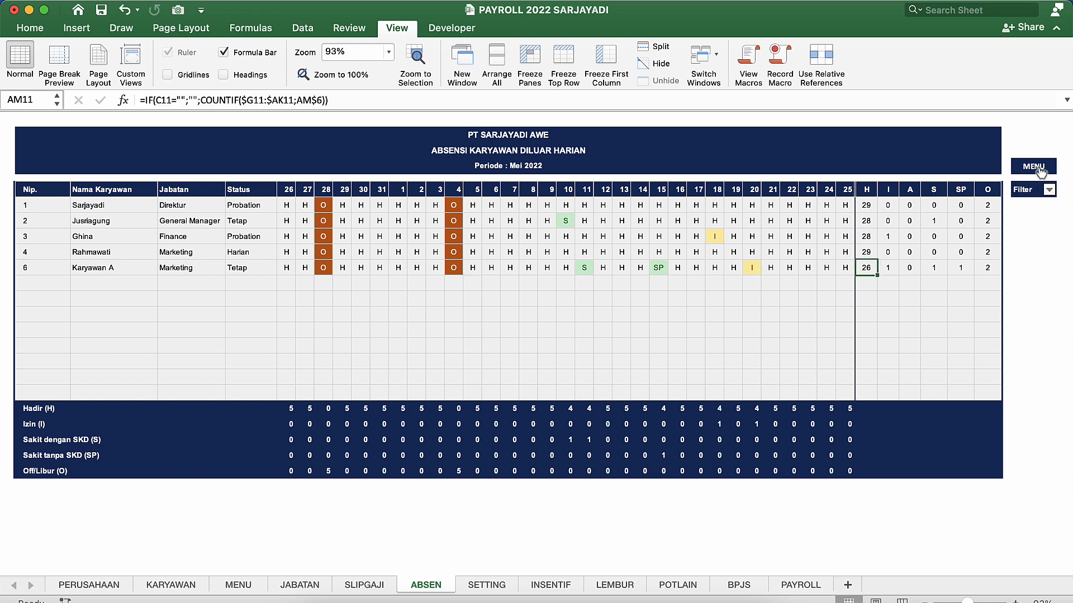
Open the Slip Gaji sheet from the main menu and examine the formulas under Data Absensi.
left_click(1036, 168)
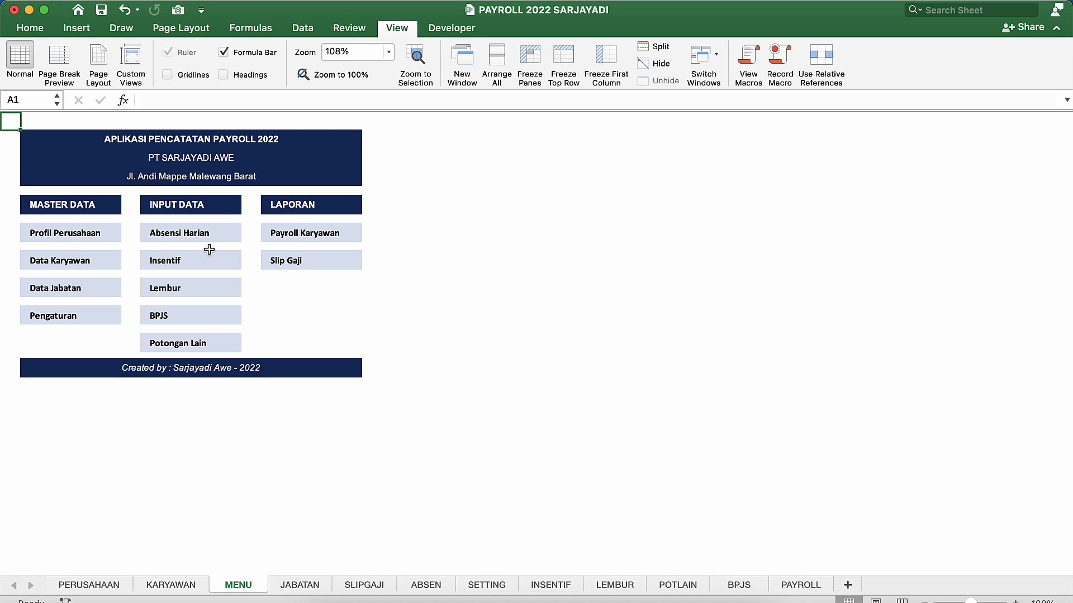
left_click(283, 265)
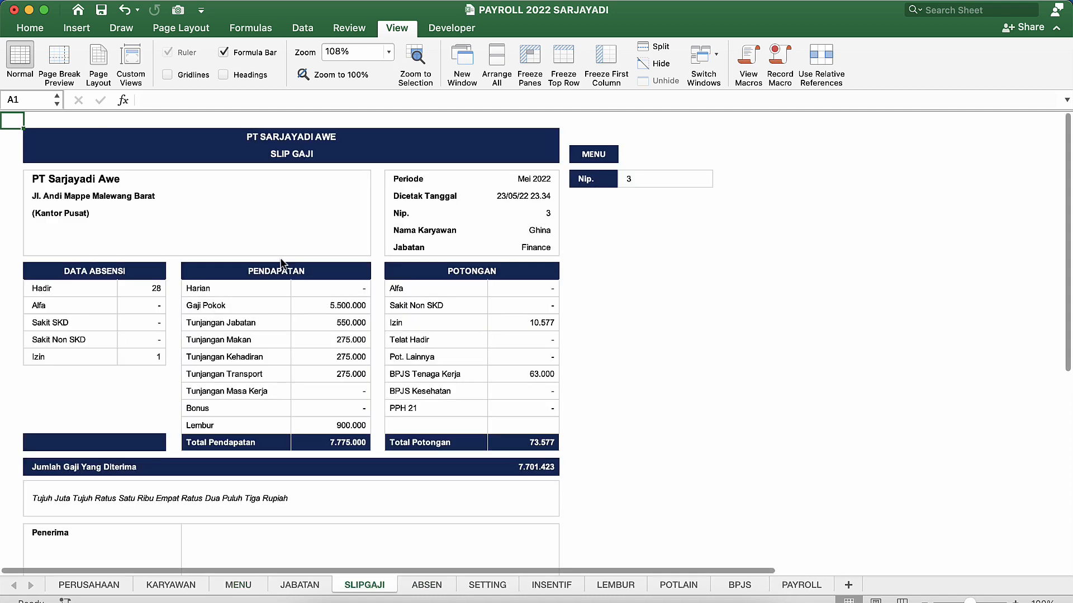
left_click(151, 295)
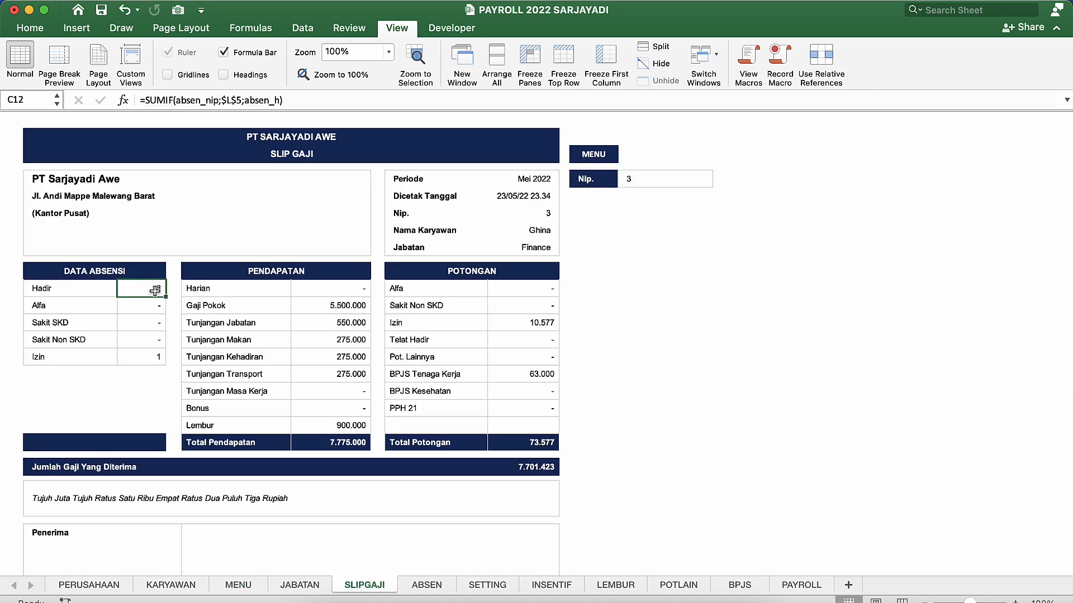
left_click(150, 334)
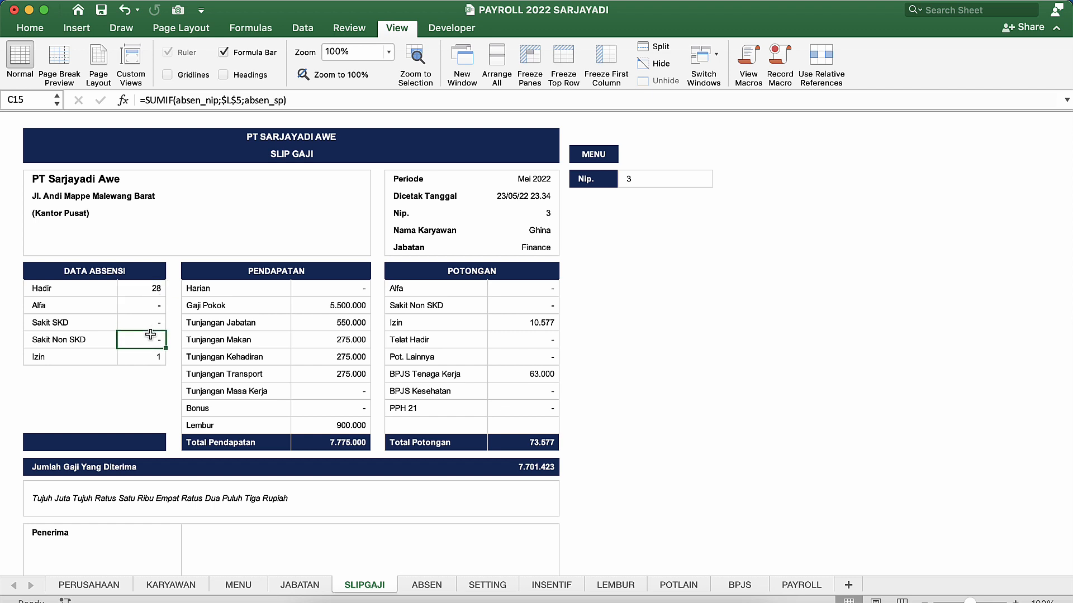
Show the new employee's pay slip by choosing Nip. 6 from the list.
left_click(688, 178)
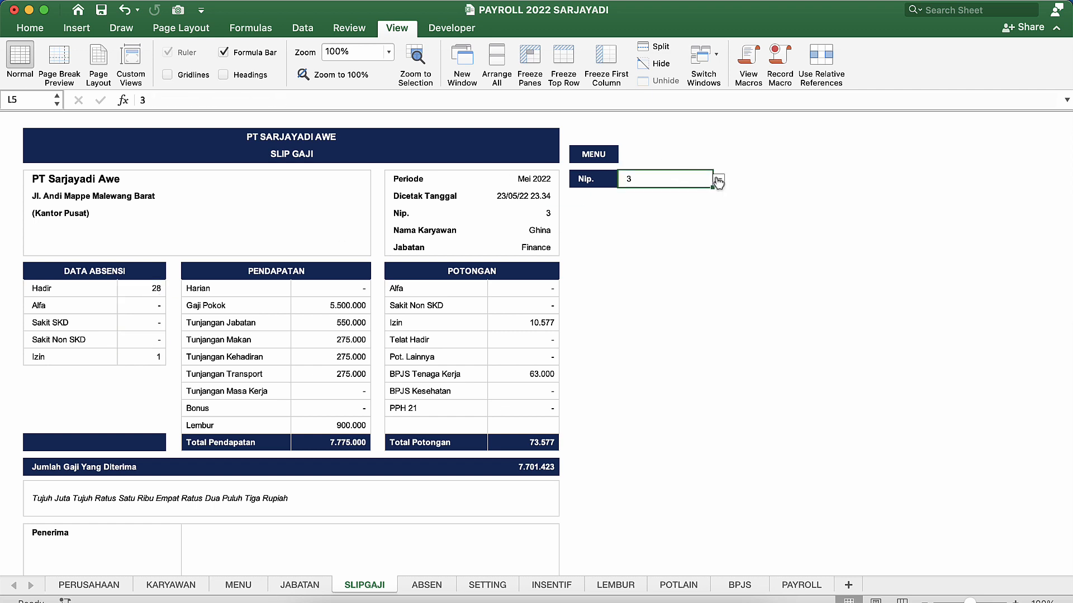
left_click(719, 180)
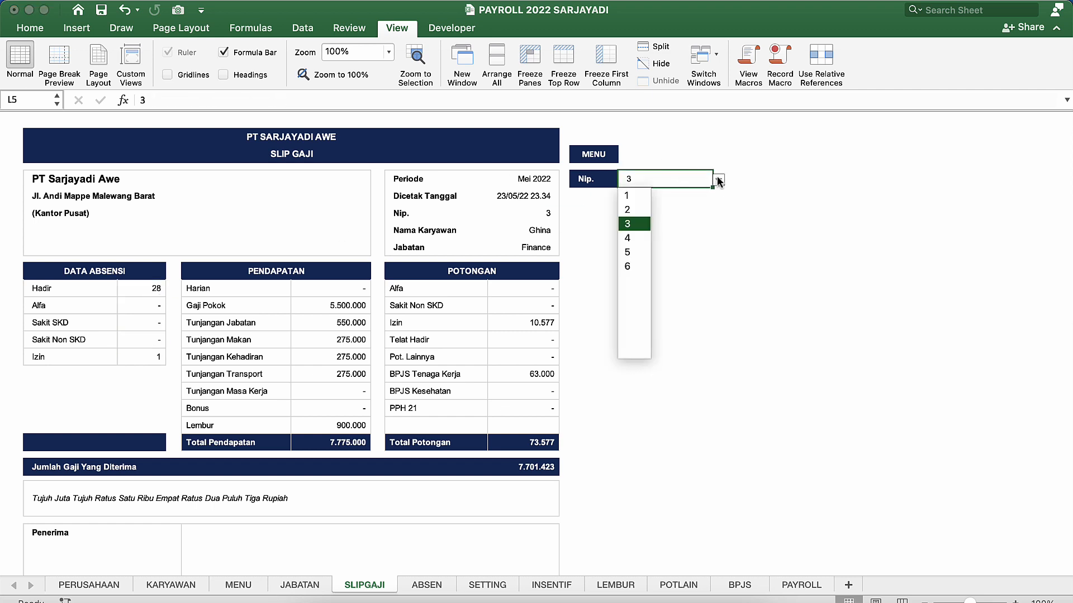
left_click(629, 267)
Examine the Gaji Pokok, Harian and Tunjangan Makan formulas and the rest of the Nip. 6 pay slip.
left_click(316, 309)
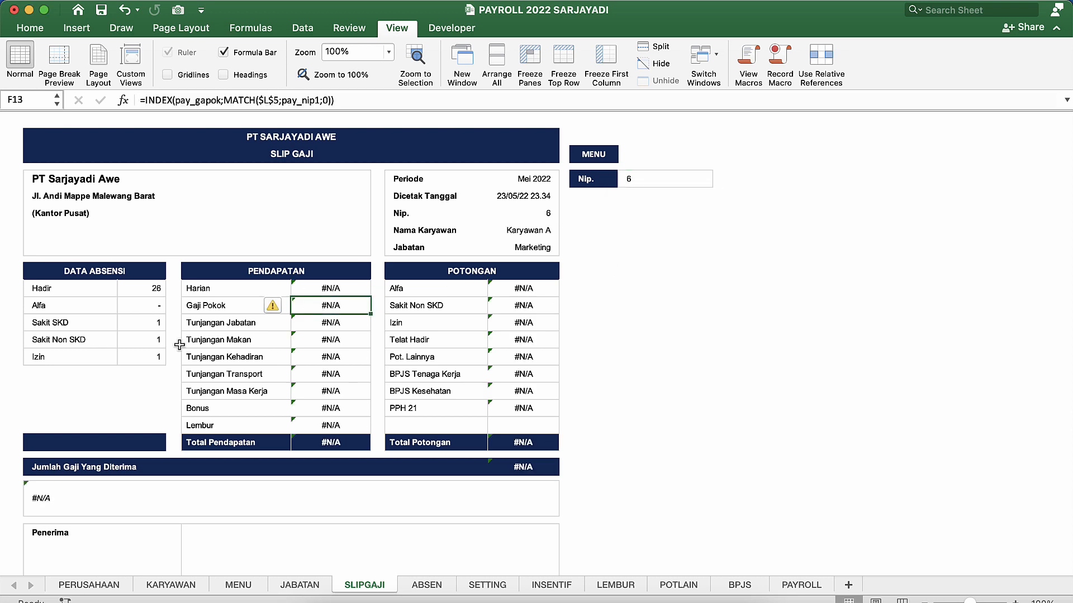
left_click(336, 287)
left_click(330, 341)
scroll(330, 342, "down", 5)
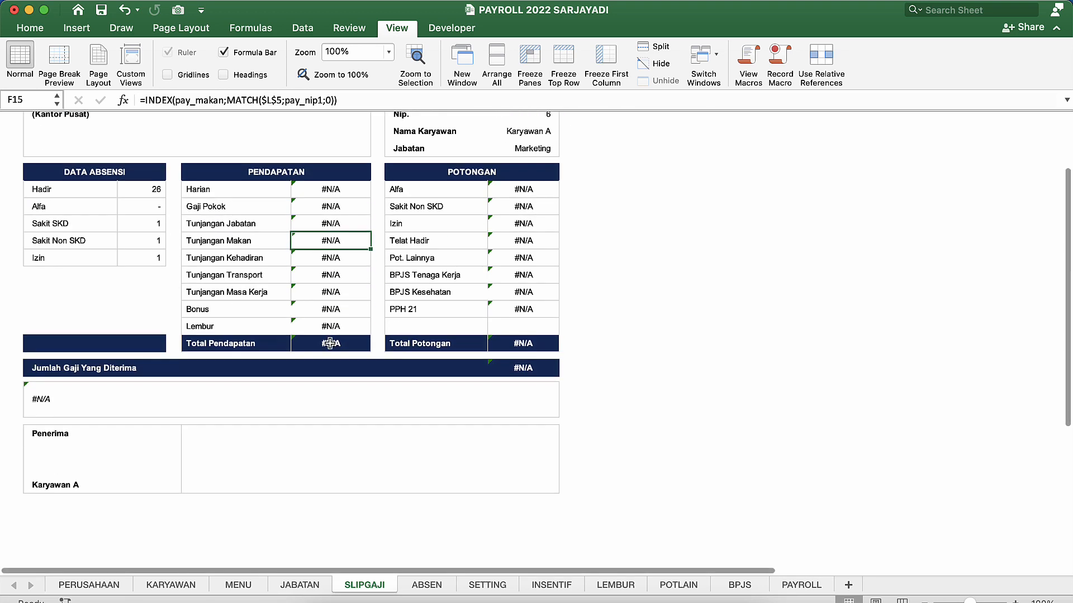
scroll(331, 343, "up", 3)
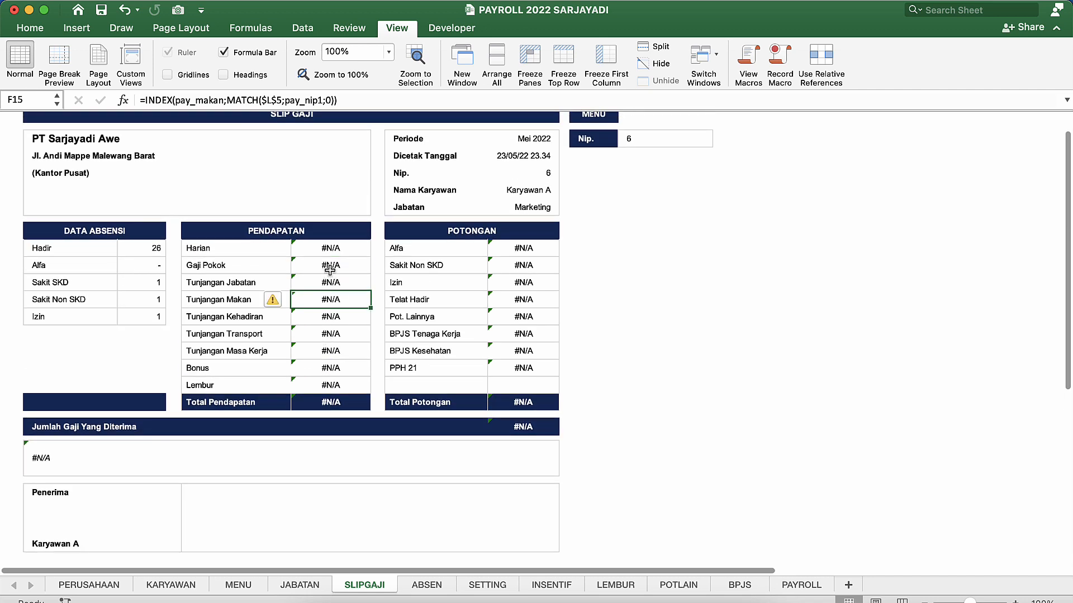
Wrap the Harian formula under Pendapatan in IFERROR with an empty text "" as the error value.
left_click(331, 248)
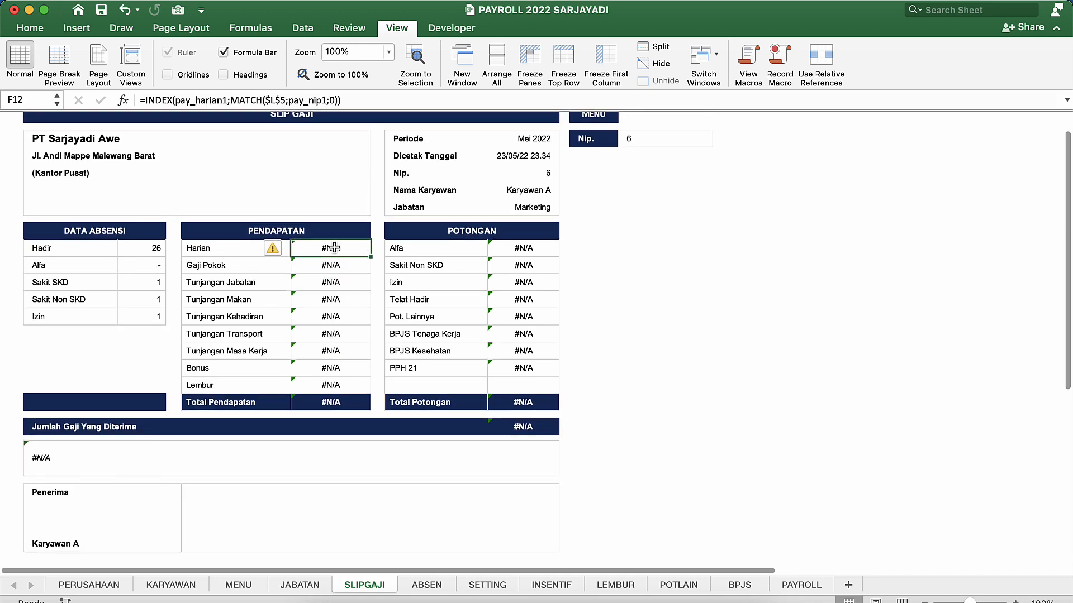
left_click(145, 102)
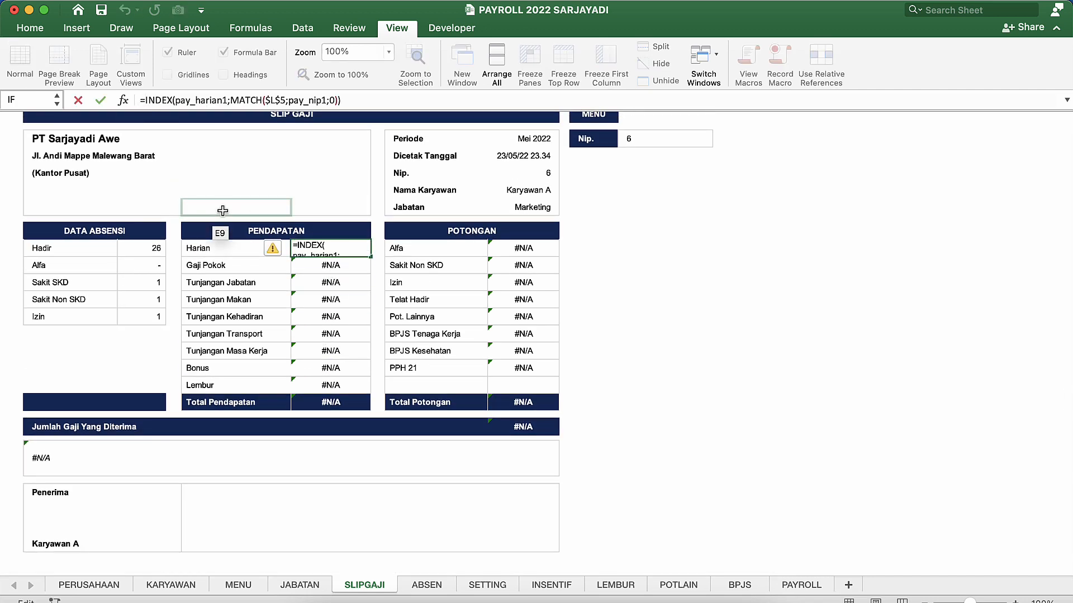
type("IF")
key("Down")
key("Down")
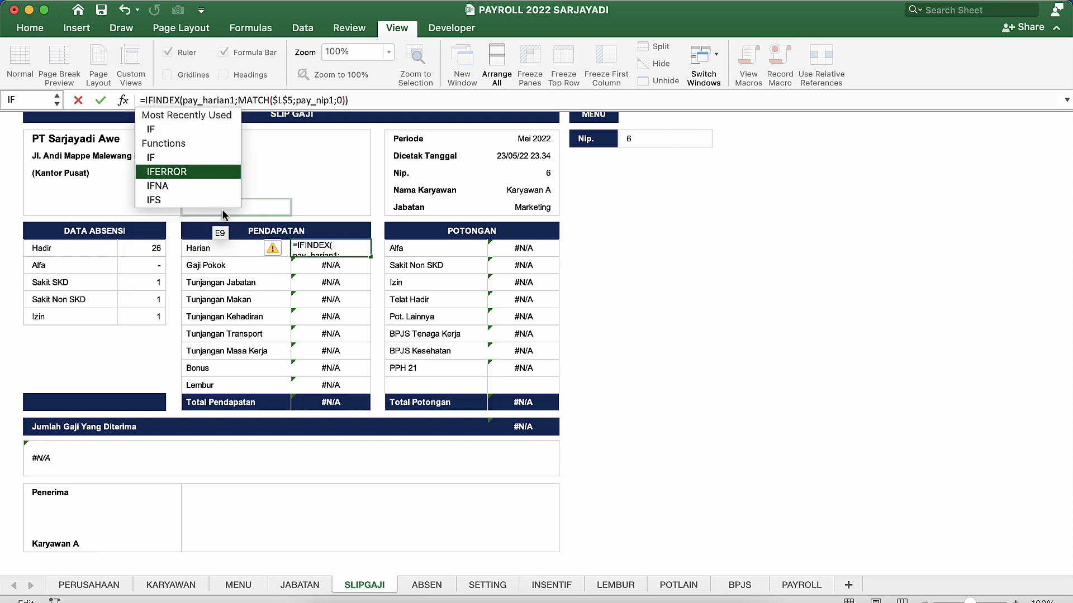
key("Tab")
left_click(407, 100)
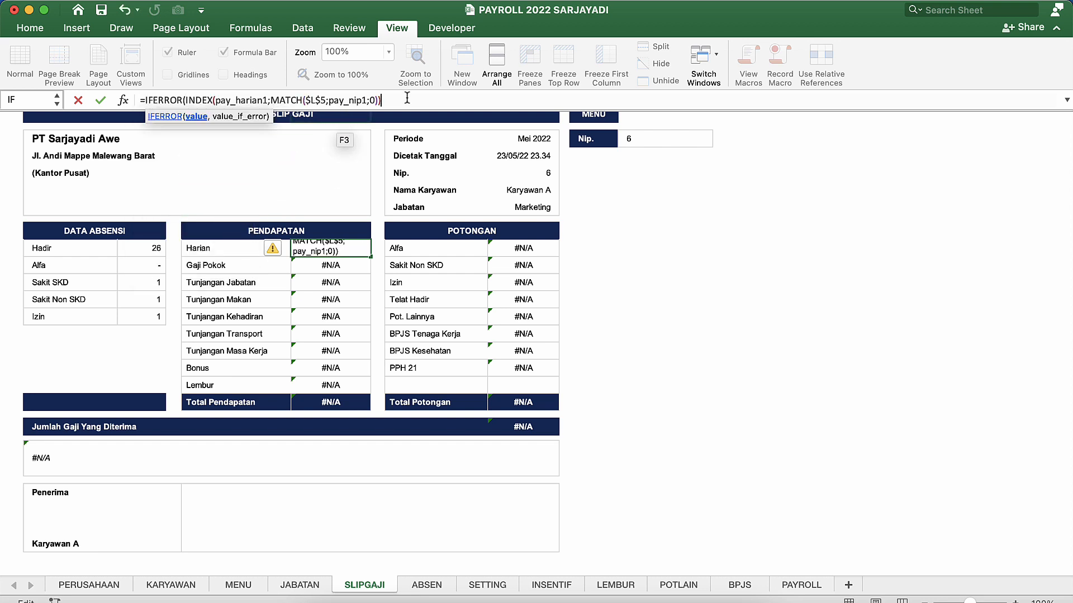
key("Return")
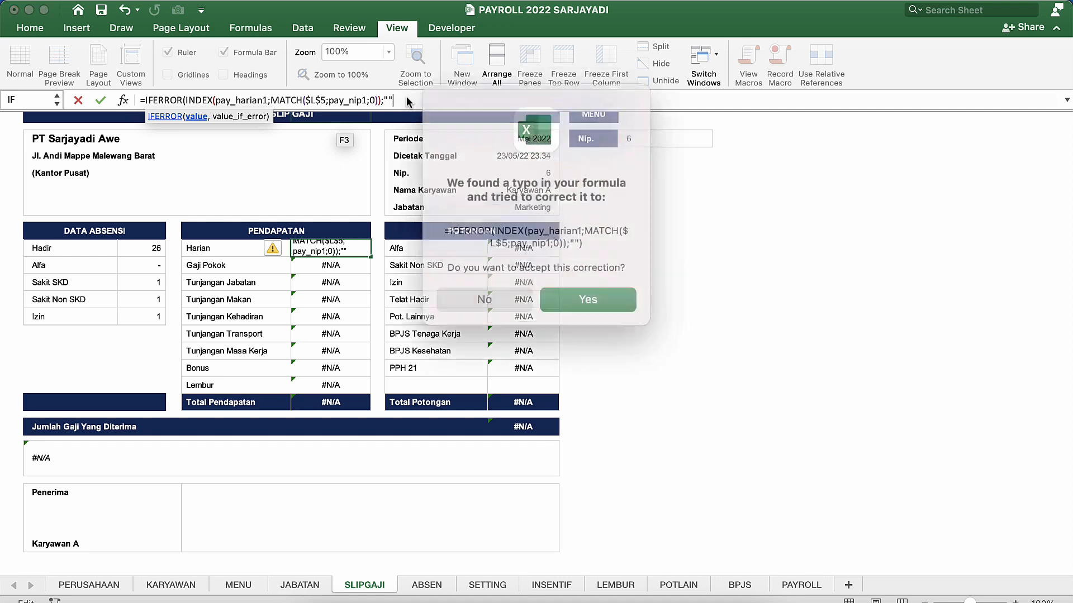
key("Return")
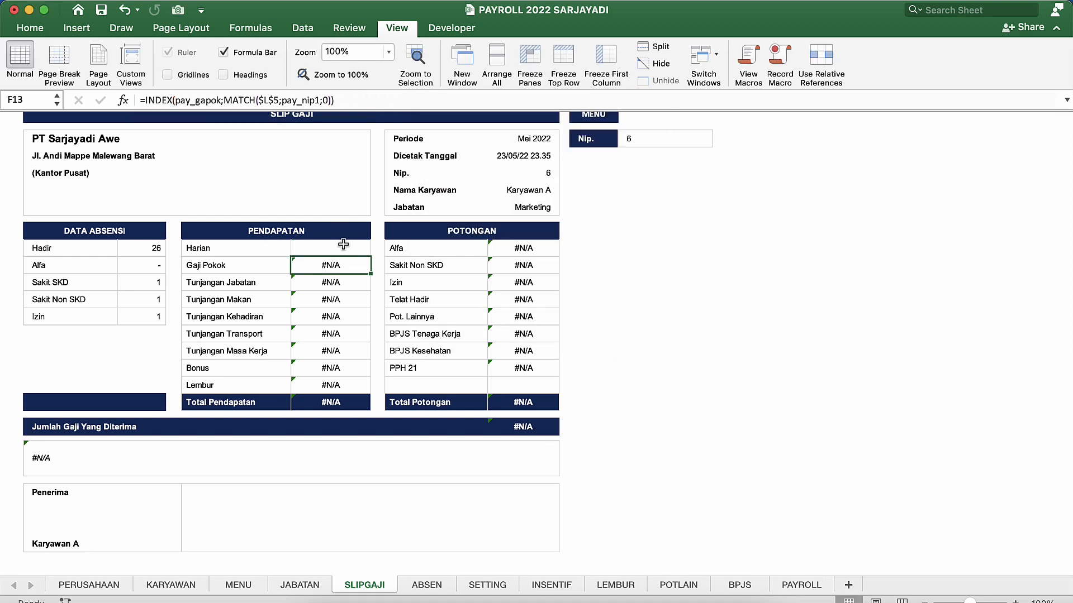
Check the Harian cell and examine the Hadir, Sakit SKD, Sakit Non SKD and Izin formulas under Data Absensi.
left_click(341, 246)
left_click(156, 248)
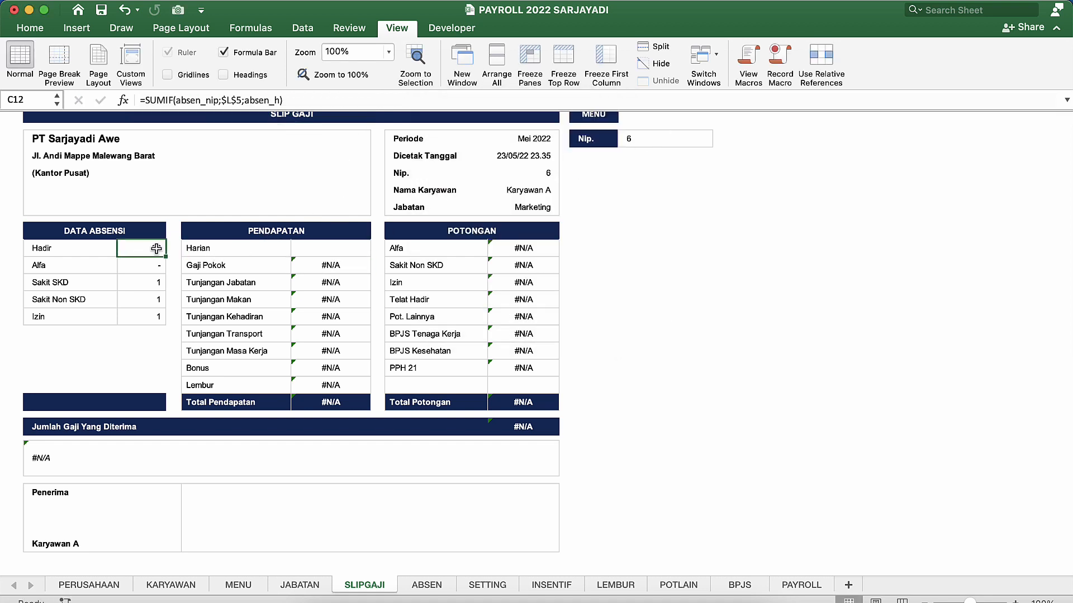
left_click(157, 275)
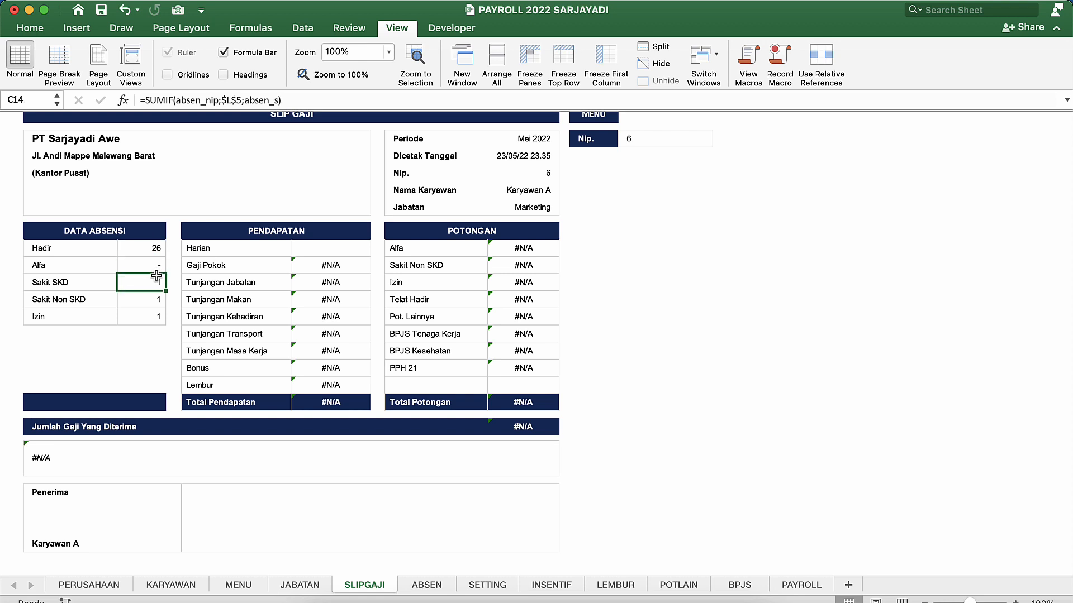
left_click(153, 300)
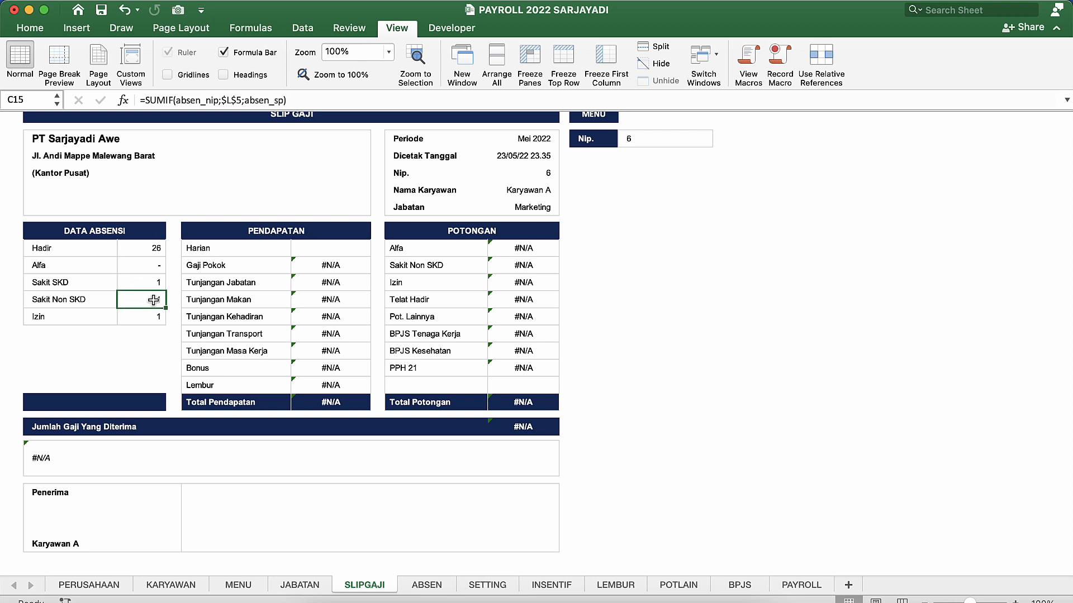
left_click(153, 318)
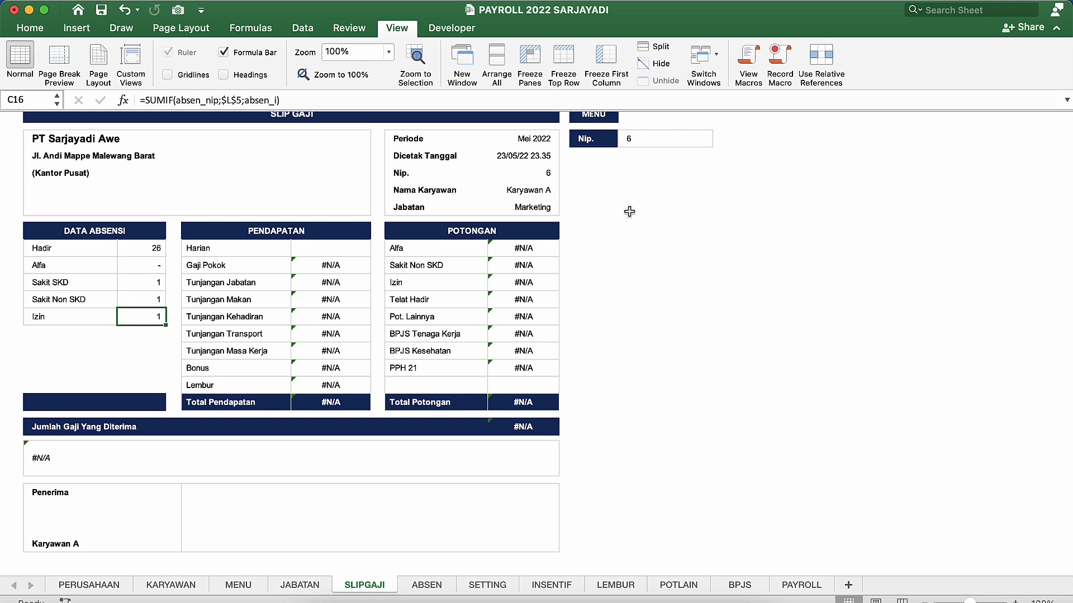
Open the Insentif sheet from the main menu and examine its Nama Karyawan formula.
left_click(593, 115)
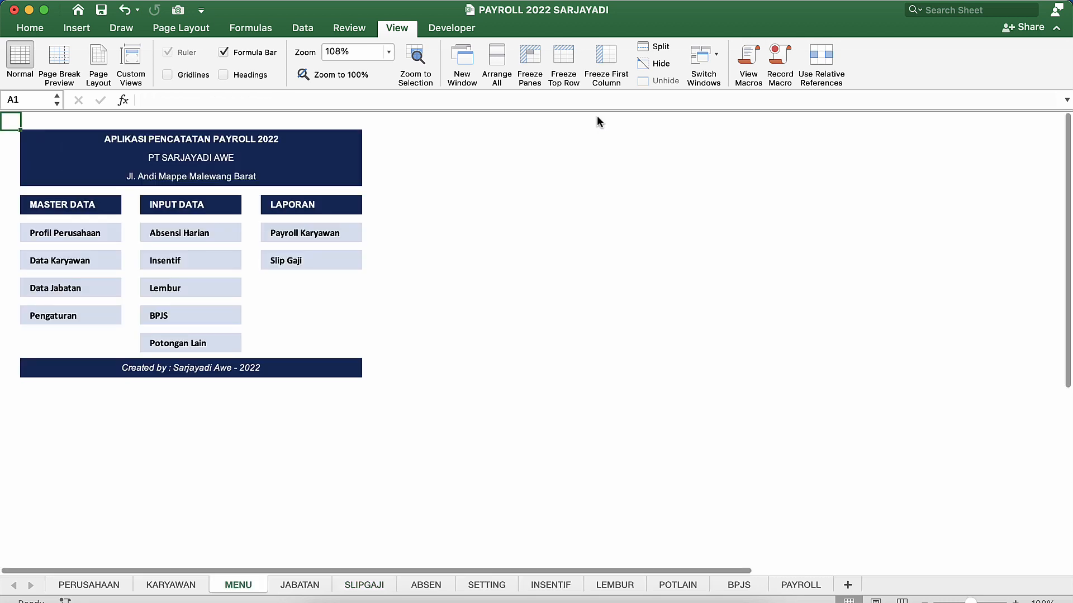
left_click(205, 260)
left_click(167, 235)
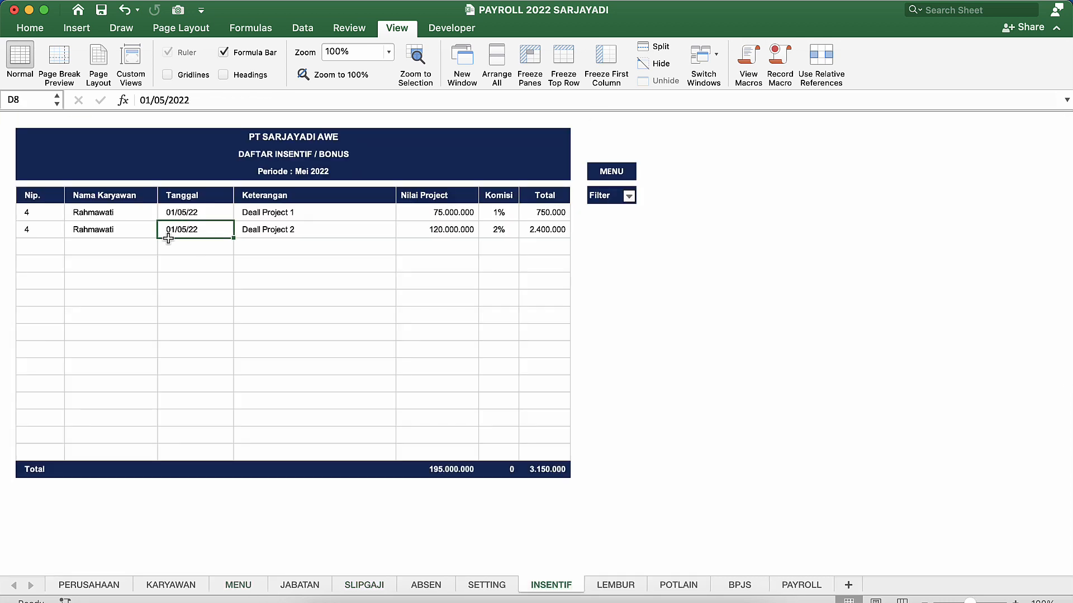
left_click(130, 226)
left_click(134, 210)
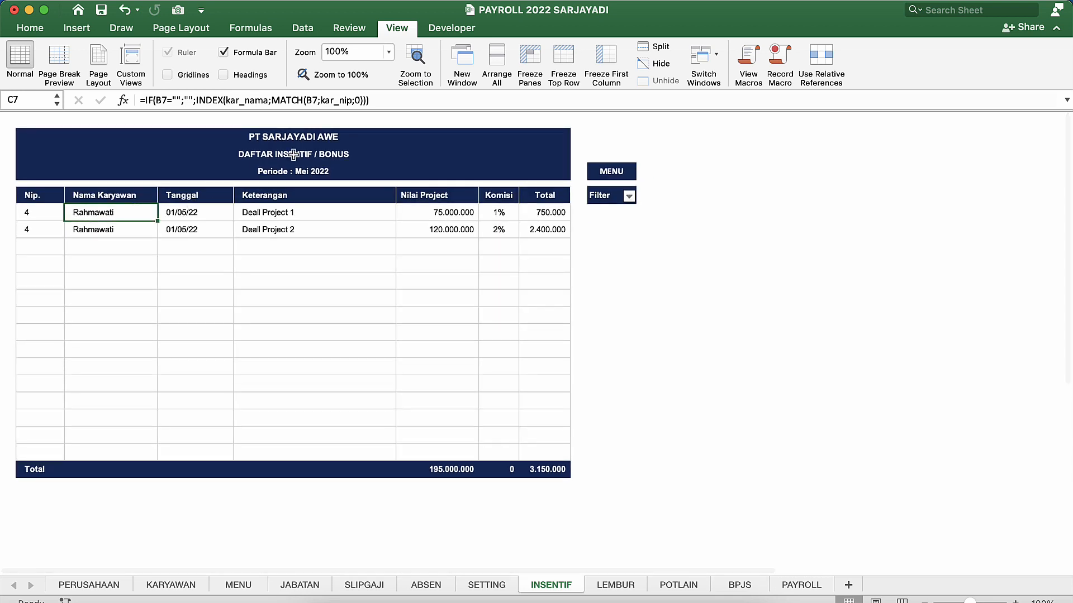
Review the available Nip. choices, the Nip. and Total columns and the existing project entries in the incentive table.
left_click(72, 247)
left_click(46, 243)
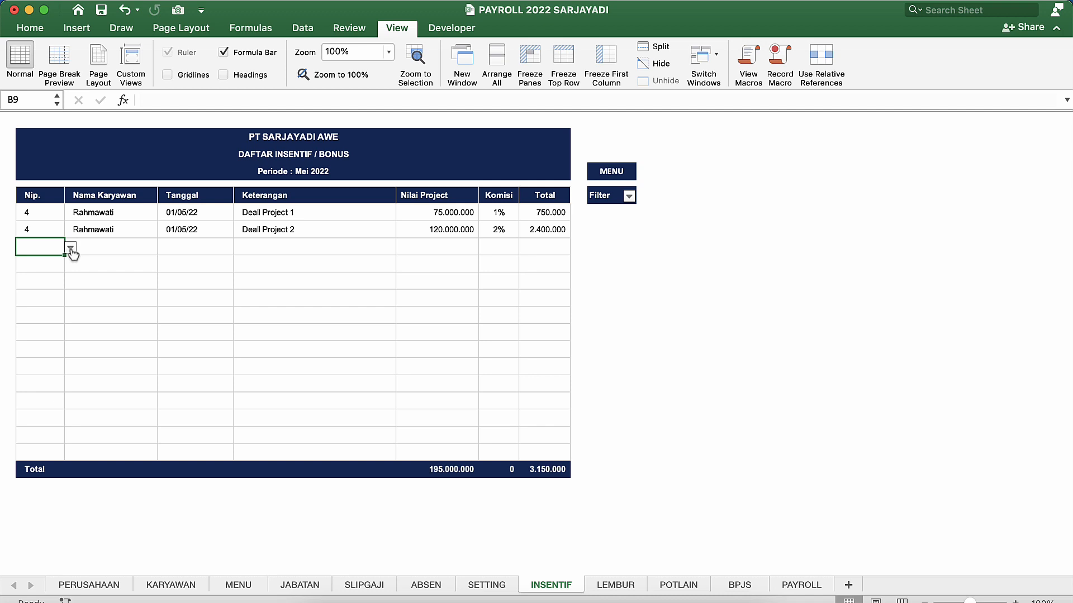
left_click(71, 248)
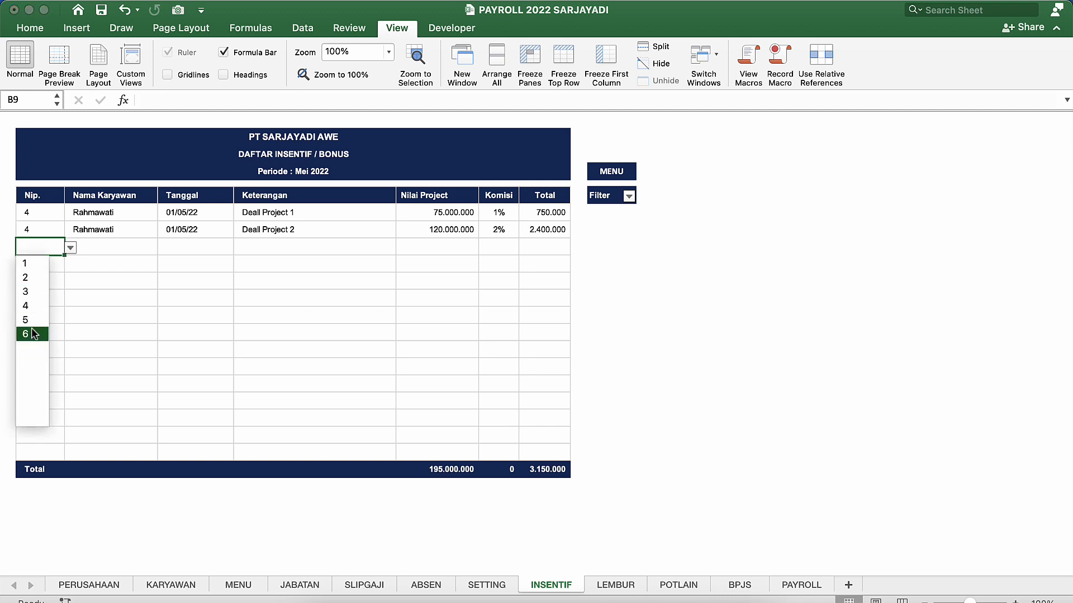
key("Escape")
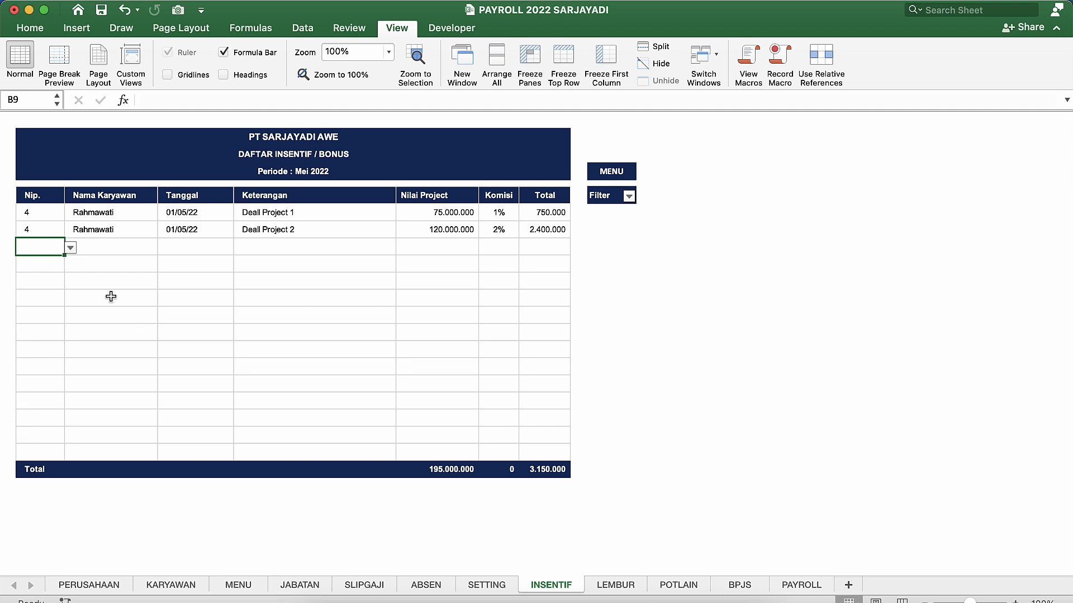
left_click_drag(41, 199, 43, 445)
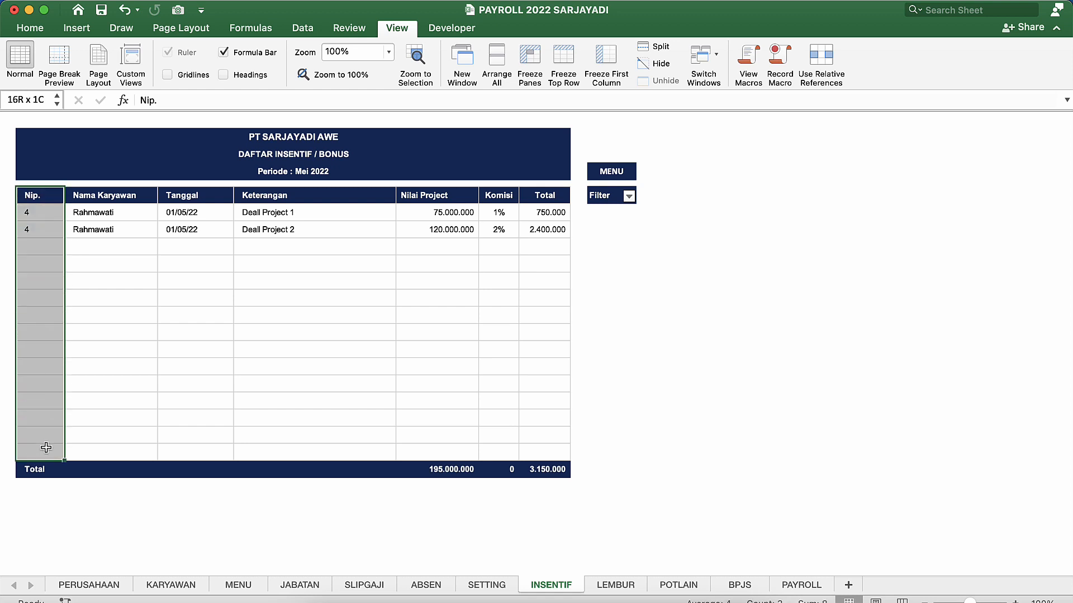
left_click_drag(555, 196, 542, 455)
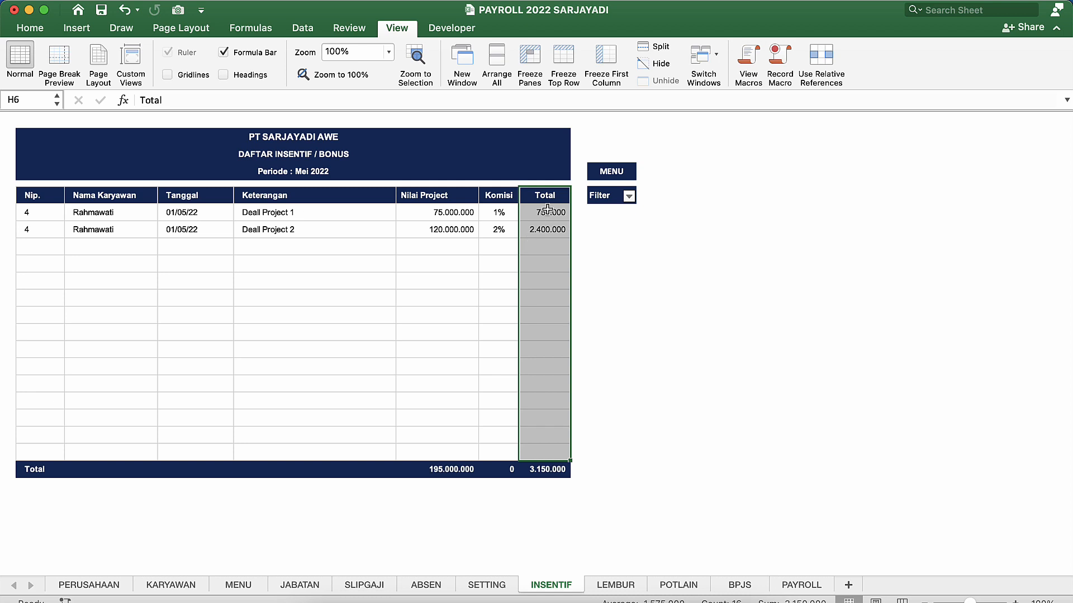
left_click(133, 210)
left_click(280, 213)
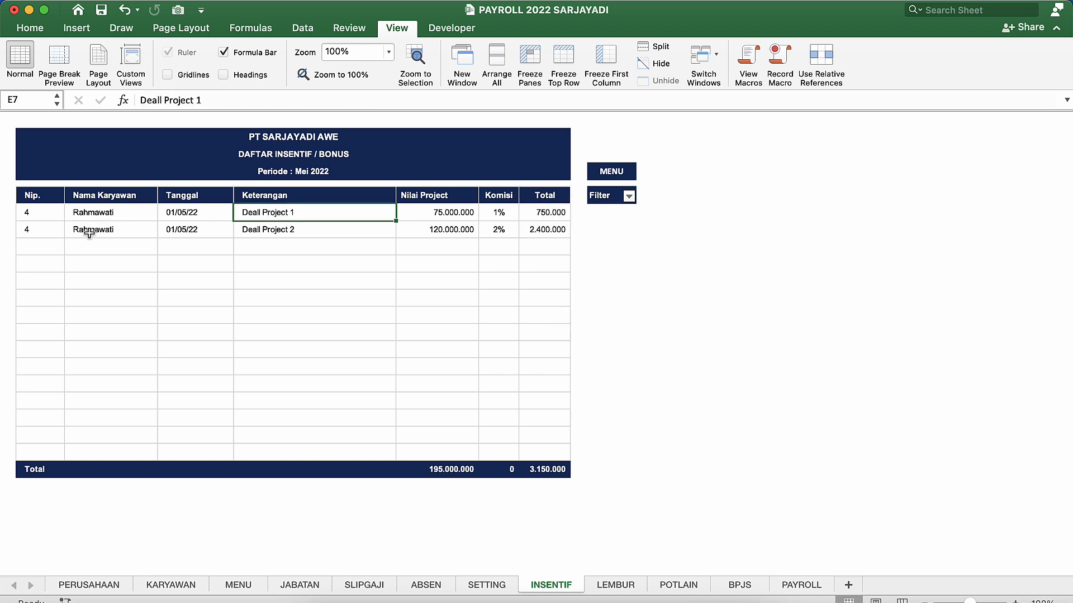
left_click(89, 233)
Start a new incentive entry in the first empty row with Nip. 6 and the date 05/05/22.
left_click(55, 242)
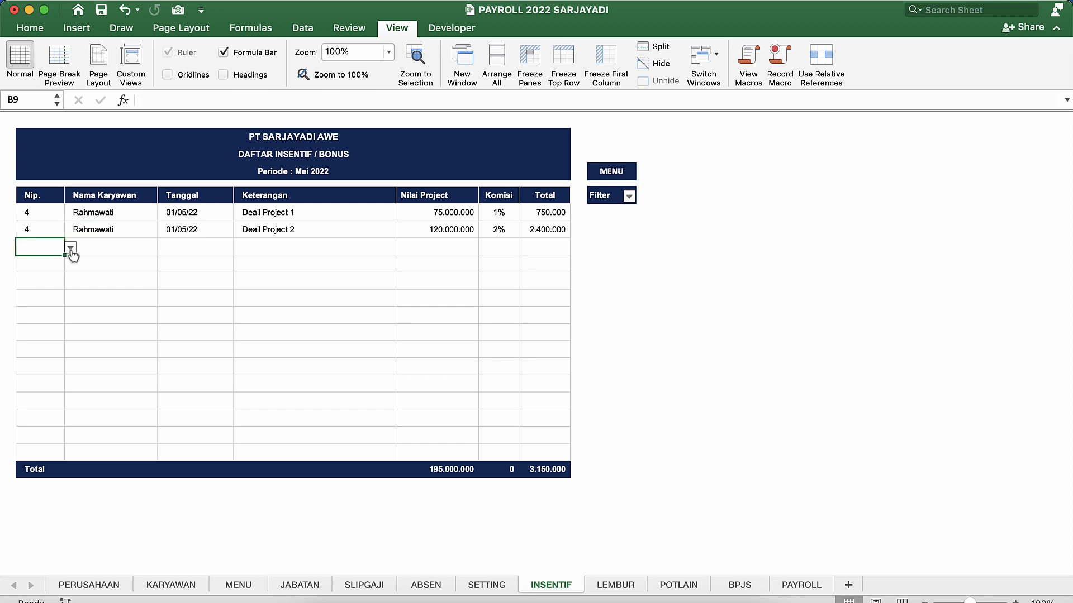
left_click(70, 248)
left_click(25, 338)
left_click(124, 247)
left_click(175, 244)
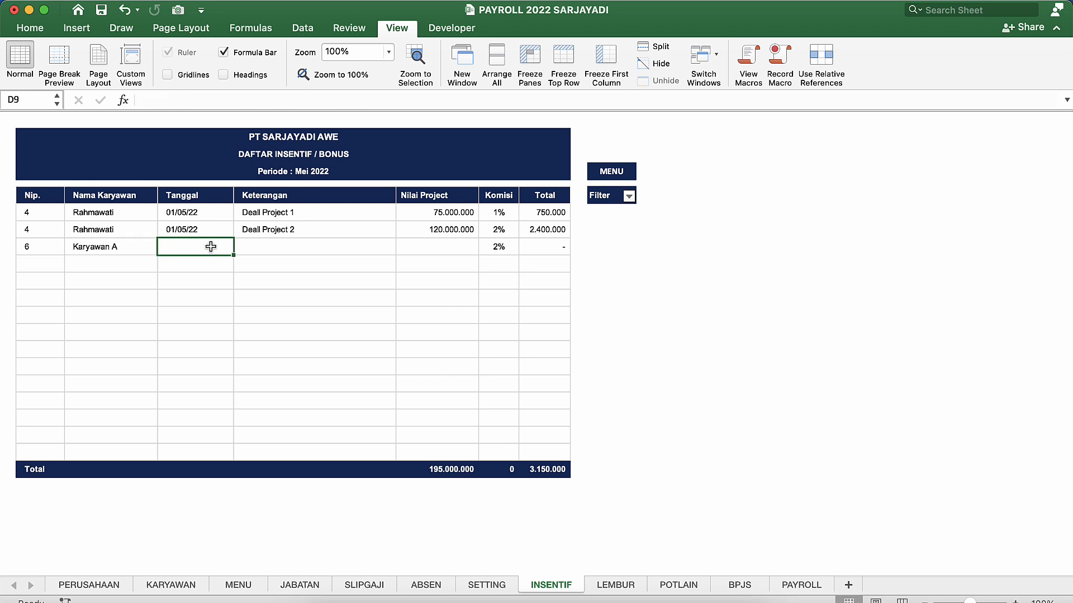
type("5")
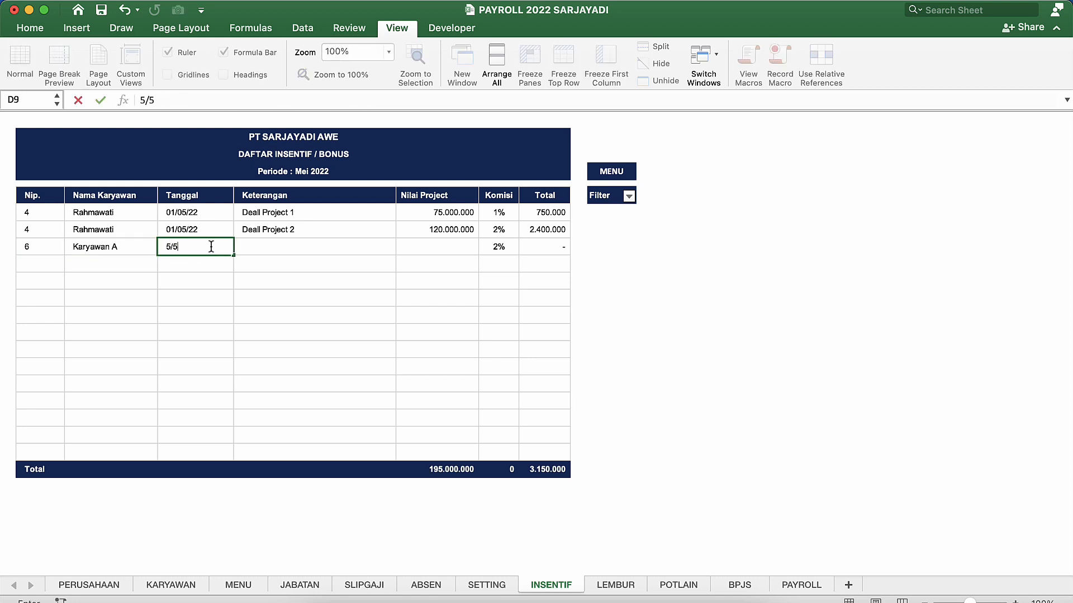
type("/05/22")
key("Return")
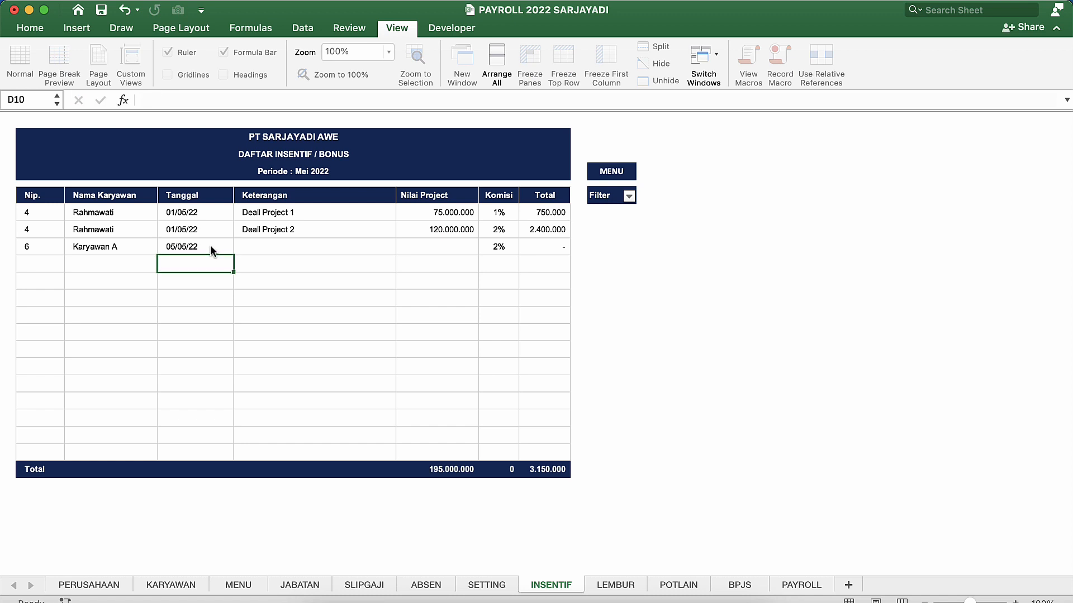
Enter "Project Pengadaan 1" as the Keterangan of Karyawan A's incentive entry.
left_click(210, 245)
key("Right")
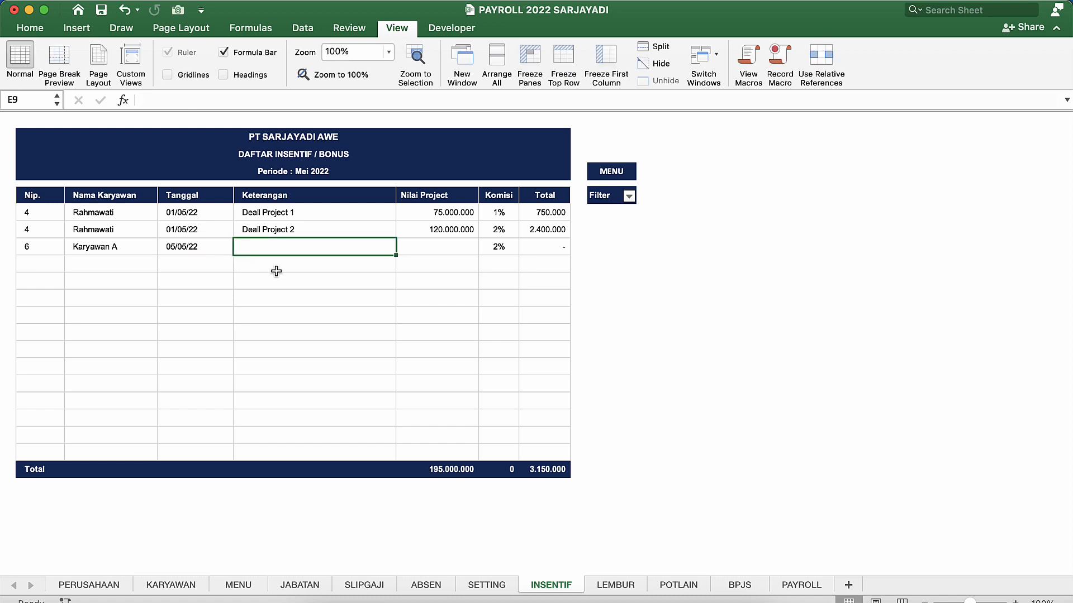
type("P")
key("BackSpace")
key("BackSpace")
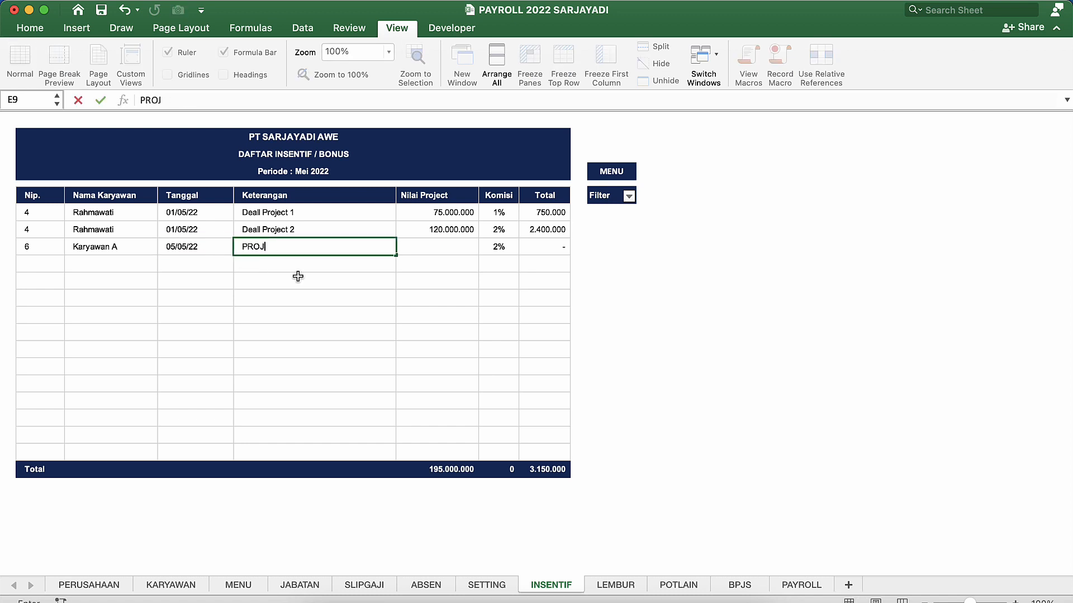
type("roject ")
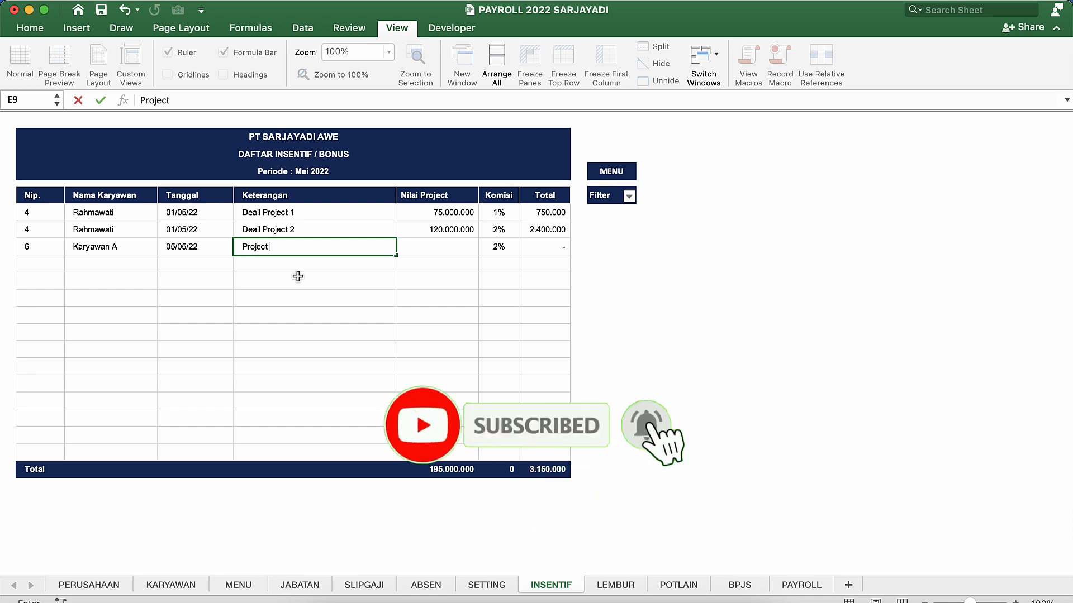
type("Pengadaan")
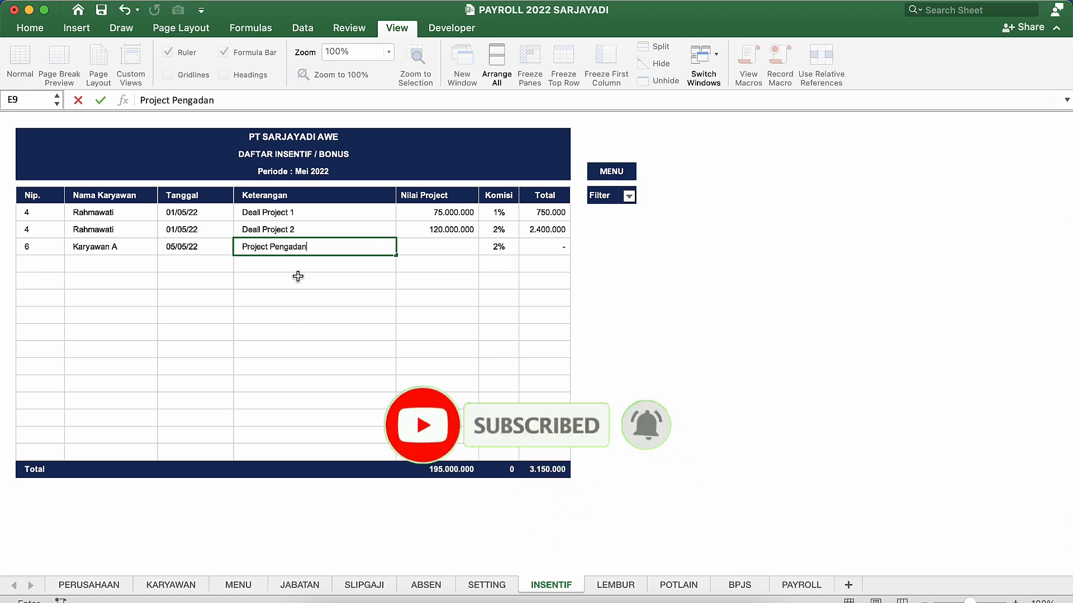
type(" 1")
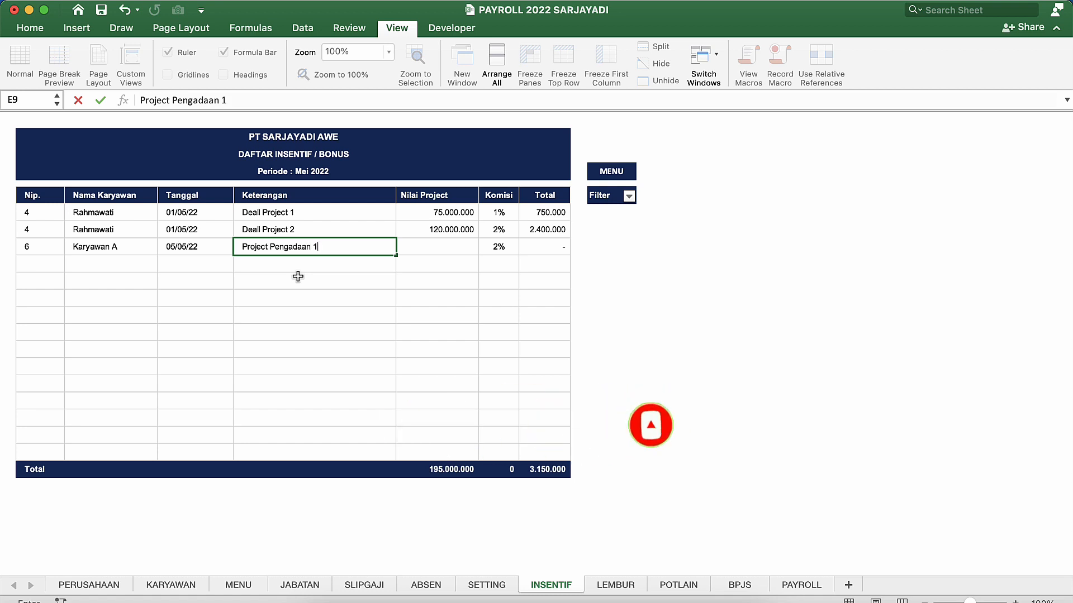
key("Return")
Set the Nilai Project of Karyawan A's incentive entry to 23000000.
left_click(458, 245)
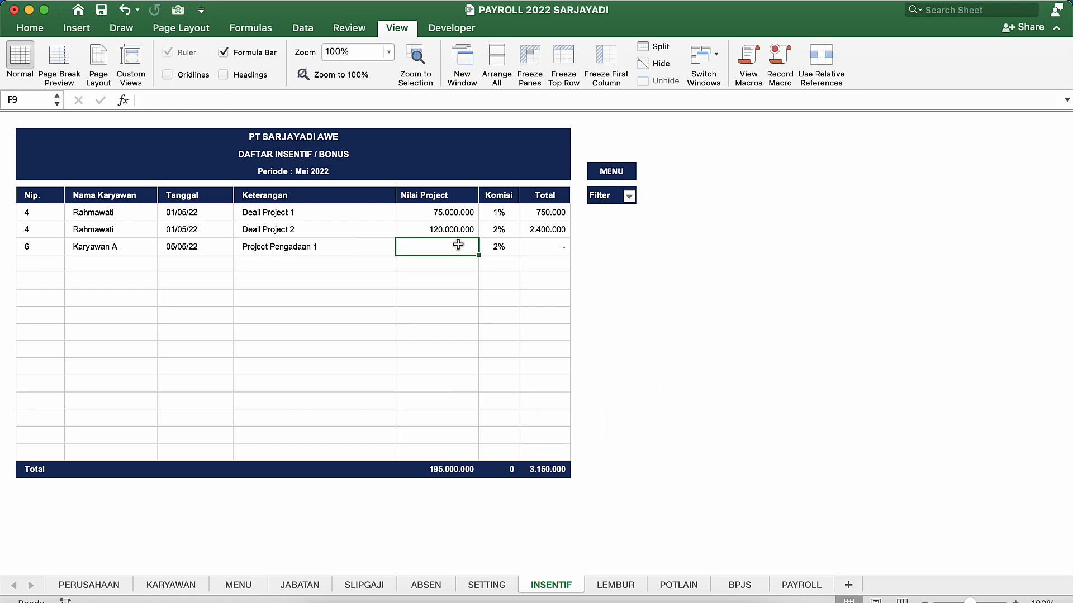
type("23000000")
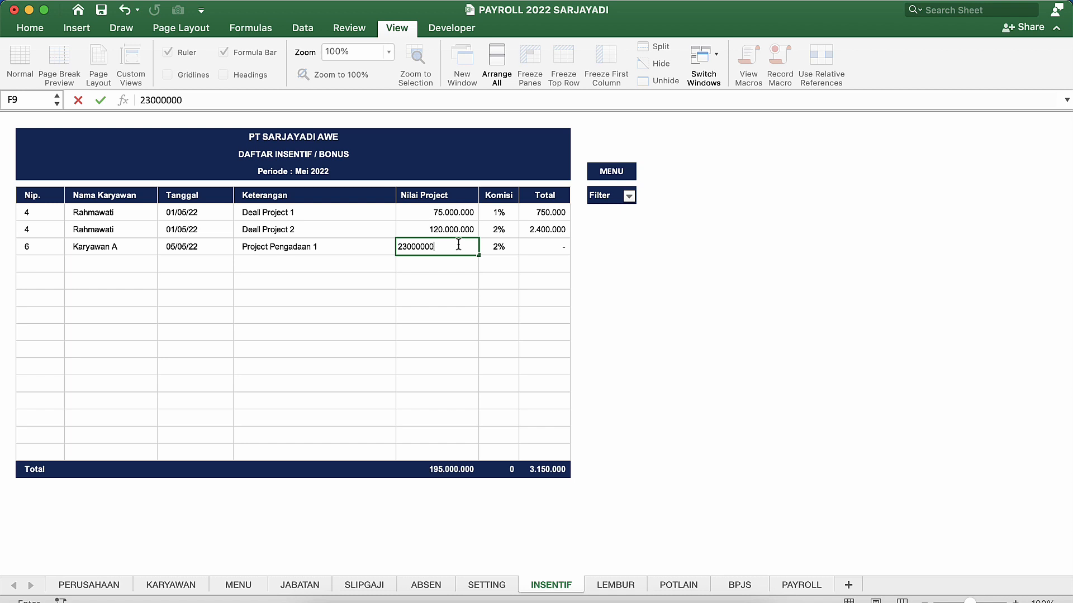
key("Return")
left_click(458, 242)
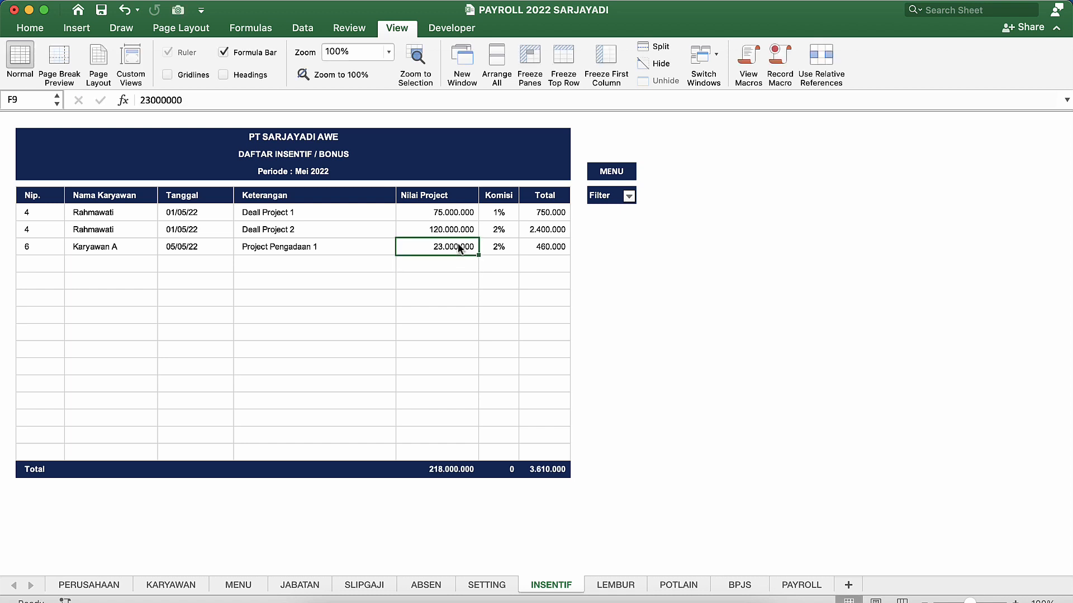
Compare the Komisi cells of the three incentive entries.
left_click(513, 244)
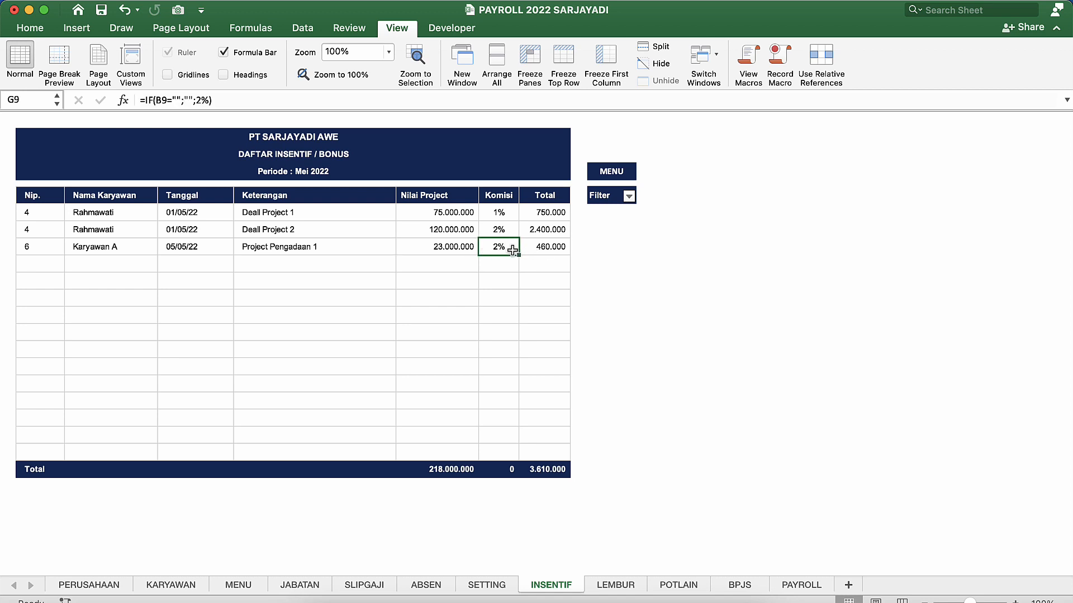
left_click(508, 233)
key("Up")
key("Up")
key("Down")
key("Down")
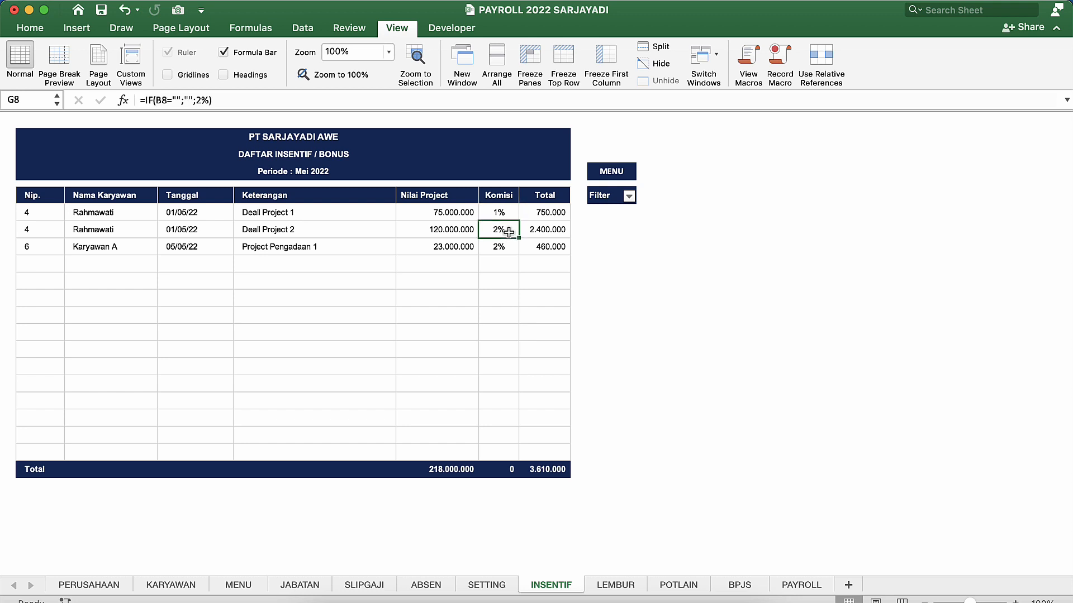
key("Down")
key("Up")
key("Down")
key("Up")
key("Up")
key("Down")
key("Down")
key("Down")
key("Up")
key("Up")
key("Down")
key("Up")
Override the Komisi of Karyawan A's incentive entry with 3%.
key("Down")
type("2")
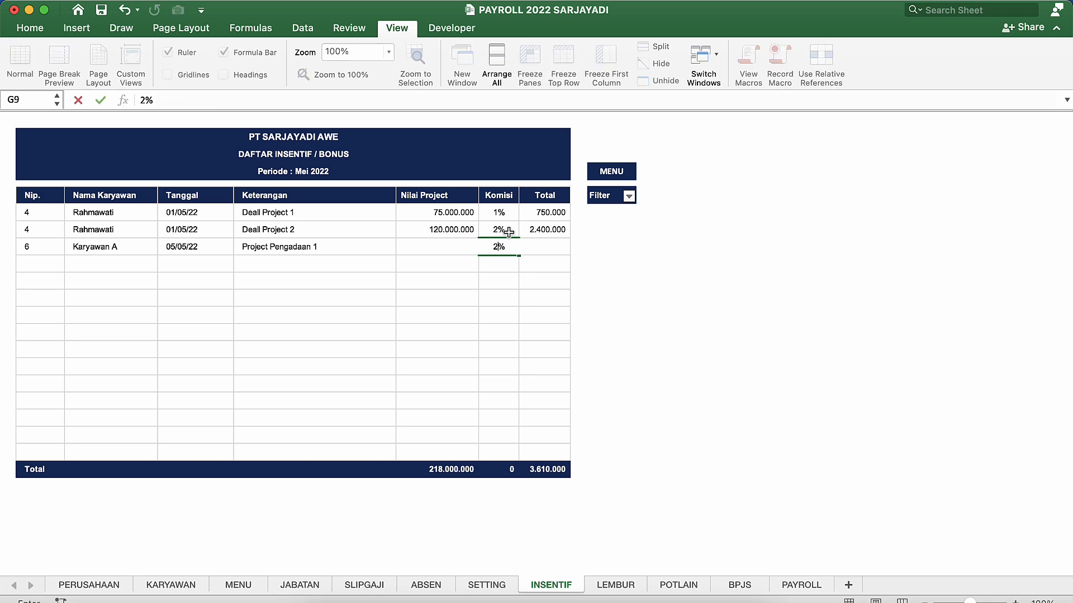
key("Return")
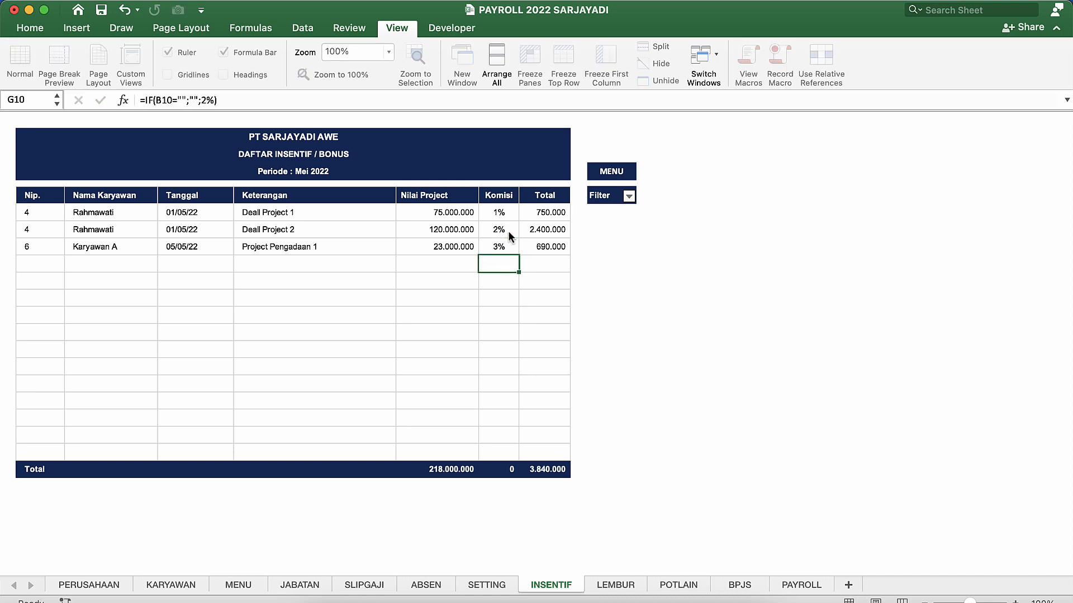
Try Komisi rates of 1% and 2% on Karyawan A's incentive entry and inspect its Total cell.
key("Up")
type("1")
key("Return")
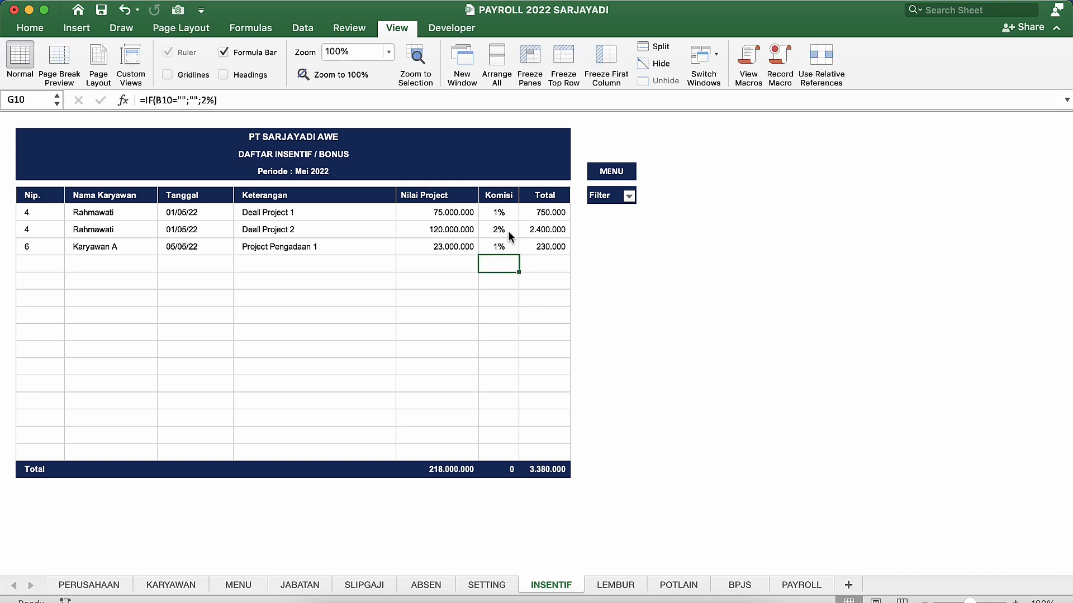
key("Up")
type("2")
key("Return")
left_click(505, 247)
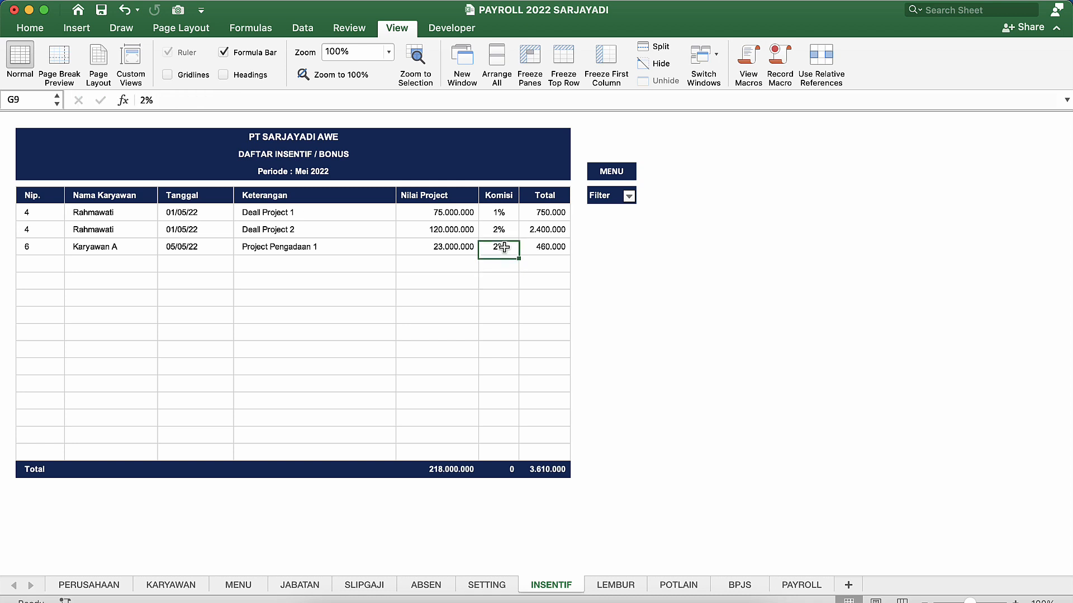
left_click(560, 246)
Set the Komisi of Karyawan A's incentive entry to 100%.
left_click(472, 251)
left_click(489, 251)
type("100")
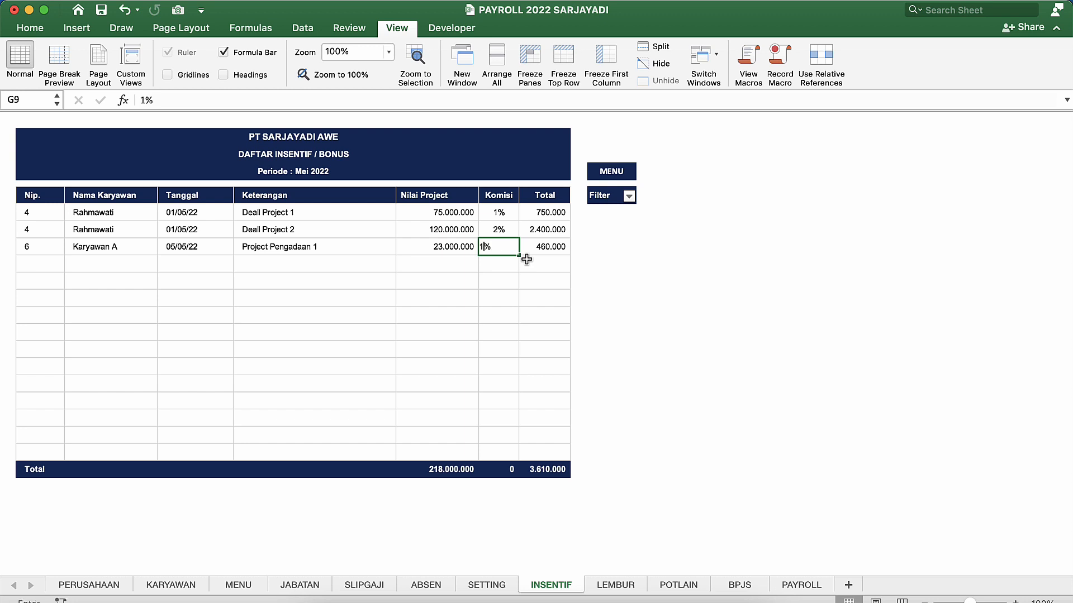
key("Return")
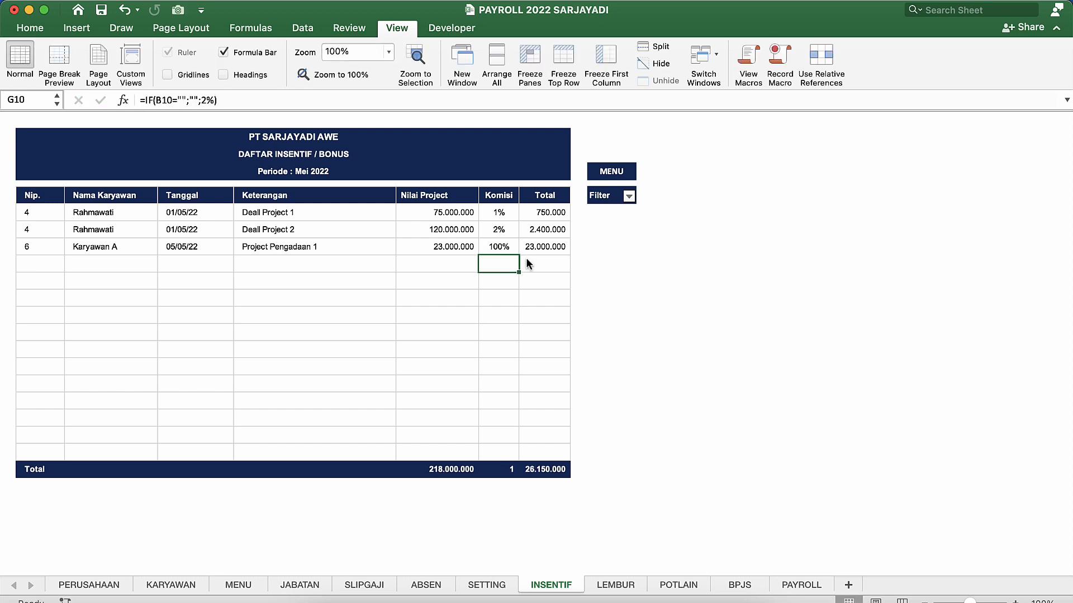
Set the Komisi of Karyawan A's incentive entry to 3% and check the formula in its Total cell.
key("Left")
key("Up")
key("Right")
key("Right")
key("Left")
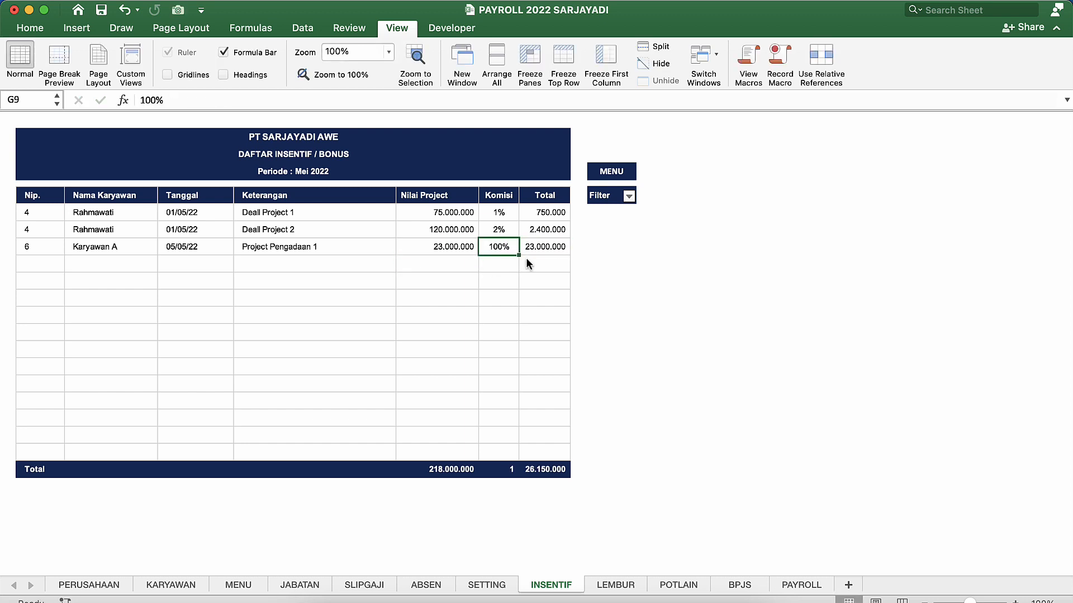
type("3")
key("Return")
left_click(565, 251)
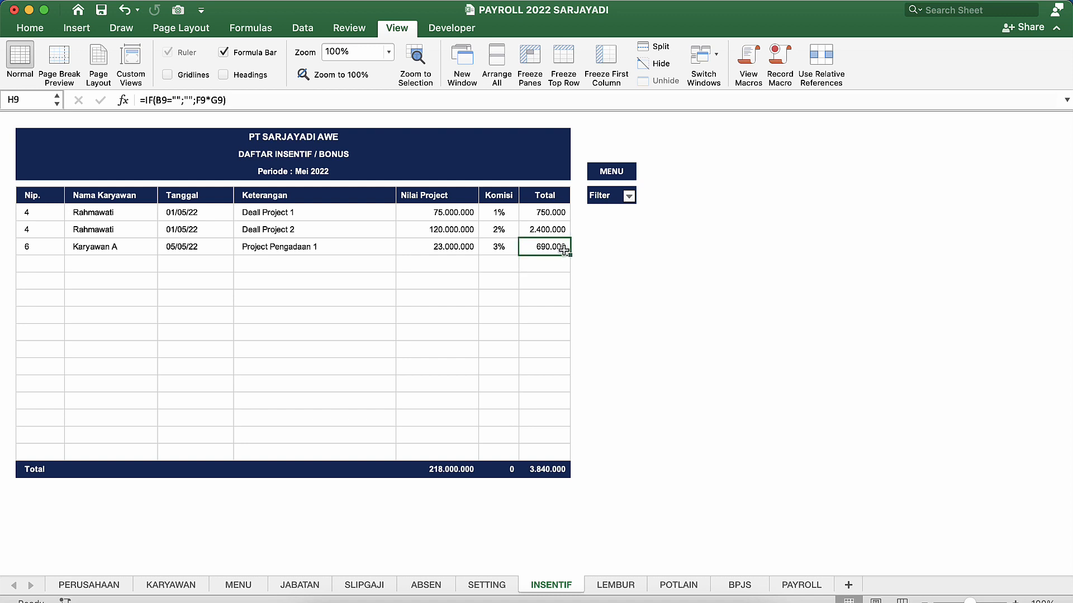
left_click_drag(550, 195, 551, 452)
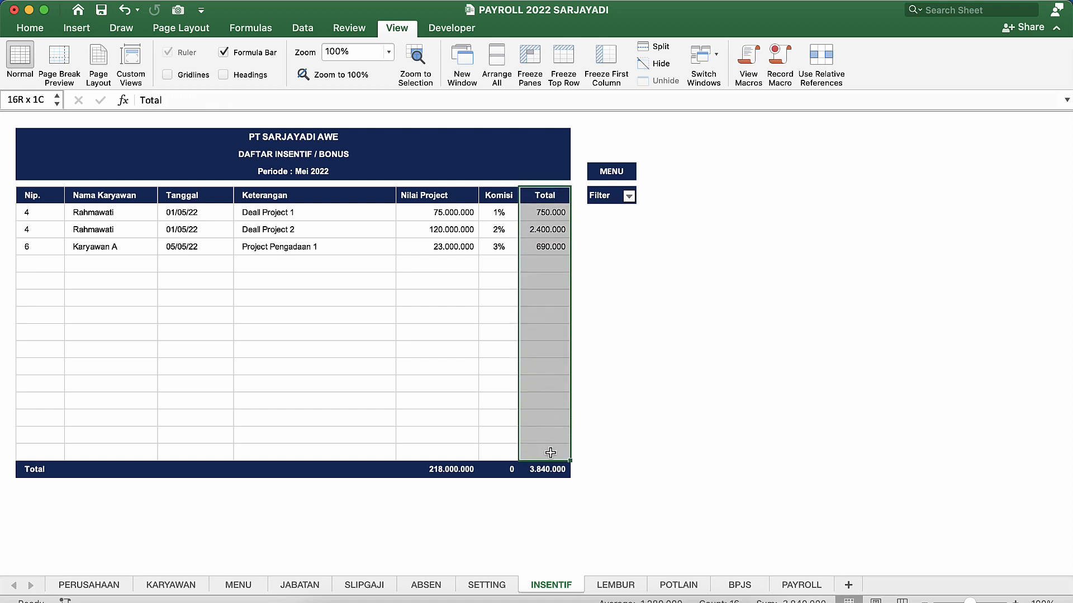
left_click(556, 249)
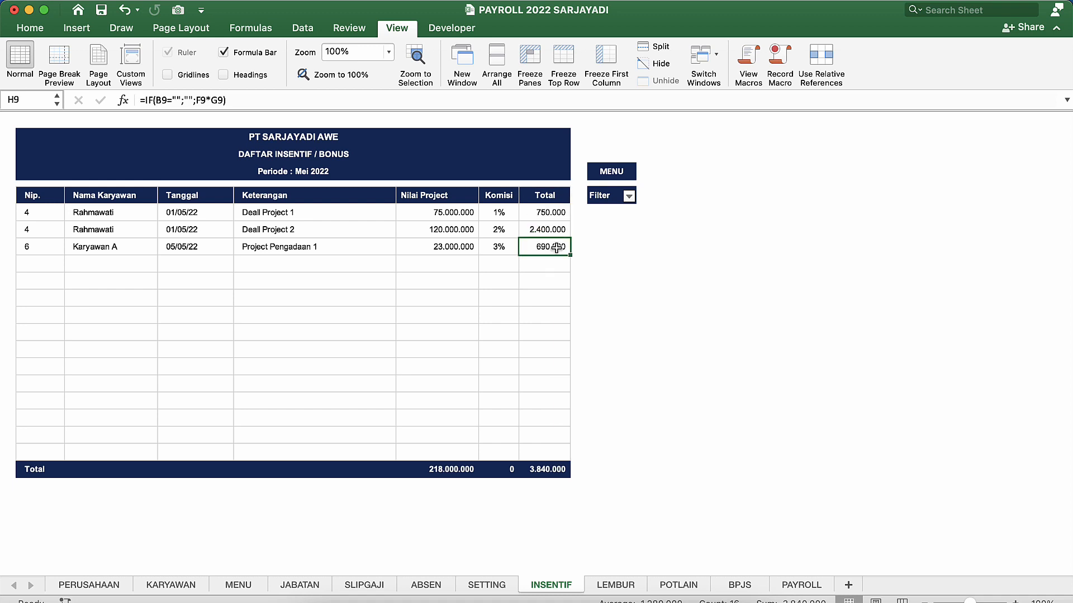
left_click(147, 250)
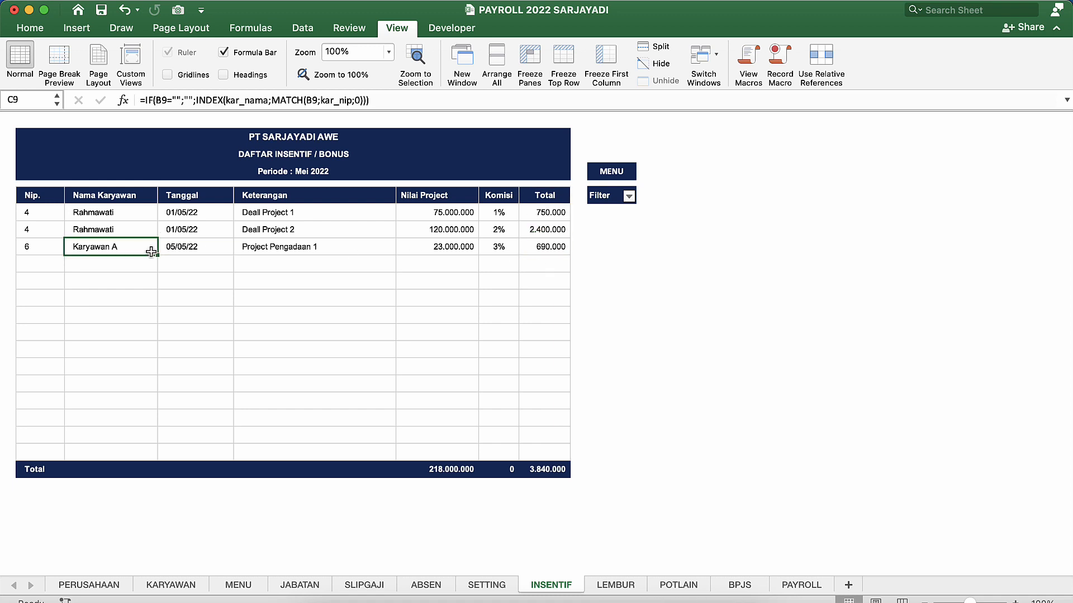
Go through the main menu to the overtime sheet and choose Nip 6 in the first empty row.
left_click(615, 171)
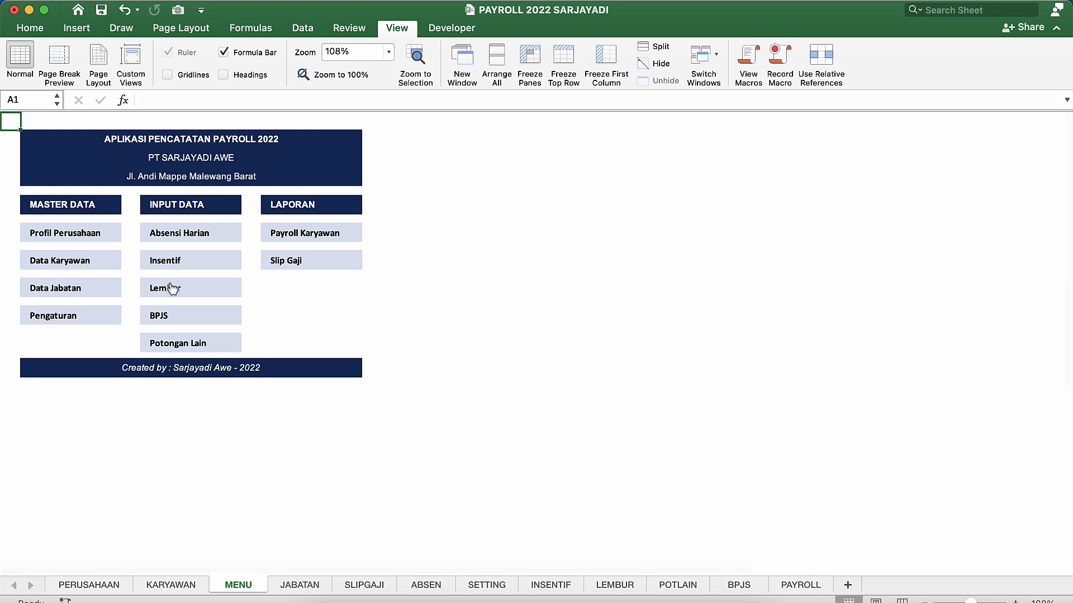
left_click(170, 286)
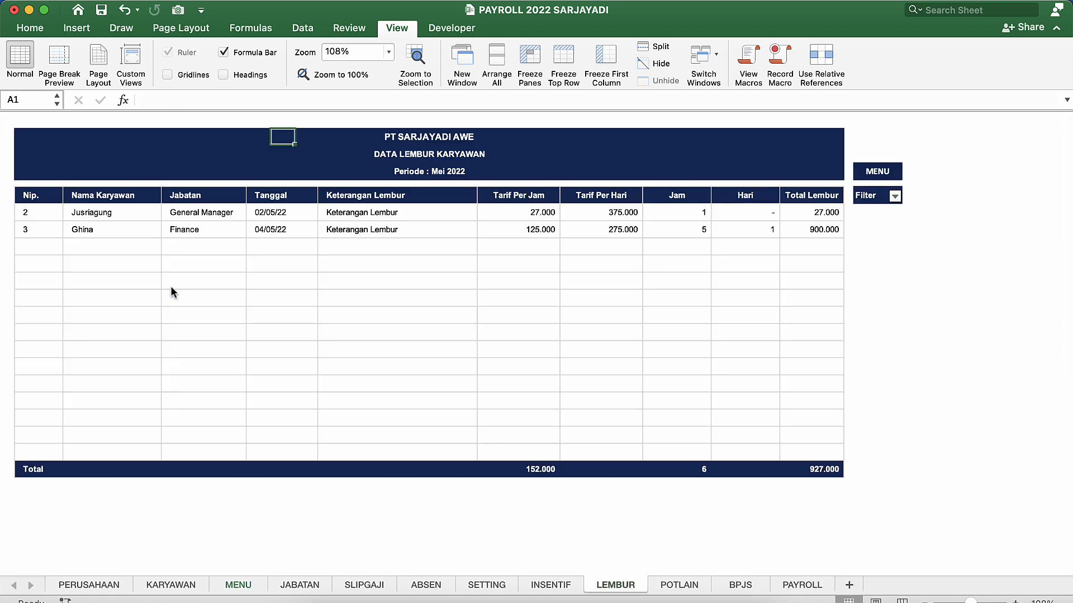
left_click(38, 246)
left_click(68, 248)
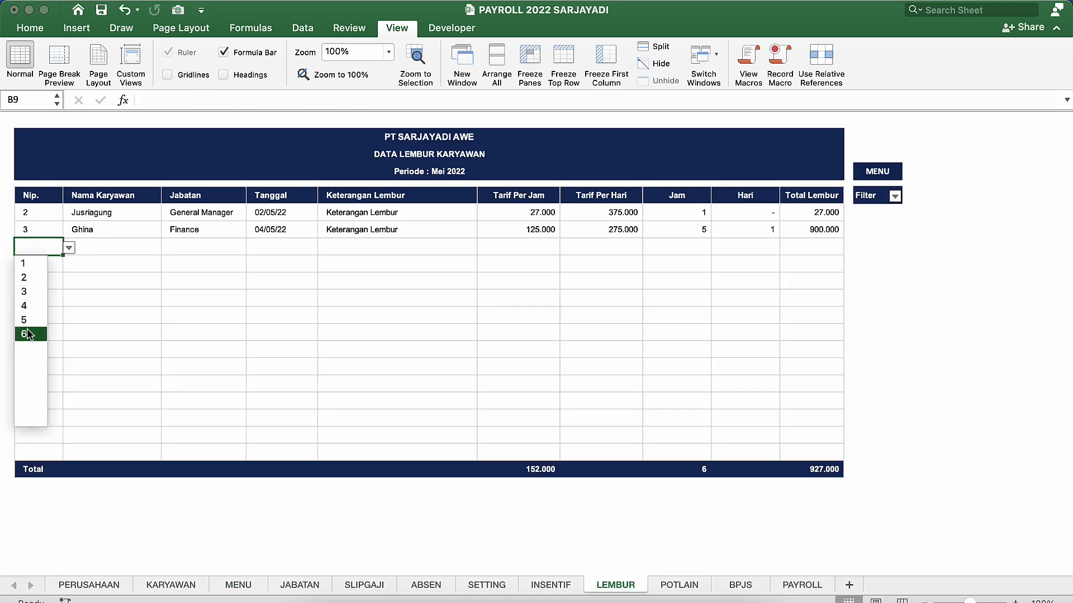
left_click(28, 334)
left_click(45, 265)
left_click(69, 265)
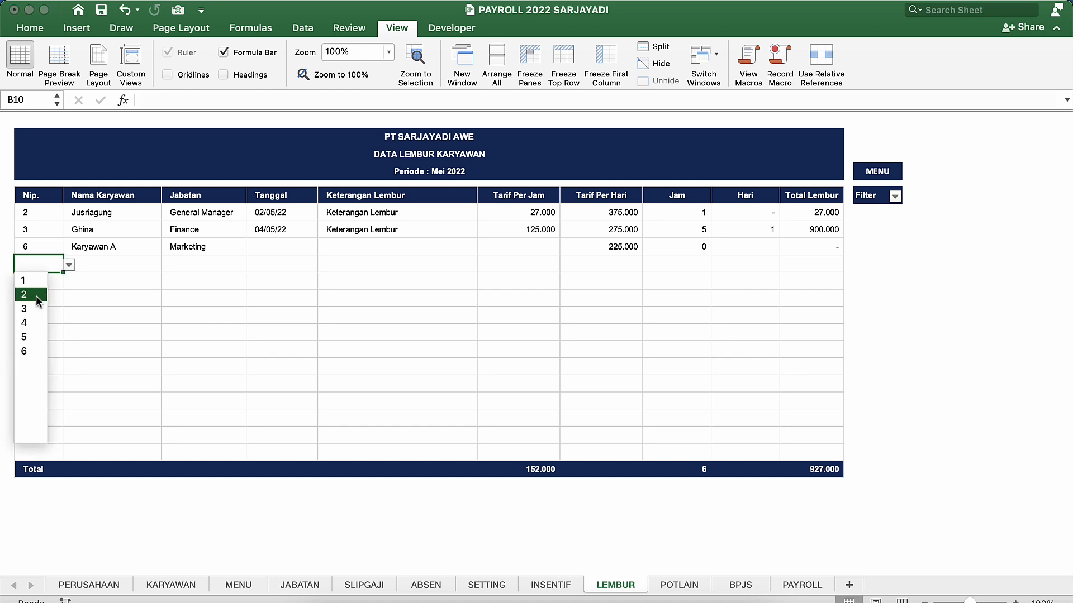
left_click(24, 349)
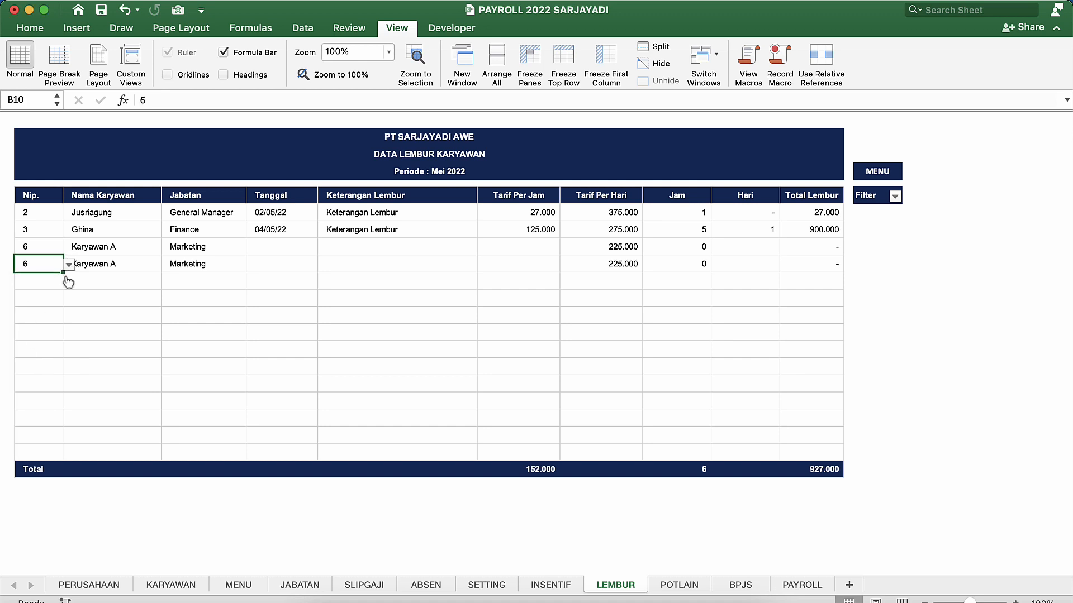
left_click(61, 285)
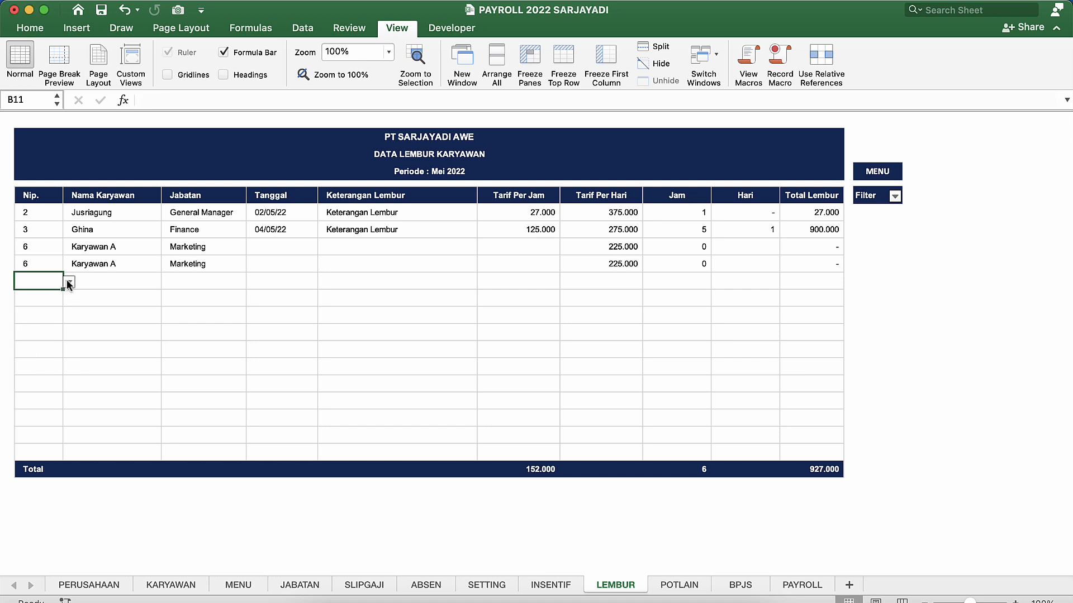
left_click(68, 283)
left_click(25, 369)
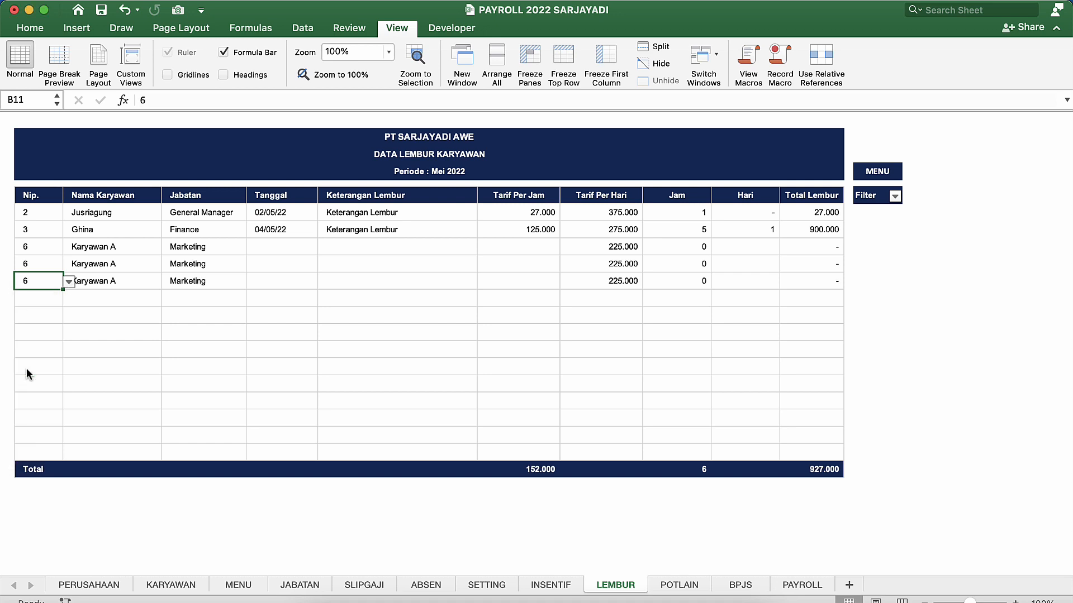
key("Delete")
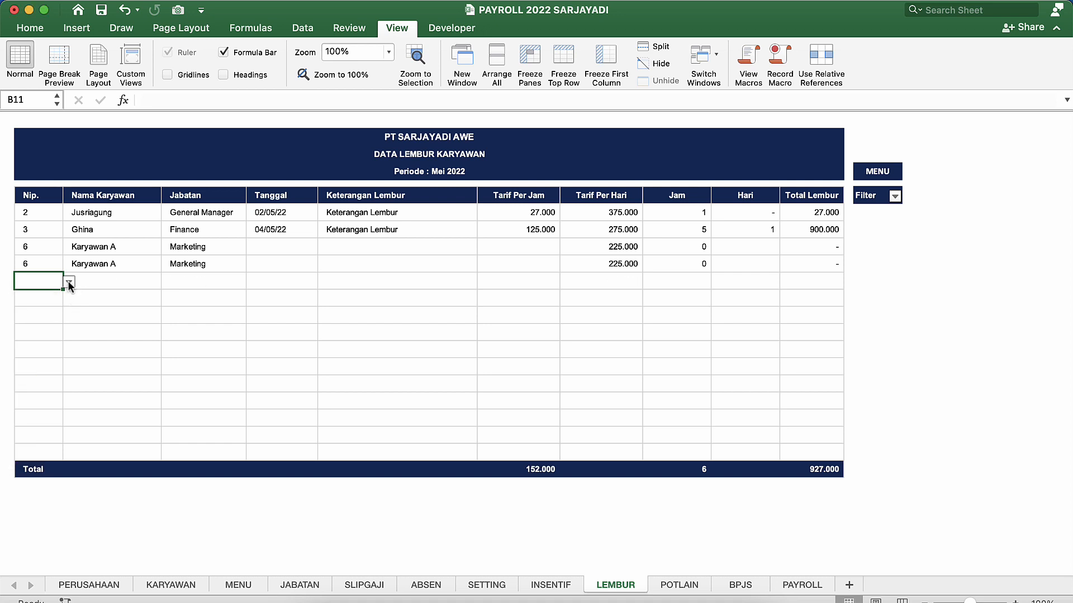
key("Up")
key("Delete")
Enter the date 03/05/22 for the Nip 6 overtime row and fill its description down from the row above.
left_click(104, 249)
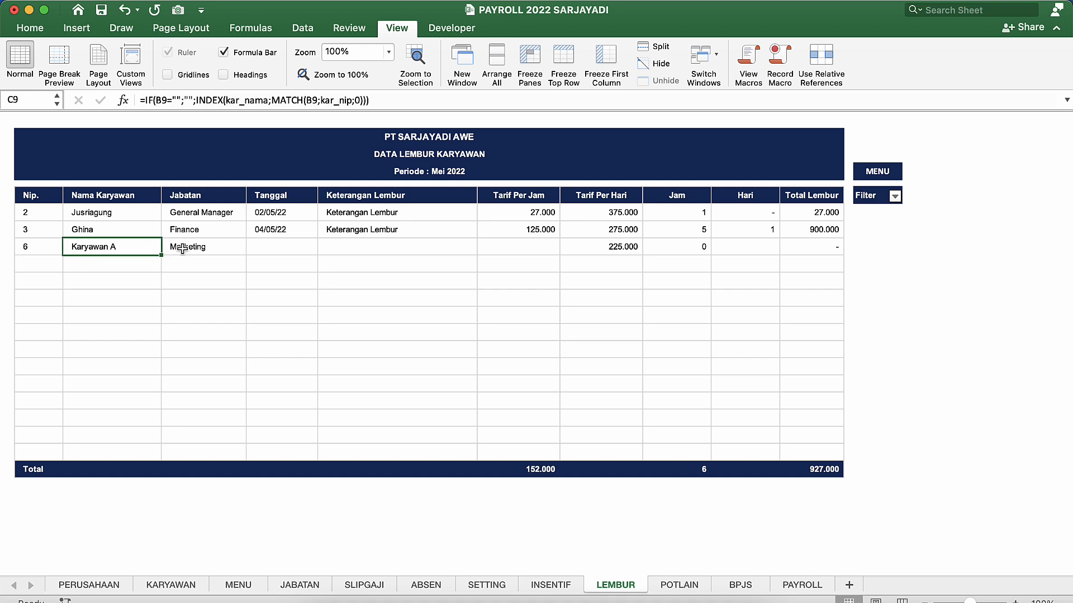
left_click(204, 252)
left_click(259, 246)
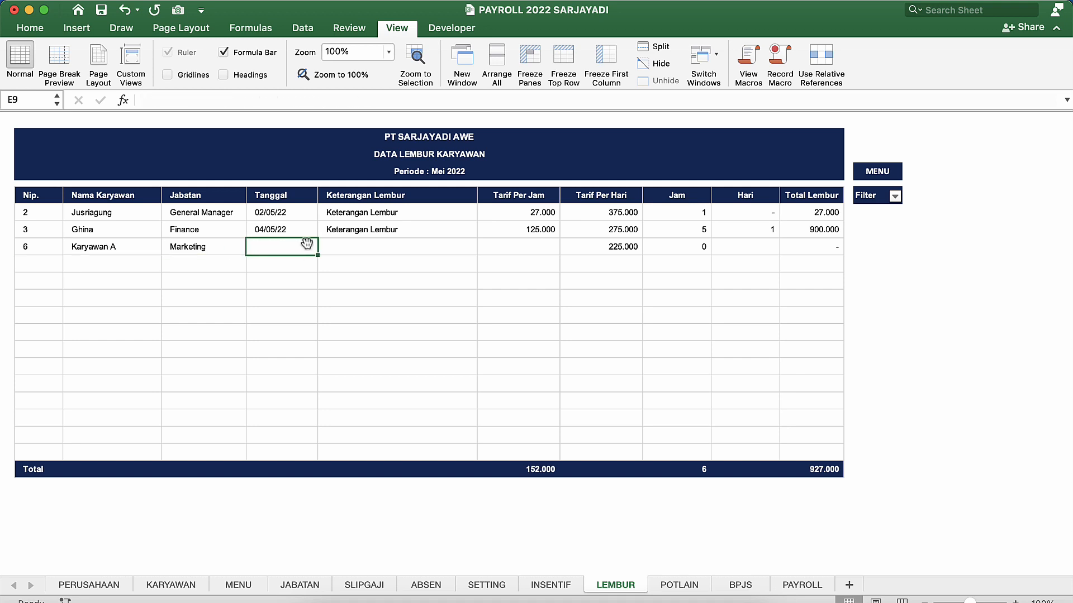
type("3/")
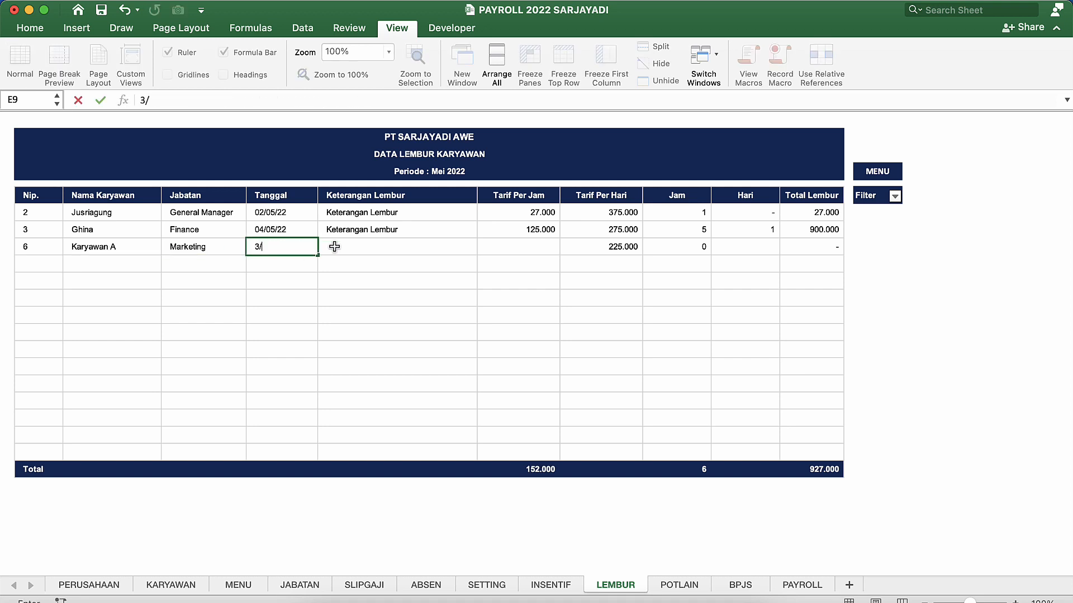
type("05/22")
left_click(335, 246)
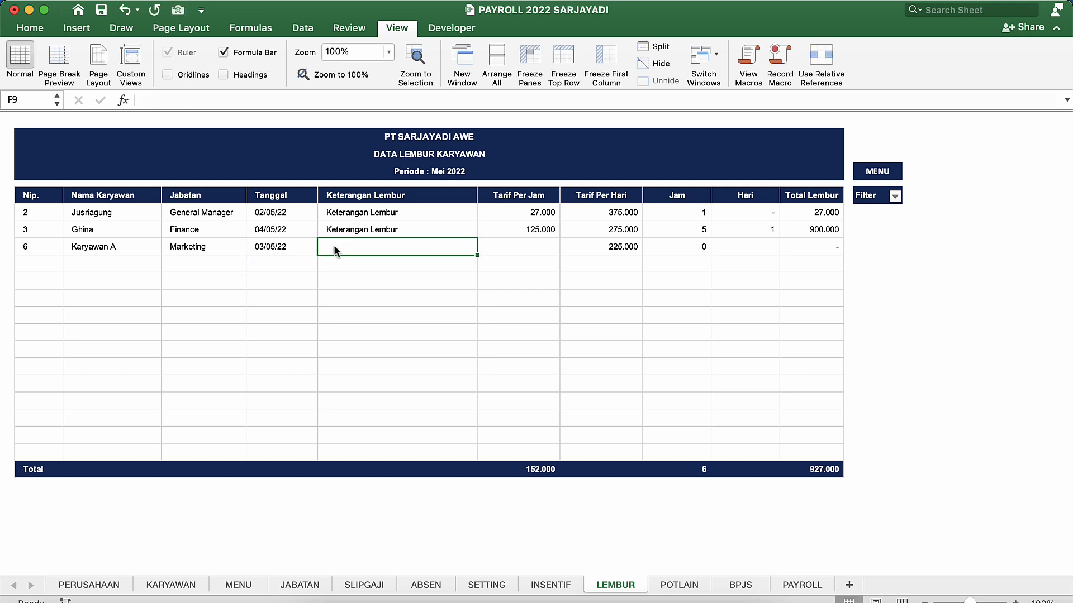
key("ctrl+d")
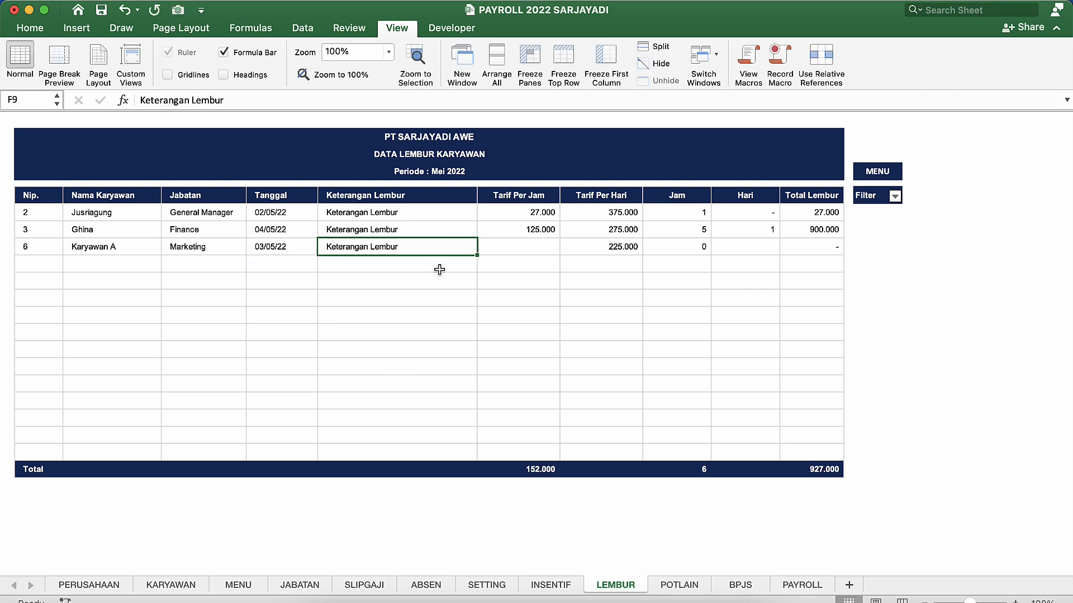
Set the hourly rate (Tarif Per Jam) of the Nip 6 overtime row to 12500.
left_click(535, 246)
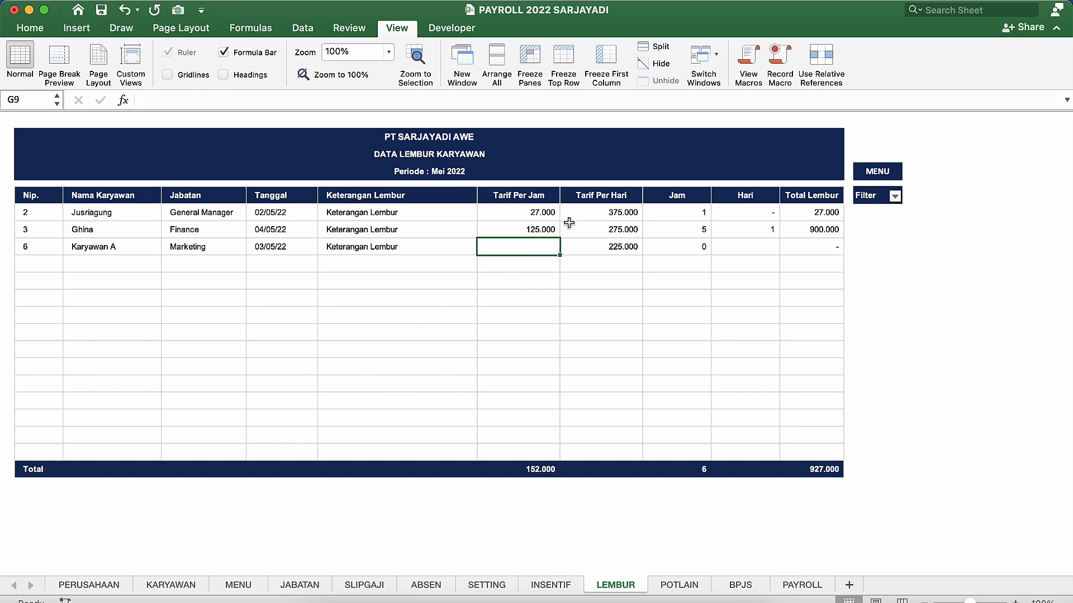
left_click(541, 214)
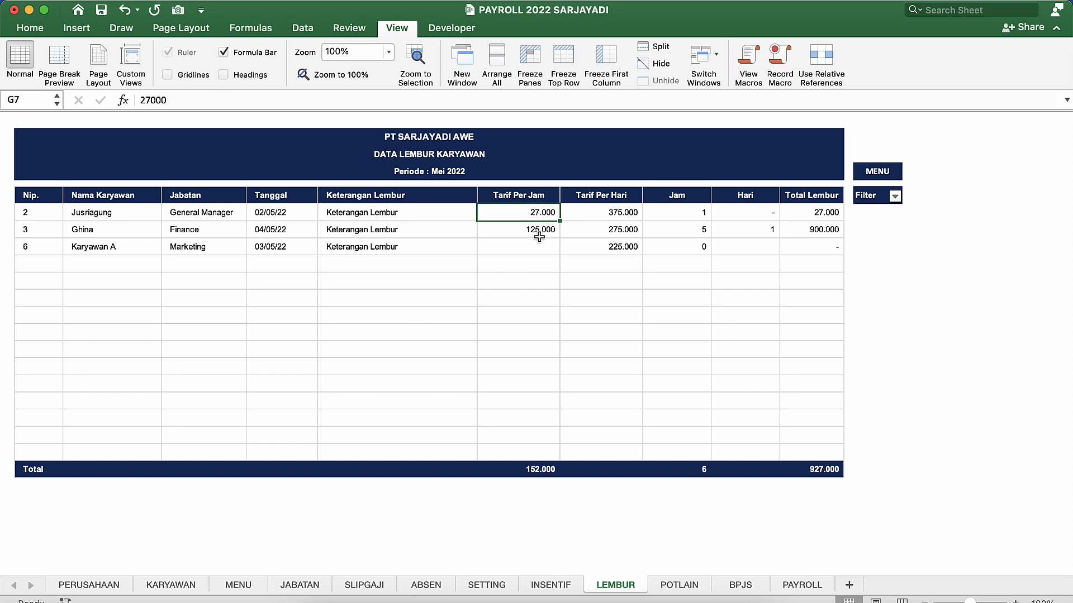
left_click(539, 240)
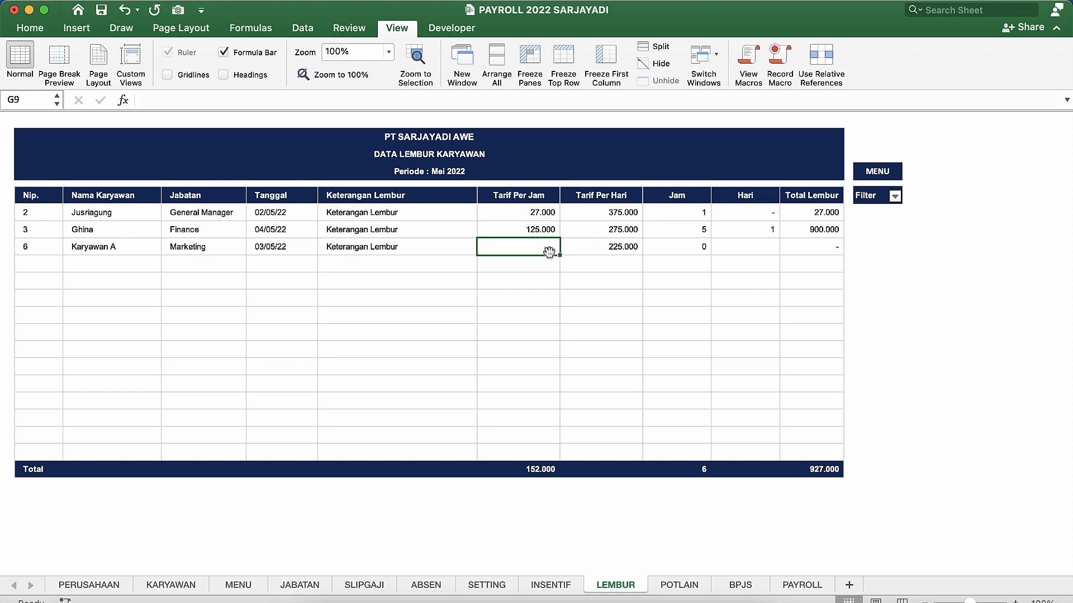
left_click(539, 231)
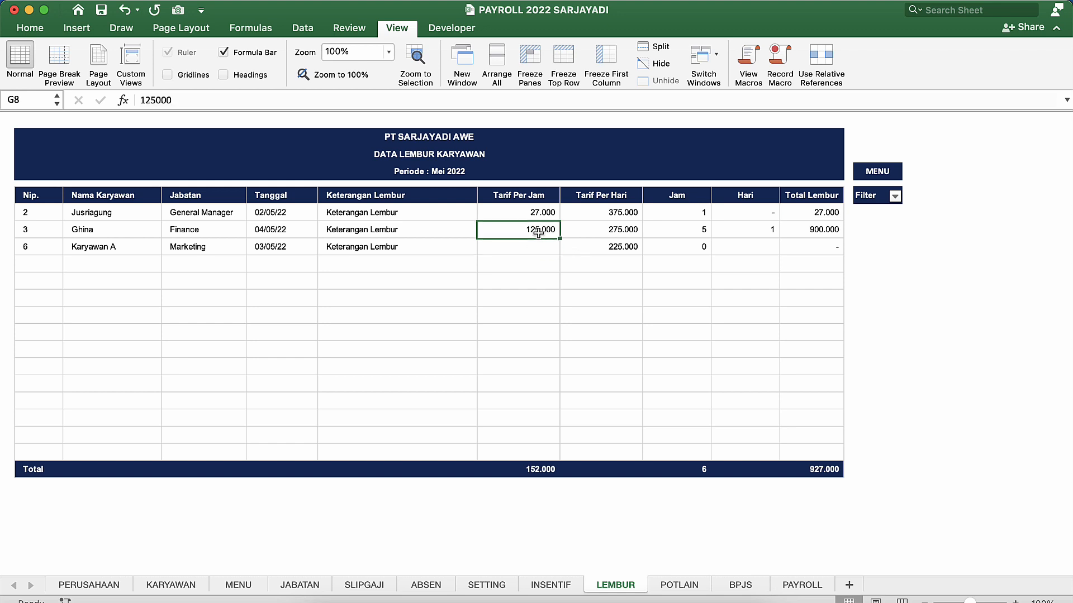
left_click(538, 250)
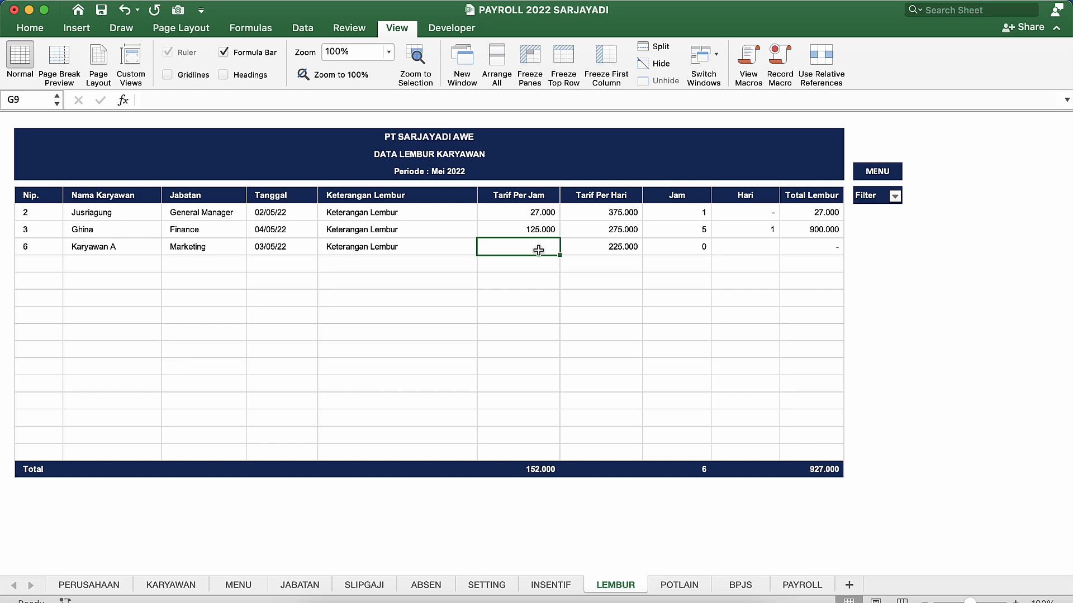
type("3000")
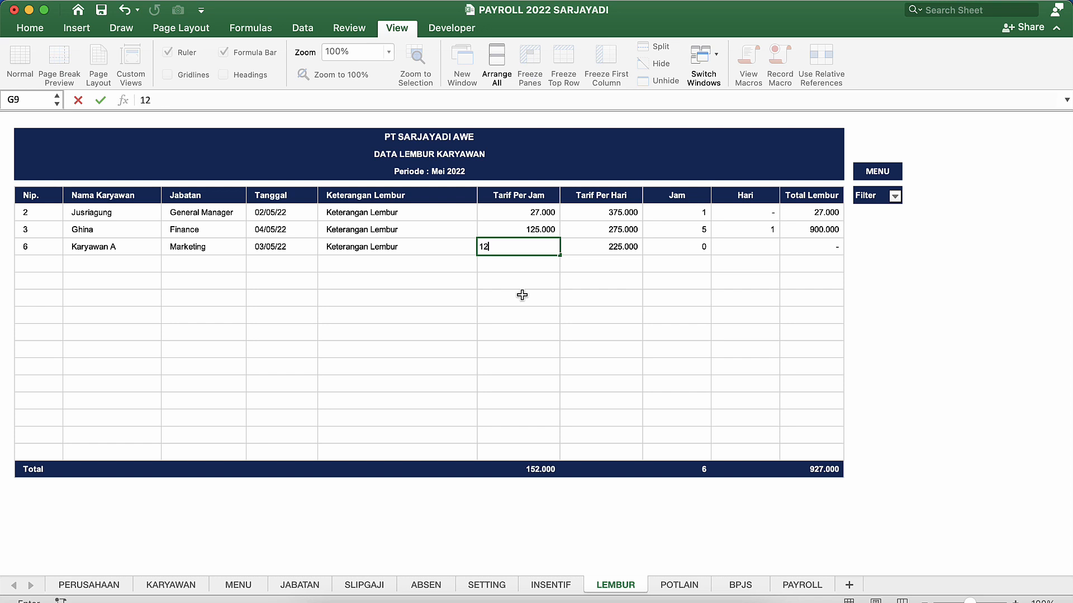
type("500000")
key("Return")
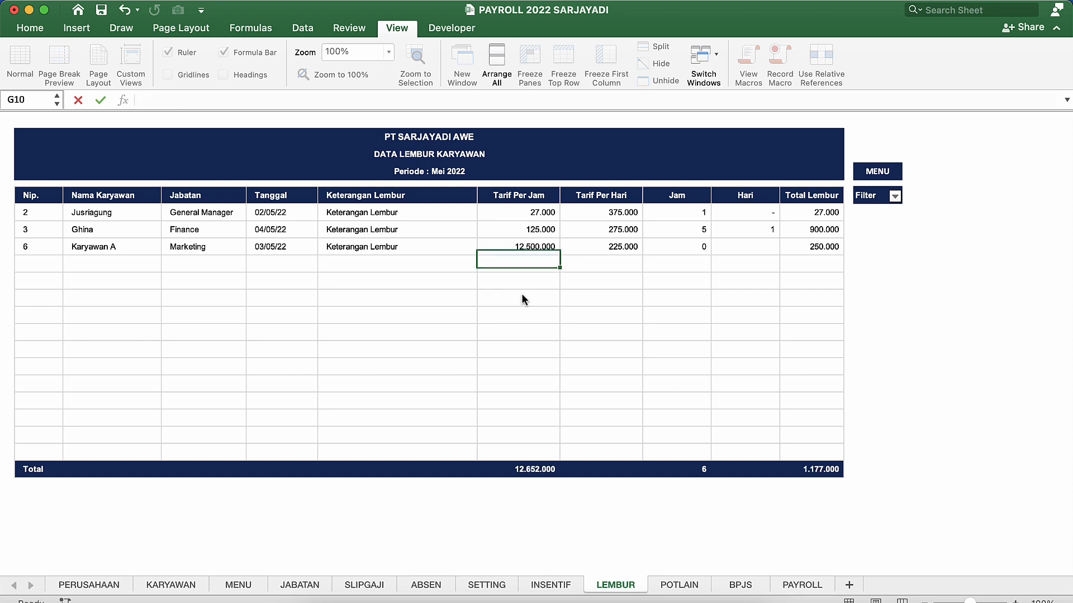
key("Up")
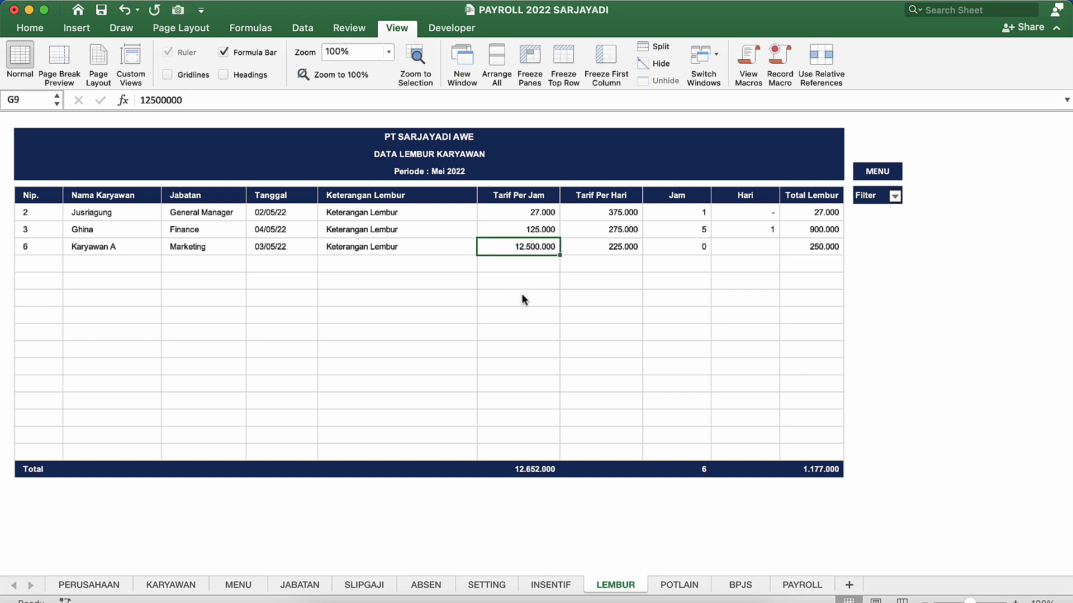
double_click(549, 246)
key("Return")
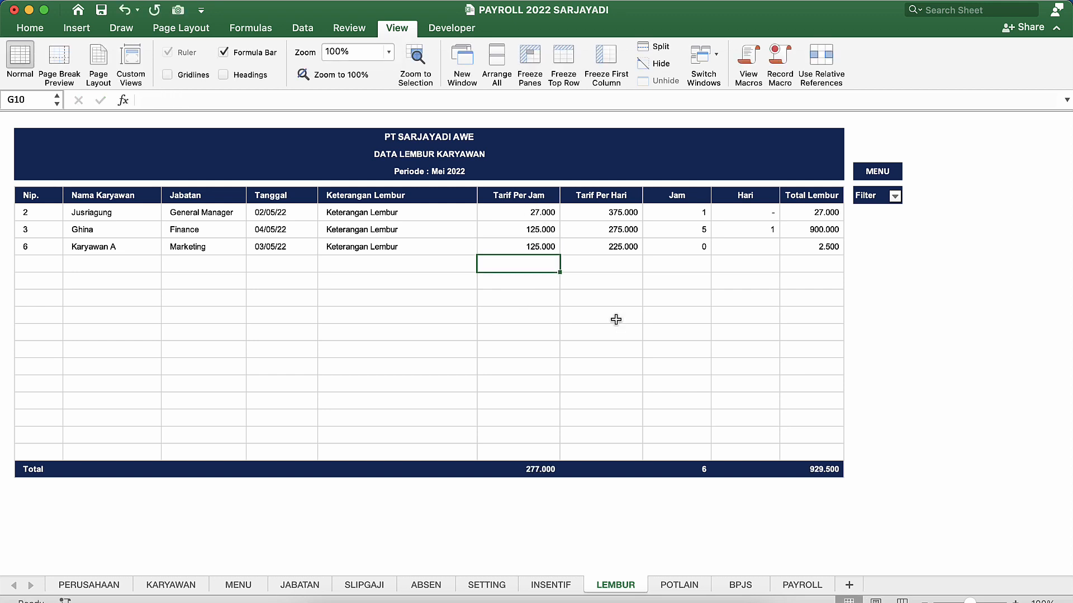
double_click(546, 247)
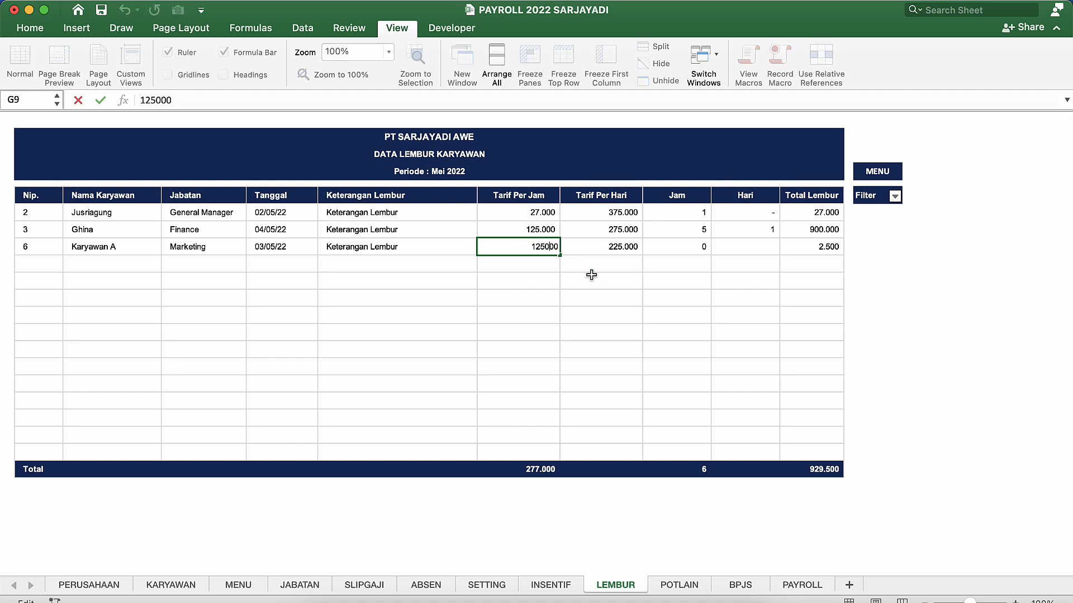
key("Return")
Examine the rate, Jam and Hari cells of the Nip 6 overtime row, including the formula in its Jam cell.
left_click(648, 237)
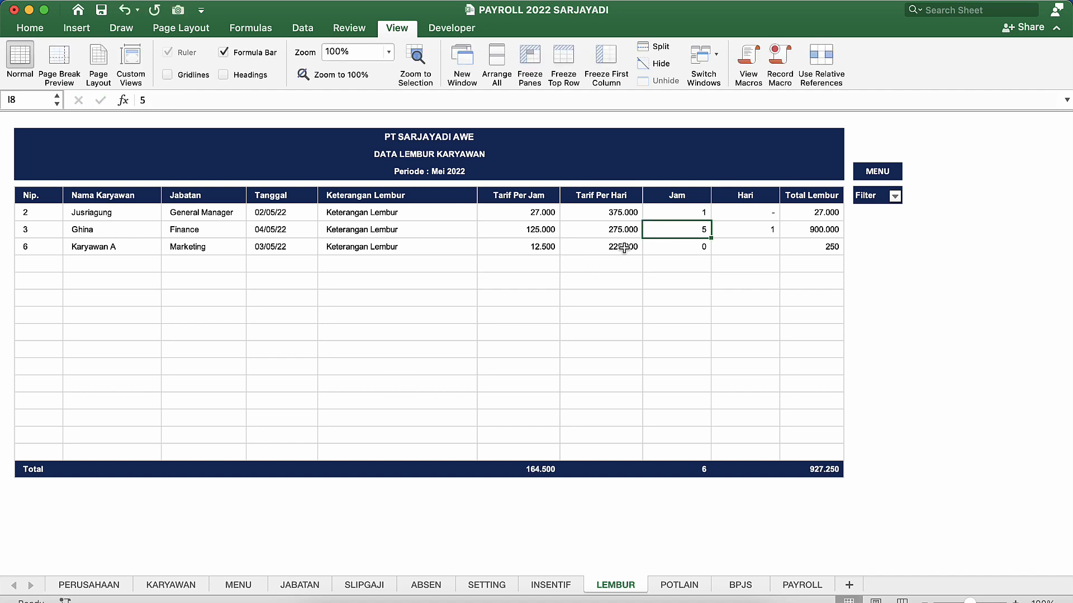
left_click(624, 247)
left_click(721, 249)
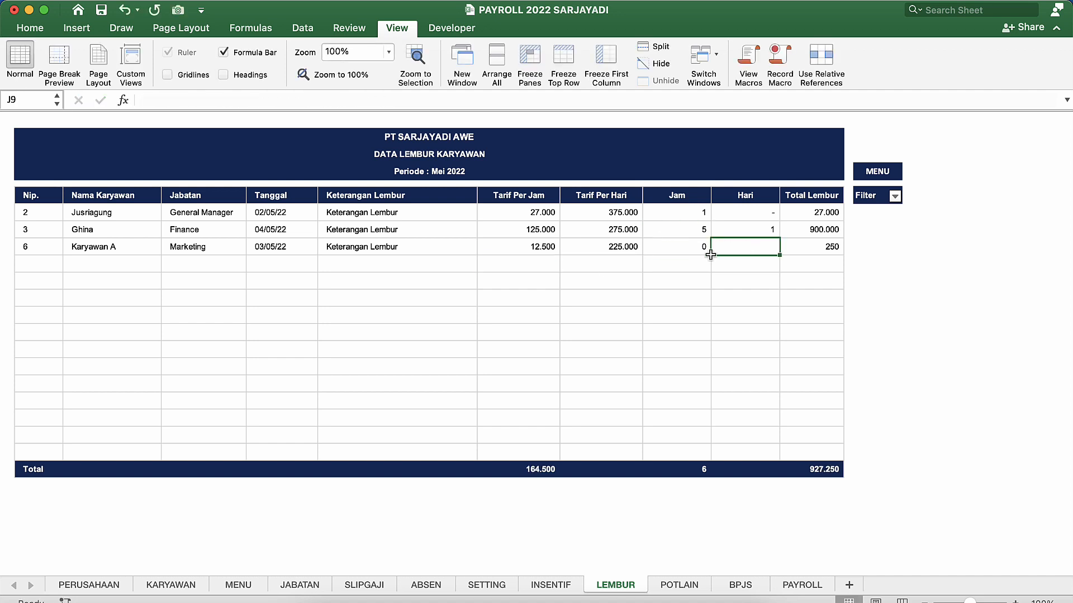
left_click(552, 253)
left_click(611, 250)
left_click(659, 245)
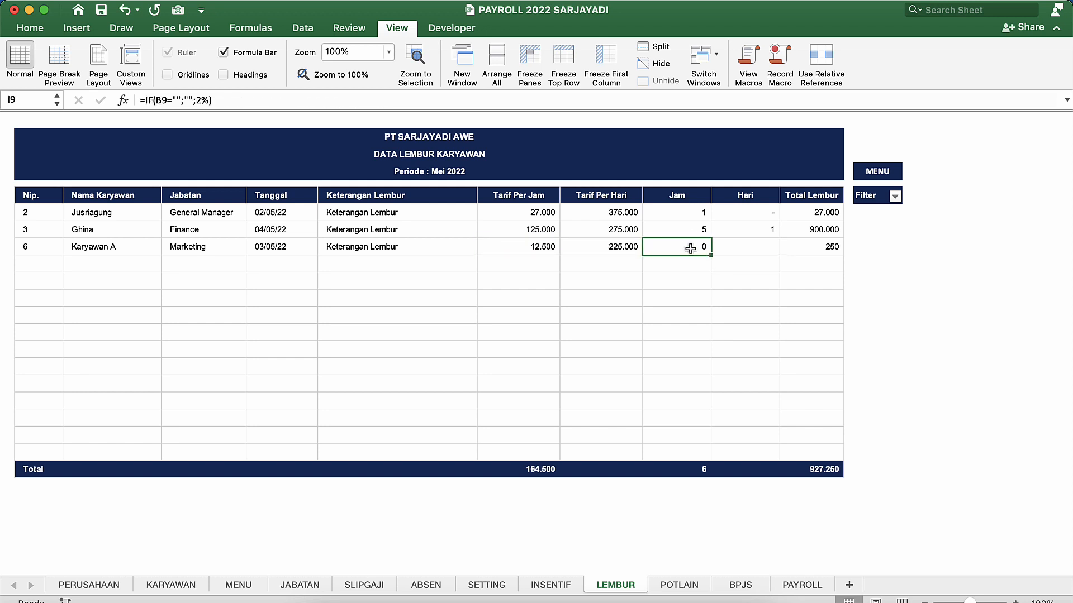
left_click(554, 237)
double_click(685, 250)
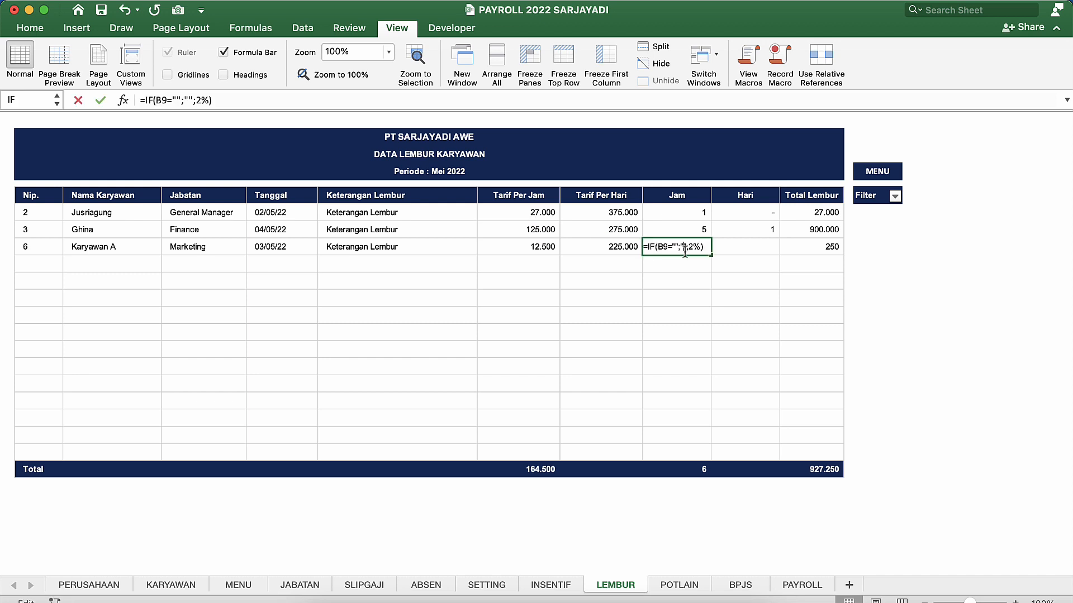
key("Escape")
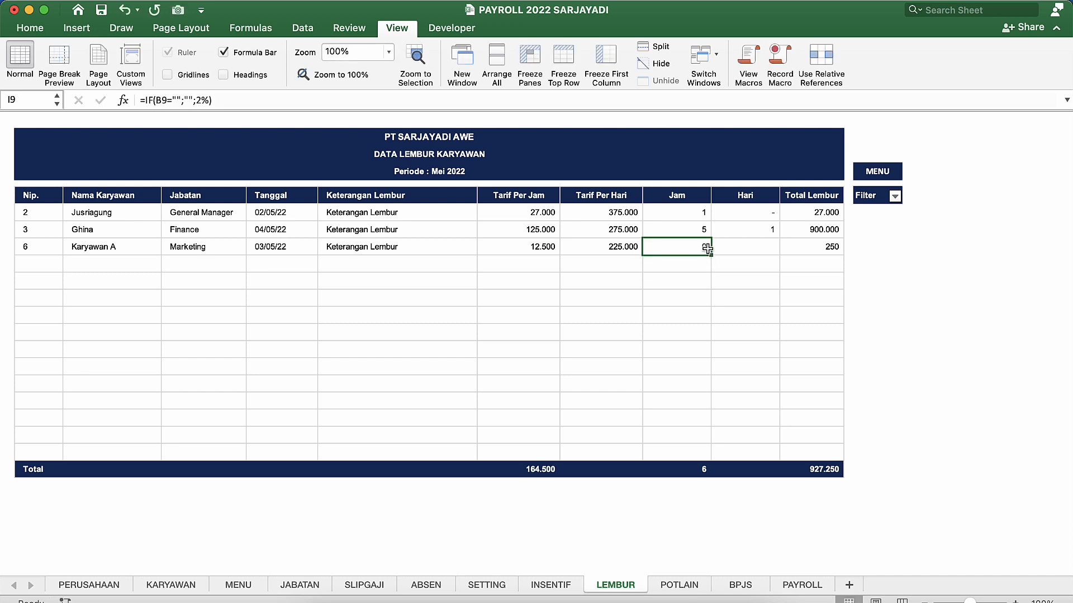
Copy the Jam, Hari and Total Lembur cells of the Nip 2 row into all the overtime rows below it.
left_click(694, 214)
key("Down")
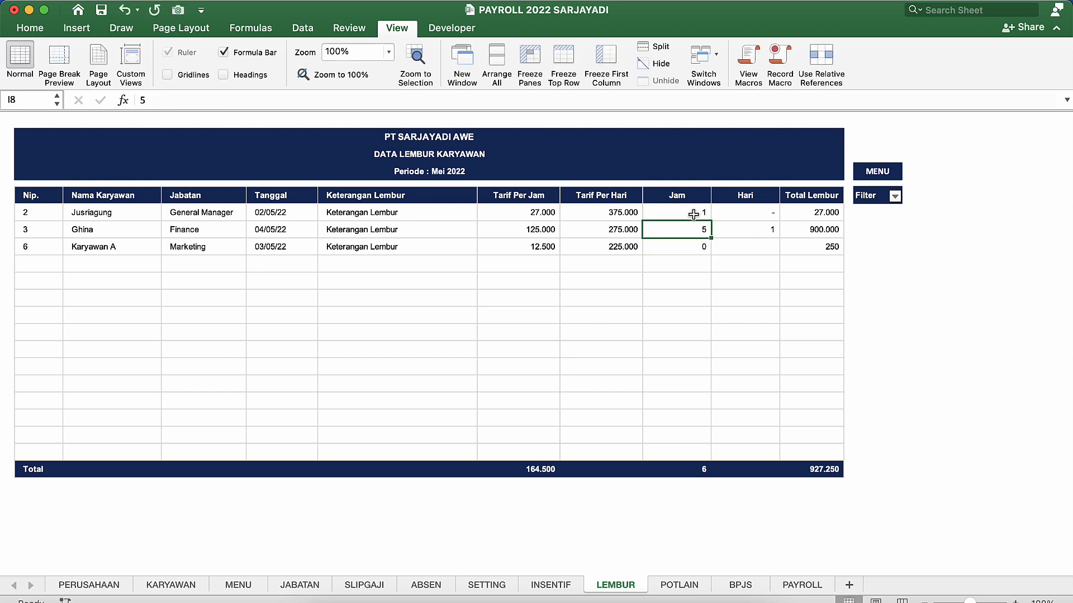
key("Up")
key("shift+Right")
key("shift+Right")
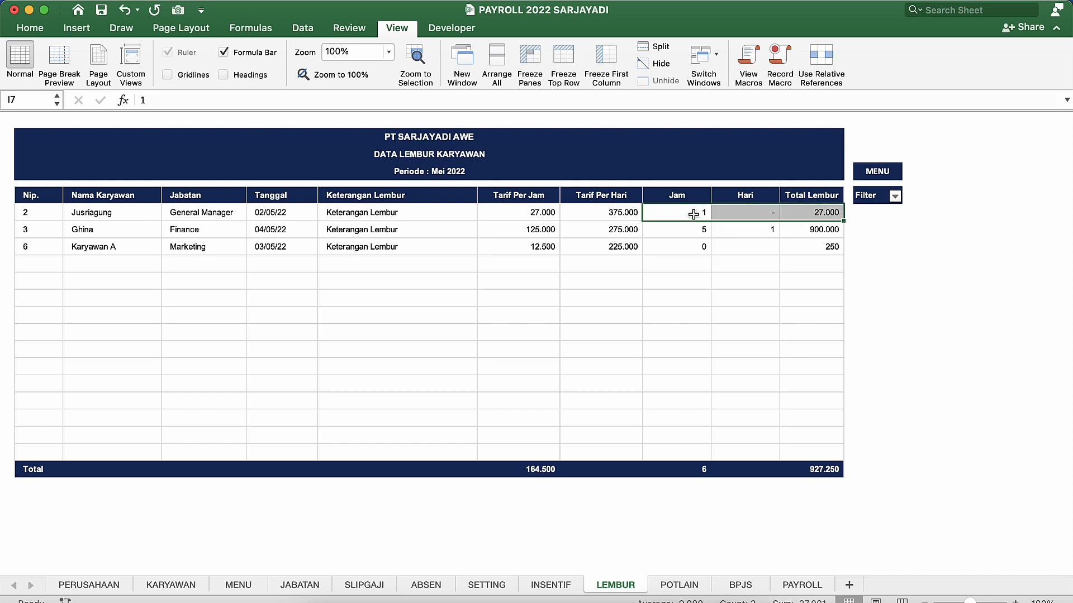
key("Right")
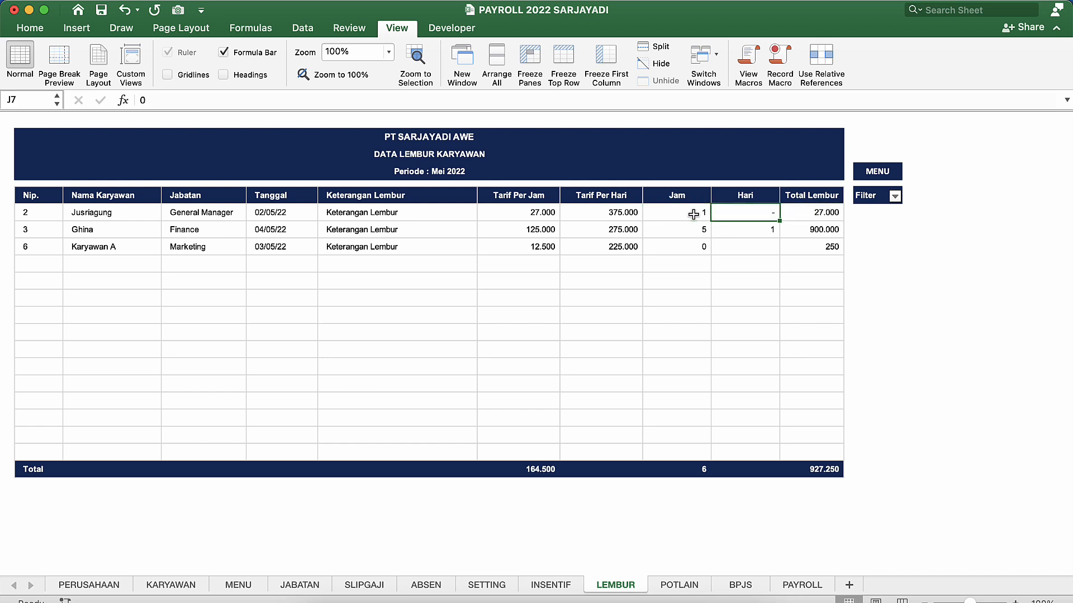
key("Left")
key("shift+Right")
key("shift+Right")
key("super+c")
key("Down")
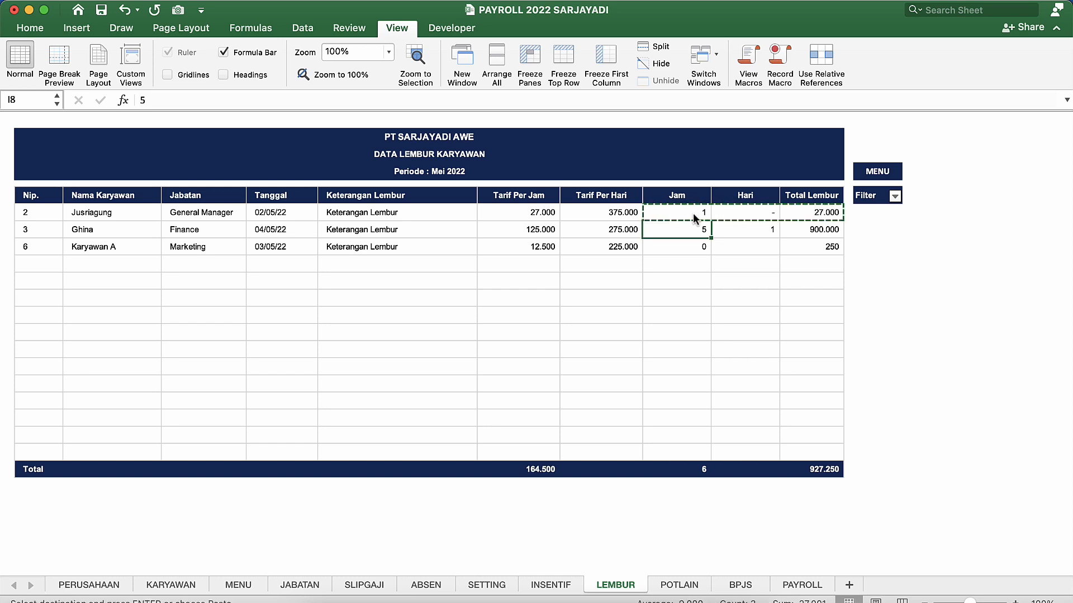
key("shift+Down")
key("shift+Down")
key("shift+Down")
key("shift+Down")
key("shift+Down")
key("shift+Down")
key("shift+Down")
key("shift+Down")
key("shift+Down")
key("shift+Down")
key("shift+Down")
key("shift+Down")
key("shift+Right")
key("shift+Right")
key("Return")
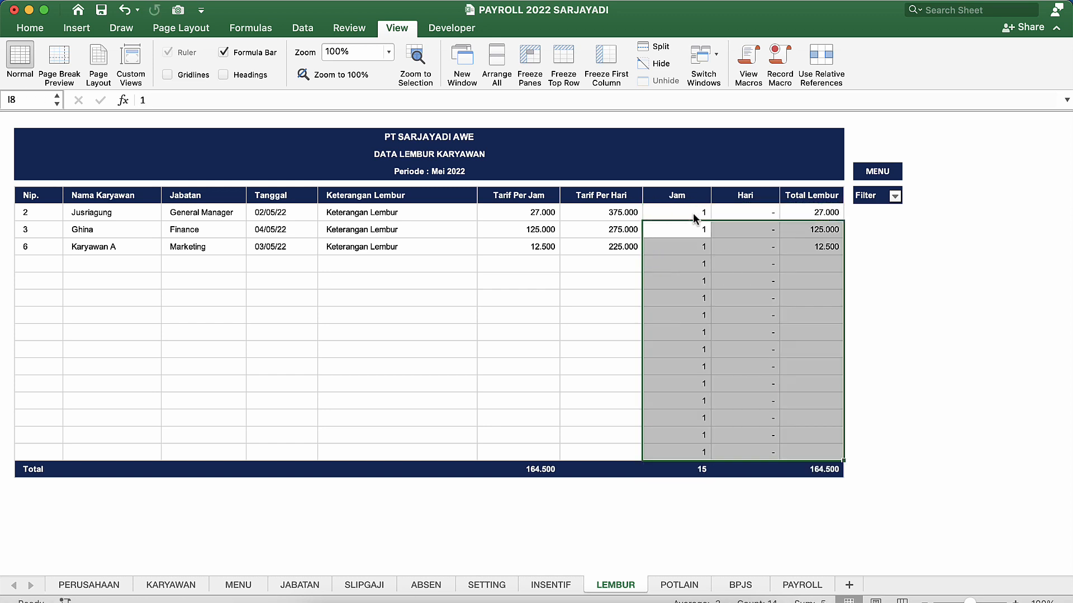
Clear the Jam cells of all the empty overtime rows below the Nip 6 row.
key("Down")
key("Down")
key("shift+Down")
key("shift+Down")
key("shift+Down")
key("shift+Down")
key("shift+Down")
key("shift+Down")
key("shift+Down")
key("shift+Down")
key("shift+Down")
key("shift+Down")
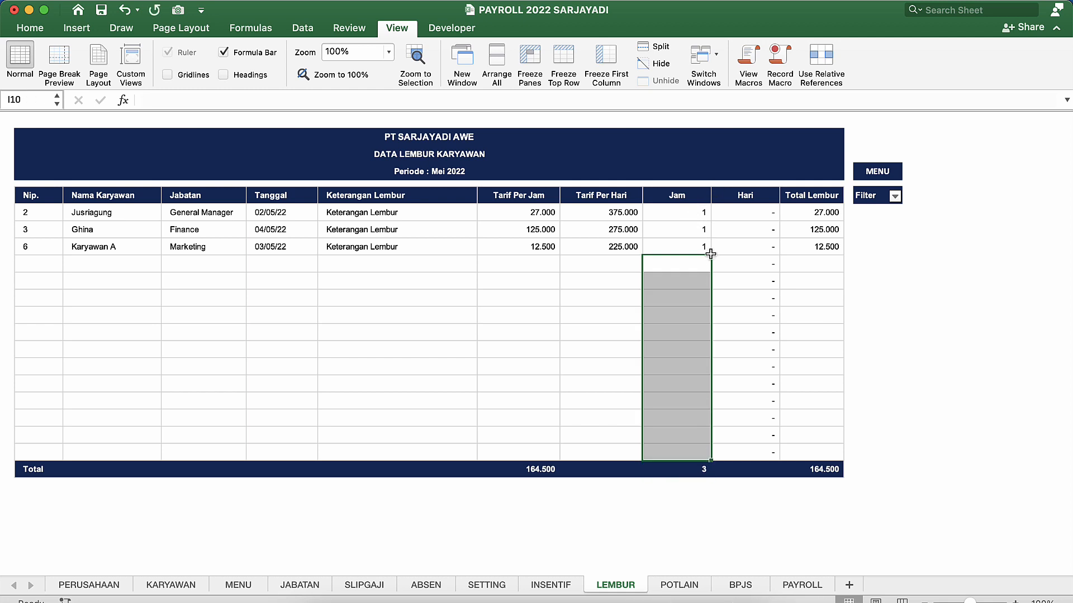
Set the Jam value of the Nip 6 overtime row to 0.
left_click(741, 254)
left_click(698, 223)
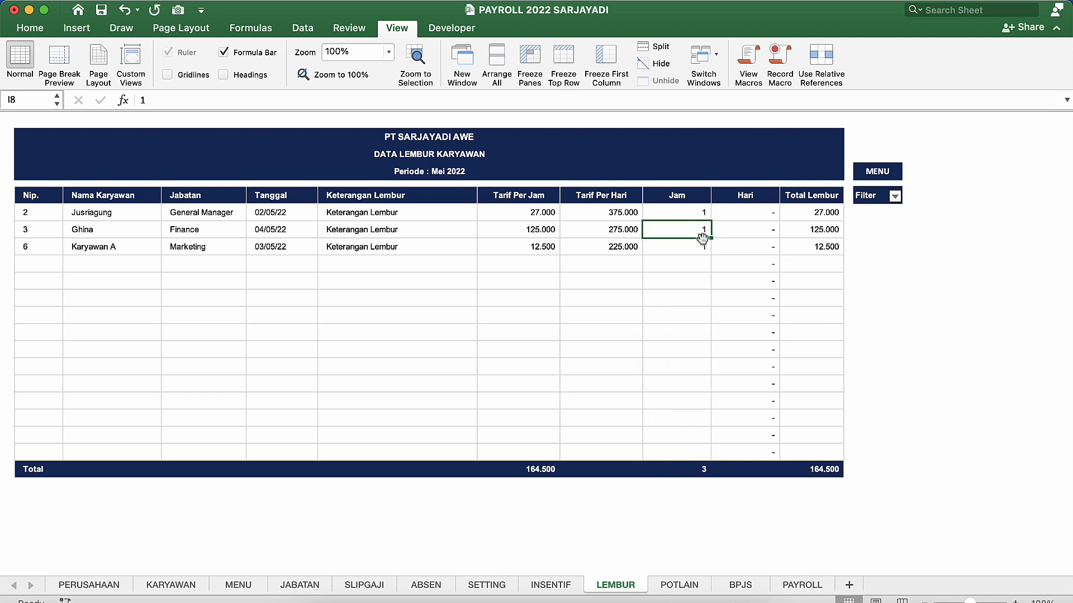
left_click(702, 246)
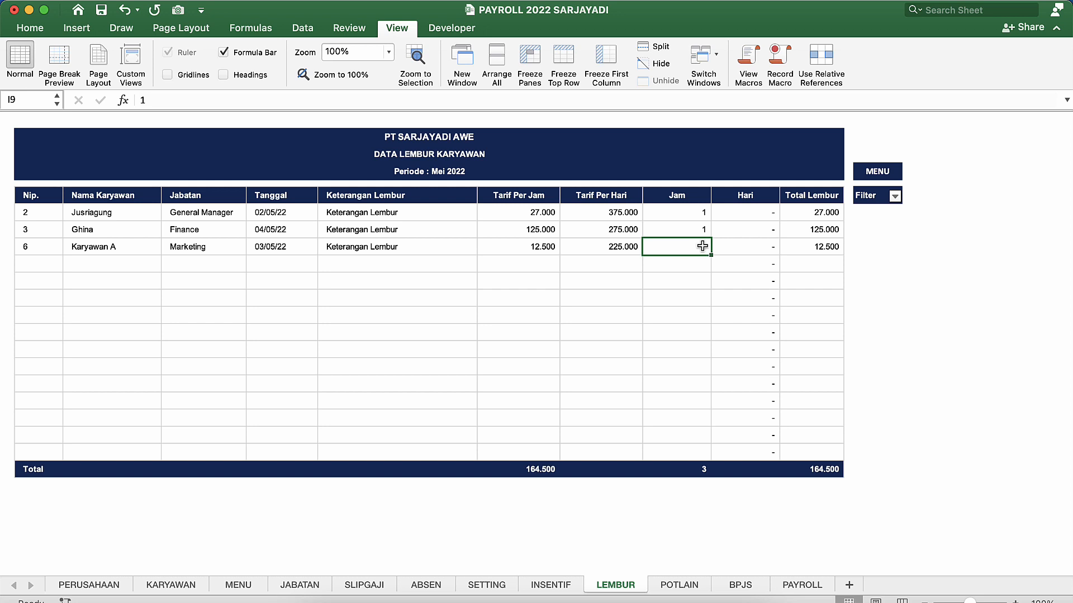
type("0")
key("Return")
Clear the Hari cells of all the empty overtime rows below the Nip 6 row.
left_click(737, 255)
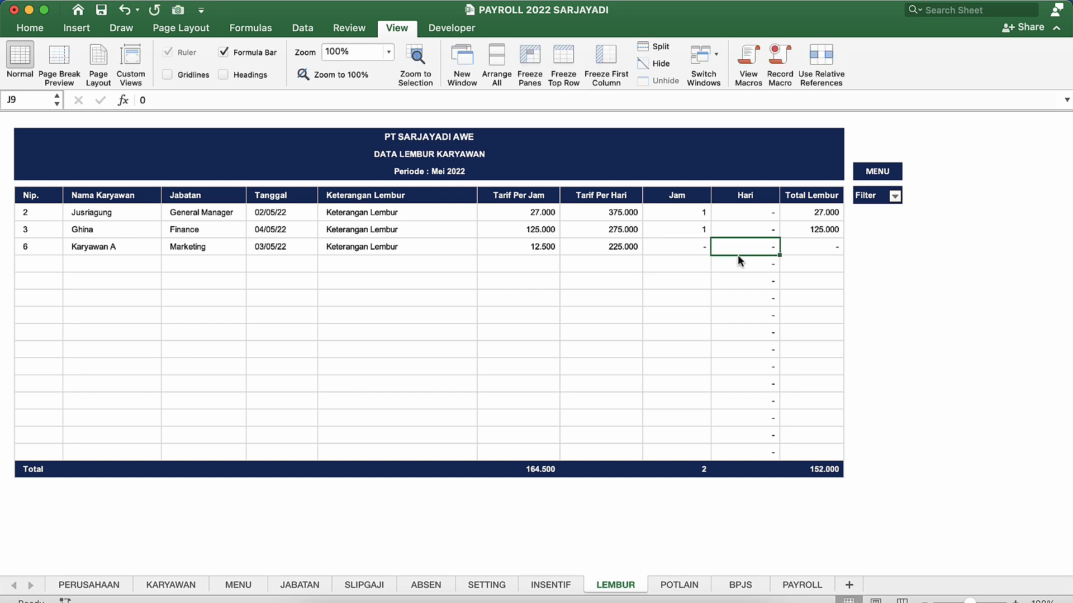
key("Down")
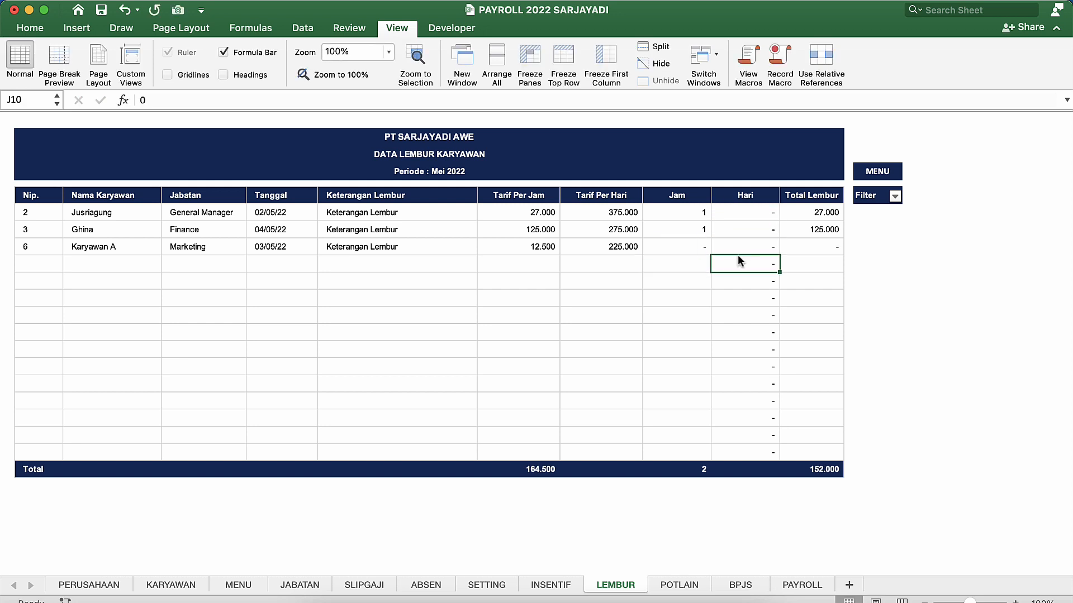
key("super+shift+Down")
key("Up")
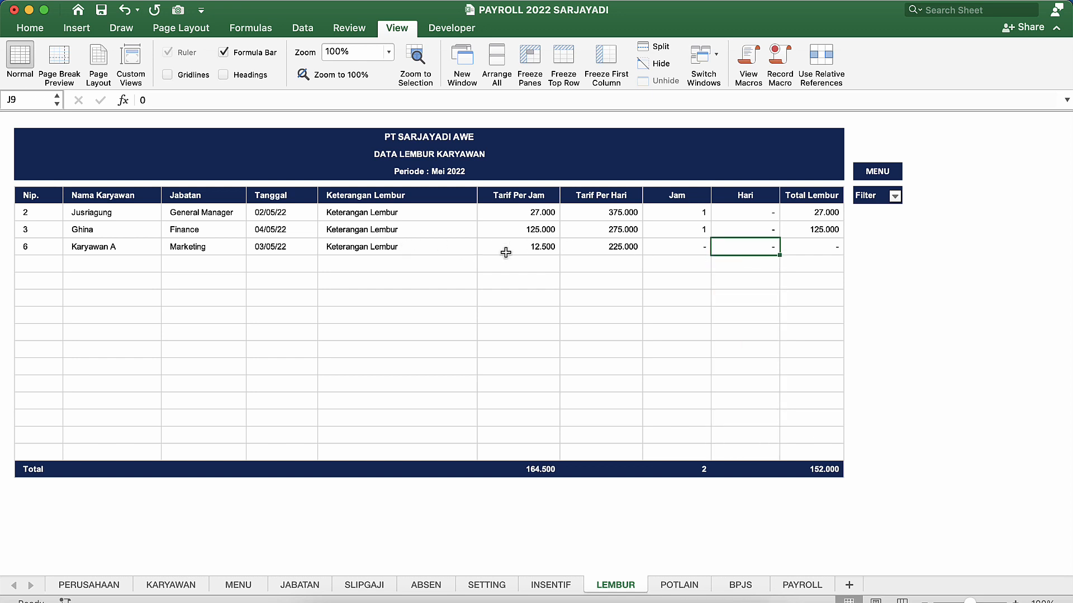
Set the Jam value of the Nip 6 overtime row to 5 and check its Jam and Hari cells.
left_click(616, 246)
left_click(682, 246)
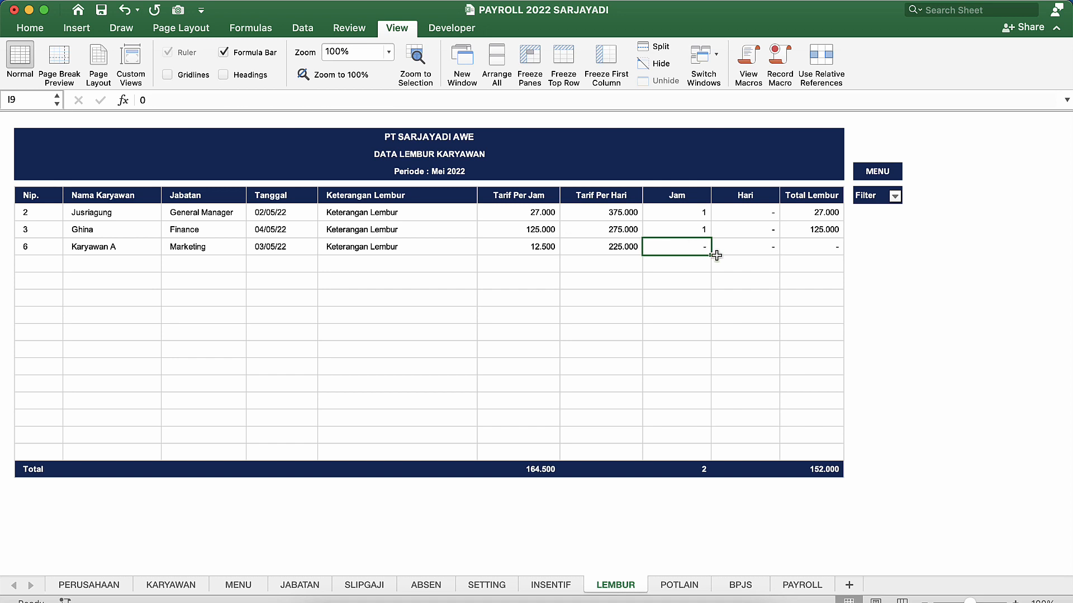
type("5")
key("Return")
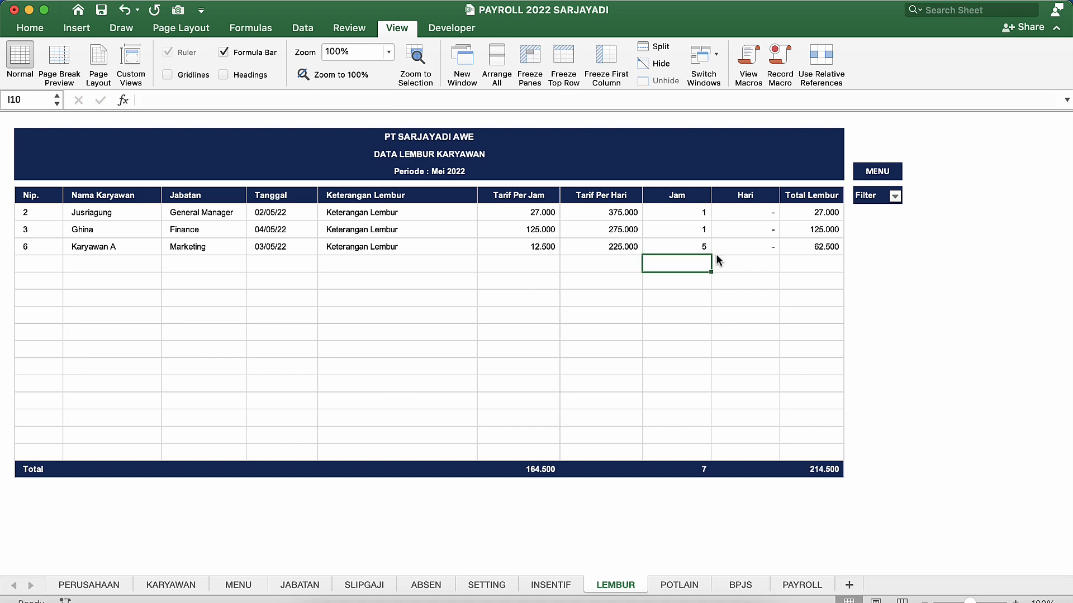
key("Up")
key("Right")
key("Left")
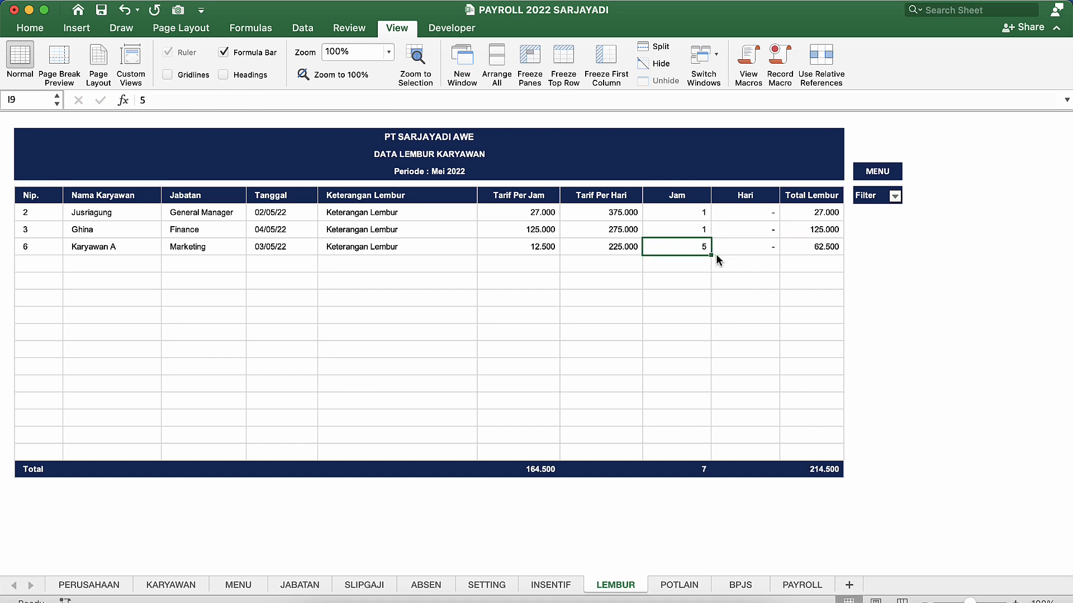
key("Right")
left_click(688, 240)
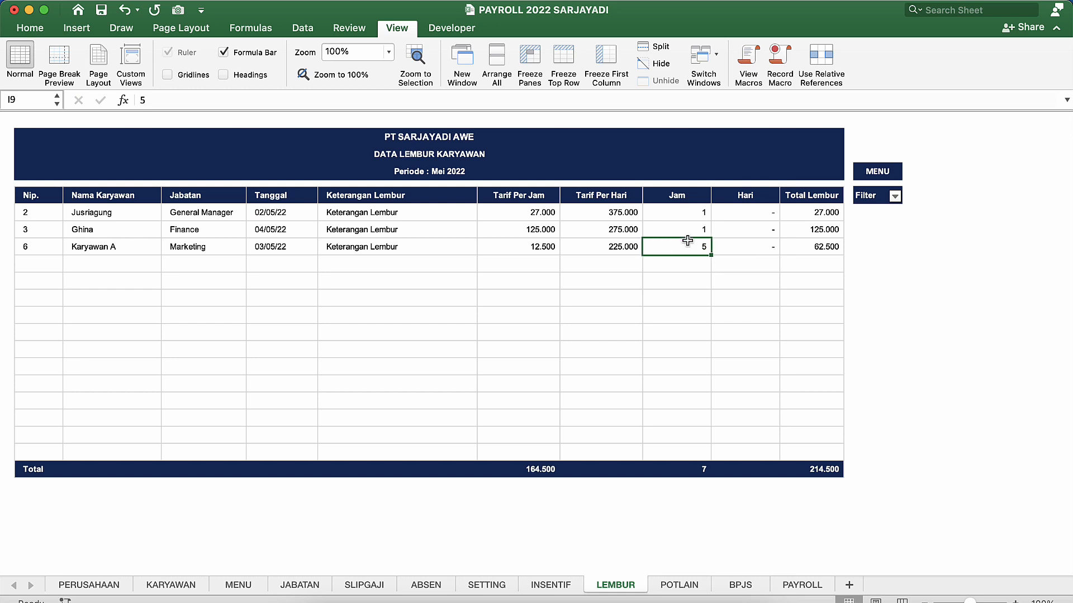
Examine the overtime table's Nip, rate and Total Lembur columns, including the Total Lembur formulas of the three filled rows.
left_click(790, 244)
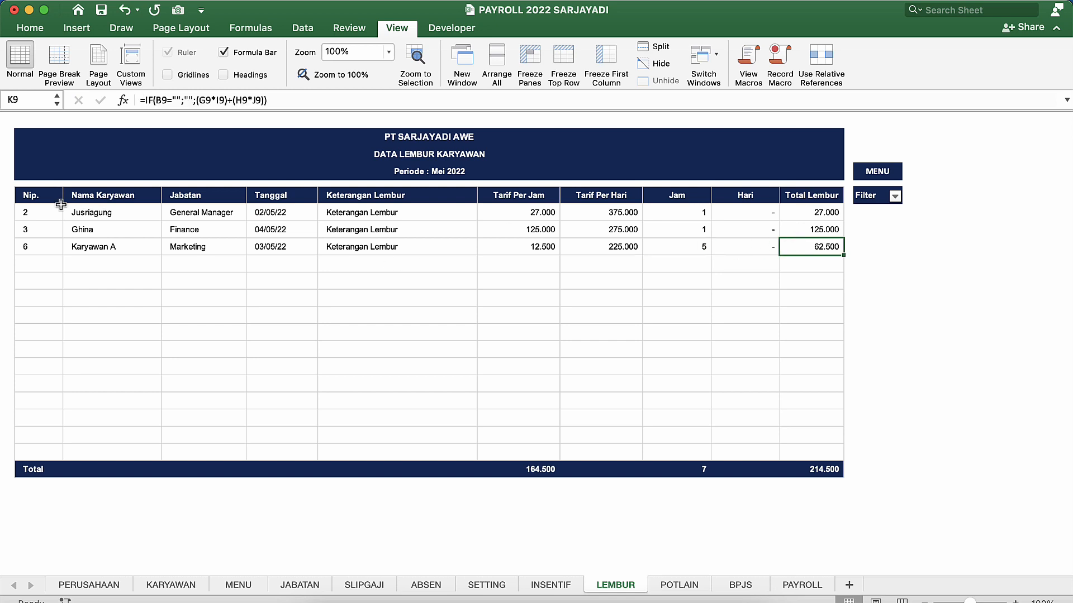
left_click_drag(35, 195, 45, 396)
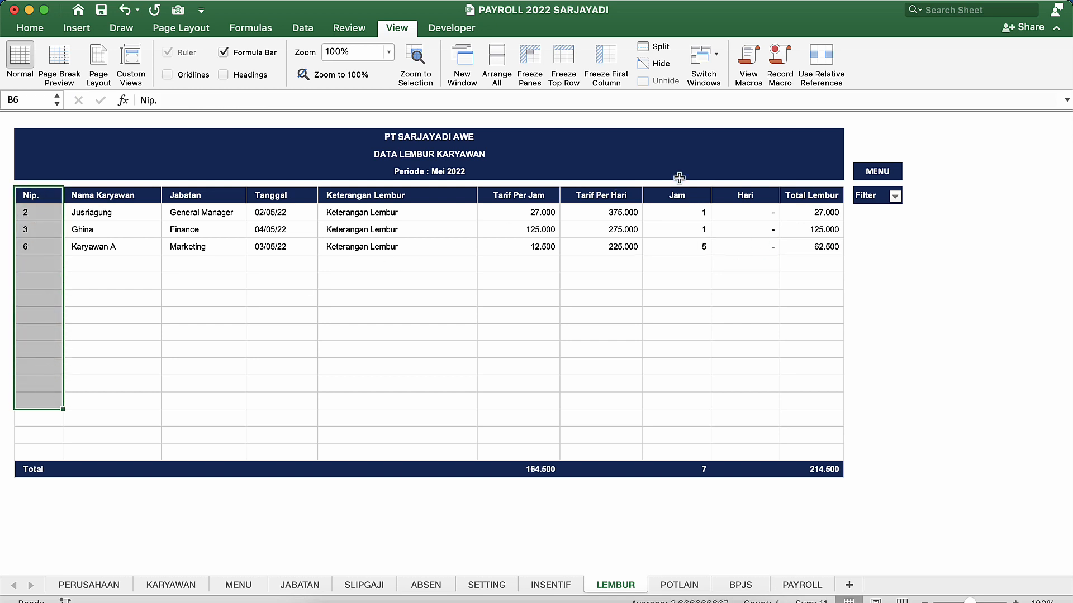
left_click_drag(822, 195, 810, 450)
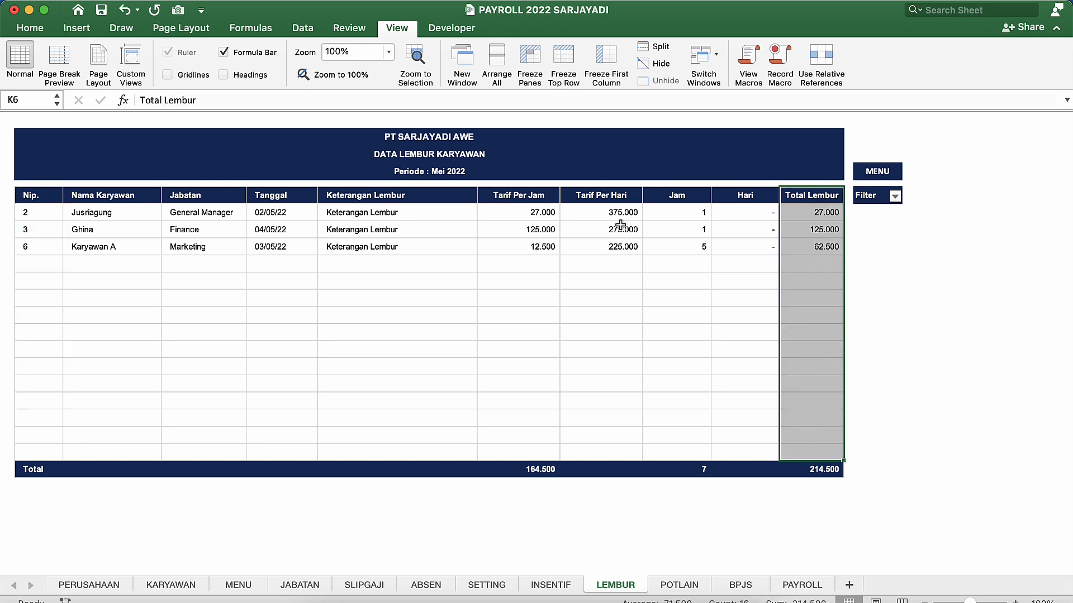
left_click(508, 200)
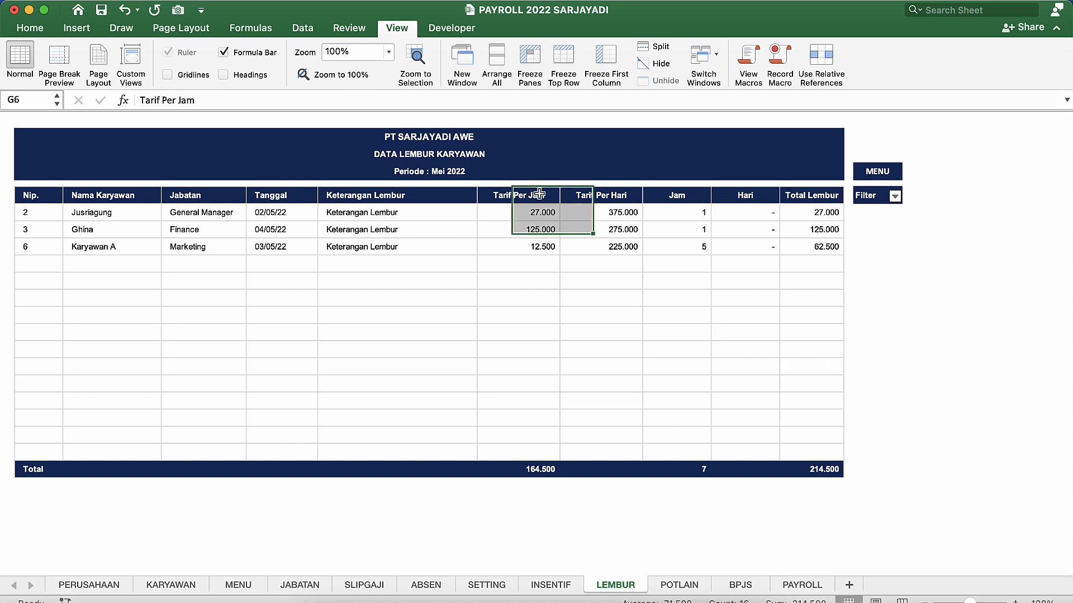
left_click(585, 200)
left_click(675, 211)
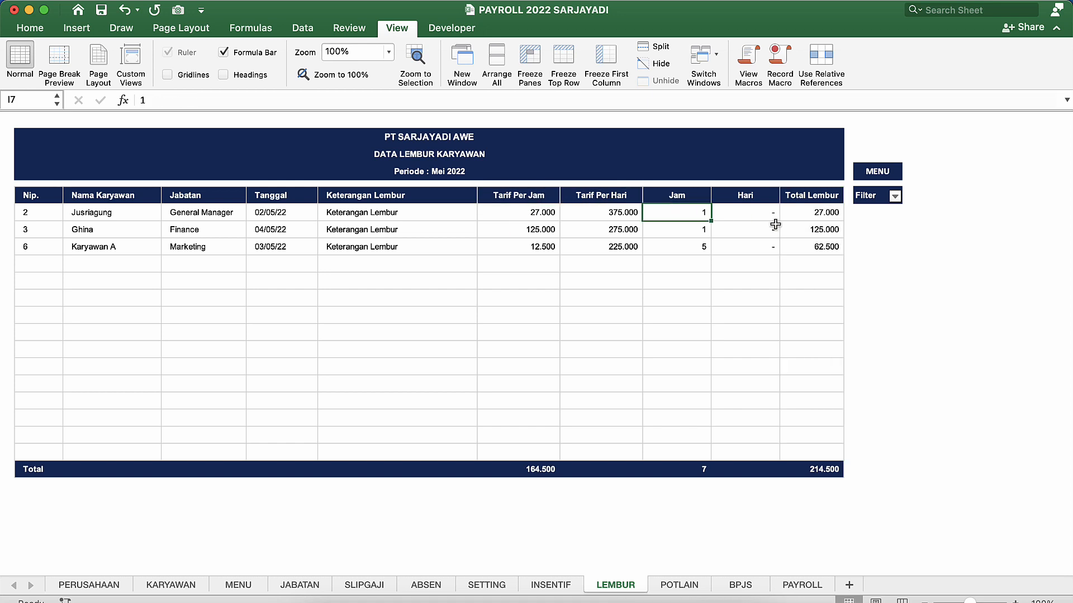
left_click(819, 210)
left_click(821, 233)
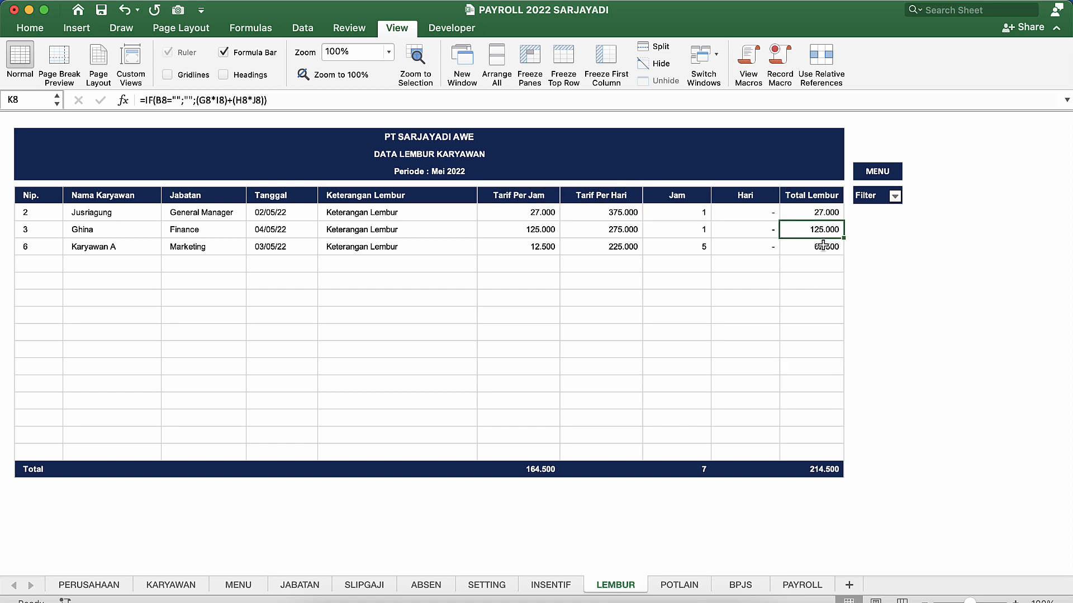
left_click(823, 246)
double_click(832, 247)
key("Return")
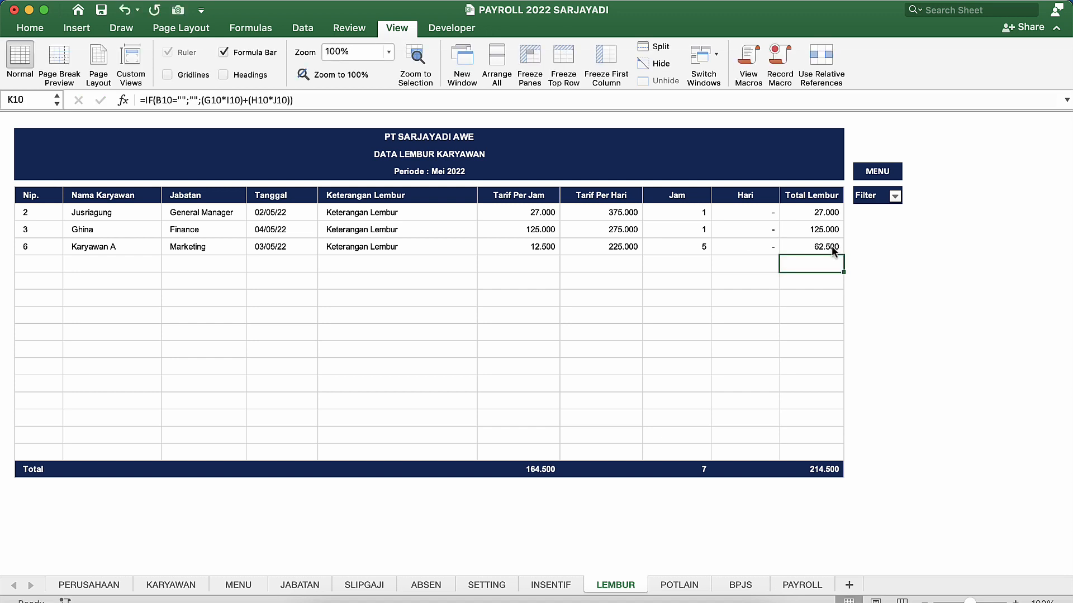
left_click(831, 248)
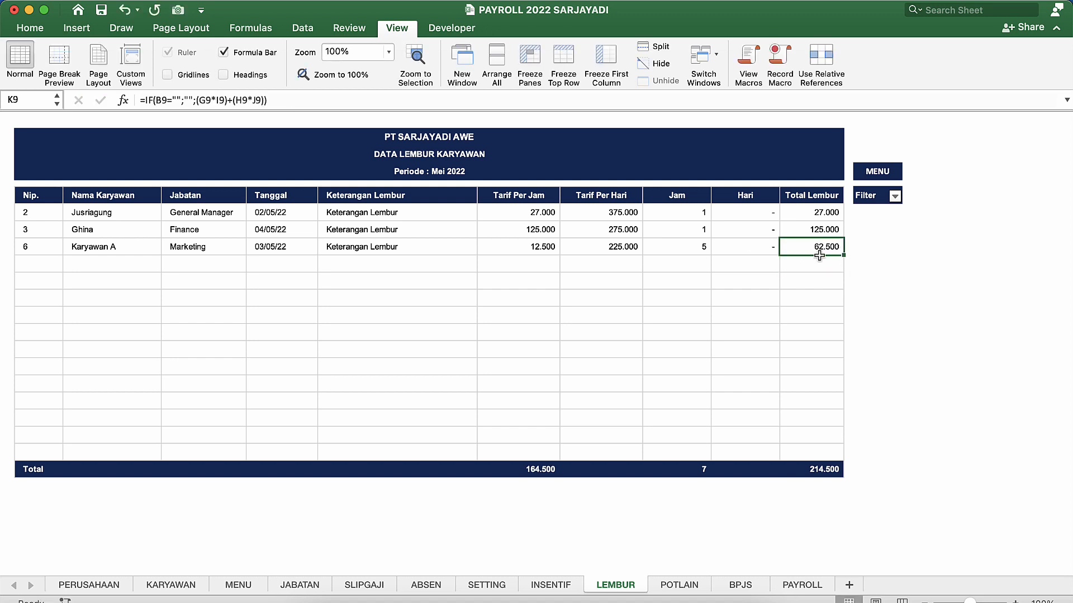
Go through the main menu to the BPJS sheet and look over its BPJS TK and BPJS Kesehatan columns.
left_click(881, 175)
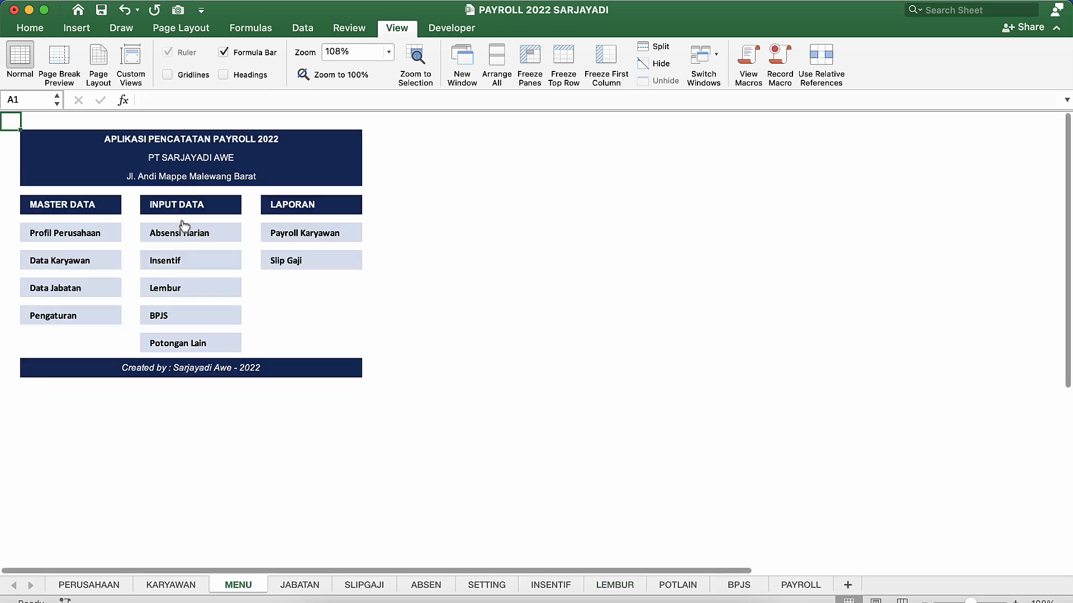
left_click(169, 315)
left_click(244, 243)
left_click(306, 230)
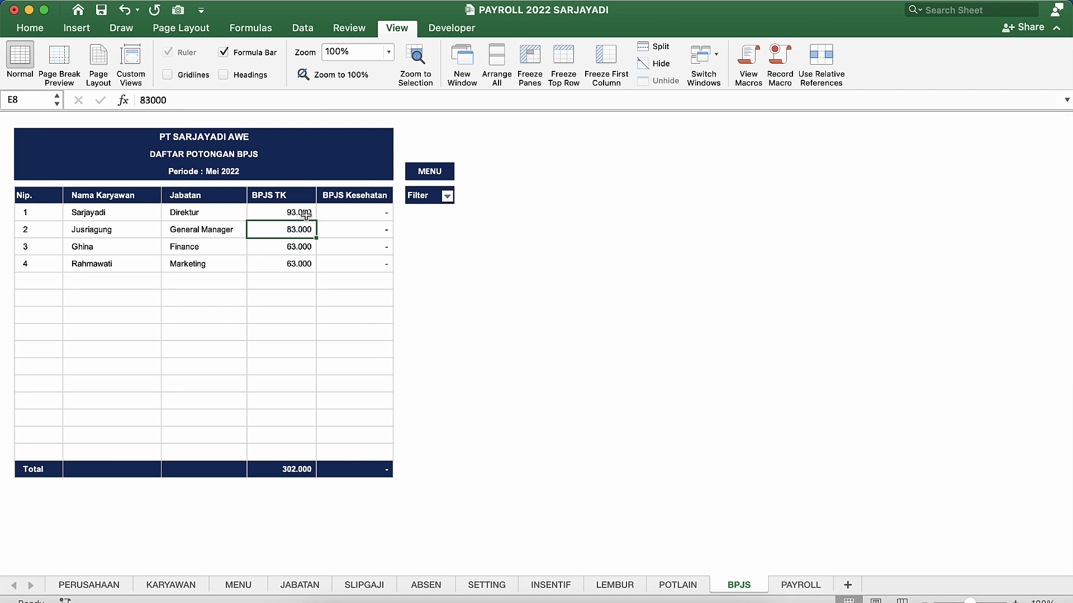
left_click_drag(293, 197, 337, 445)
left_click(209, 352)
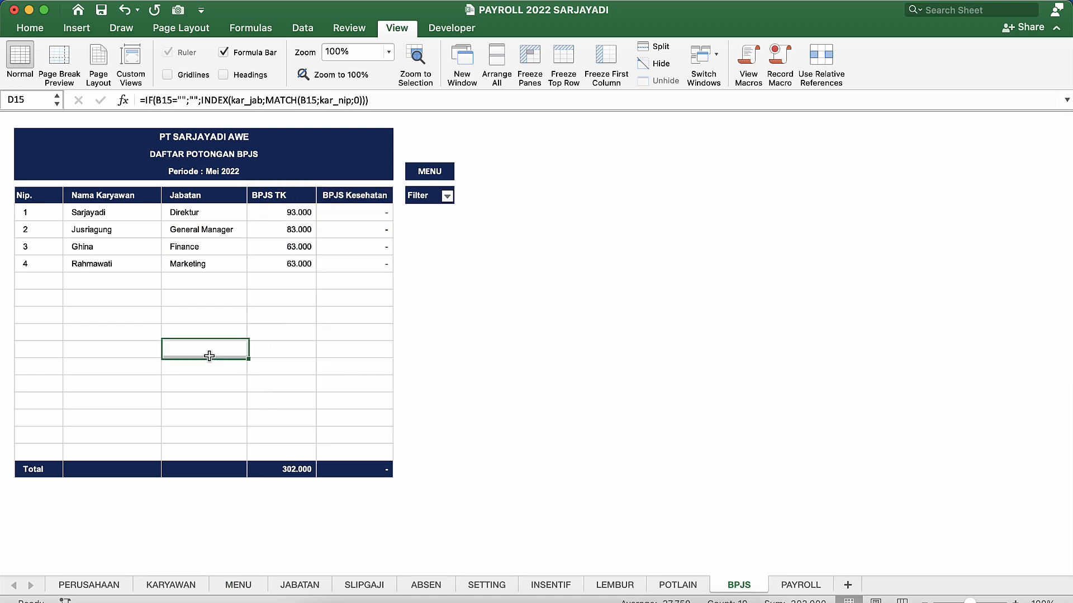
Examine the employee name and Jabatan cells of the Nip 4 row and the two BPJS column headings.
left_click(130, 276)
left_click(36, 261)
left_click(115, 258)
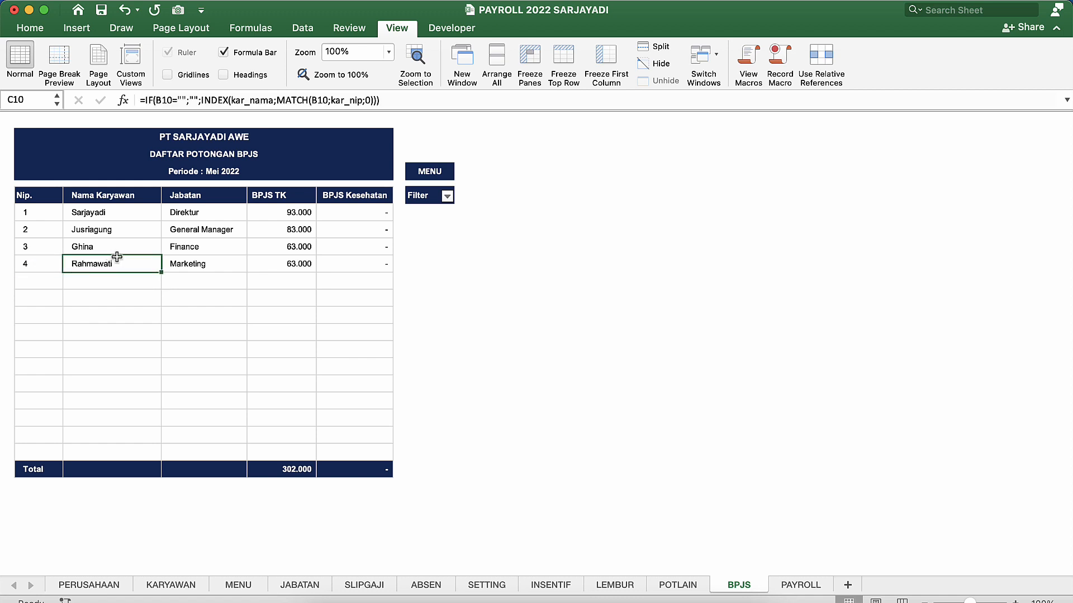
left_click(177, 252)
left_click(292, 198)
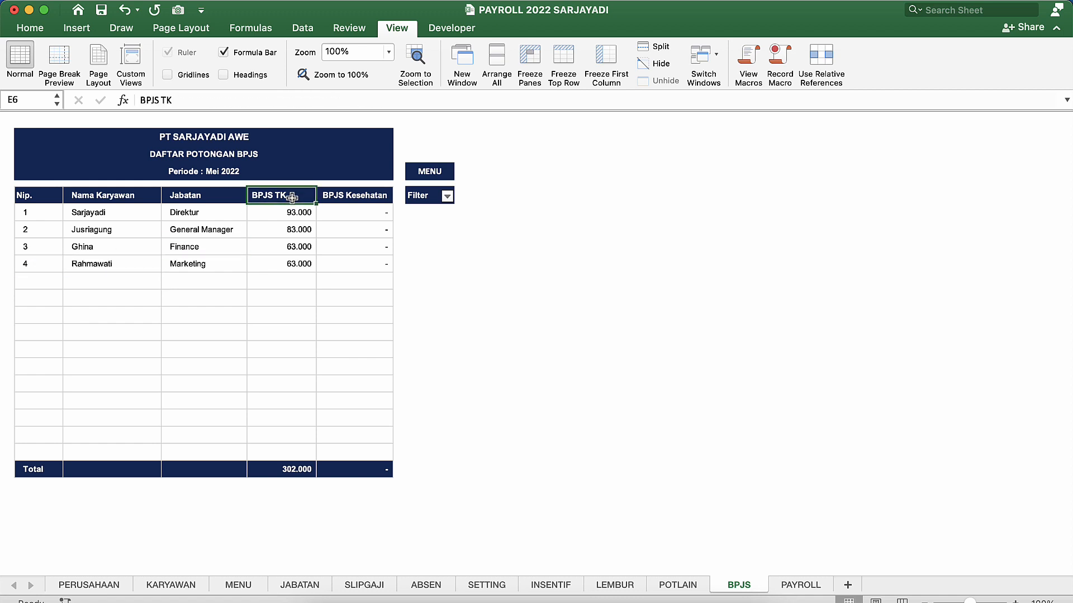
left_click(359, 199)
left_click(358, 232)
left_click(359, 282)
left_click(166, 266)
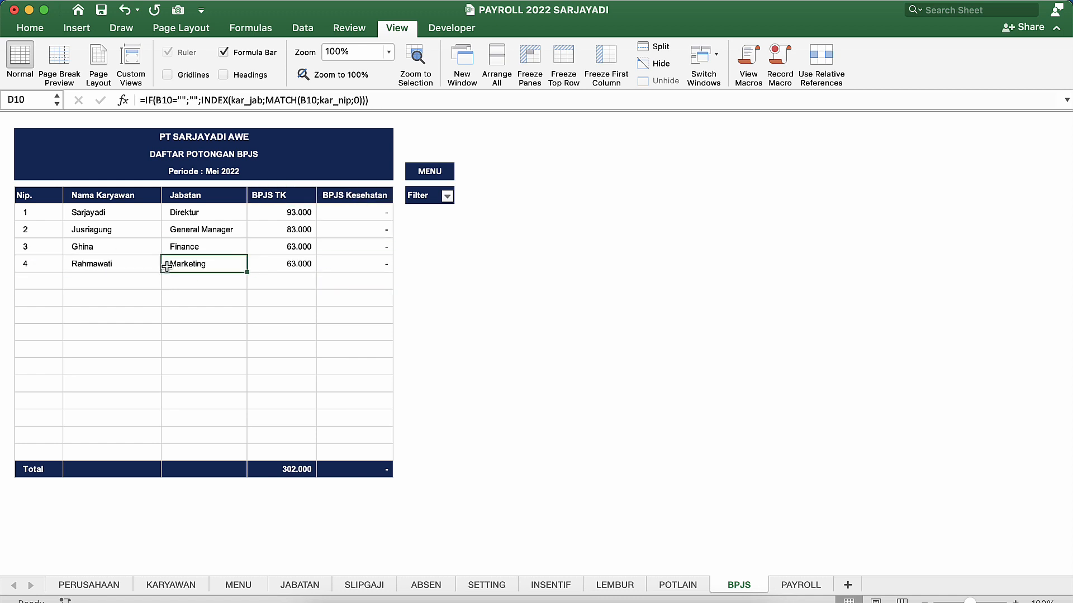
View the Nip choices offered in the first empty BPJS row without choosing one.
left_click(80, 263)
left_click(46, 280)
left_click(66, 282)
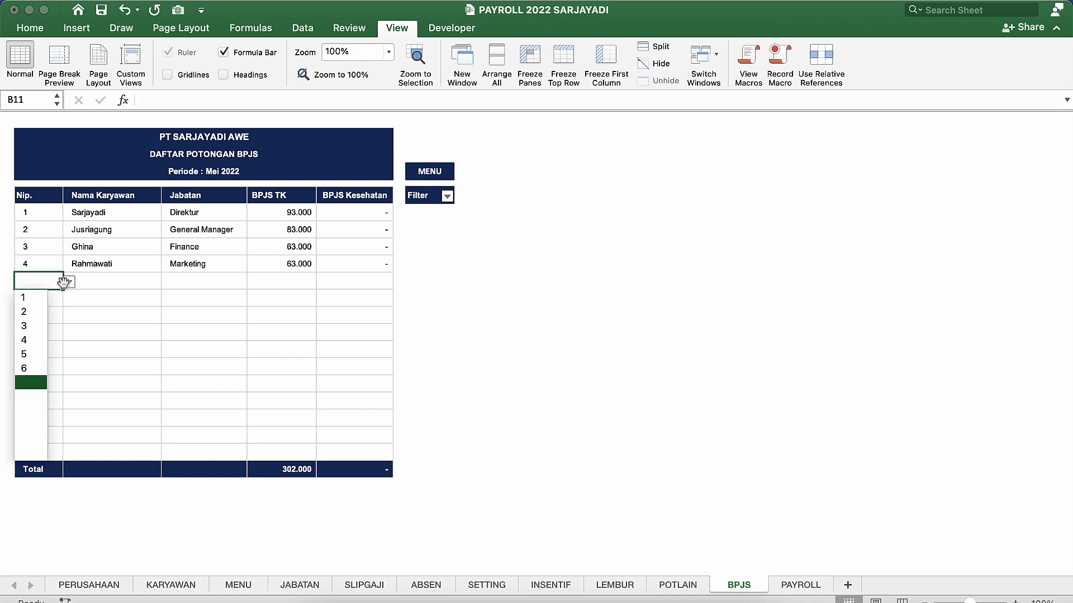
key("Escape")
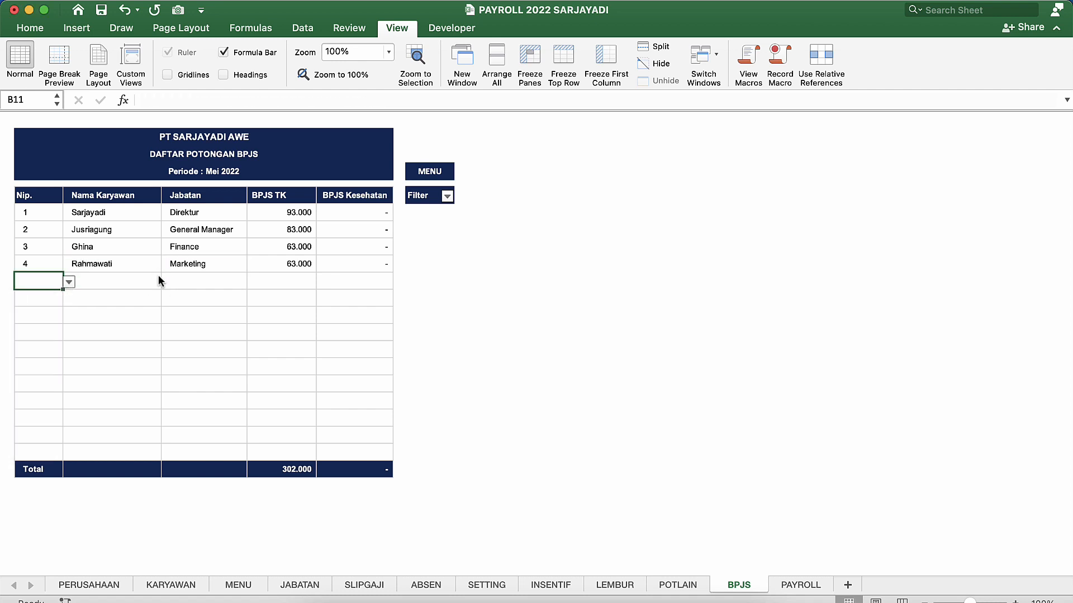
Review the BPJS TK column and the BPJS Kesehatan column from their headings down to the Total row.
left_click(229, 267)
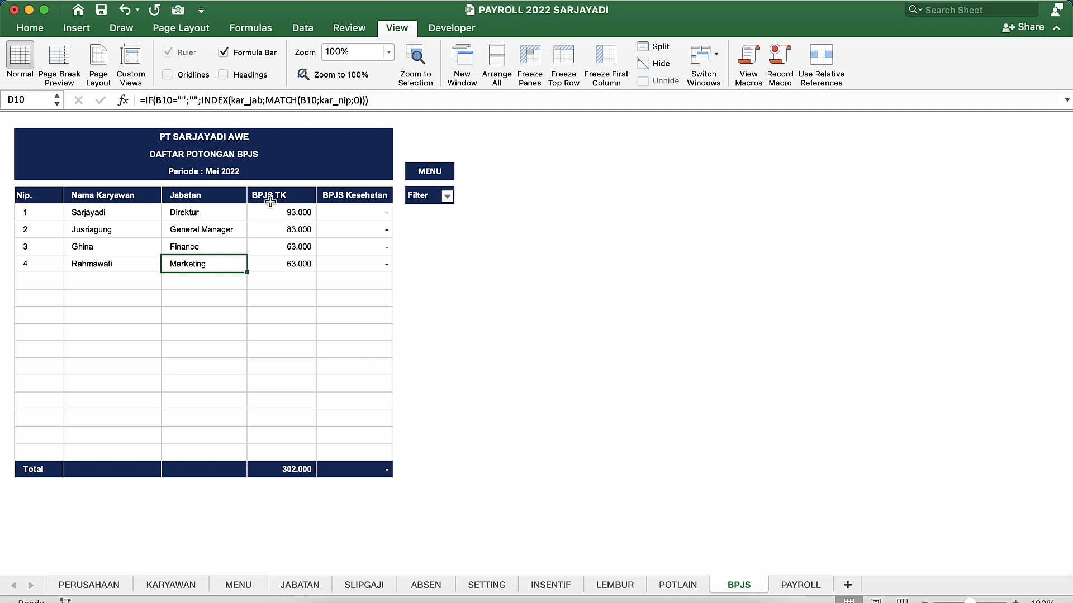
left_click_drag(270, 202, 279, 470)
left_click(347, 199)
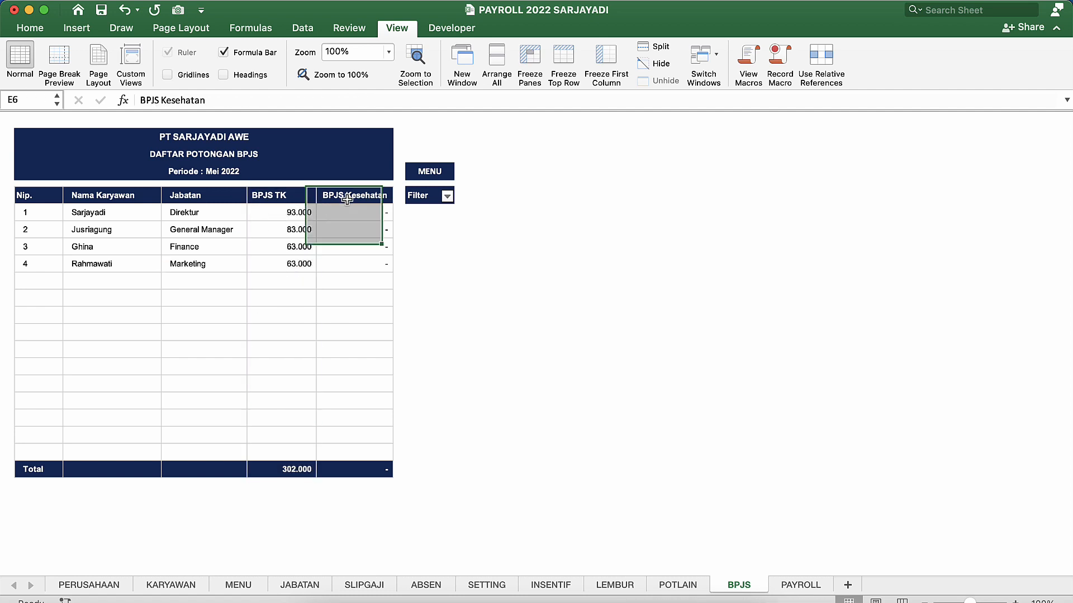
left_click_drag(347, 200, 347, 470)
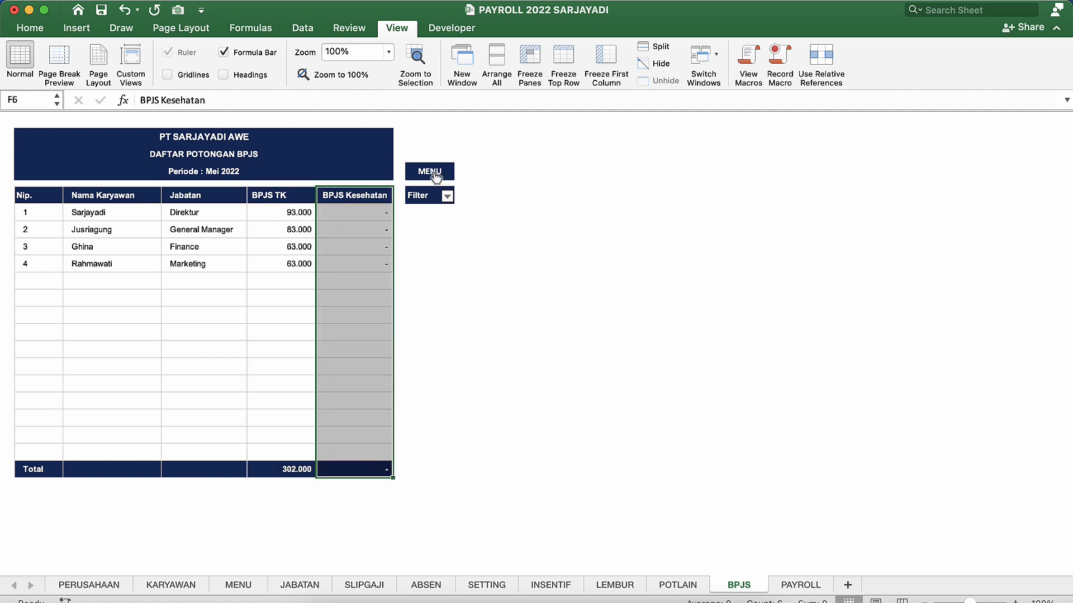
Go through the main menu to the Potongan Lain sheet for other deductions.
left_click(434, 173)
left_click(164, 343)
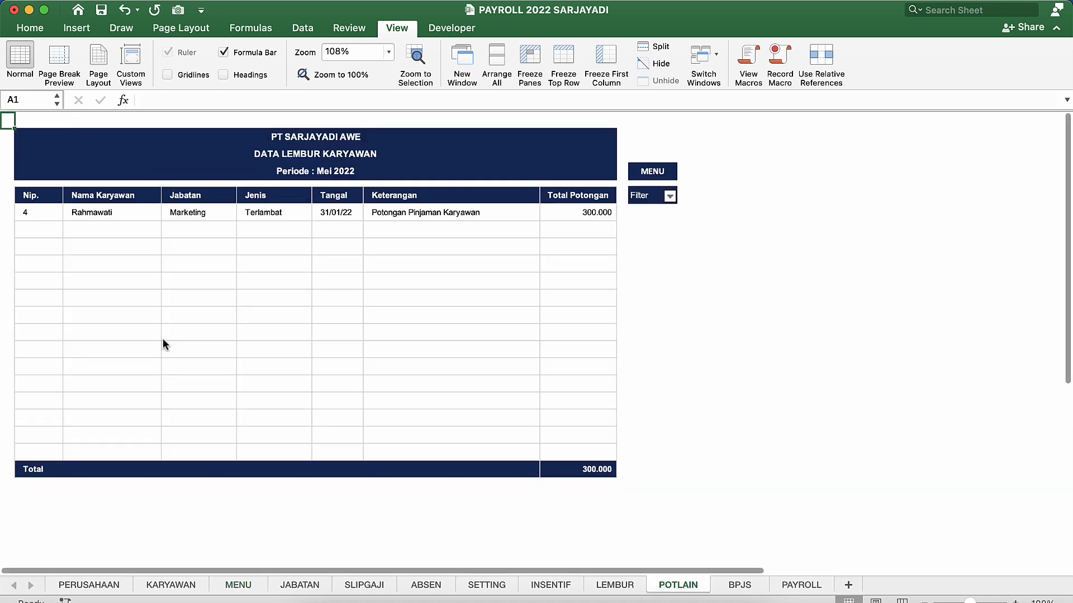
Try out a Nip choice in the first empty row of the other deductions table, and clear the cell again.
left_click(306, 241)
left_click(314, 239)
left_click(159, 229)
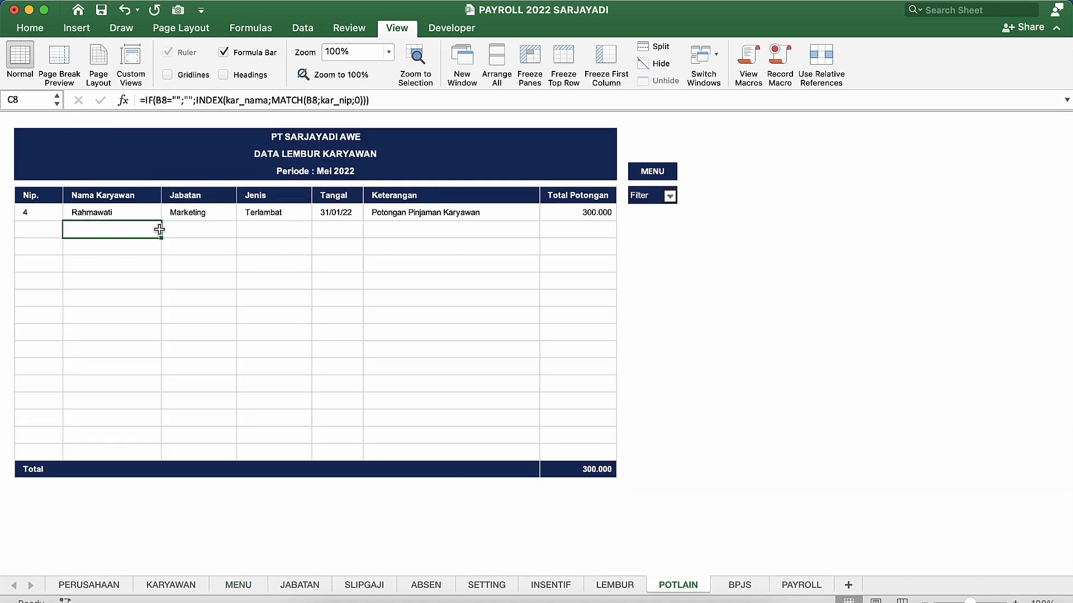
left_click(60, 232)
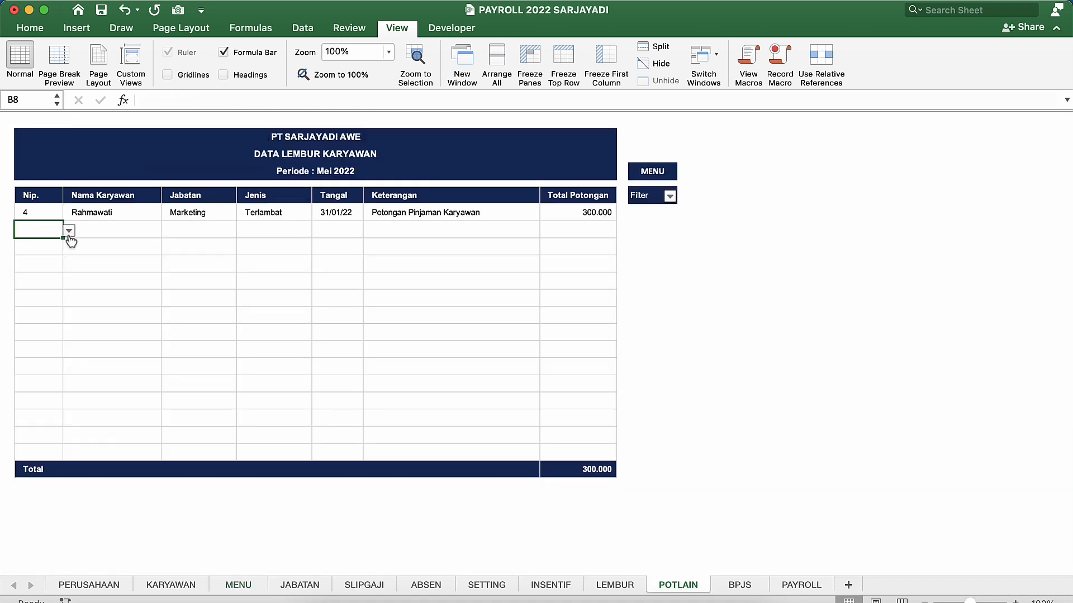
left_click(68, 231)
left_click(30, 317)
key("Delete")
View the Jenis choices in the Nip 4 row and inspect the list source in that cell's data validation settings.
left_click(267, 219)
left_click(317, 214)
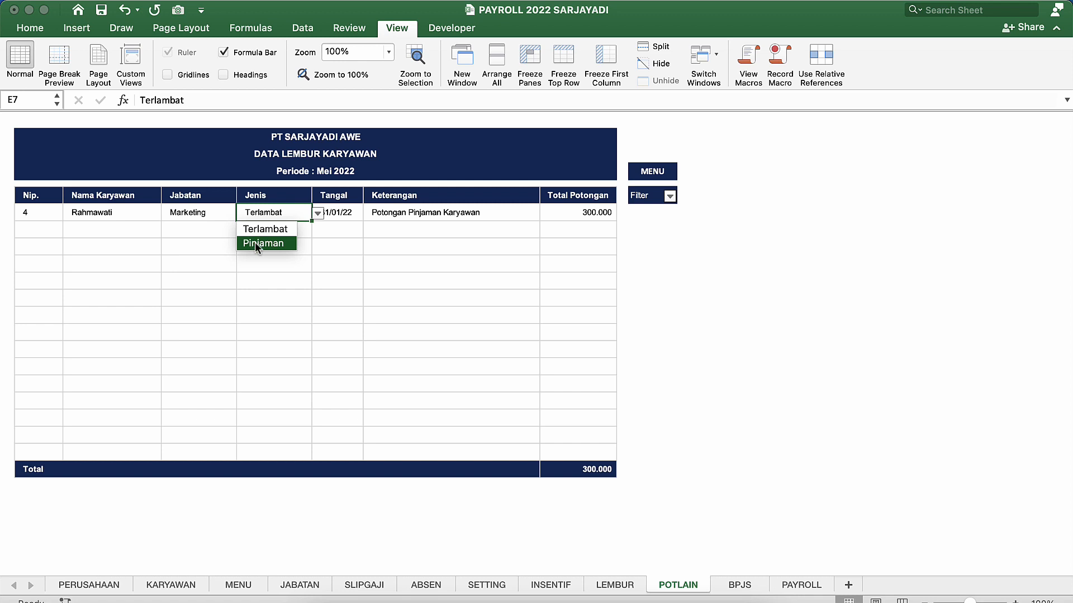
left_click(298, 33)
left_click(300, 30)
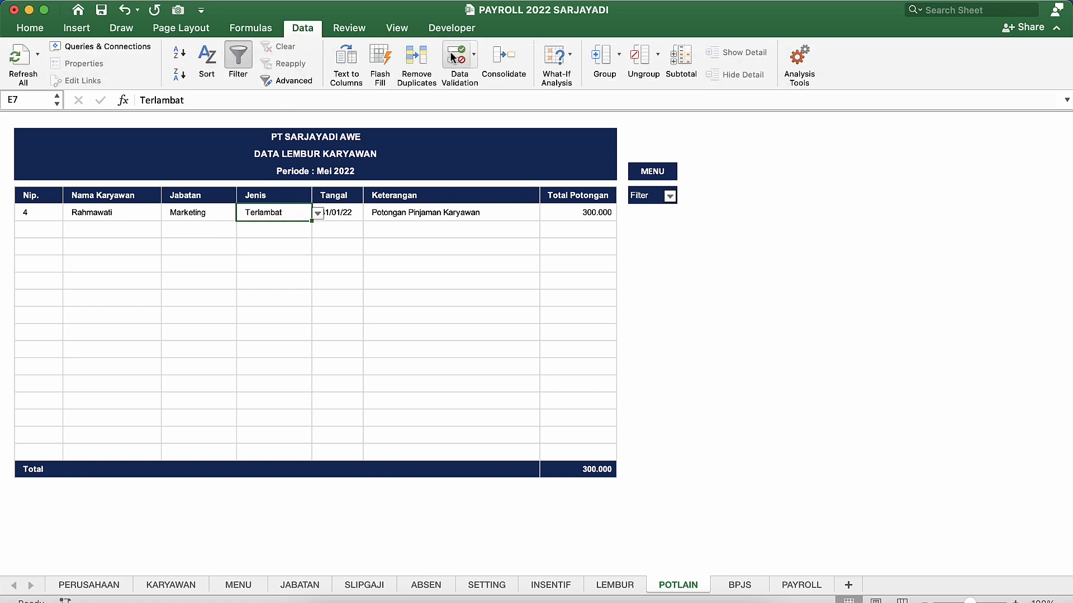
left_click(456, 55)
left_click(501, 257)
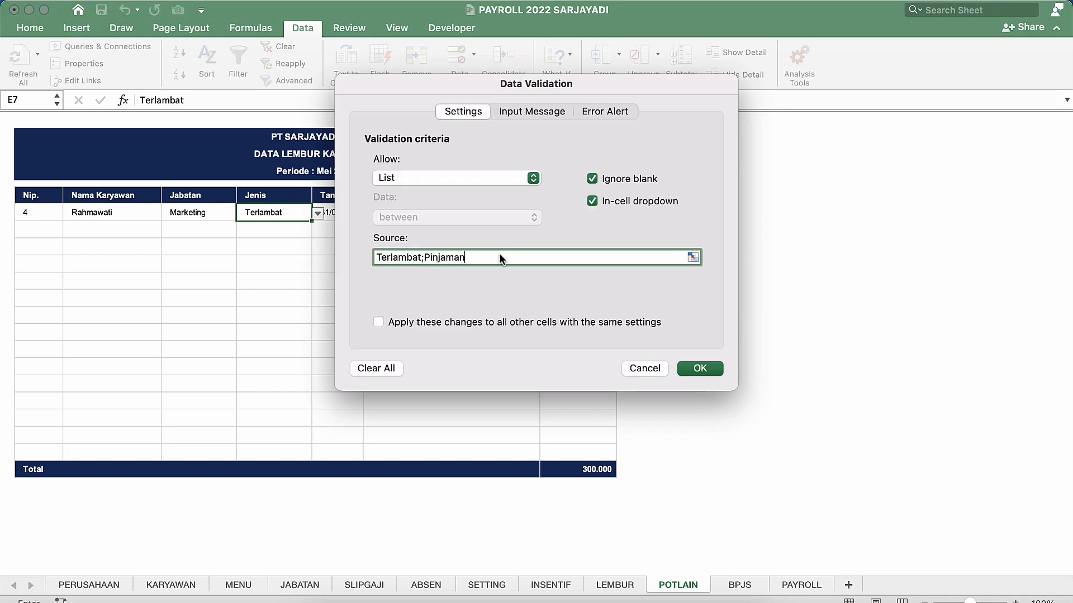
left_click(645, 368)
Examine the Keterangan column and the Total Potongan column around the first deduction rows.
left_click(421, 287)
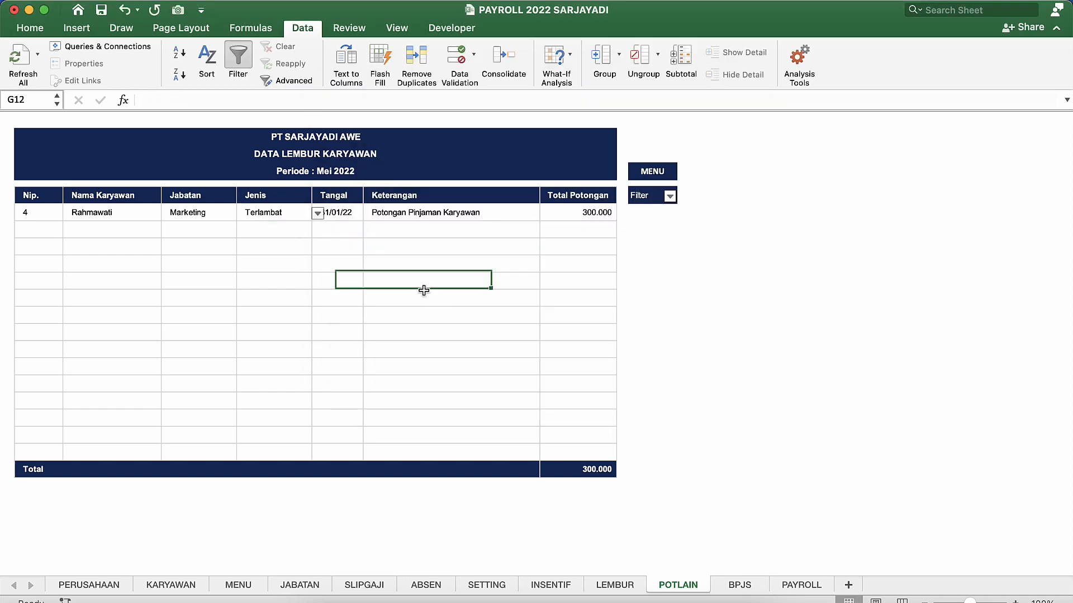
left_click(440, 216)
left_click(419, 233)
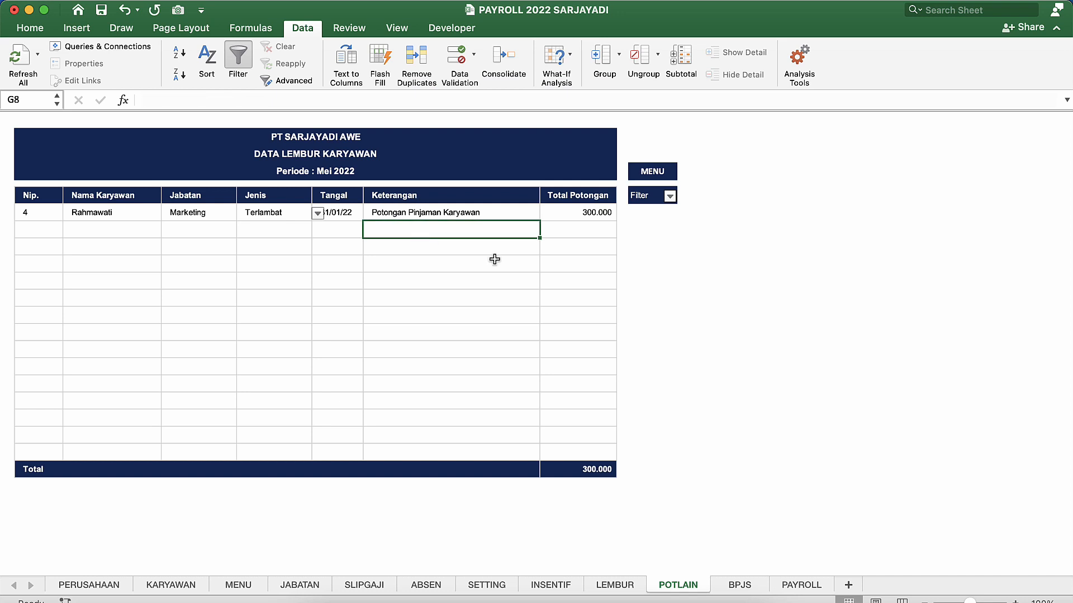
left_click(494, 259)
left_click(574, 227)
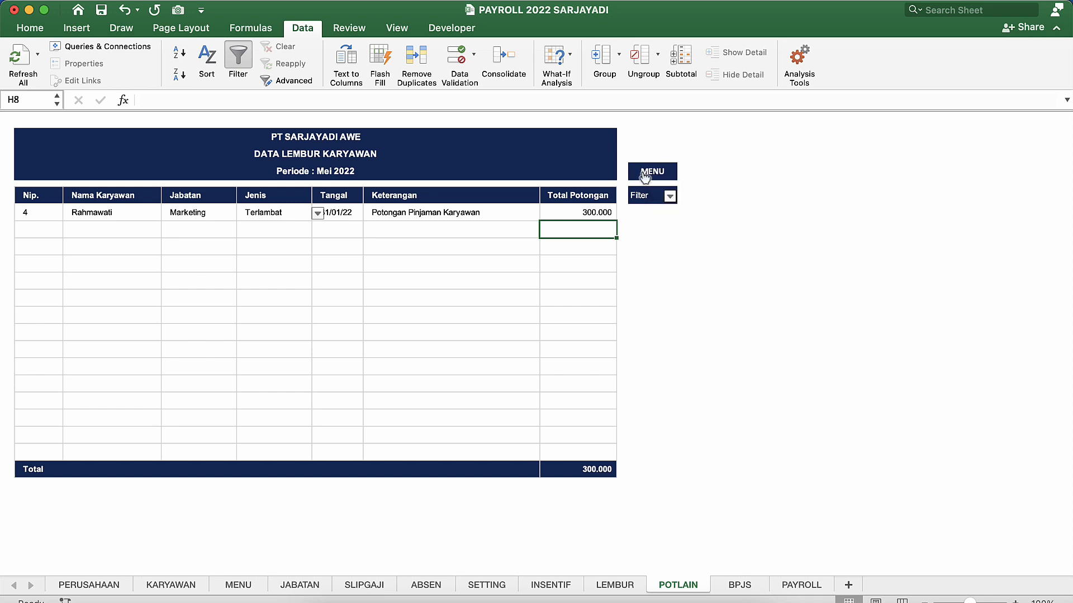
Go through the main menu to the Payroll Karyawan report.
left_click(645, 175)
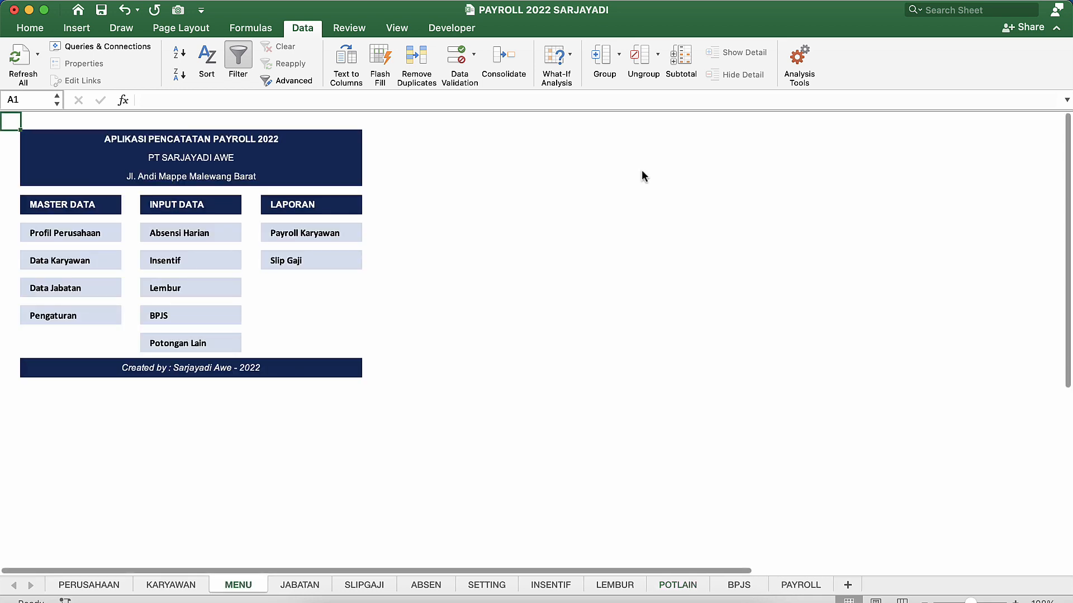
left_click(278, 318)
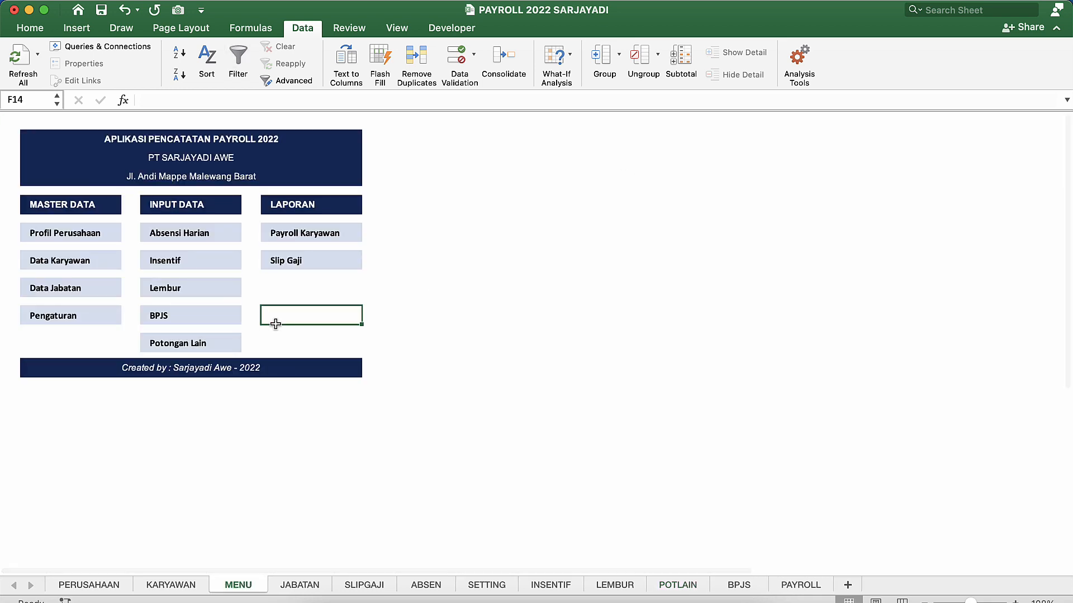
left_click(306, 235)
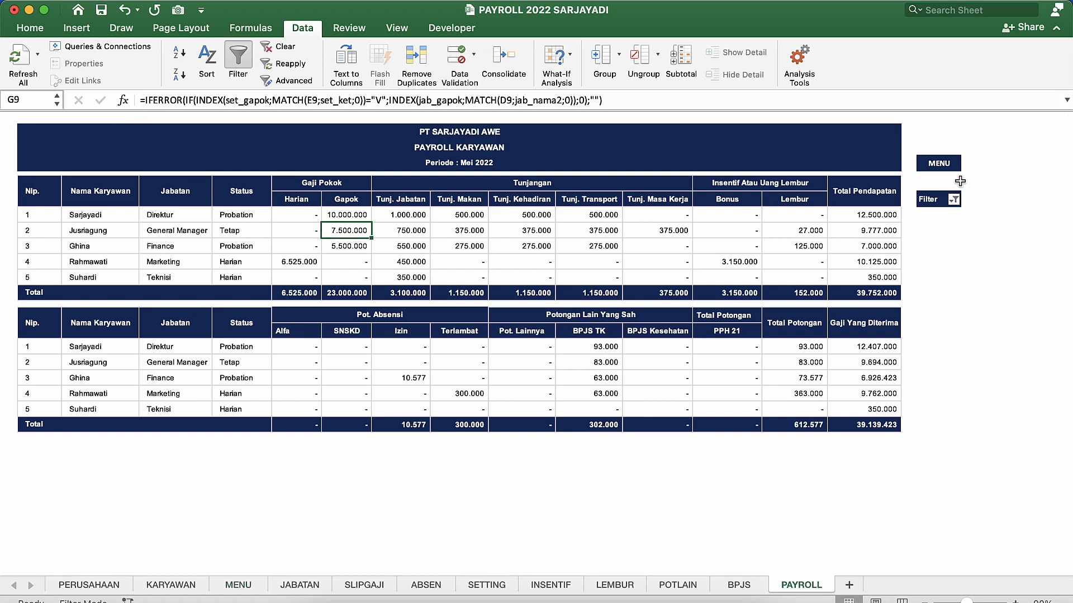
Select all values in the payroll sheet's row filter so the empty rows are included.
left_click(954, 205)
left_click(953, 198)
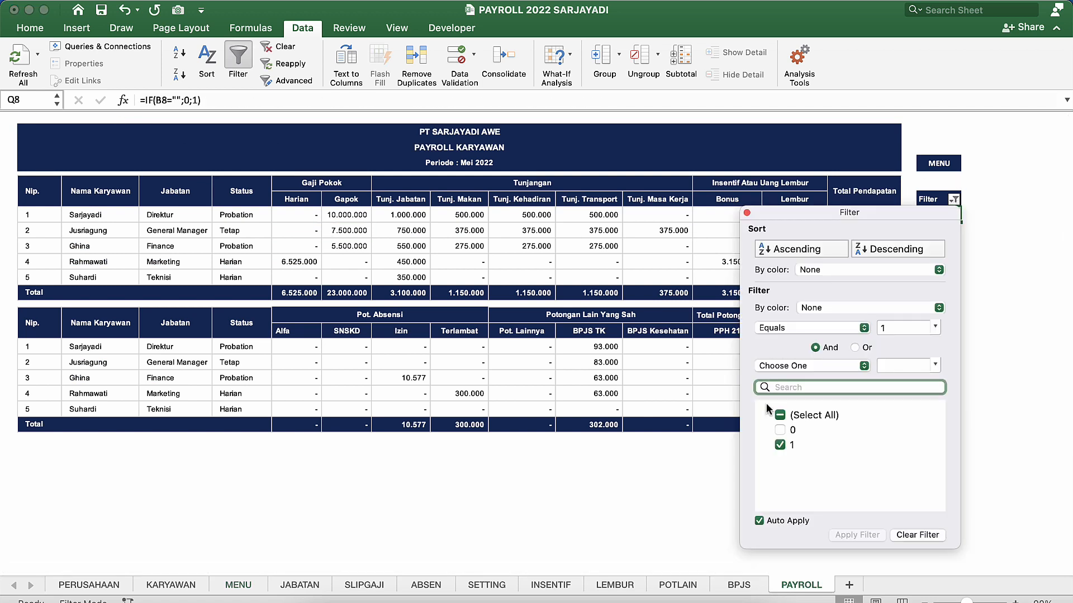
left_click(783, 416)
left_click(501, 388)
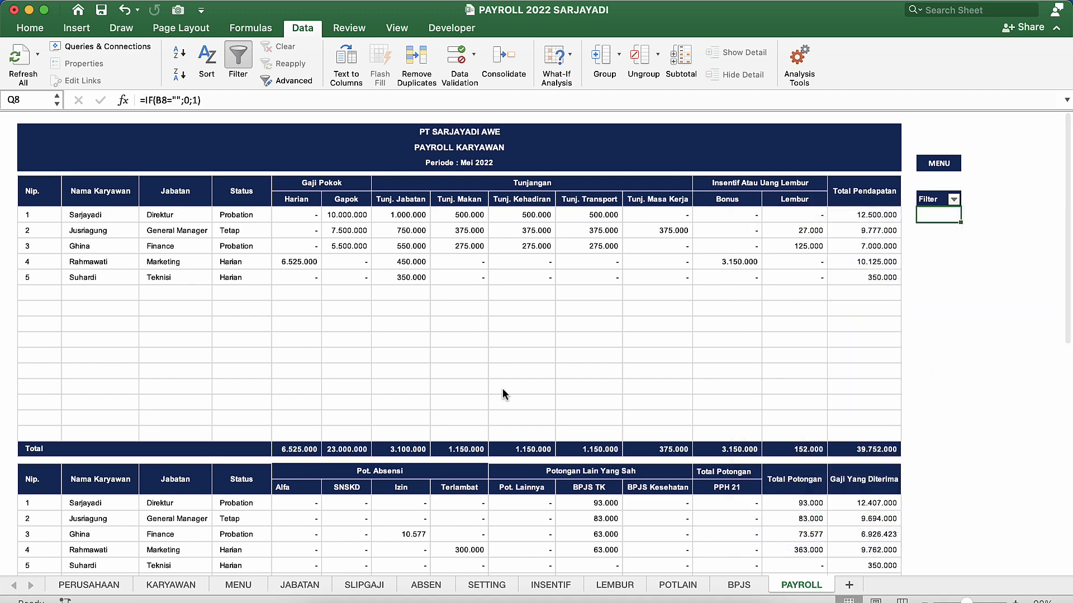
Look over the earnings and deductions tables of the payroll report, including the Nip 4 base salary cells.
scroll(501, 388, "down", 1)
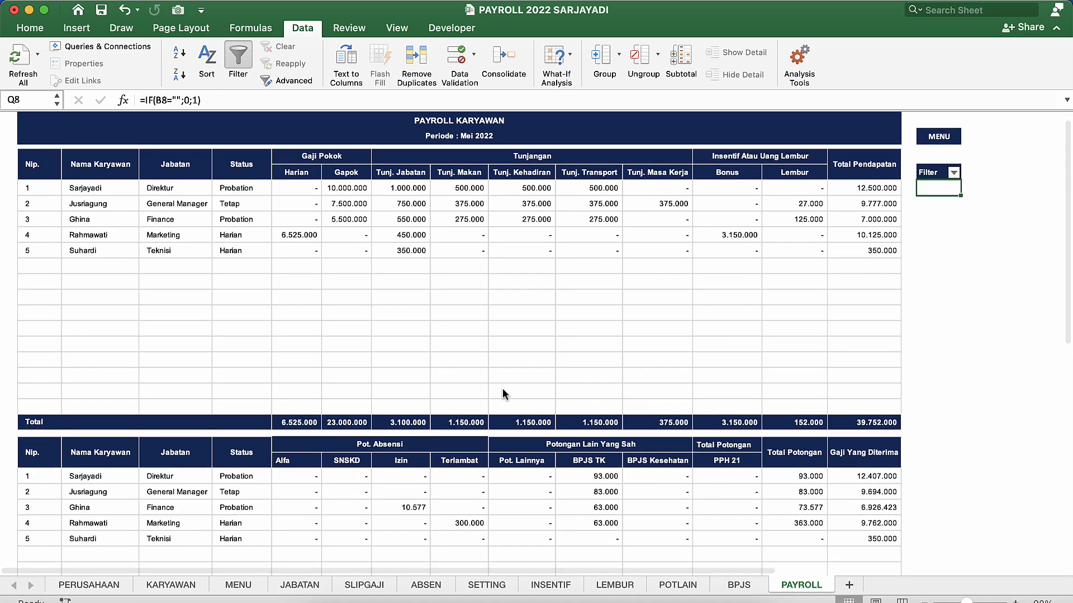
scroll(501, 388, "down", 5)
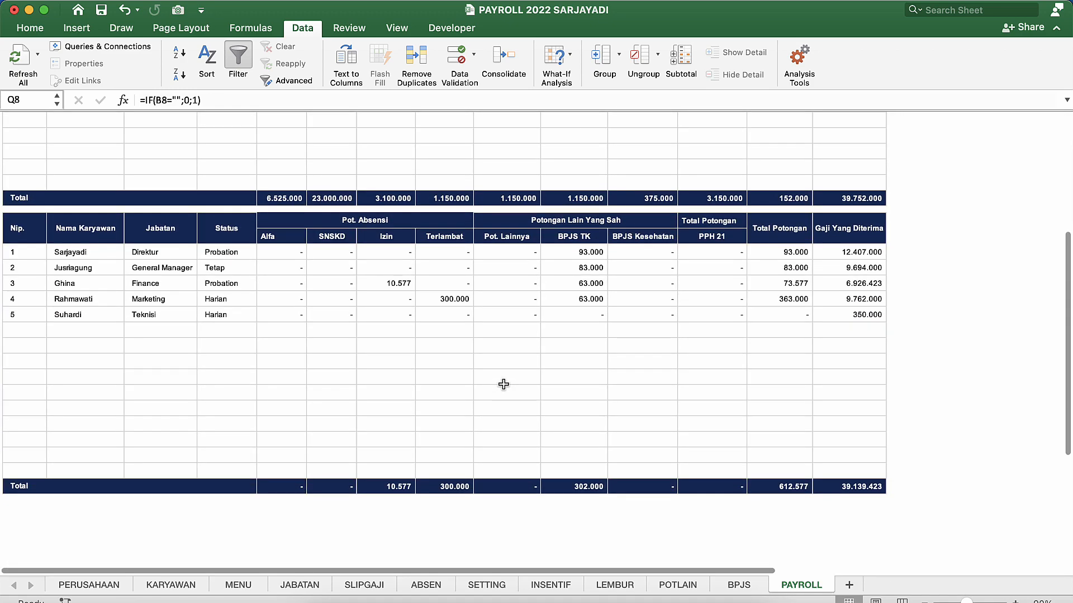
scroll(504, 384, "up", 5)
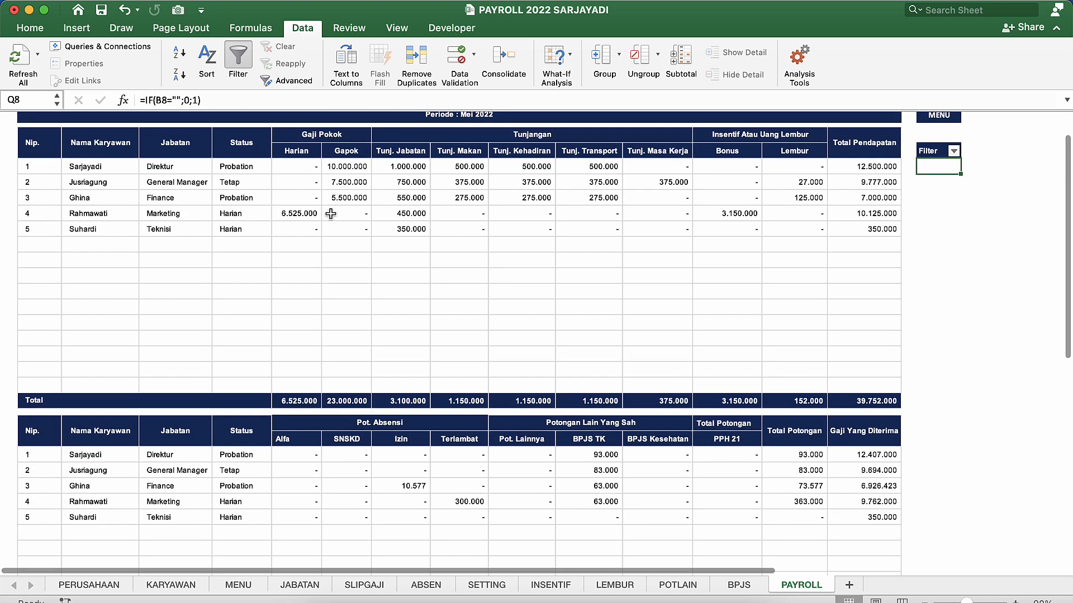
left_click(352, 213)
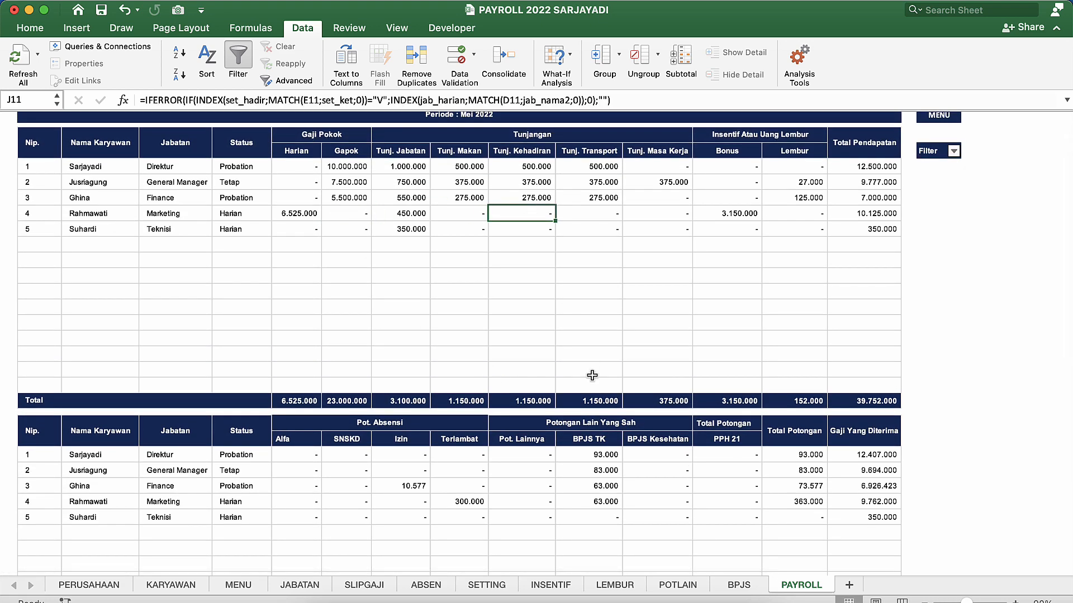
Review the Total Potongan and Gaji Yang Diterima columns in the deductions table, including the Nip 4 row and the Total row.
scroll(591, 373, "down", 5)
left_click(796, 235)
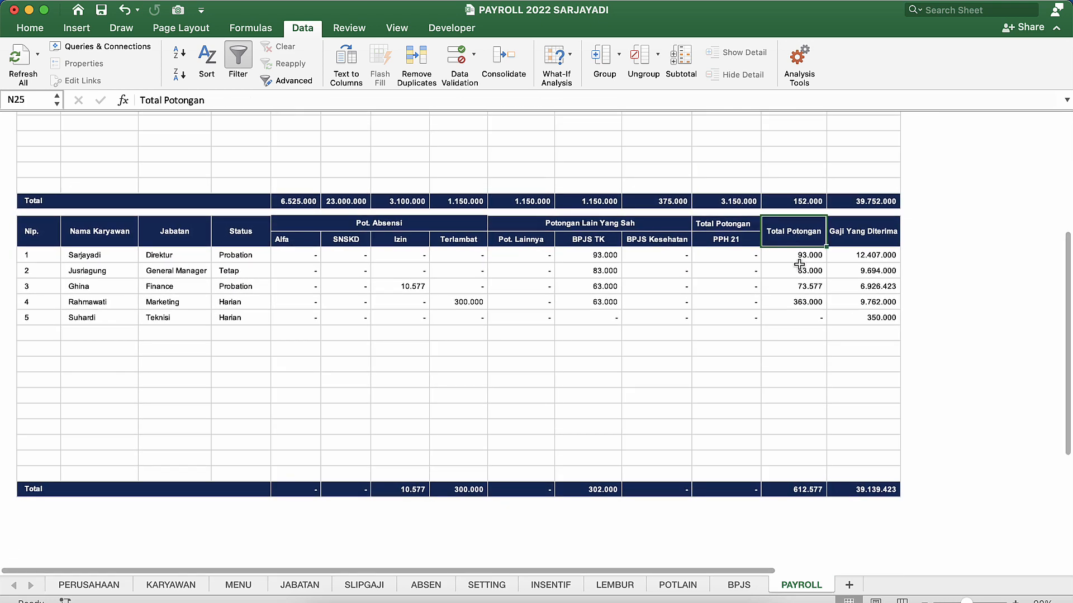
left_click(805, 302)
left_click(868, 258)
left_click(873, 306)
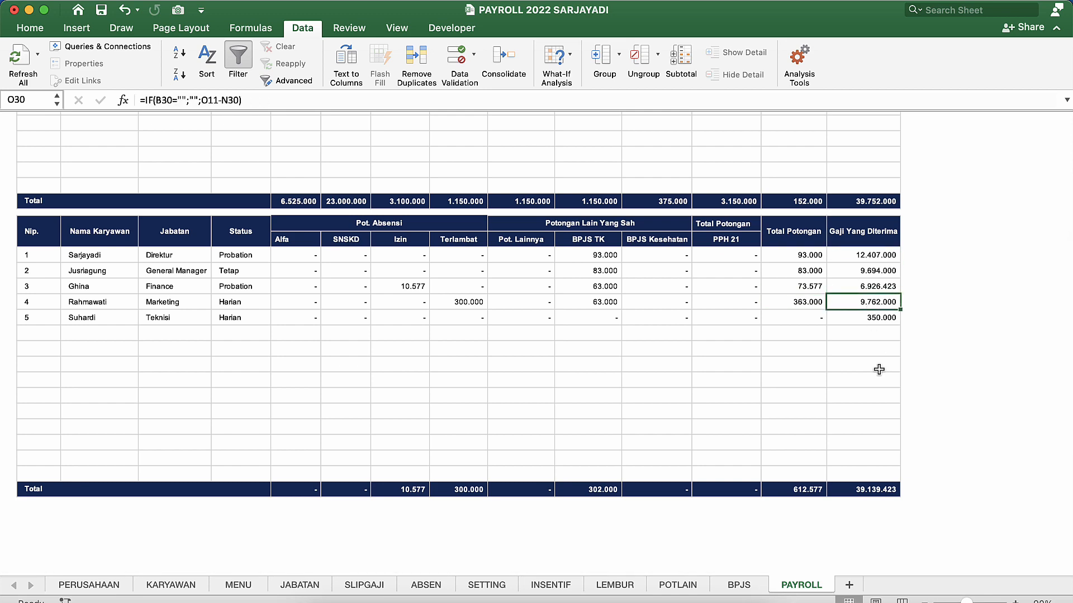
left_click(872, 491)
left_click(646, 380)
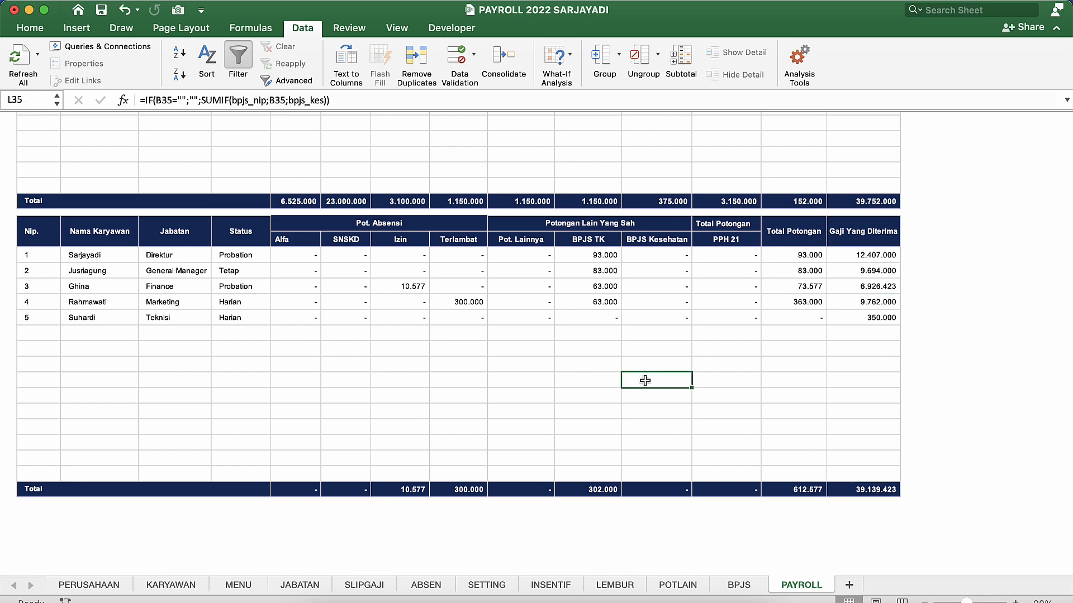
left_click(527, 255)
Examine the allowance, Harian and Status cells in the first rows of the earnings table.
scroll(528, 254, "up", 6)
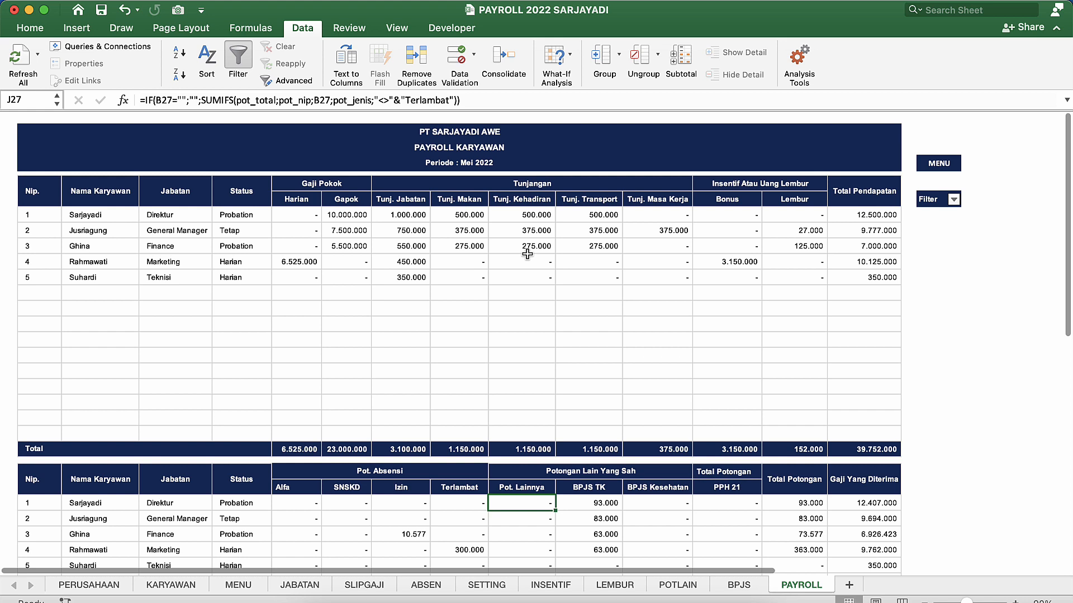
left_click(428, 213)
left_click(458, 230)
left_click(569, 234)
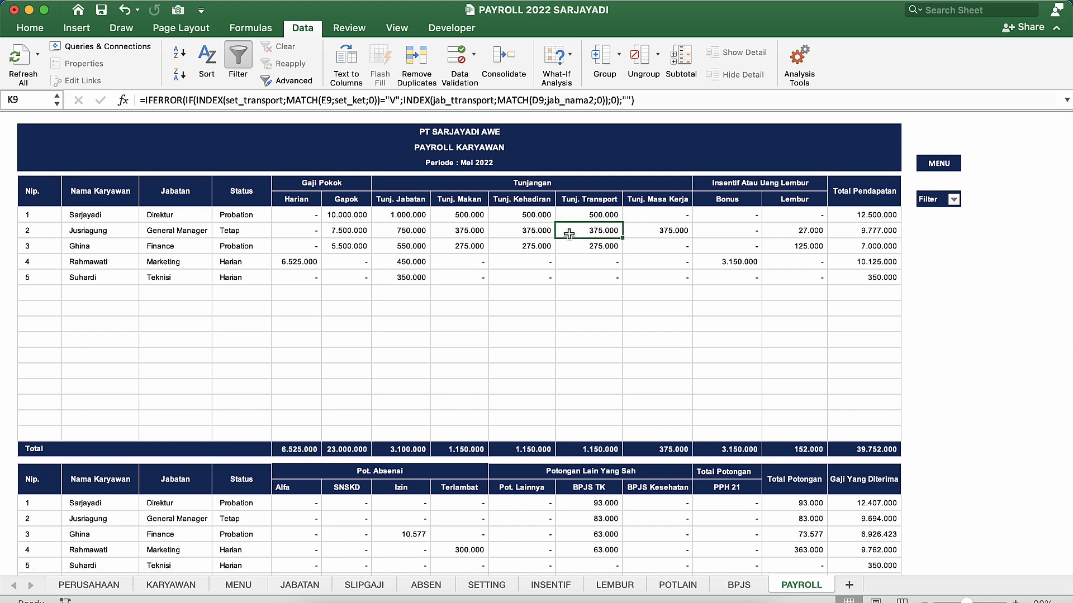
left_click(513, 205)
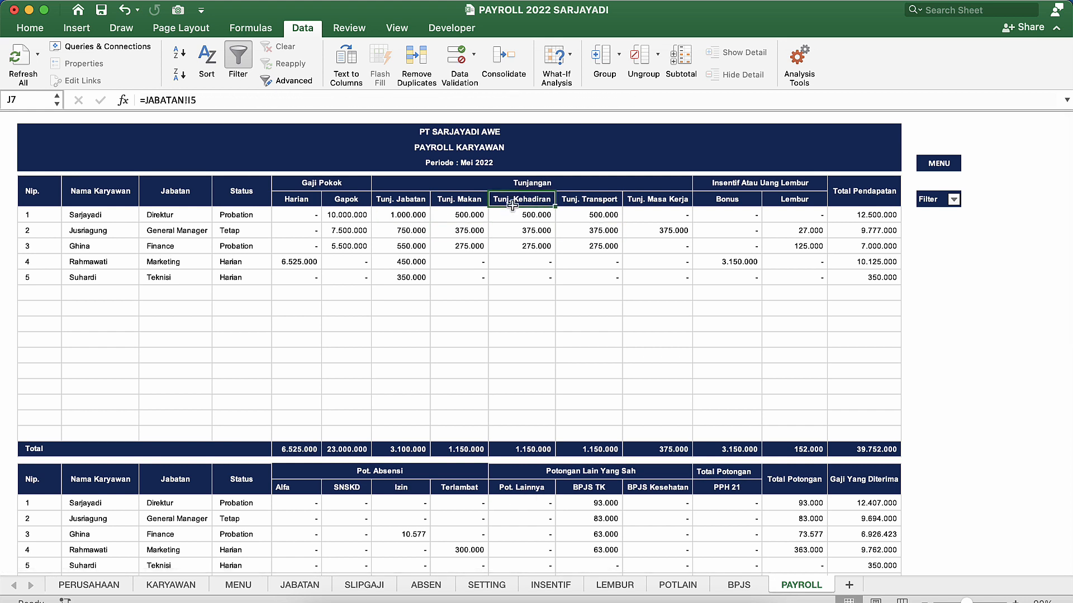
left_click(281, 215)
left_click(244, 218)
Add Nip 6 to the first empty row of the payroll earnings table.
left_click(218, 293)
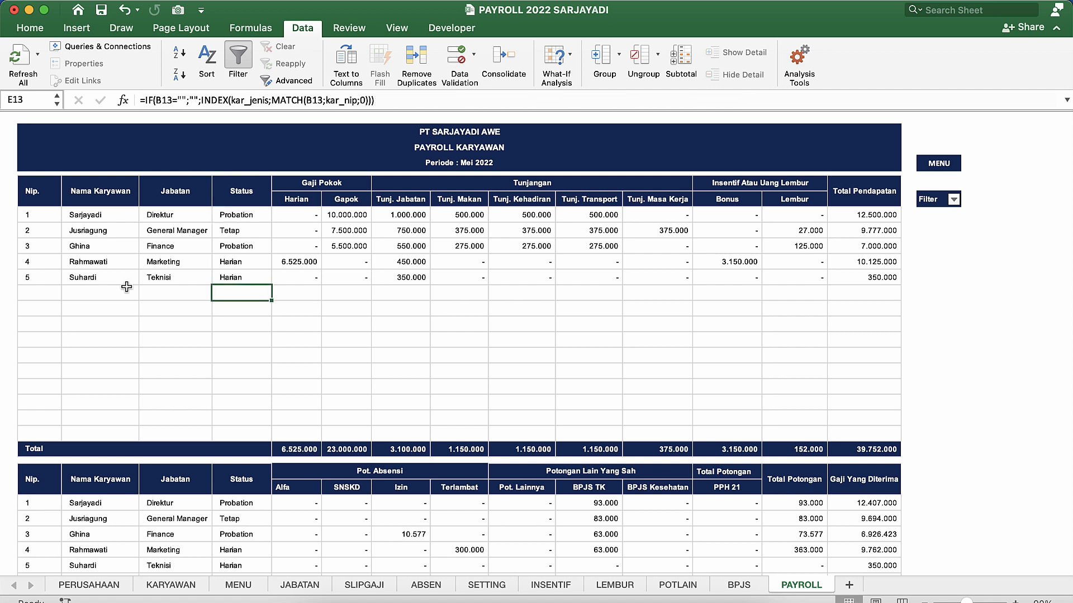
left_click(45, 289)
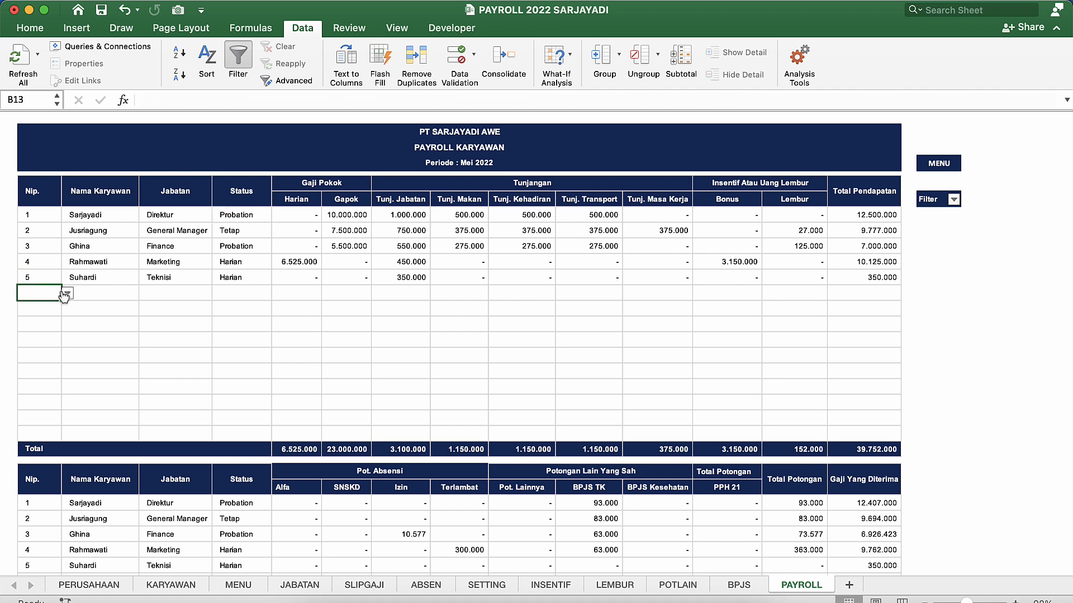
left_click(68, 294)
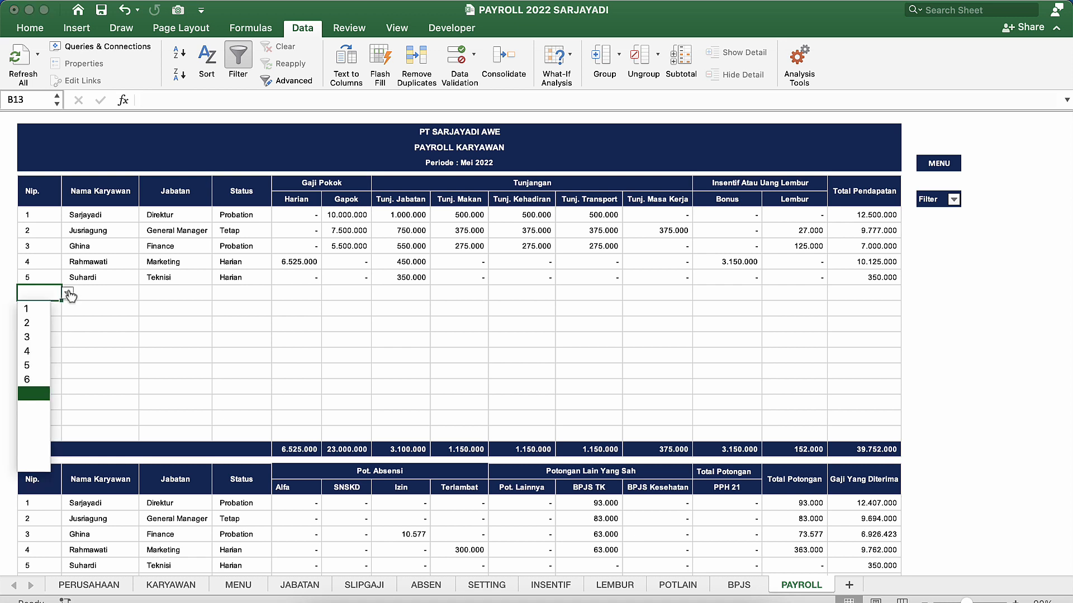
left_click(33, 381)
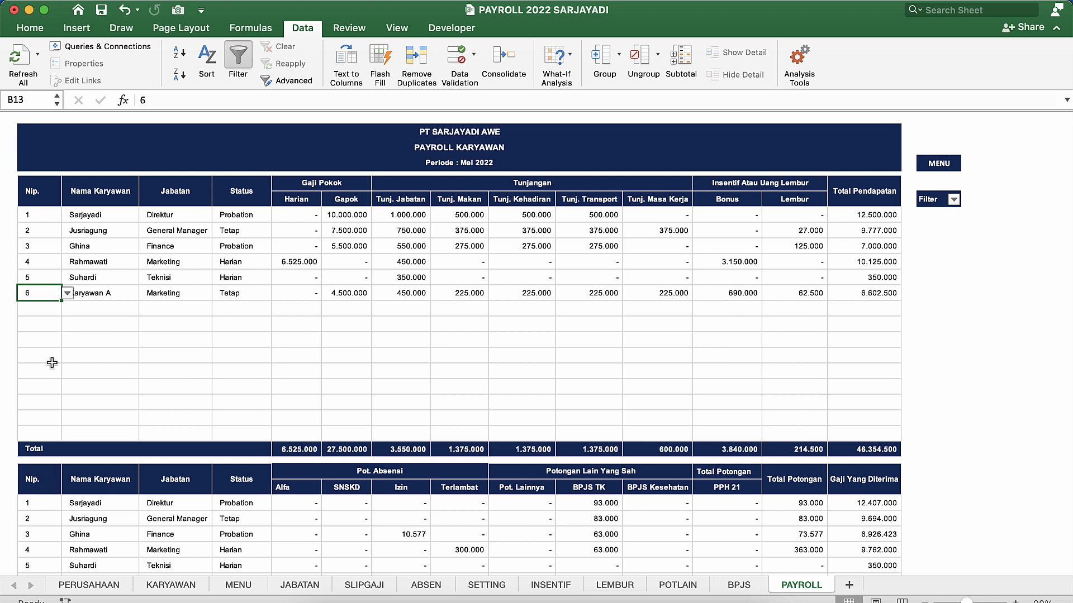
Examine the Jabatan, Status, Harian, Gapok and Tunj. Jabatan cells of the Nip 6 row and their formulas.
left_click(255, 297)
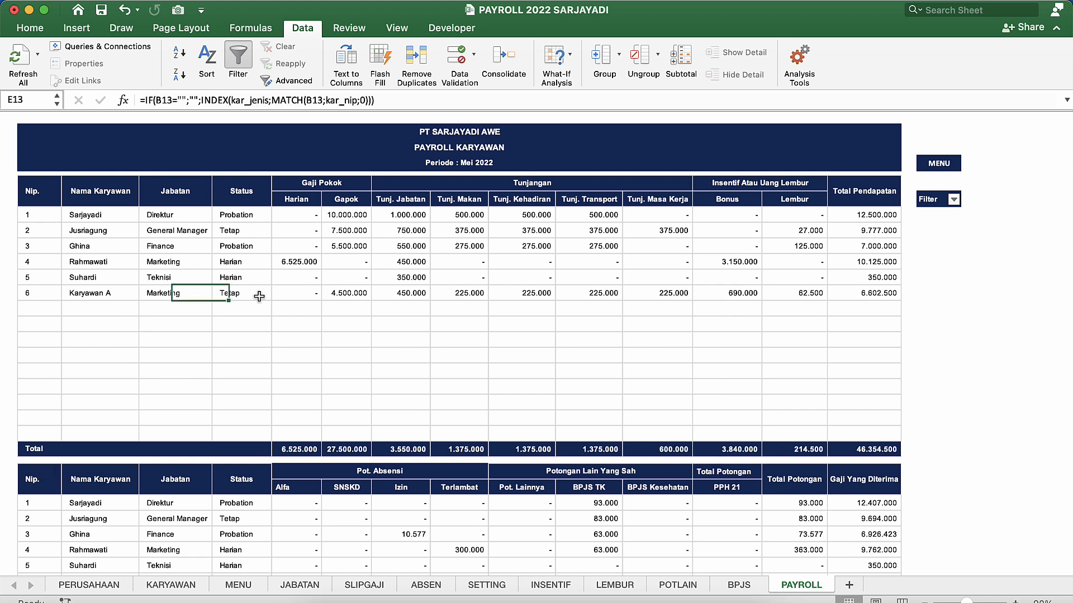
left_click(299, 293)
left_click(364, 288)
left_click(411, 288)
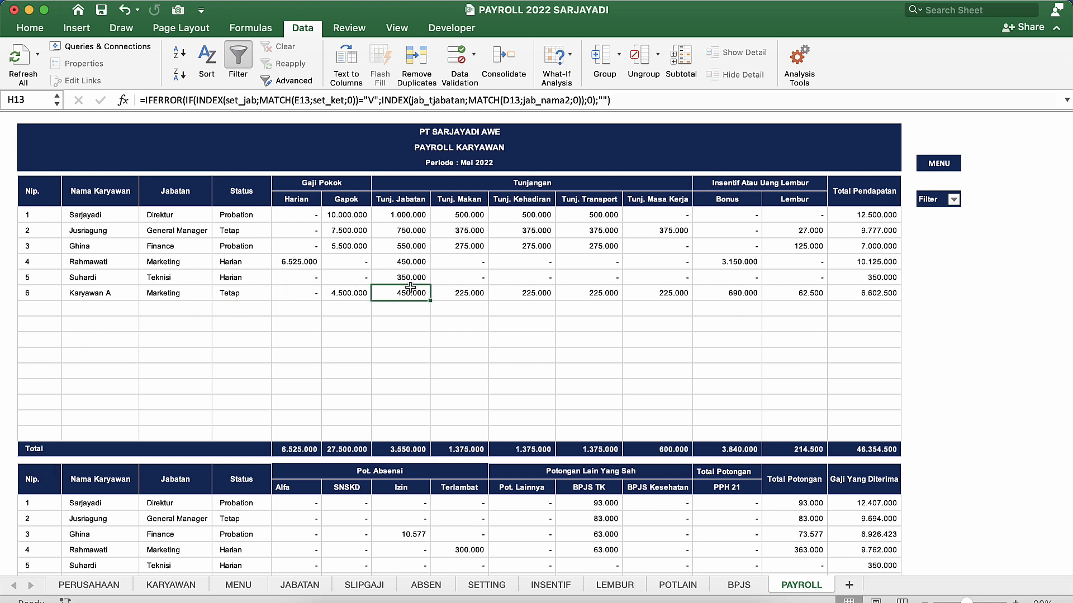
left_click(363, 290)
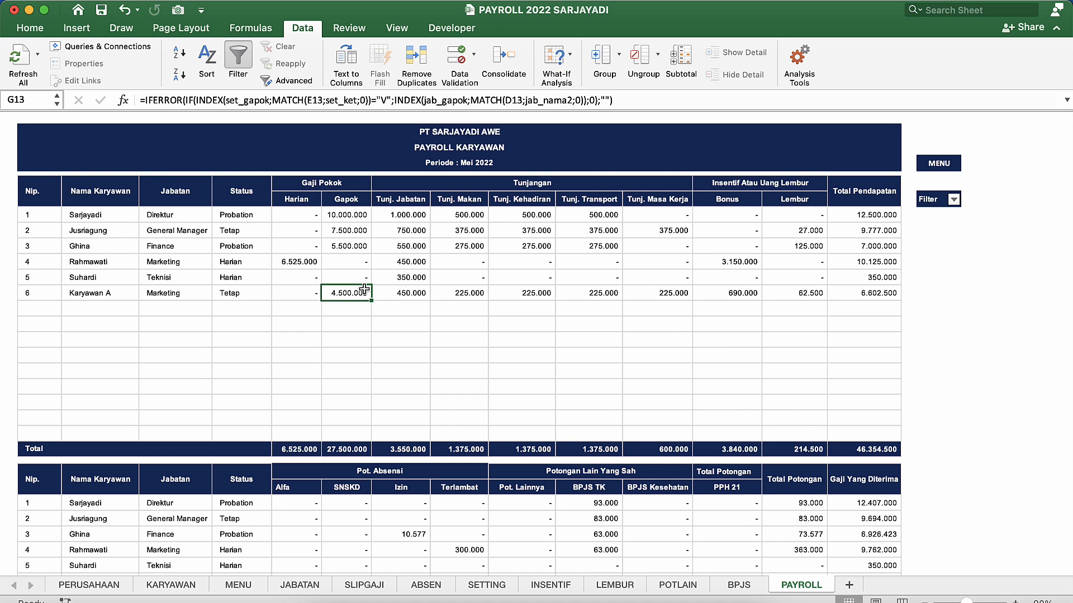
left_click(402, 297)
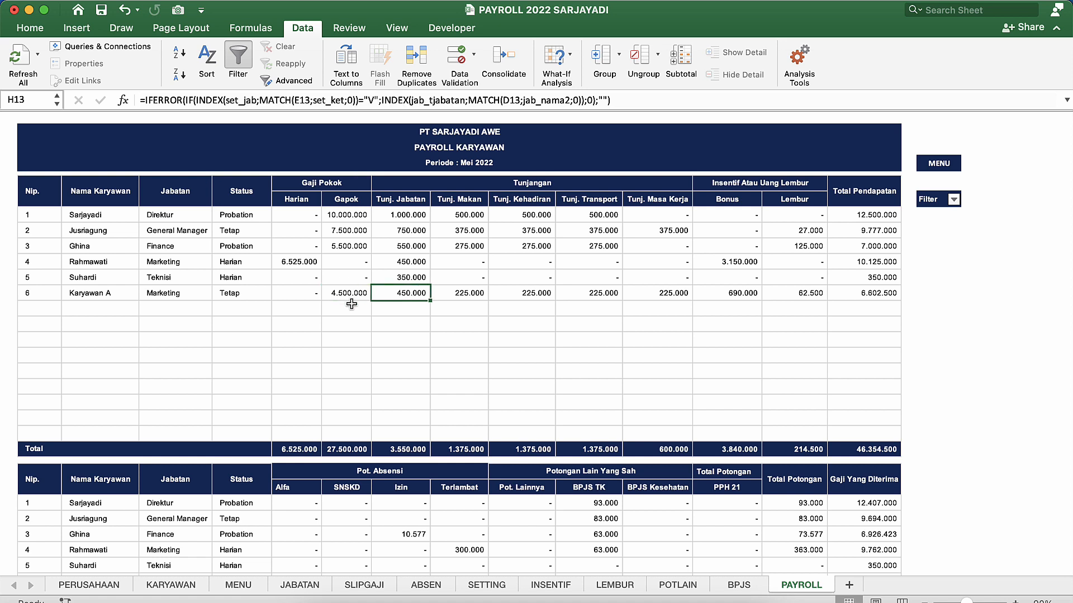
left_click(196, 295)
left_click(350, 290)
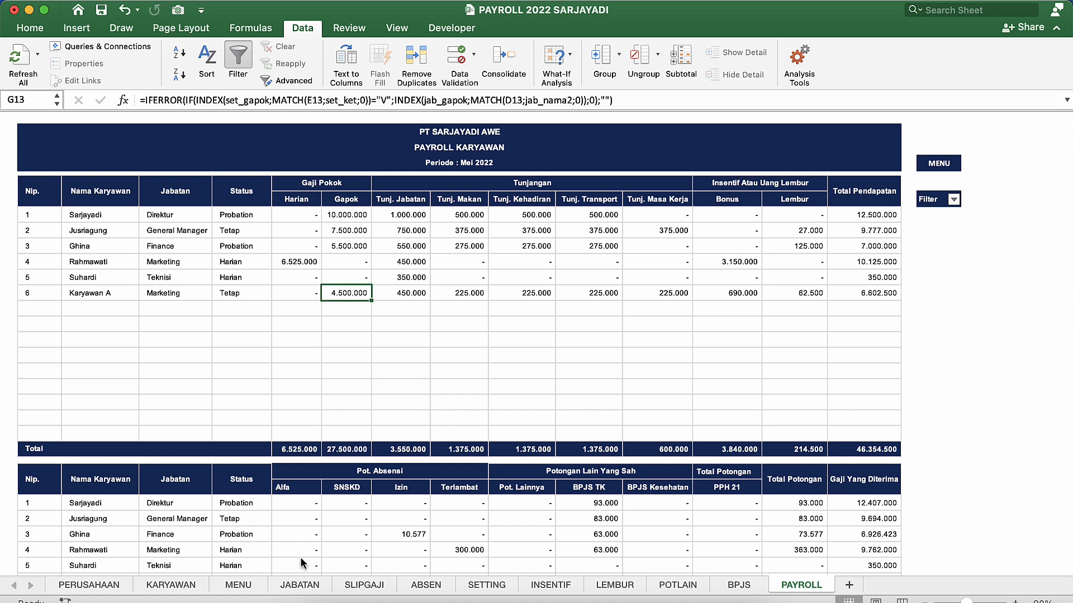
Switch to the JABATAN sheet and check the Marketing row's Harian and Gapok amounts.
left_click(299, 584)
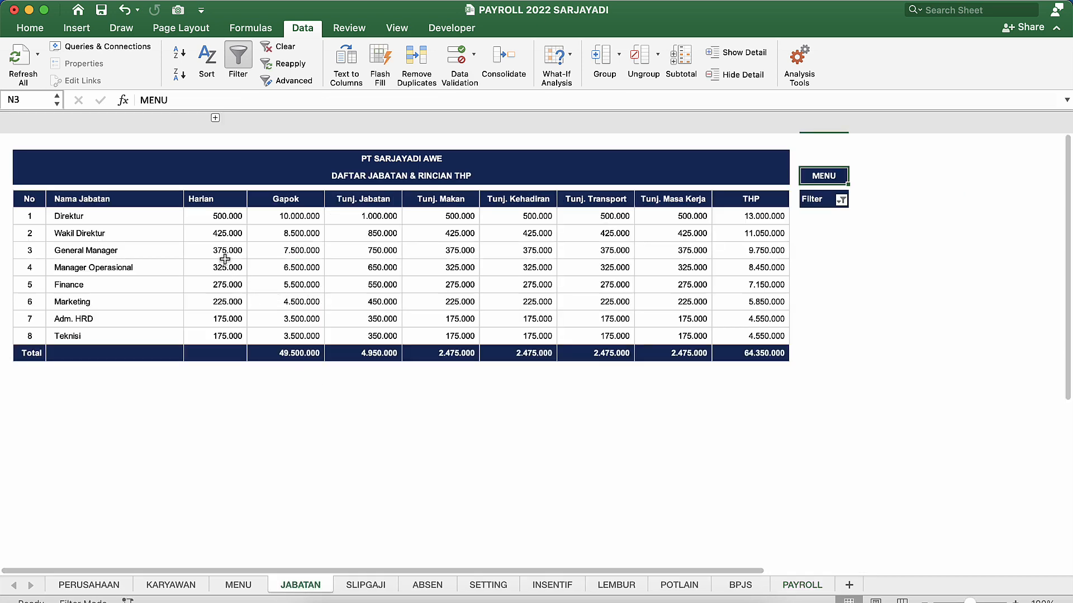
left_click(117, 302)
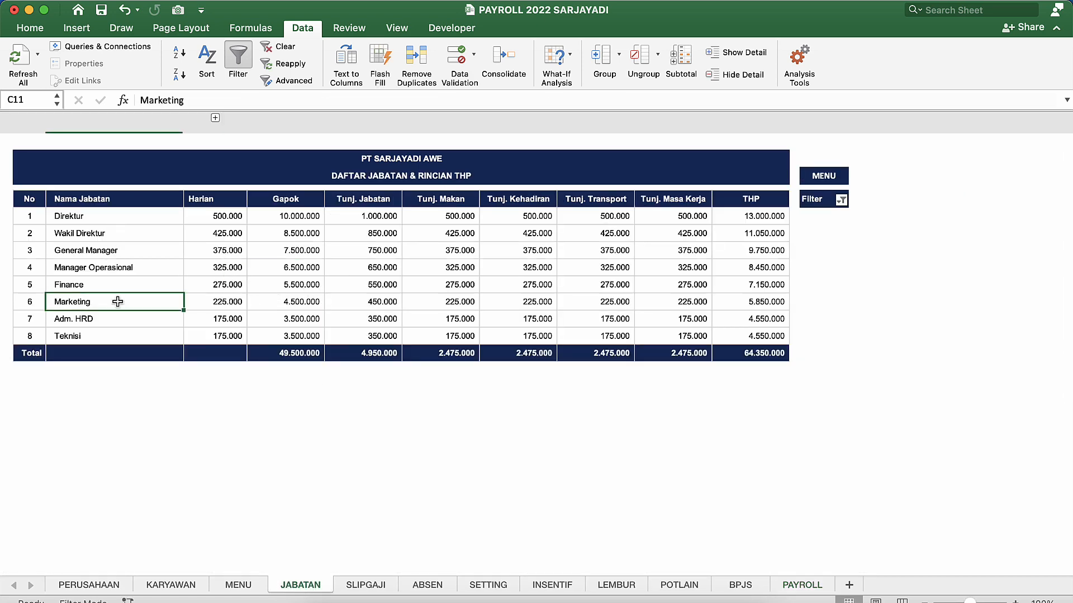
left_click(213, 300)
left_click(283, 301)
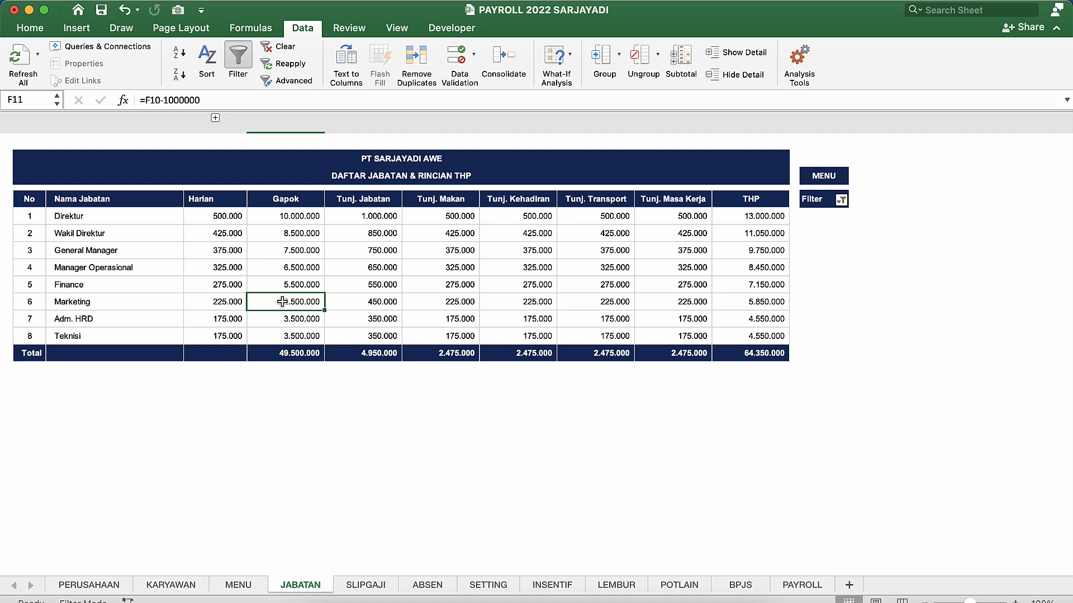
Examine the Marketing row's Gapok and allowance amounts, some position names, and the Teknisi row's Harian and Gapok on the JABATAN sheet.
left_click_drag(282, 302, 684, 303)
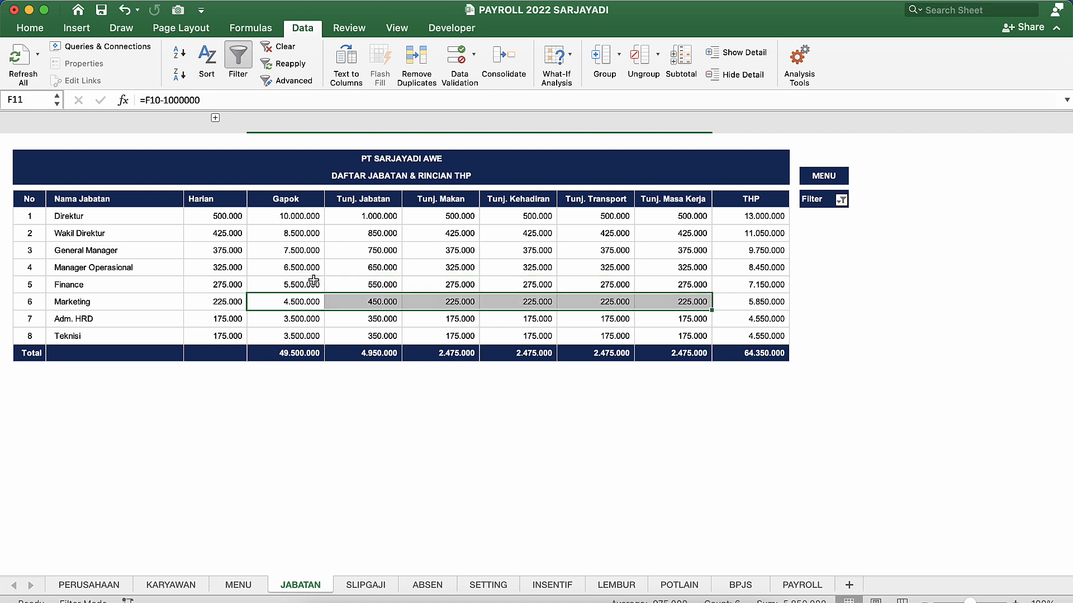
left_click(86, 251)
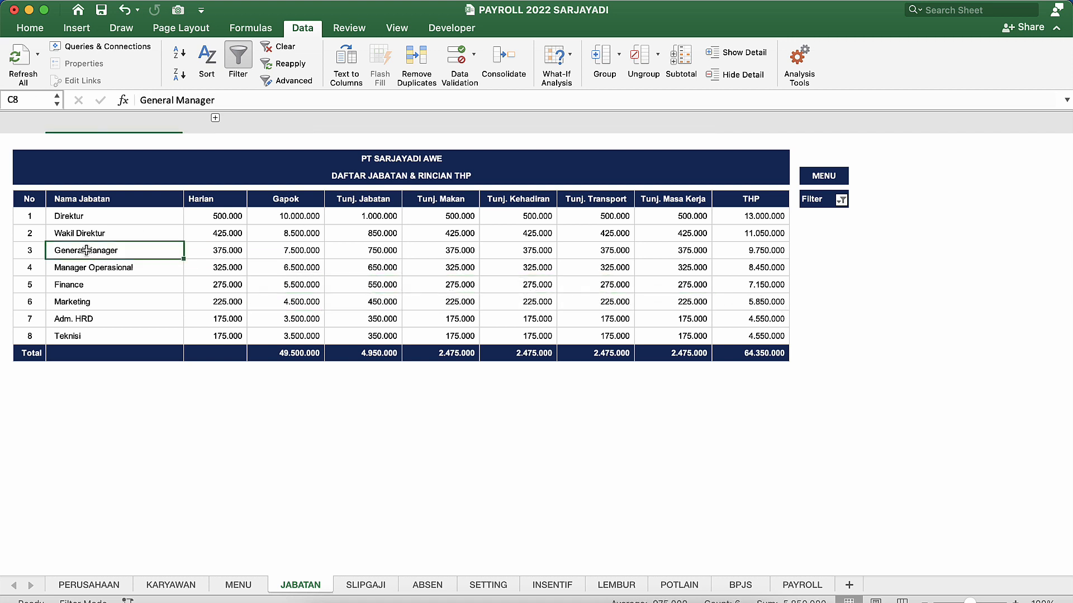
left_click(107, 316)
left_click(109, 335)
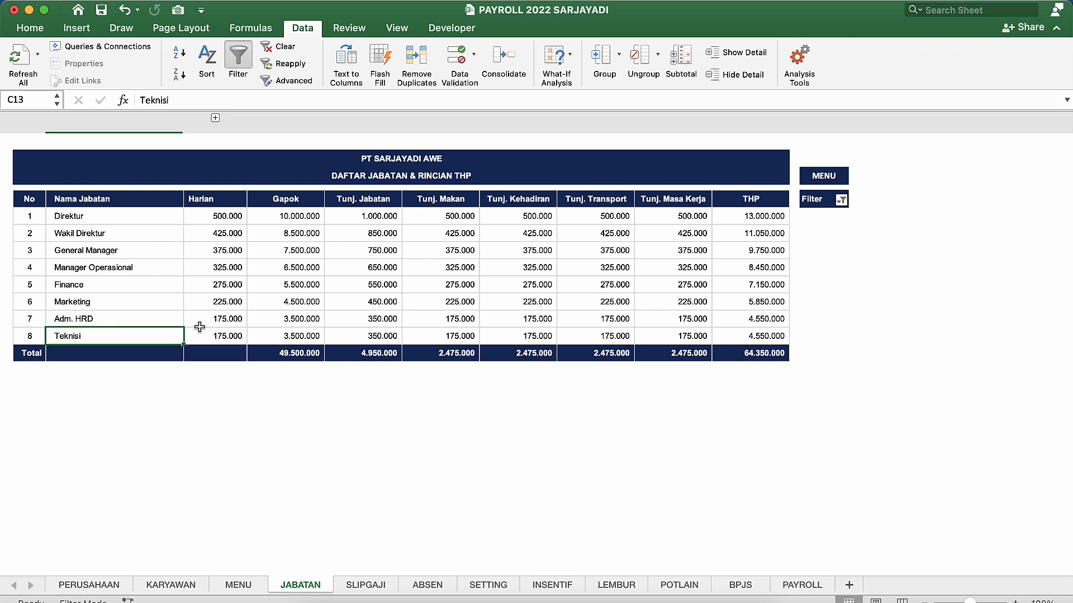
left_click(203, 325)
left_click(230, 337)
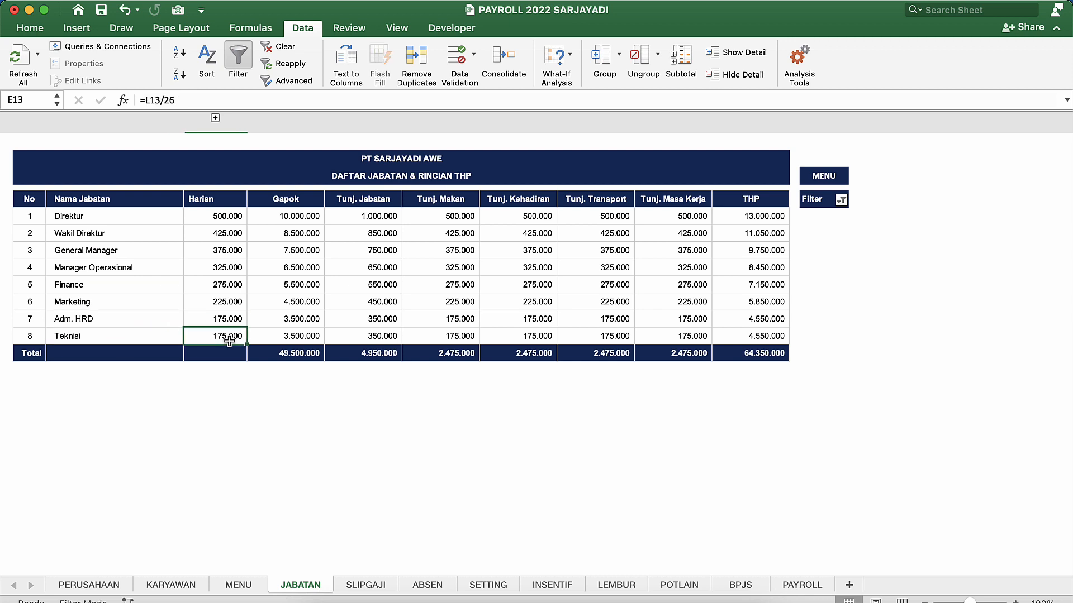
left_click(279, 335)
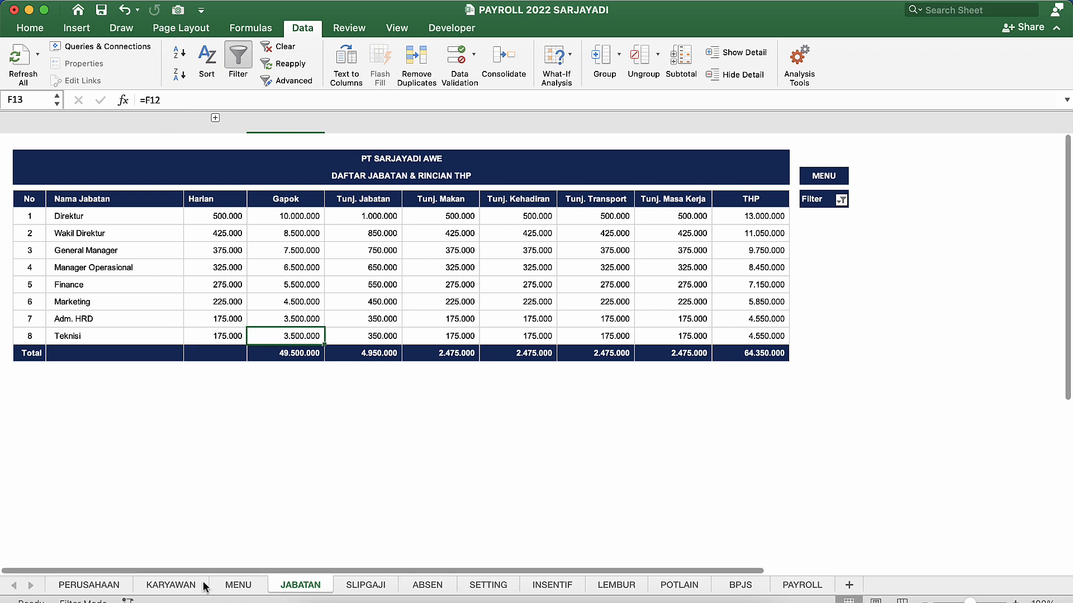
Open the Data Karyawan list from the workbook's menu sheet and set the Jabatan of Nip 6 to Teknisi.
left_click(228, 585)
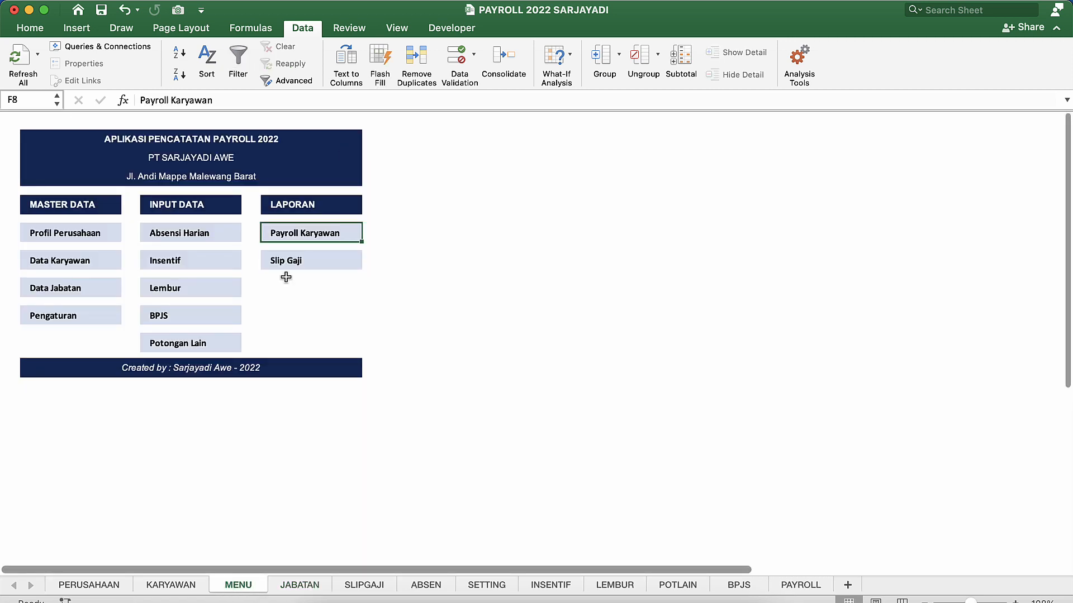
left_click(63, 266)
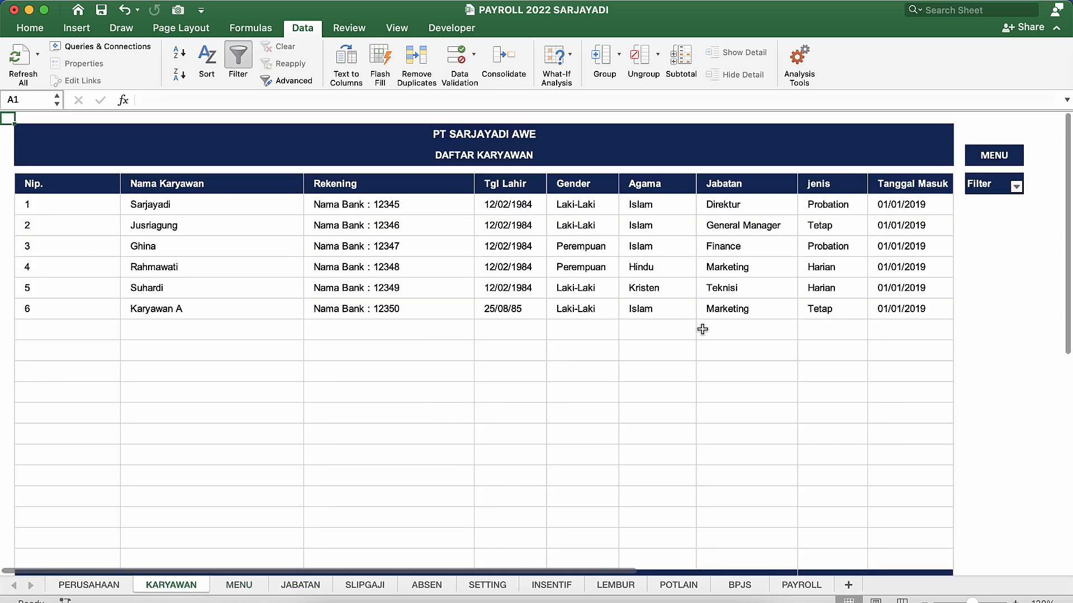
left_click(767, 308)
left_click(803, 311)
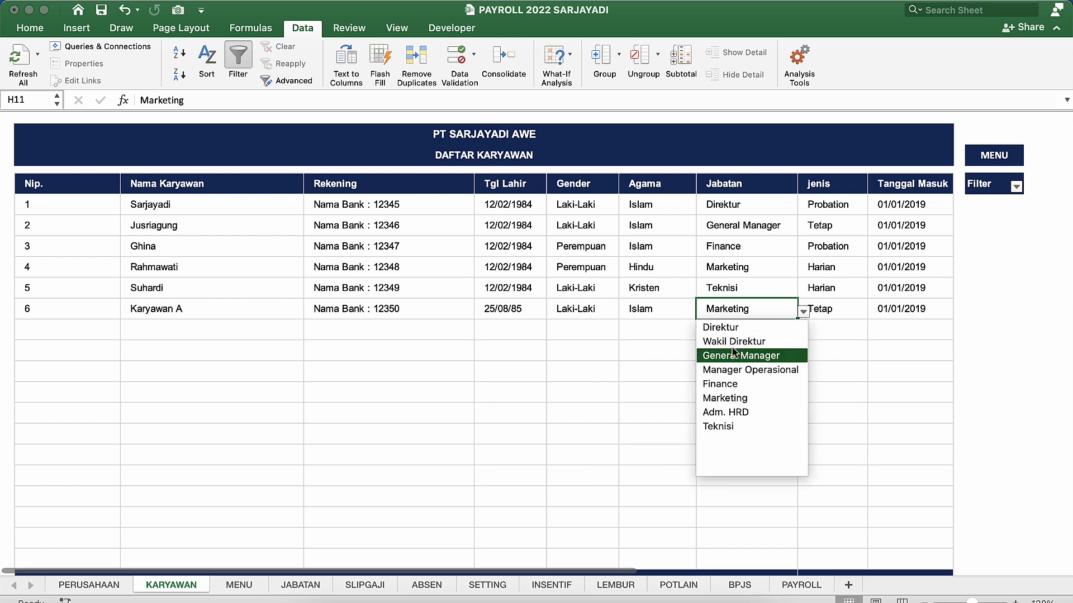
left_click(729, 424)
left_click(638, 362)
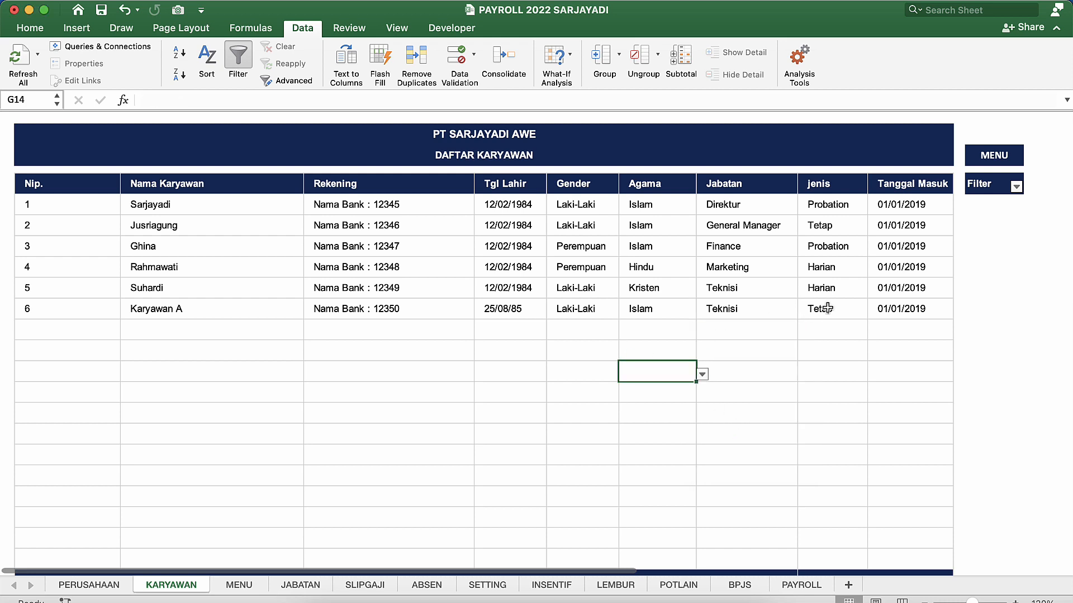
Set the Jabatan of Nip 6 back to Marketing.
left_click(821, 308)
left_click(770, 311)
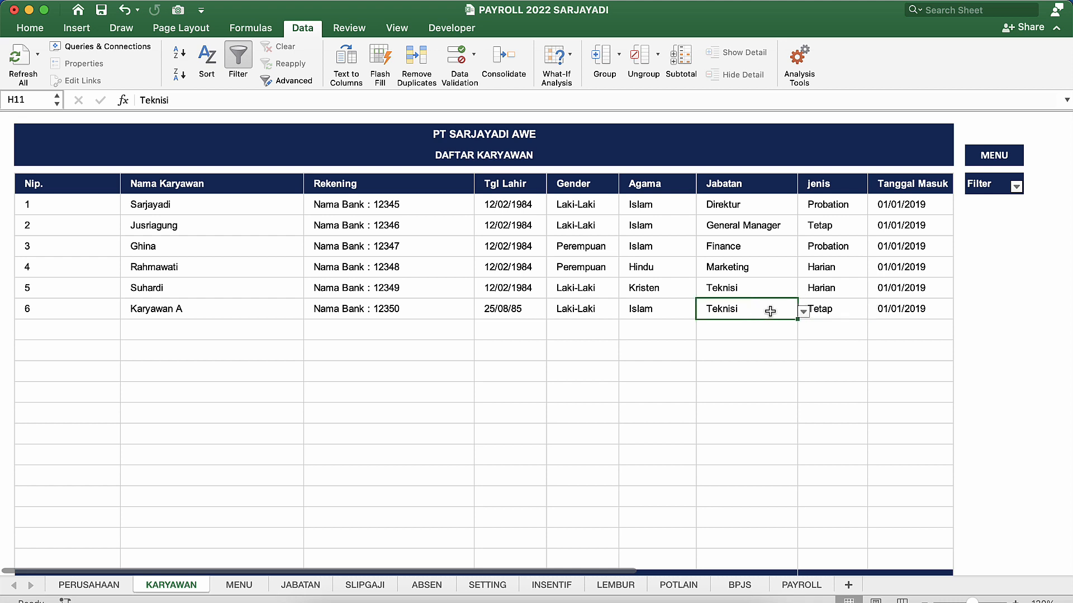
left_click(804, 311)
left_click(757, 396)
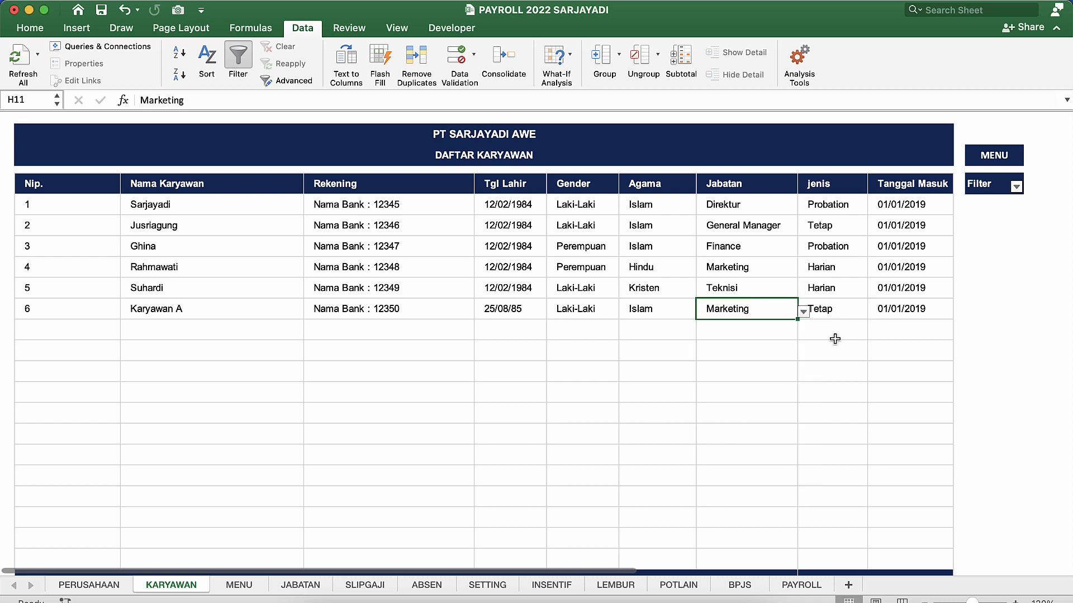
Set the jenis of Nip 6 to Probation in the employee list.
left_click(852, 308)
left_click(873, 312)
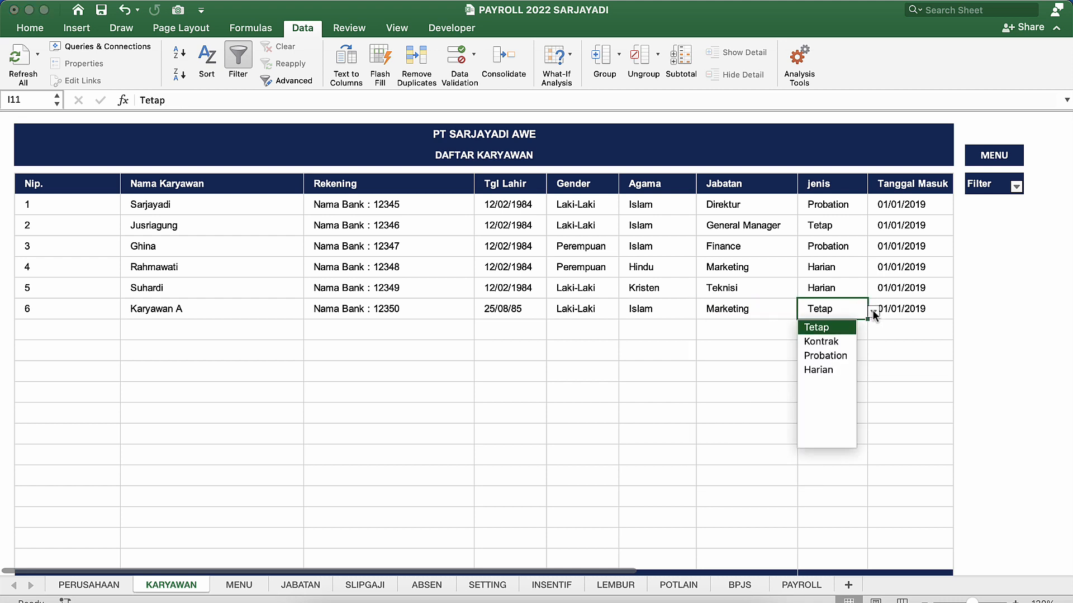
left_click(832, 356)
left_click(761, 345)
left_click(751, 308)
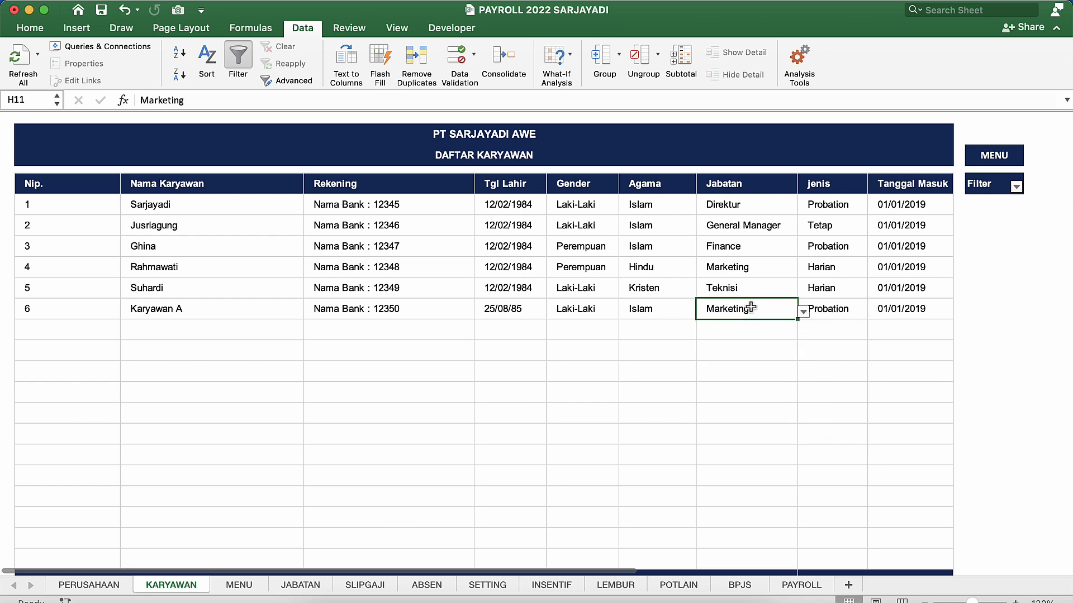
left_click(808, 308)
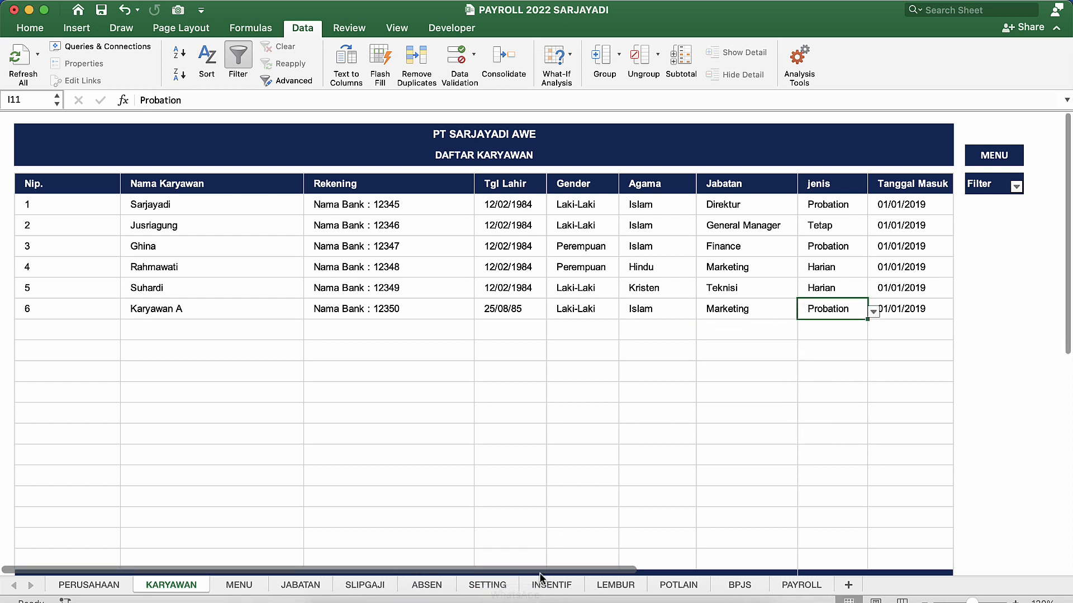
Check on the SETTING sheet which salary components apply to the Probation employee type, including Tunj. Jabatan and Tunj. Masa Kerja.
left_click(494, 586)
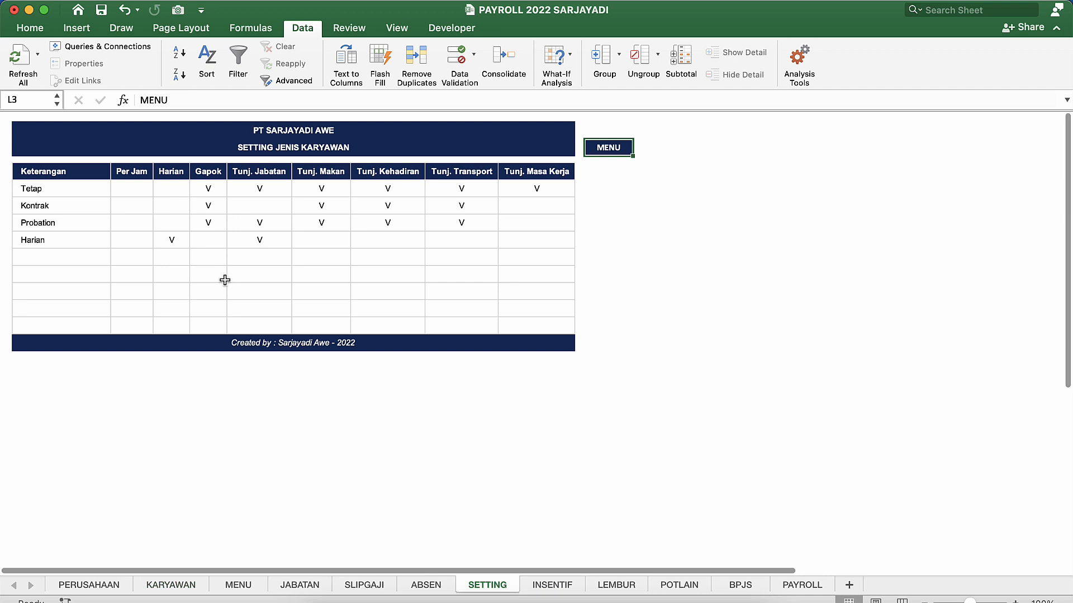
left_click(185, 223)
left_click(233, 223)
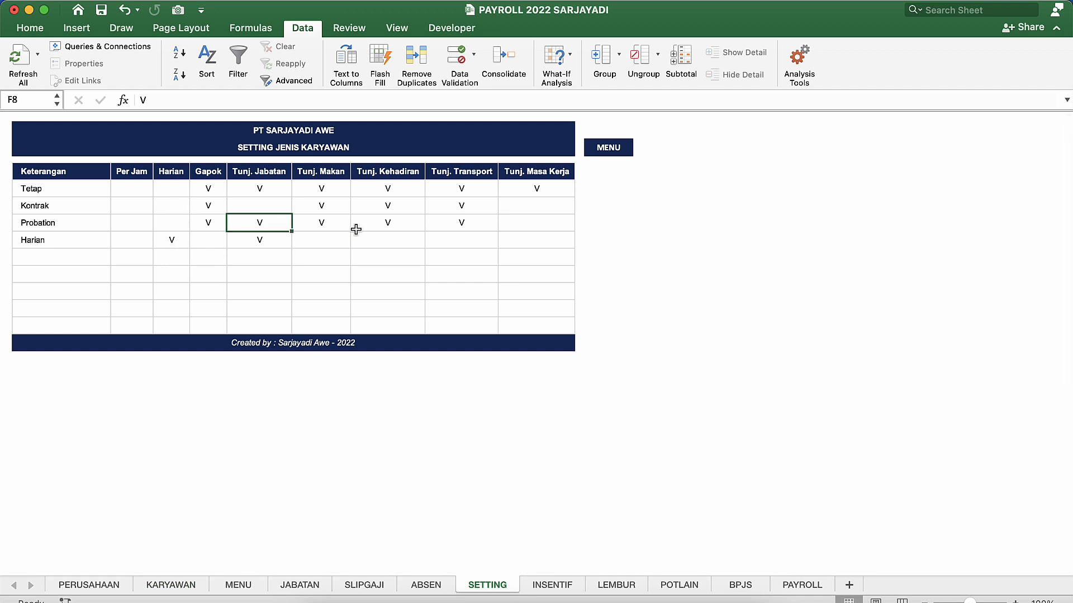
left_click(512, 221)
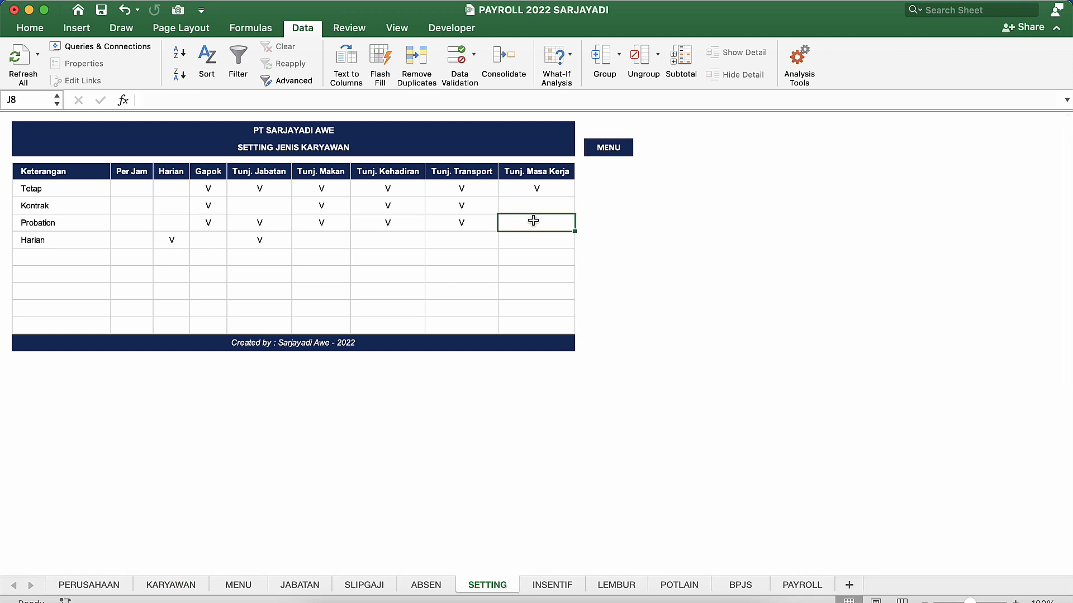
Open the Payroll Karyawan report from the menu sheet and examine the Tunj. Masa Kerja formula of Nip 6.
left_click(609, 150)
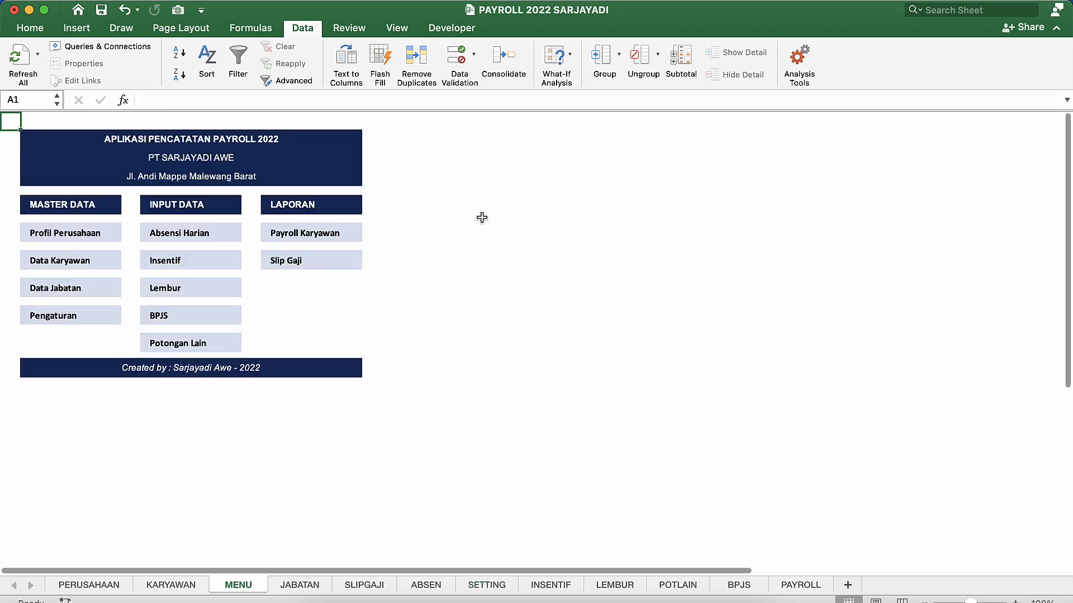
left_click(317, 233)
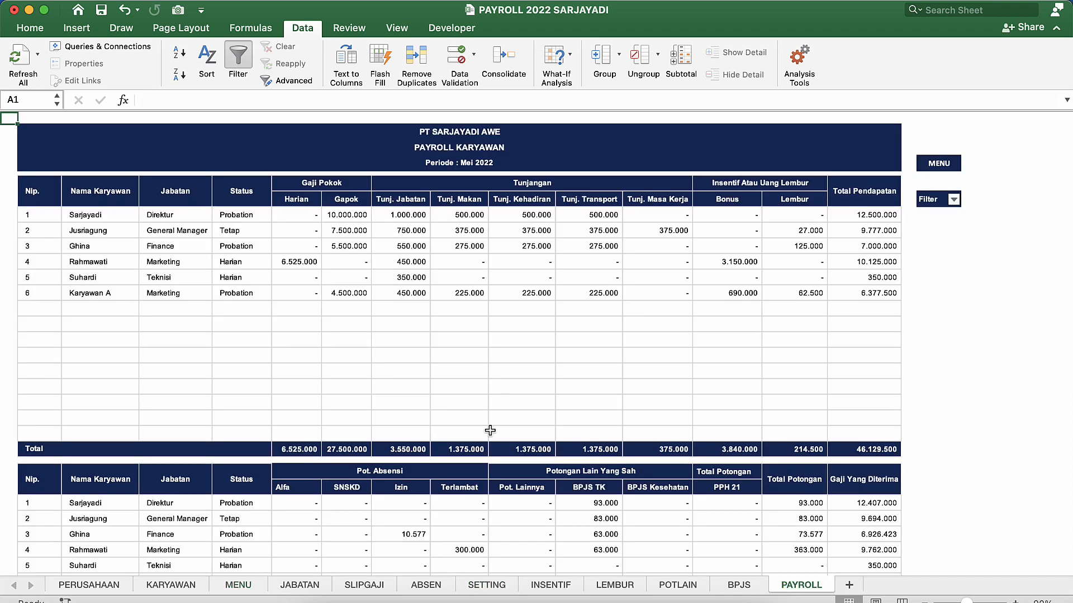
left_click(638, 287)
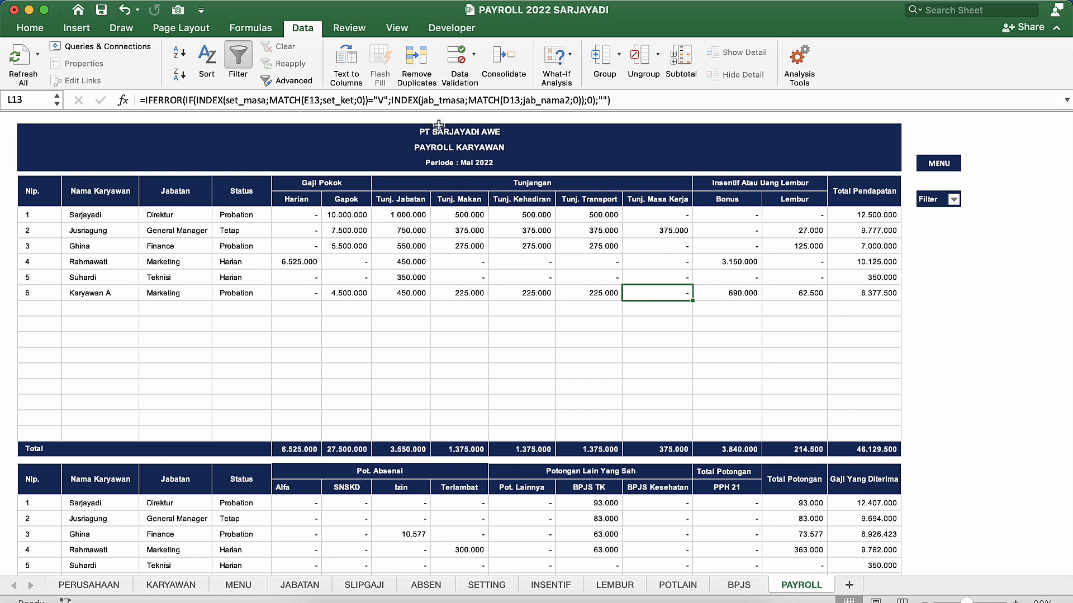
Compare the Bonus of Nip 6 in the payroll report with its Total on the INSENTIF sheet.
left_click(720, 290)
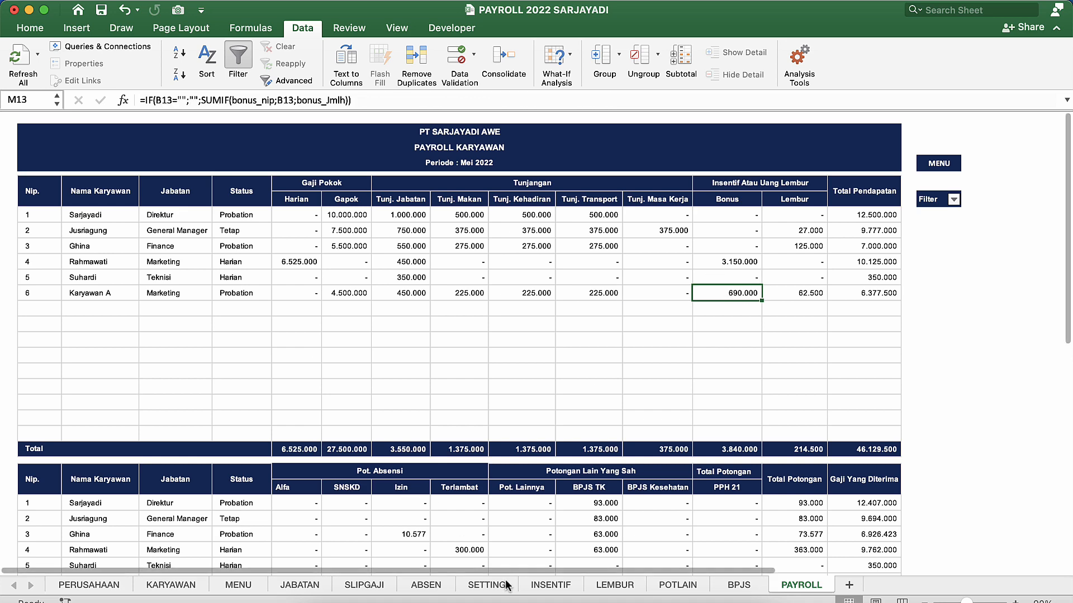
left_click(551, 585)
left_click(537, 252)
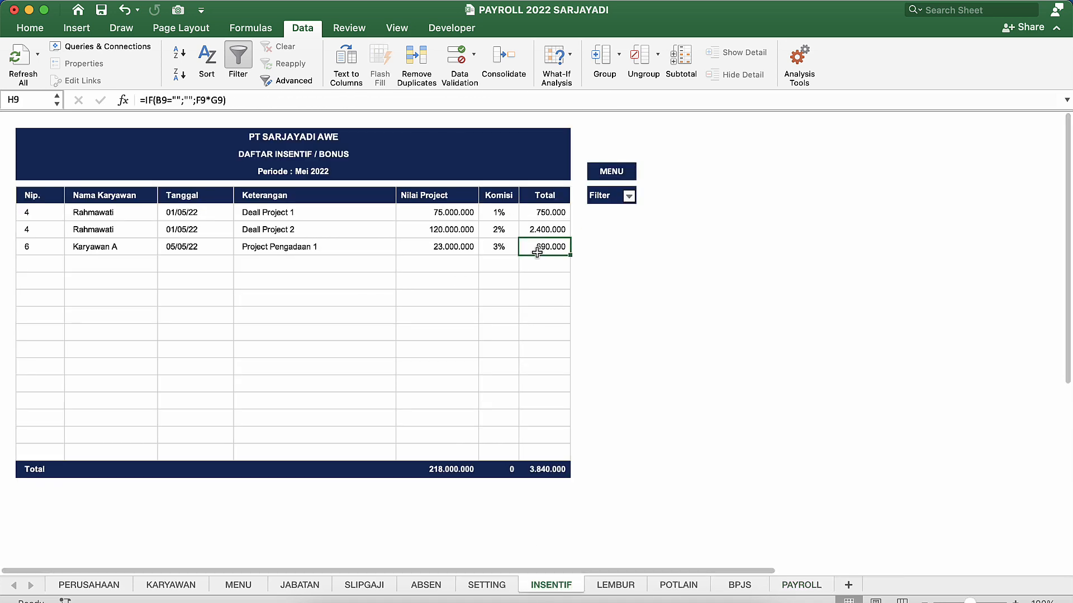
Compare the Lembur amount of Nip 6 on the PAYROLL sheet with its Total Lembur on the LEMBUR sheet.
left_click(795, 585)
left_click(811, 292)
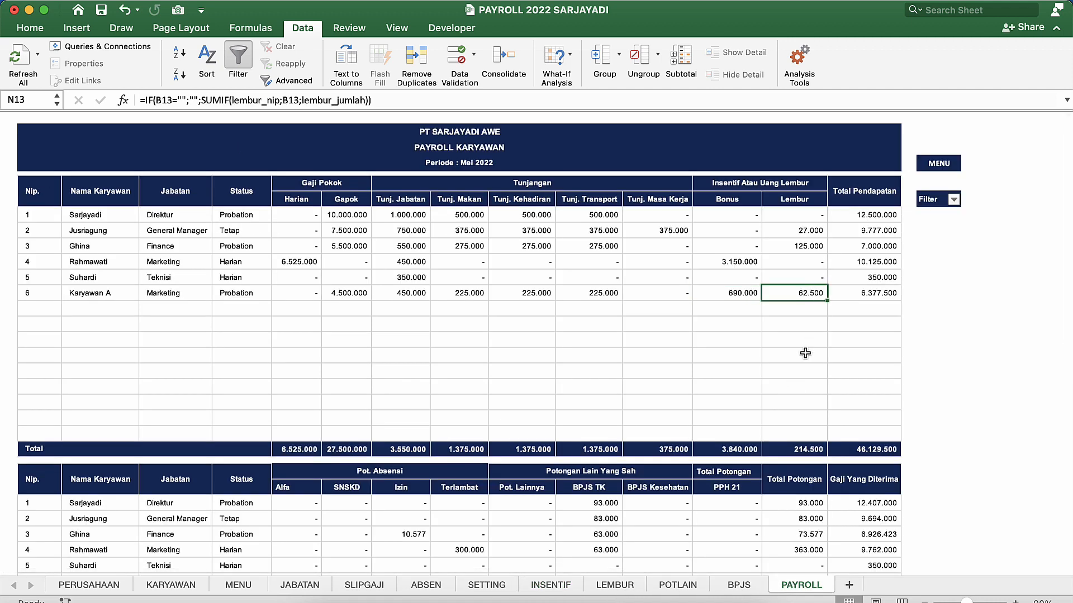
left_click(615, 591)
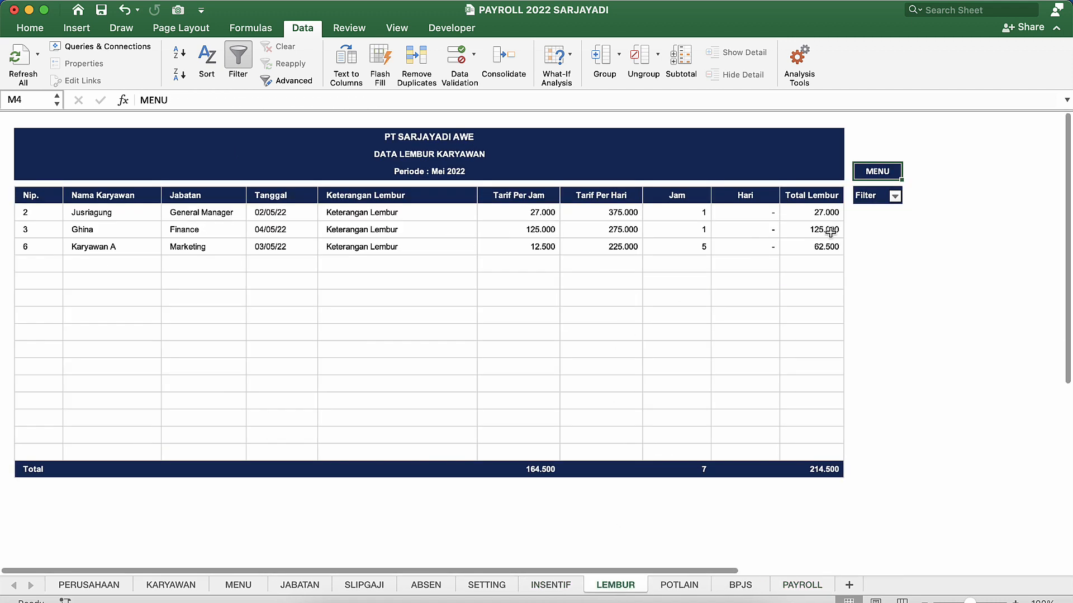
left_click(824, 246)
Examine the hourly and daily rates, Jam, Hari and Total Lembur cells in the overtime table and their formulas.
left_click(748, 251)
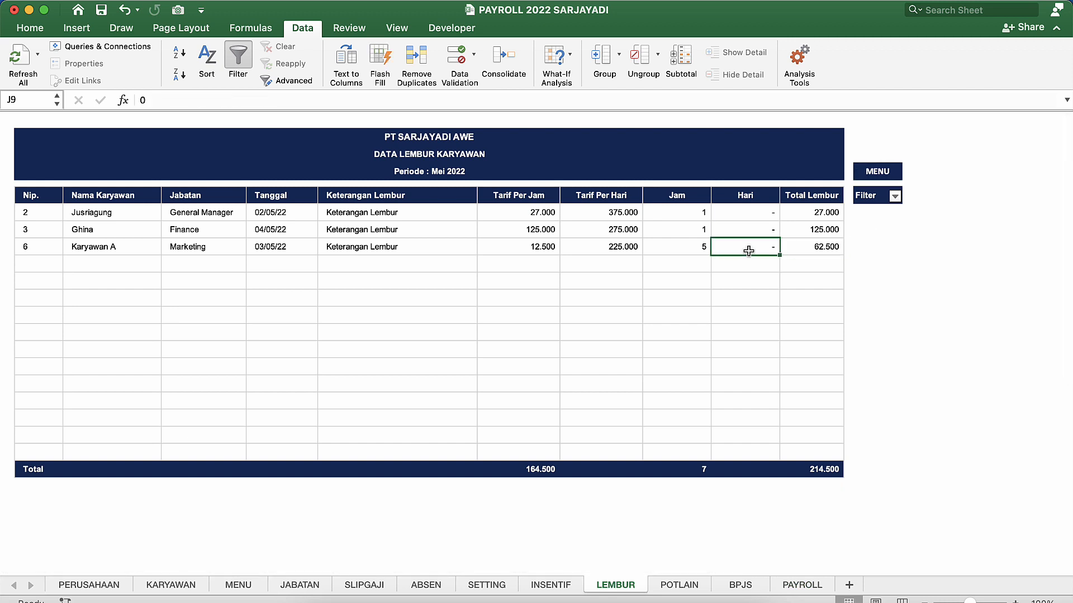
left_click_drag(748, 251, 508, 253)
left_click(640, 277)
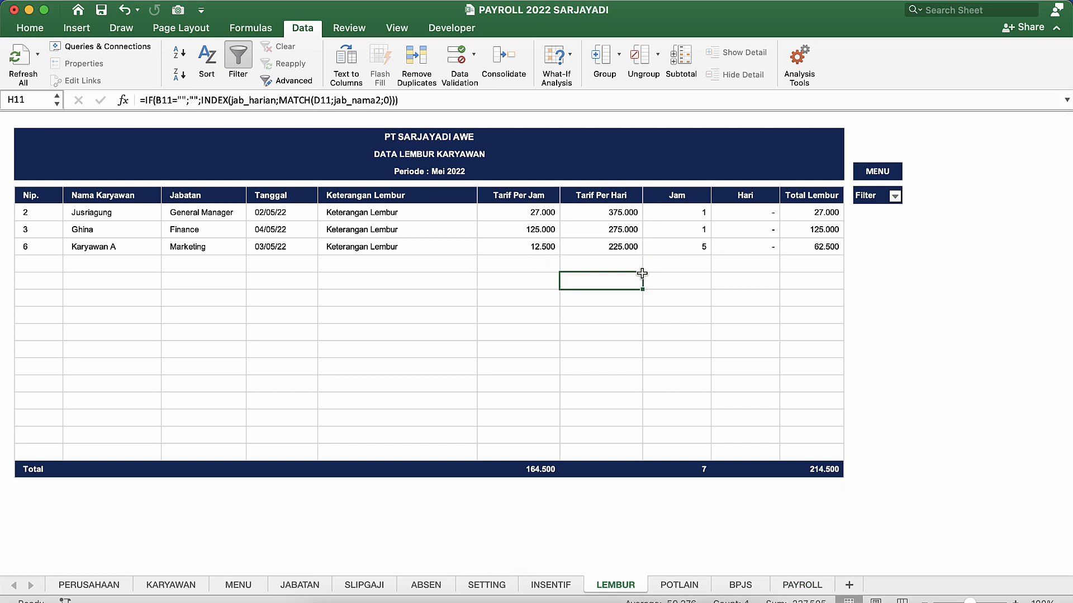
left_click(827, 248)
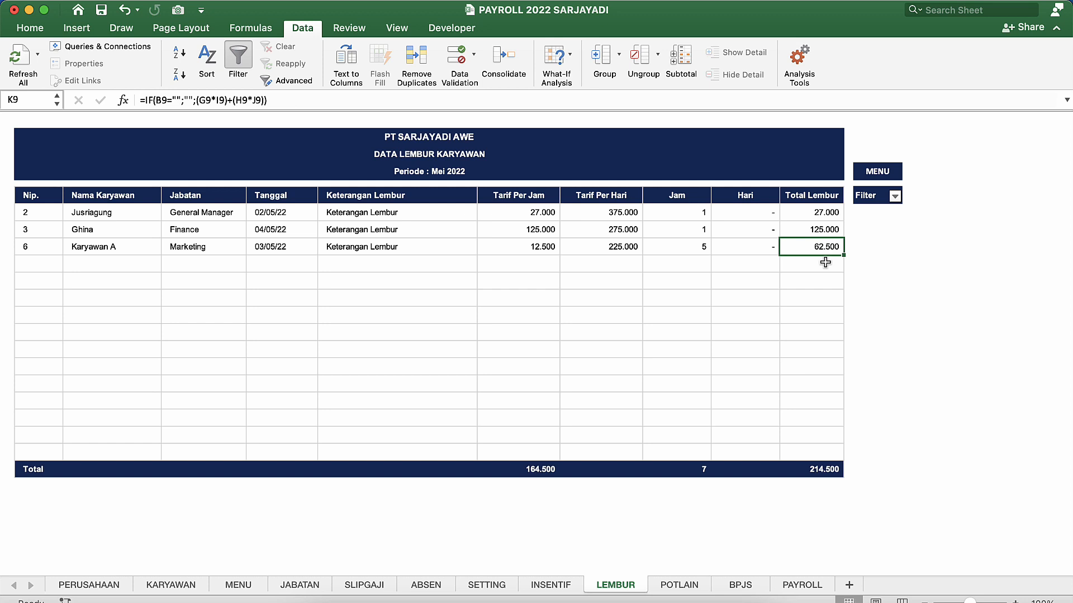
left_click(825, 262)
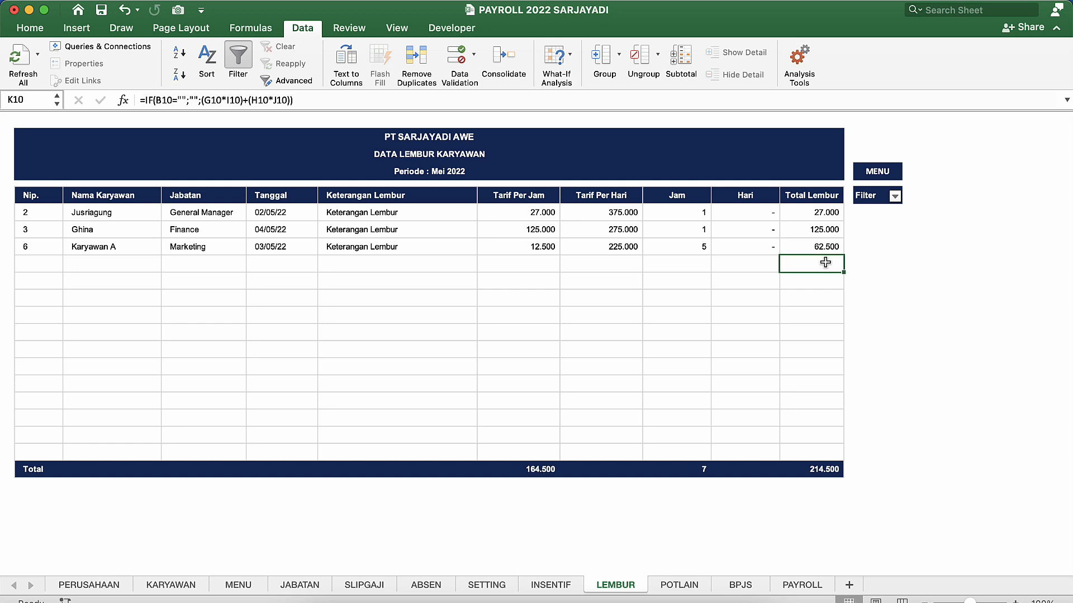
left_click(634, 230)
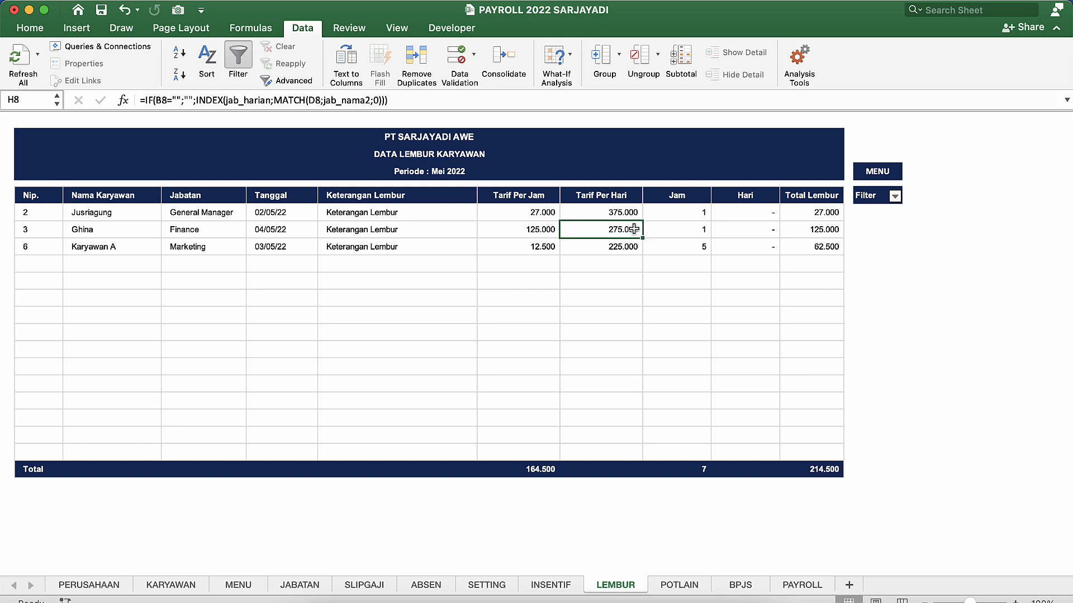
Return to the Payroll Karyawan report and add Nip 6 to the first empty row of the deductions table.
left_click(878, 171)
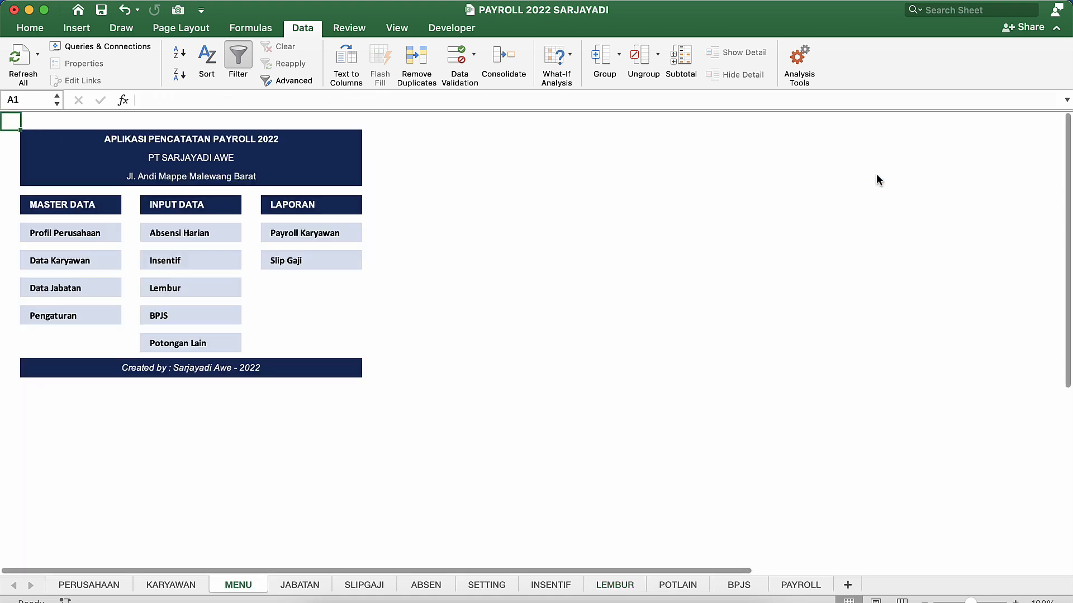
left_click(295, 235)
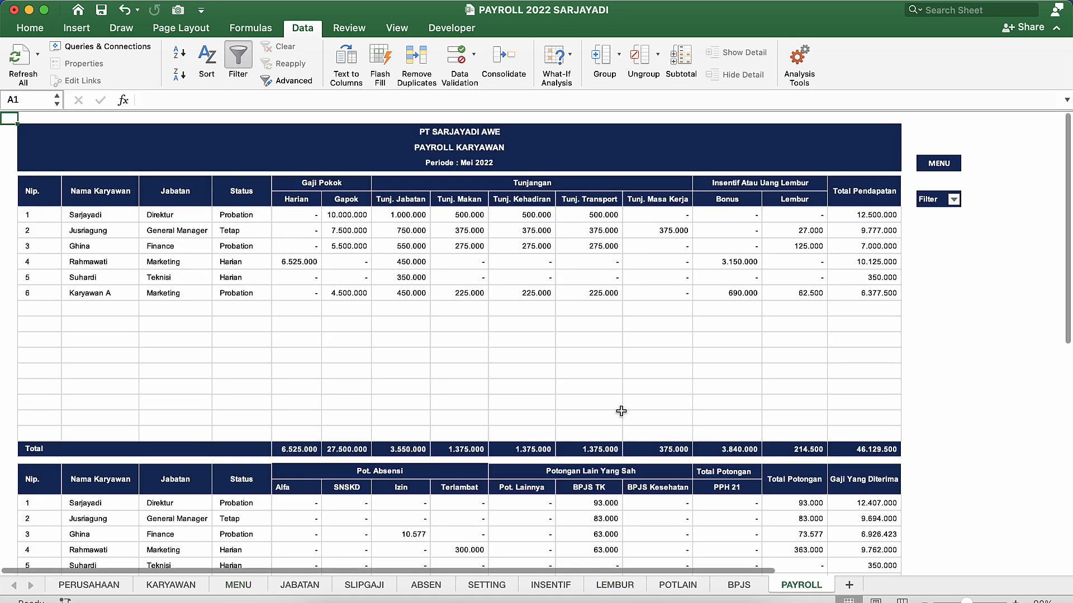
scroll(704, 377, "down", 1)
scroll(703, 378, "down", 5)
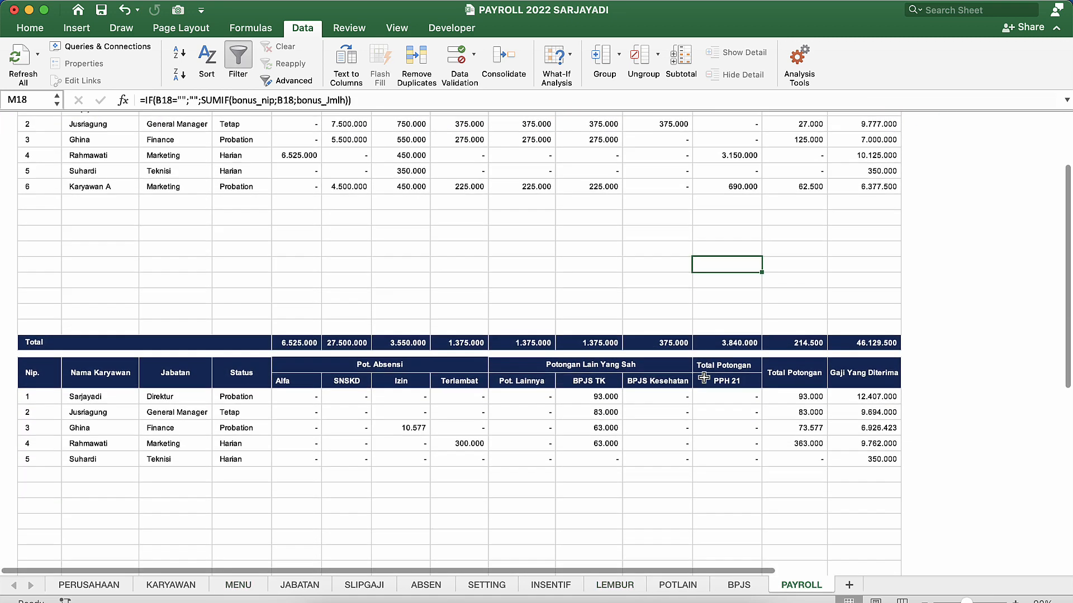
left_click(39, 341)
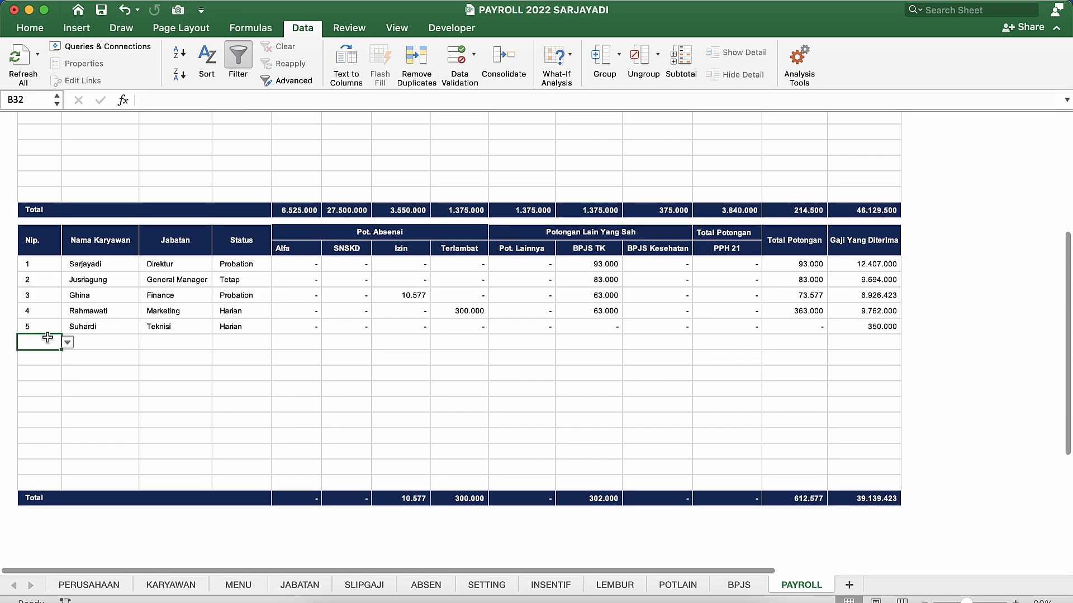
left_click(67, 342)
left_click(33, 431)
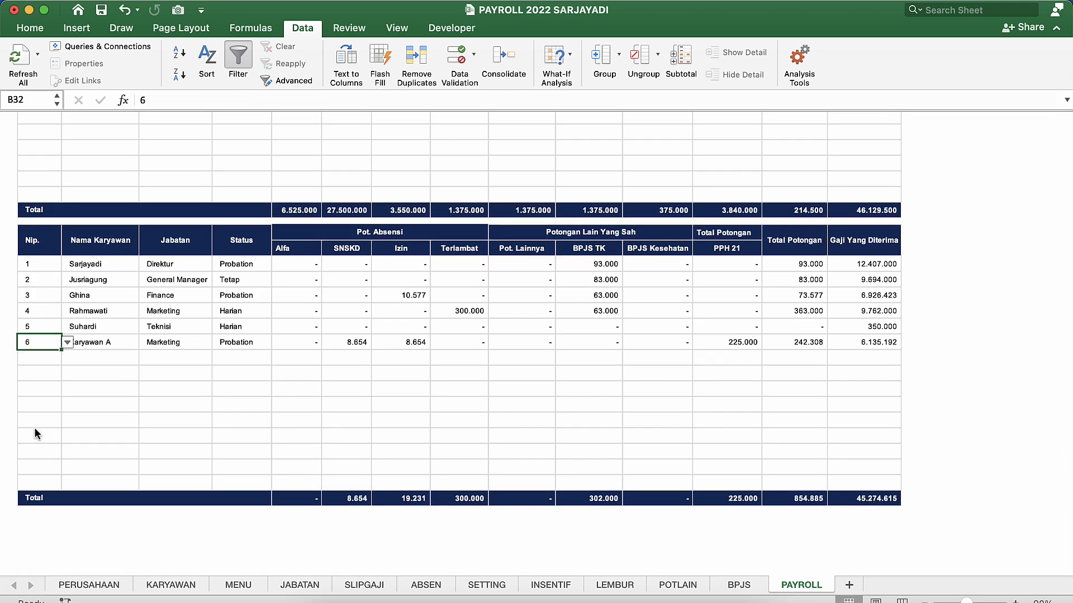
left_click(161, 377)
Examine the formulas behind the Alfa, SNSKD, Izin and Terlambat deductions of Nip 6.
left_click(310, 344)
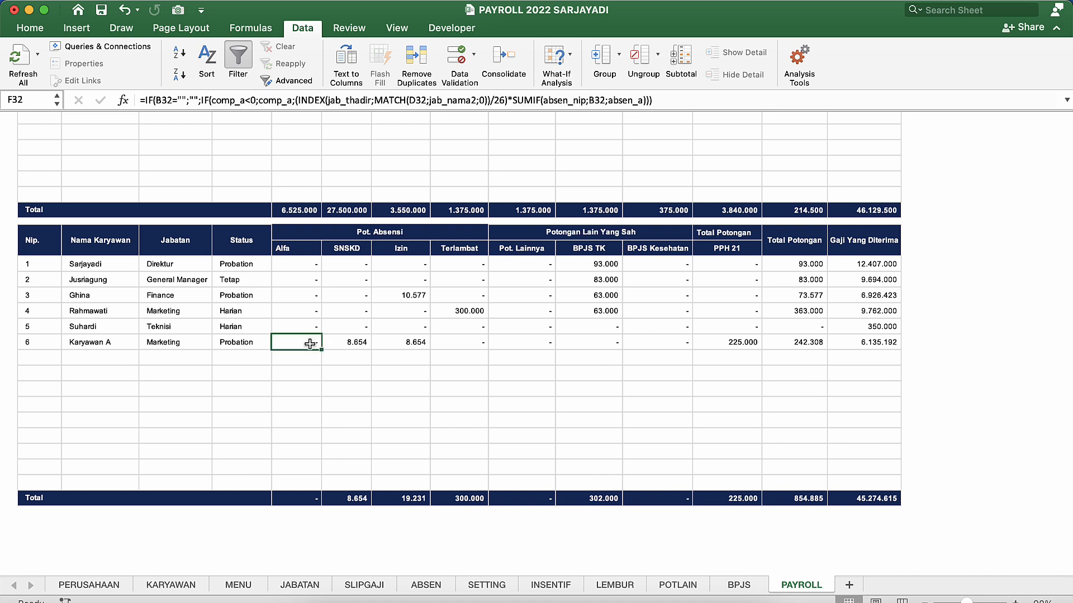
left_click(356, 343)
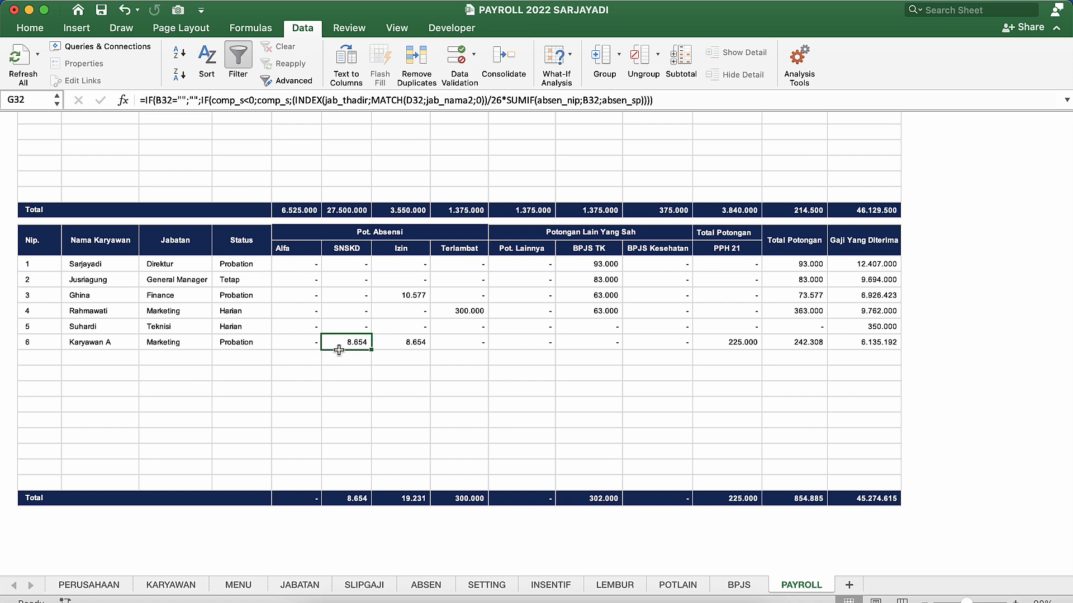
left_click(412, 347)
left_click(467, 342)
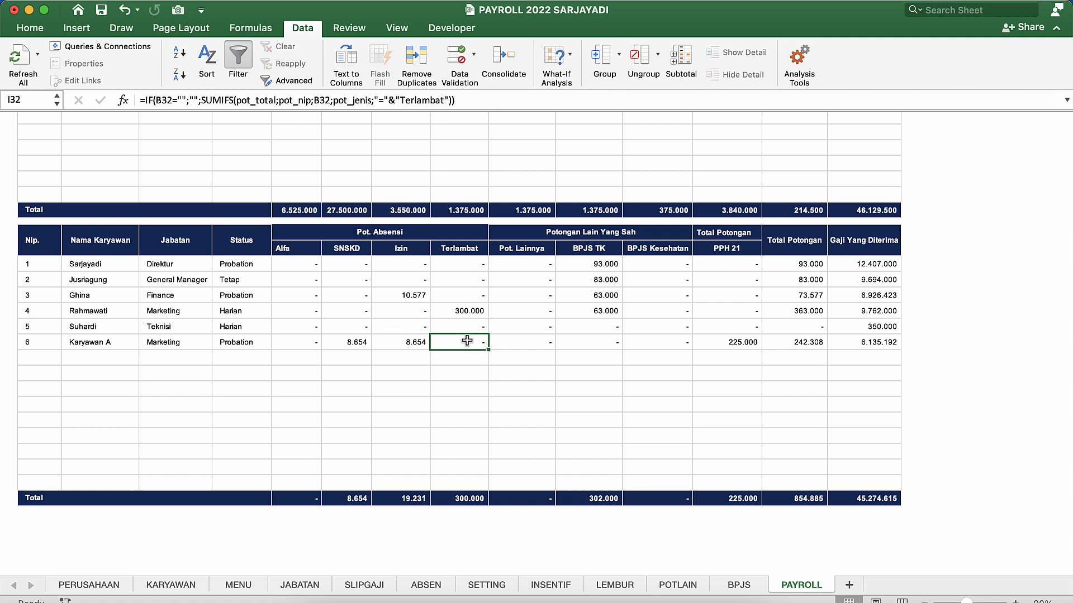
left_click(414, 346)
left_click(456, 344)
left_click(422, 347)
left_click(461, 346)
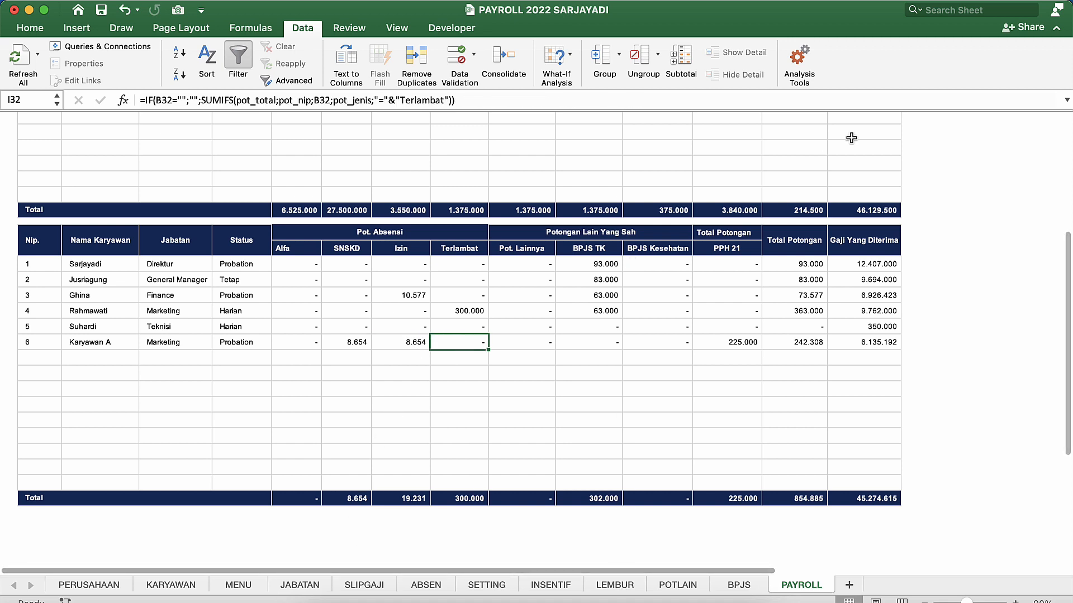
Go to the Potongan Lain input sheet and add Nip 6 to the first empty row of its table.
scroll(894, 150, "up", 10)
left_click(928, 163)
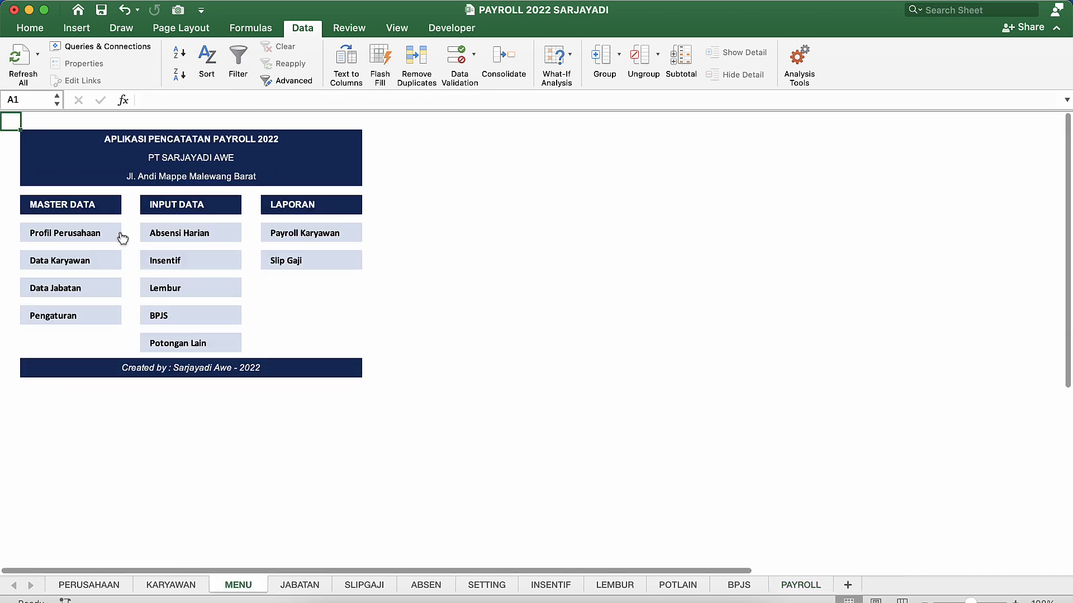
left_click(193, 342)
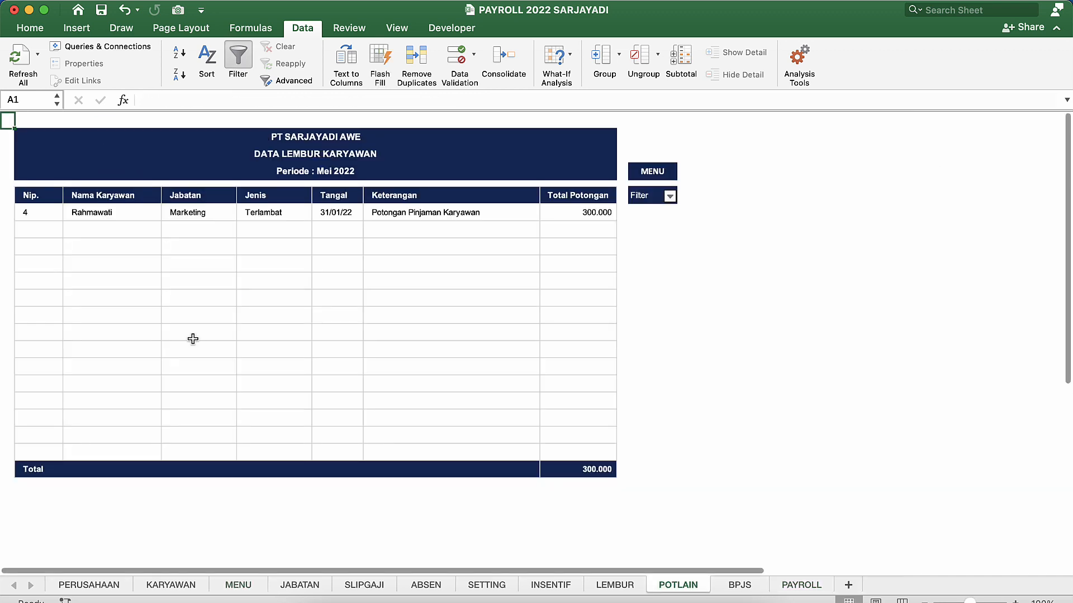
left_click(31, 229)
left_click(69, 230)
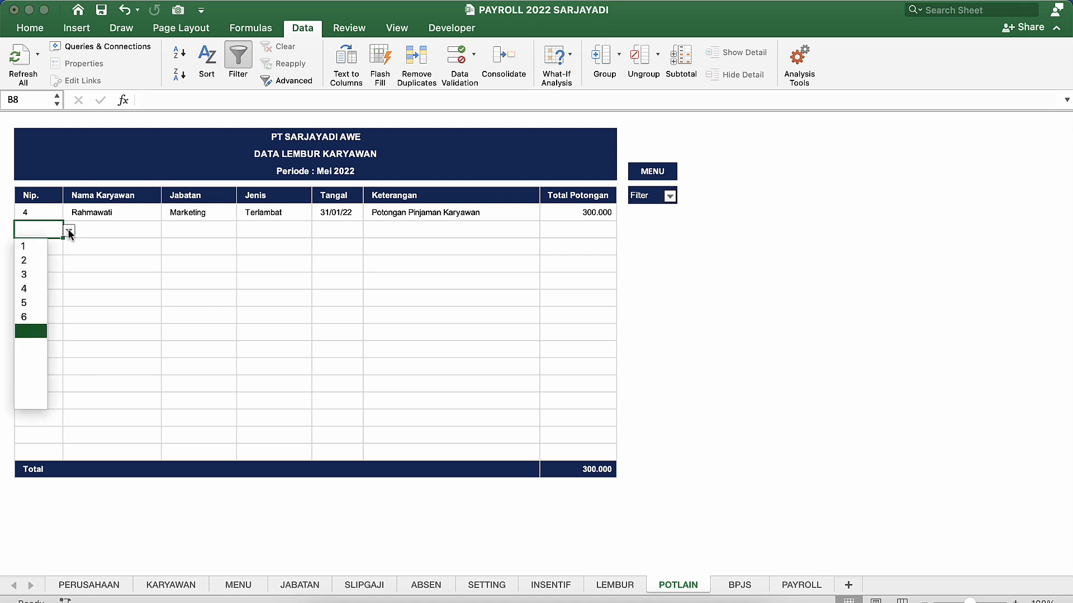
left_click(42, 315)
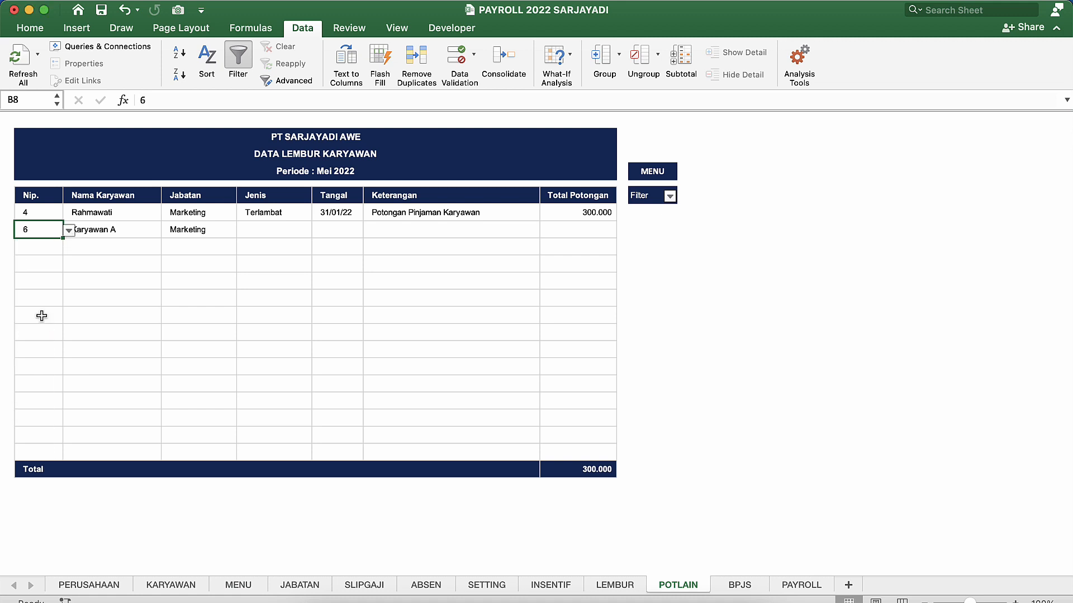
Set the Jenis of the Nip 6 entry to Terlambat and its date to 31/01/22, as in the row above.
left_click(297, 231)
left_click(316, 231)
left_click(267, 243)
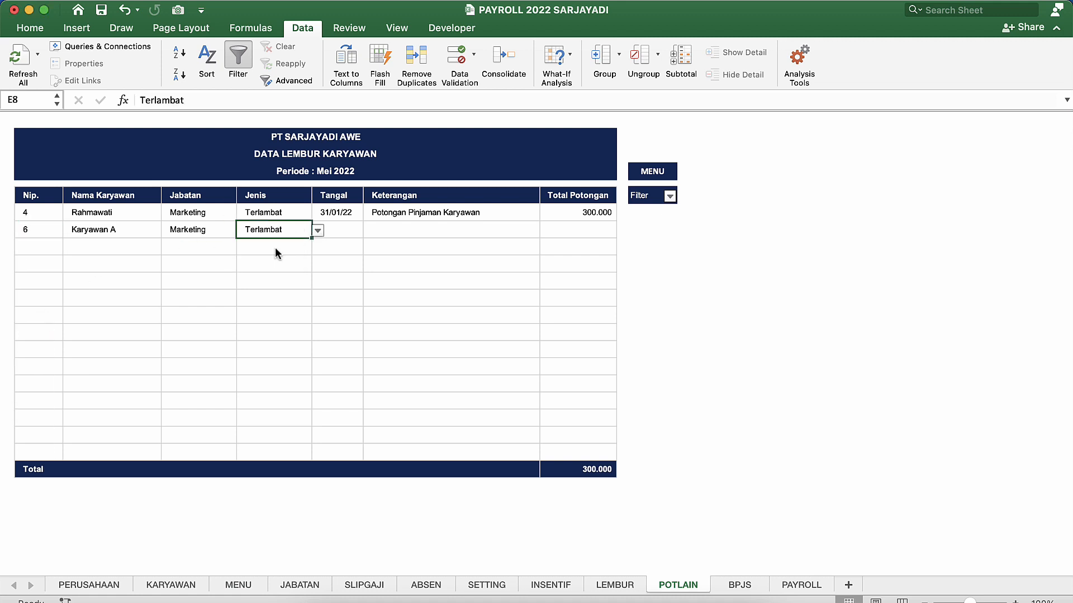
left_click(339, 232)
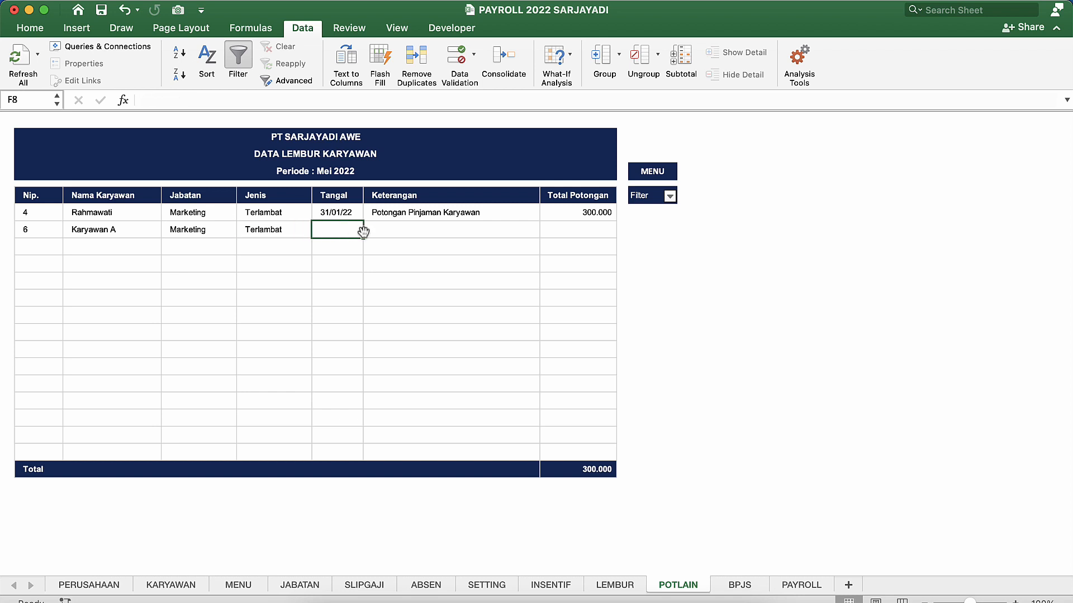
key("ctrl+d")
Enter "Terlambat tanpa keterangan" as the Keterangan of the Nip 6 deduction.
left_click(423, 226)
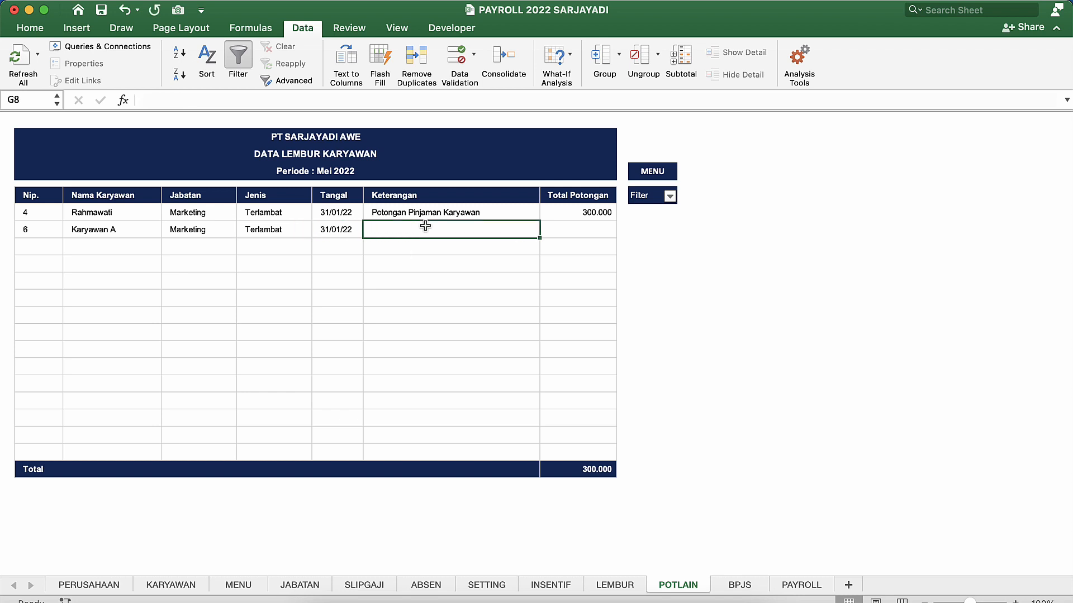
type("Terlam")
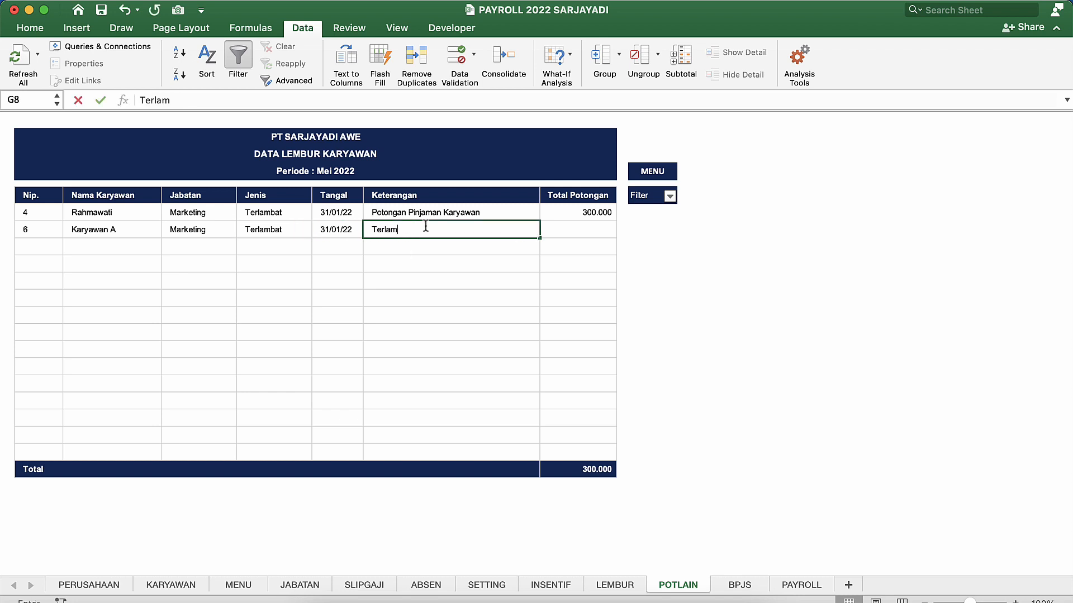
type("n")
key("BackSpace")
type("bat tanpa keterangan")
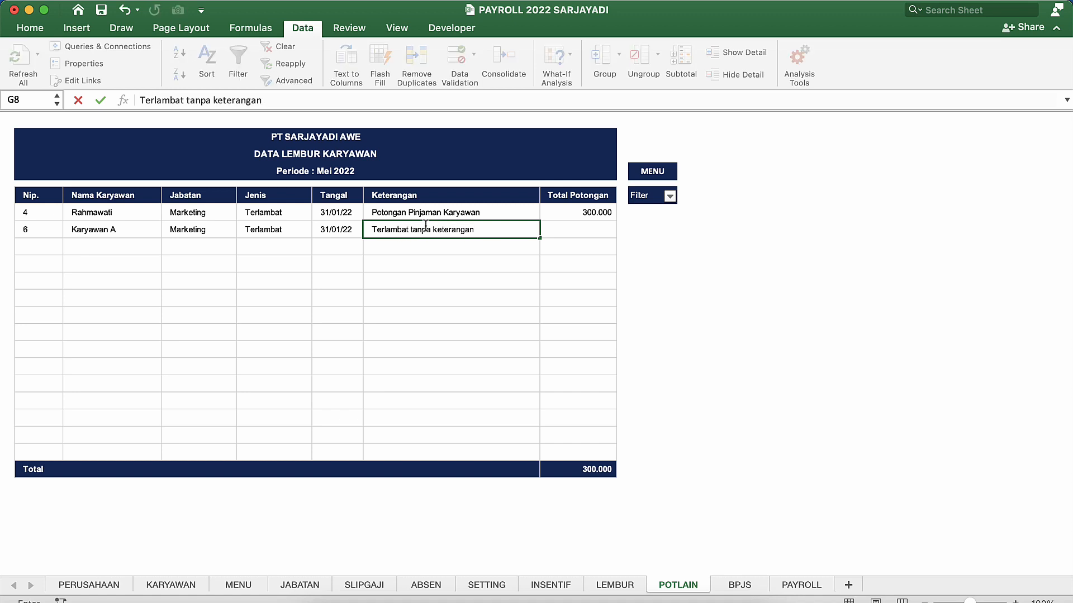
key("Return")
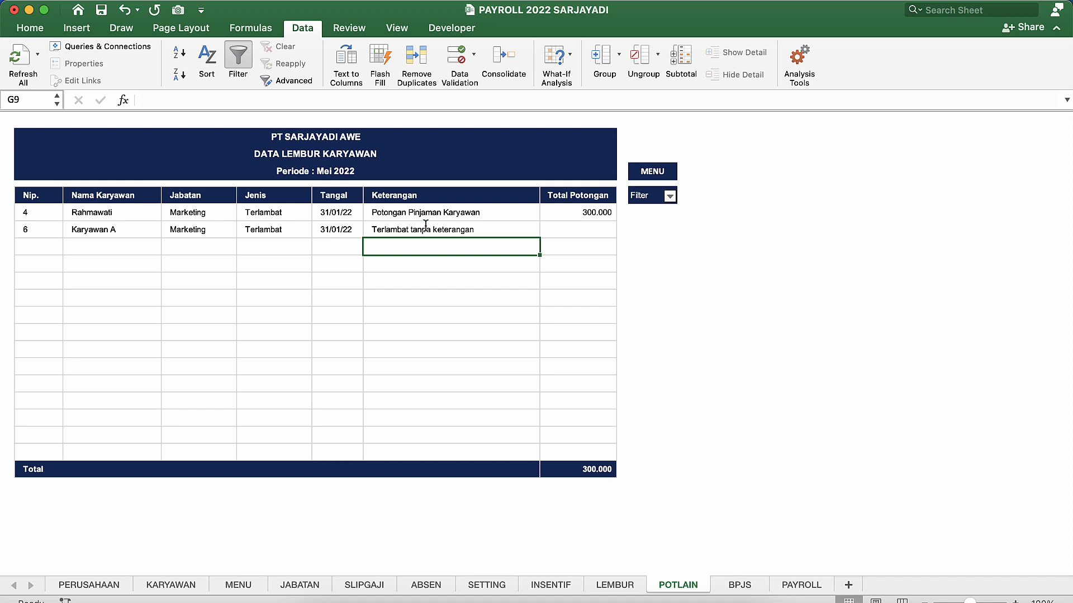
Set the Total Potongan of the Nip 6 entry to 25000.
left_click(569, 235)
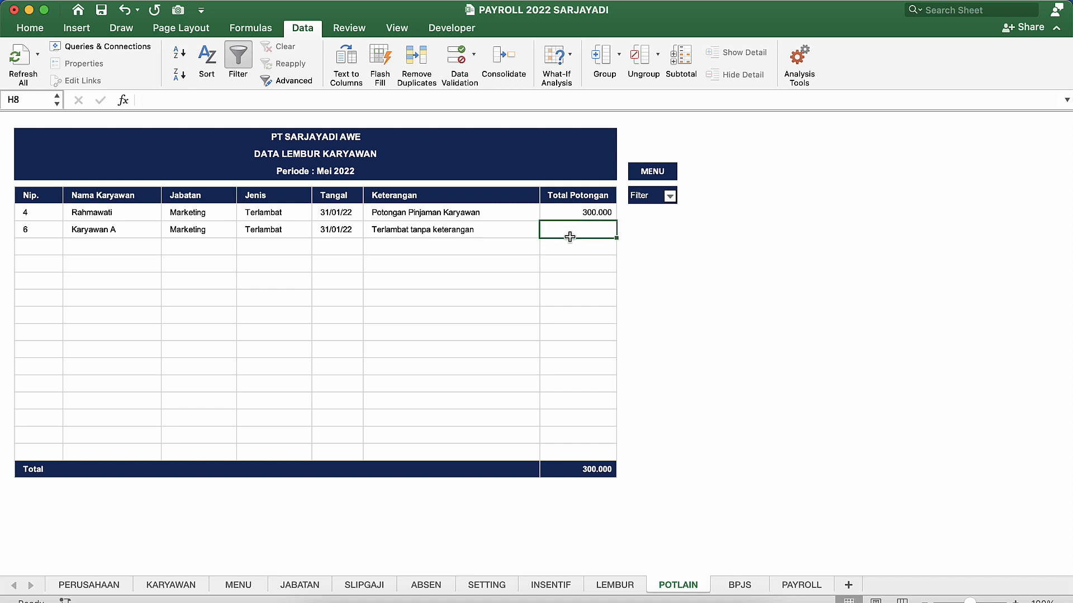
type("2")
key("BackSpace")
key("BackSpace")
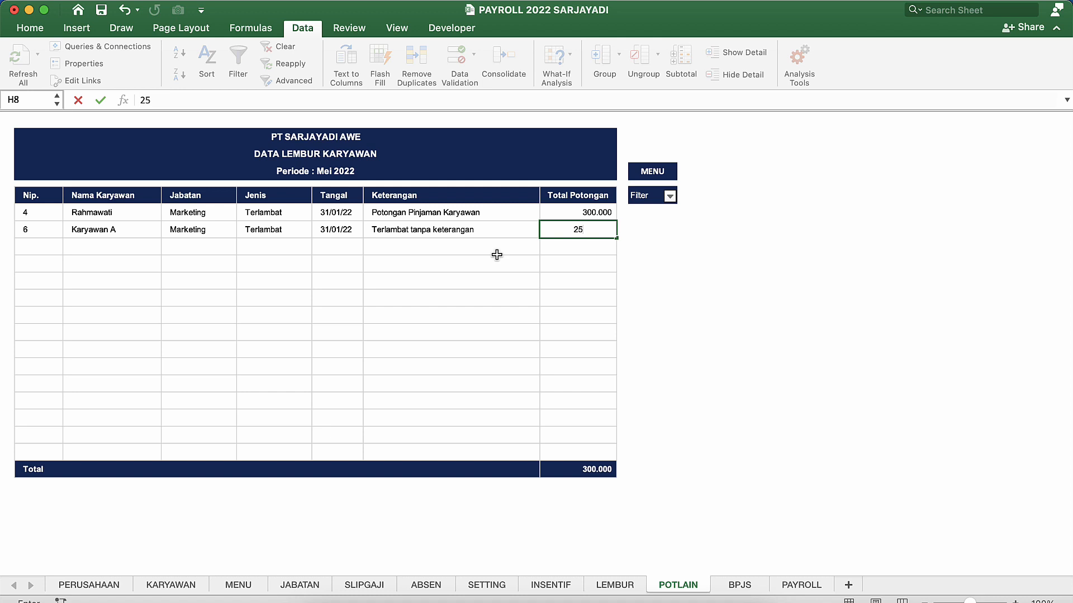
key("Return")
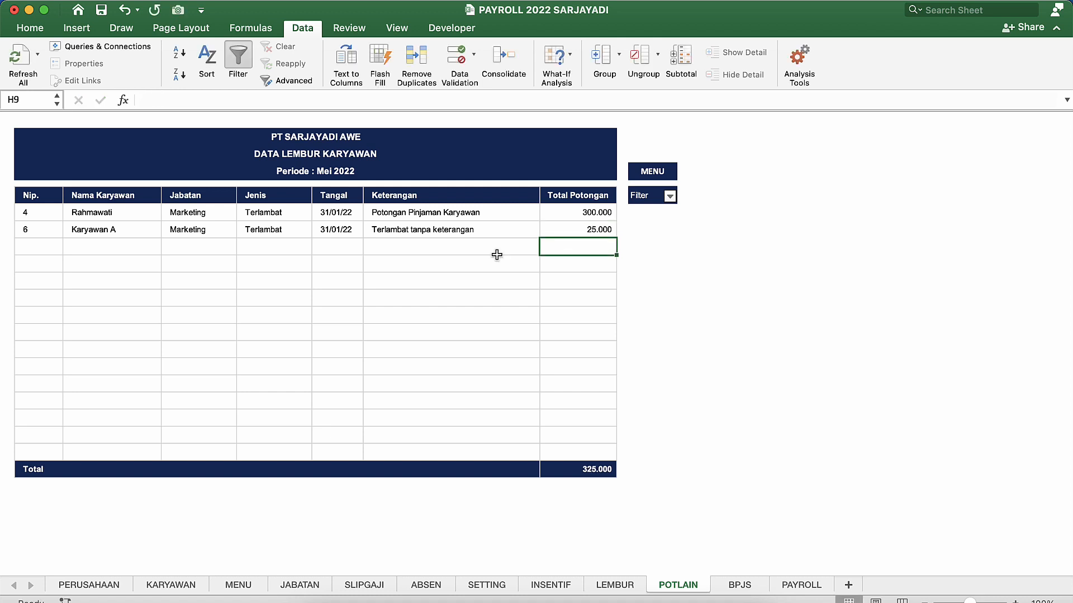
left_click(524, 311)
Return to the Payroll Karyawan report and check the Terlambat and Pot. Lainnya deductions of Nip 6.
left_click(652, 171)
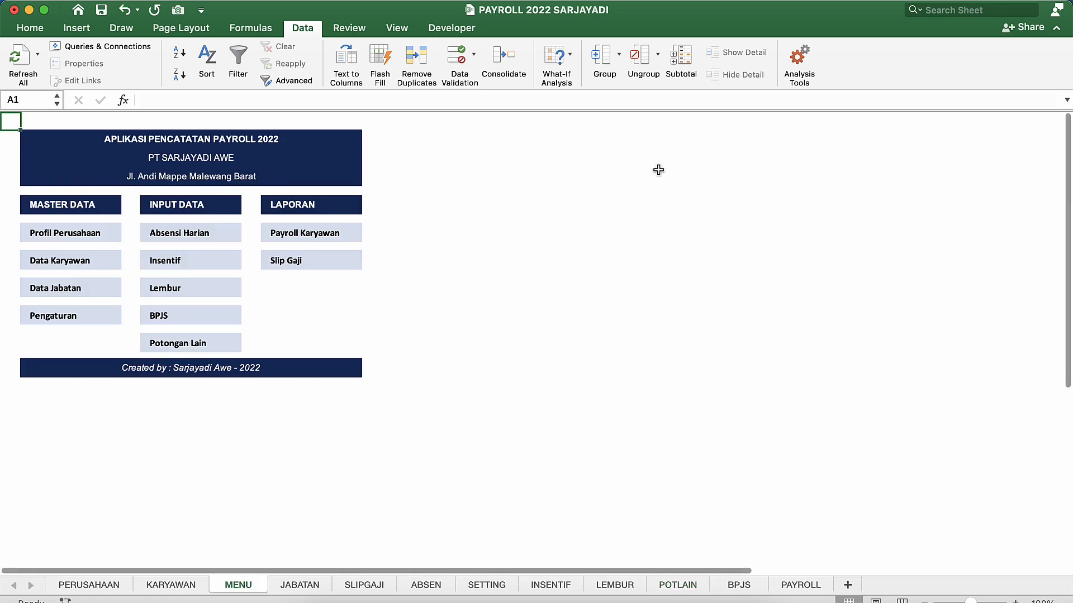
left_click(327, 225)
scroll(547, 471, "down", 5)
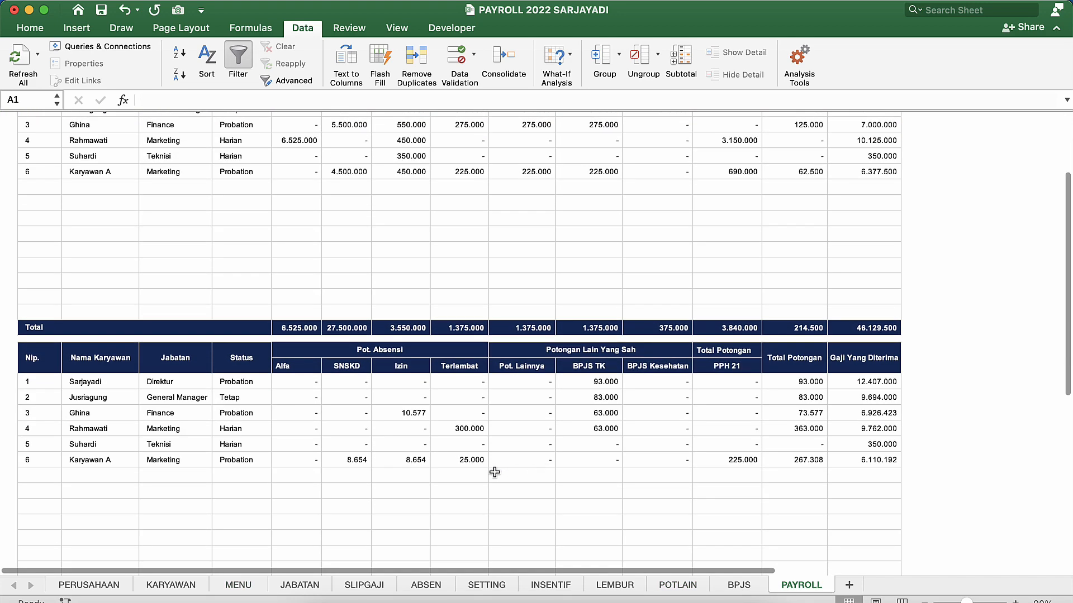
left_click(460, 461)
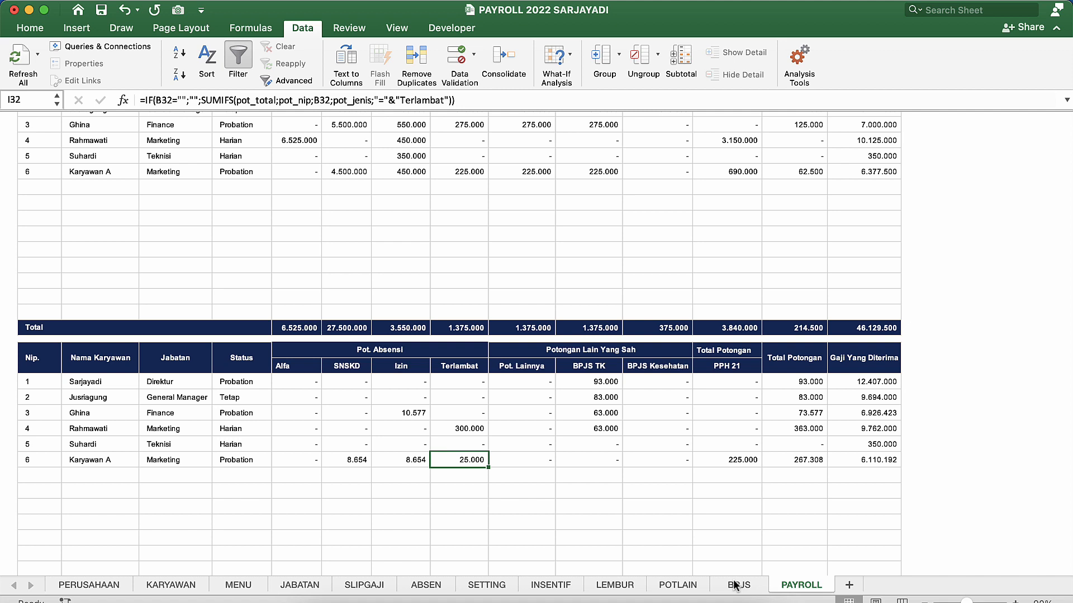
left_click(514, 464)
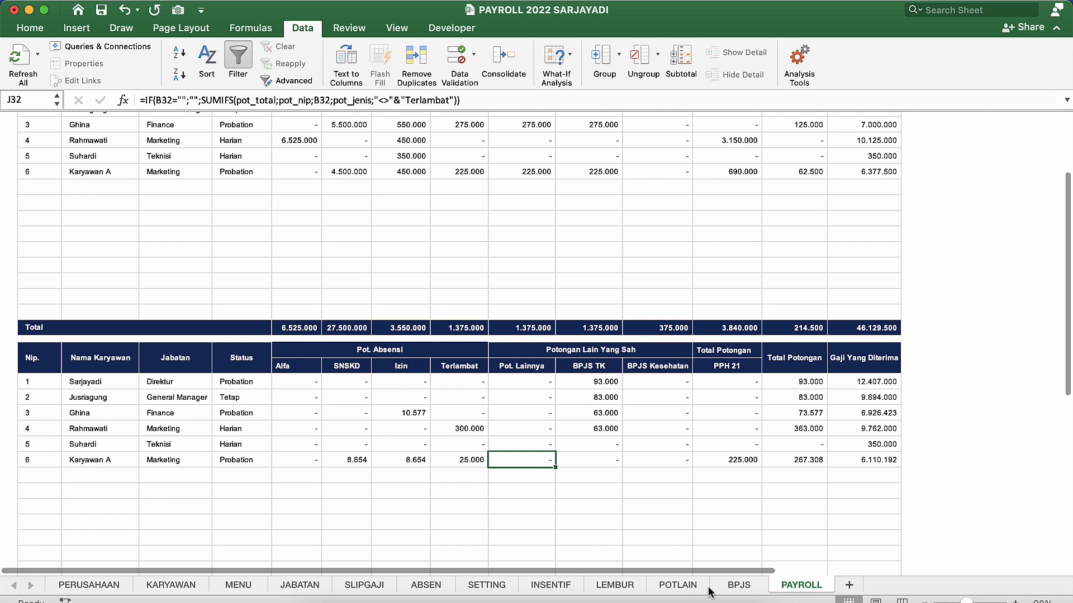
Change the Jenis of the Nip 6 entry on the POTLAIN sheet to Pinjaman.
left_click(678, 586)
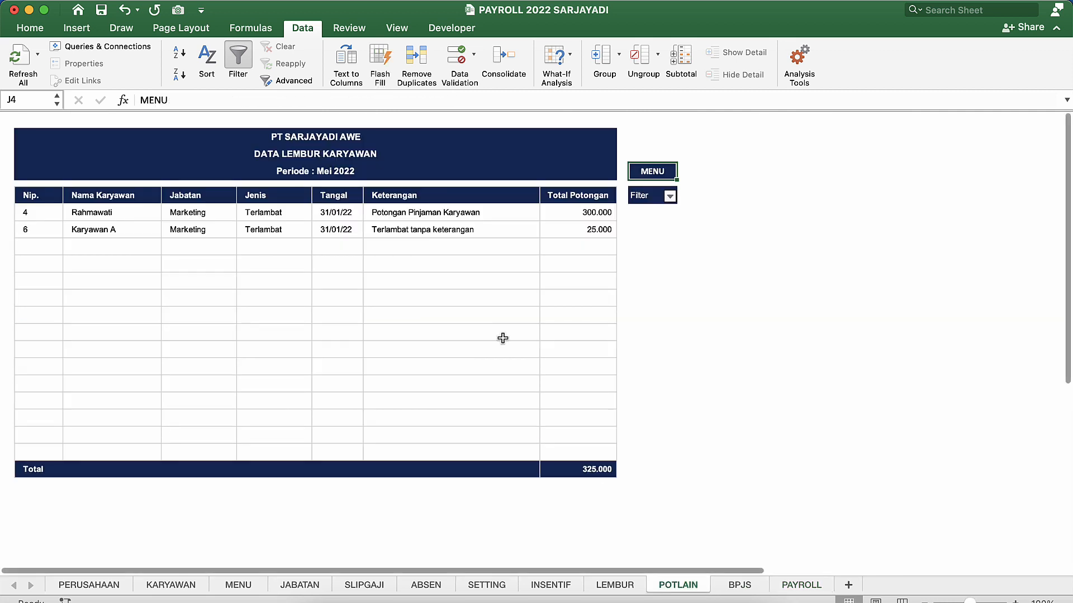
left_click(292, 230)
left_click(317, 230)
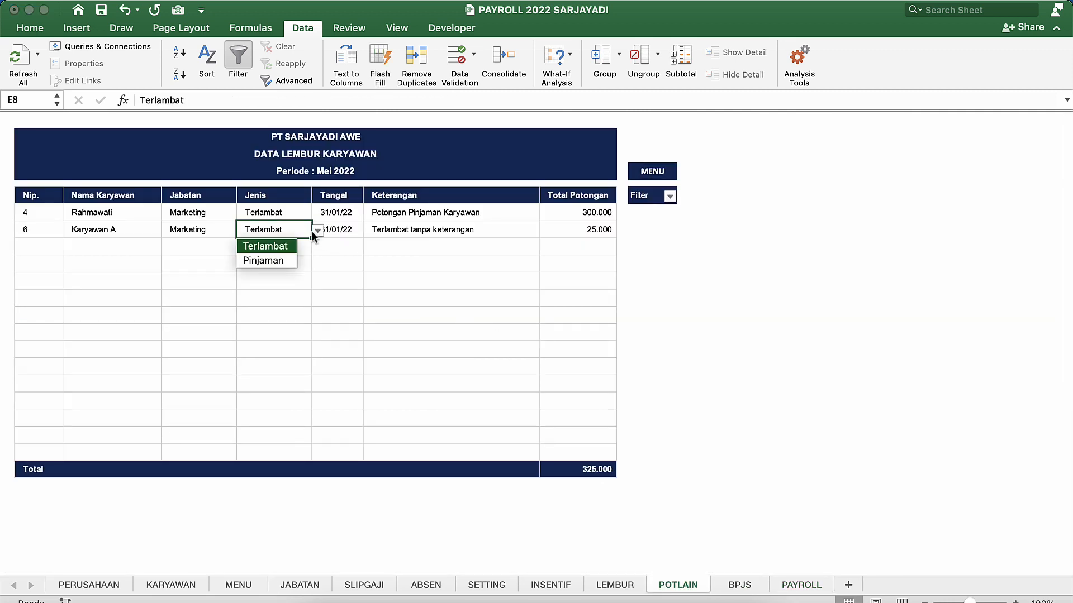
left_click(272, 261)
left_click(384, 246)
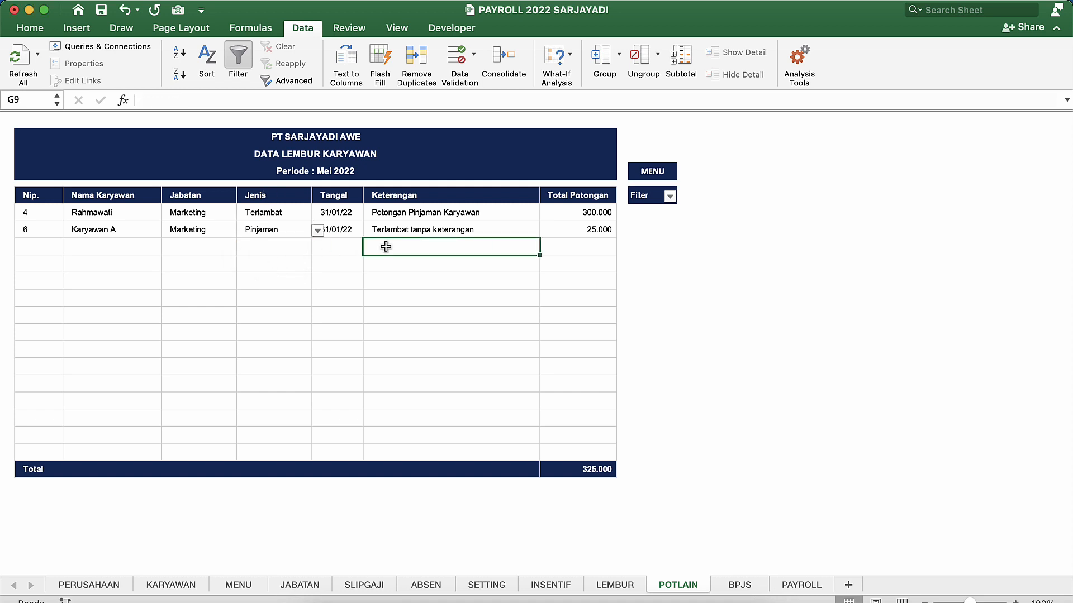
left_click(430, 234)
left_click(598, 233)
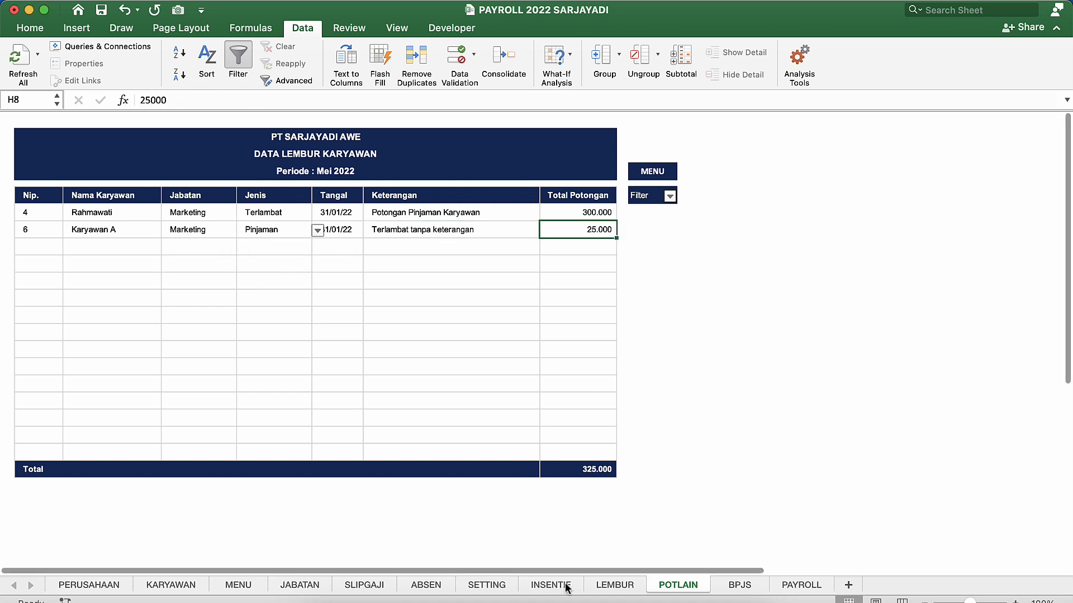
Check the Terlambat, Pot. Lainnya, BPJS Kesehatan and PPH 21 deductions of Nip 6 on the PAYROLL sheet.
left_click(806, 587)
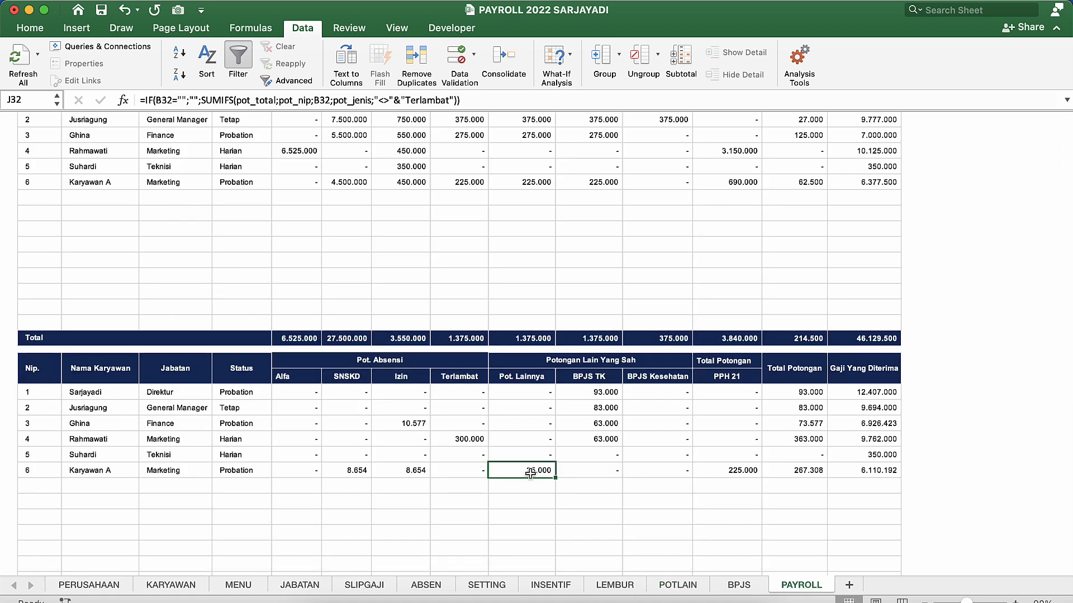
key("Left")
key("Right")
key("Left")
key("Right")
left_click(446, 458)
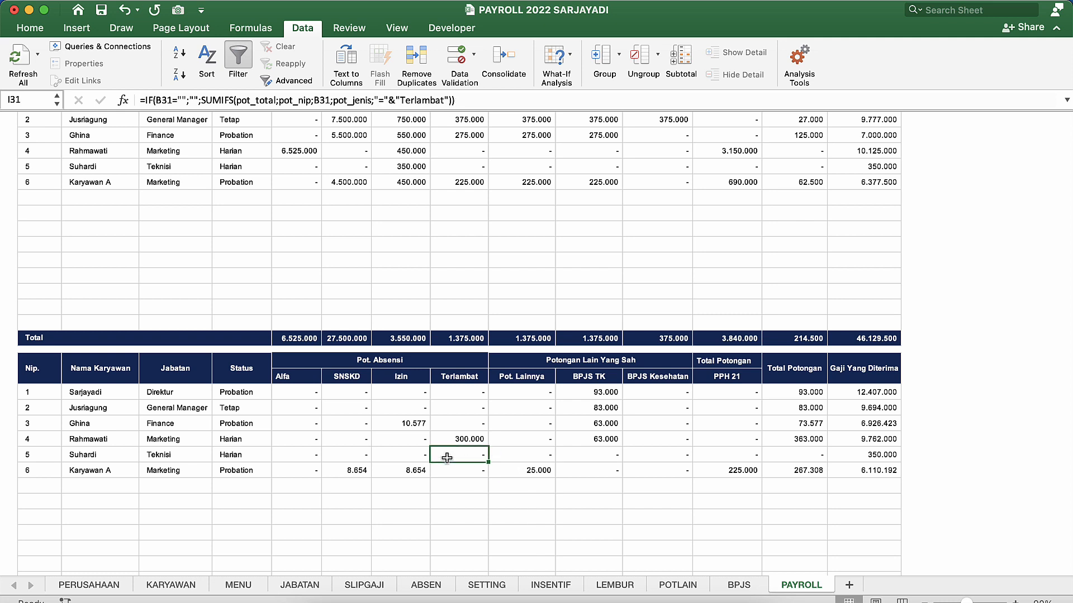
left_click(523, 467)
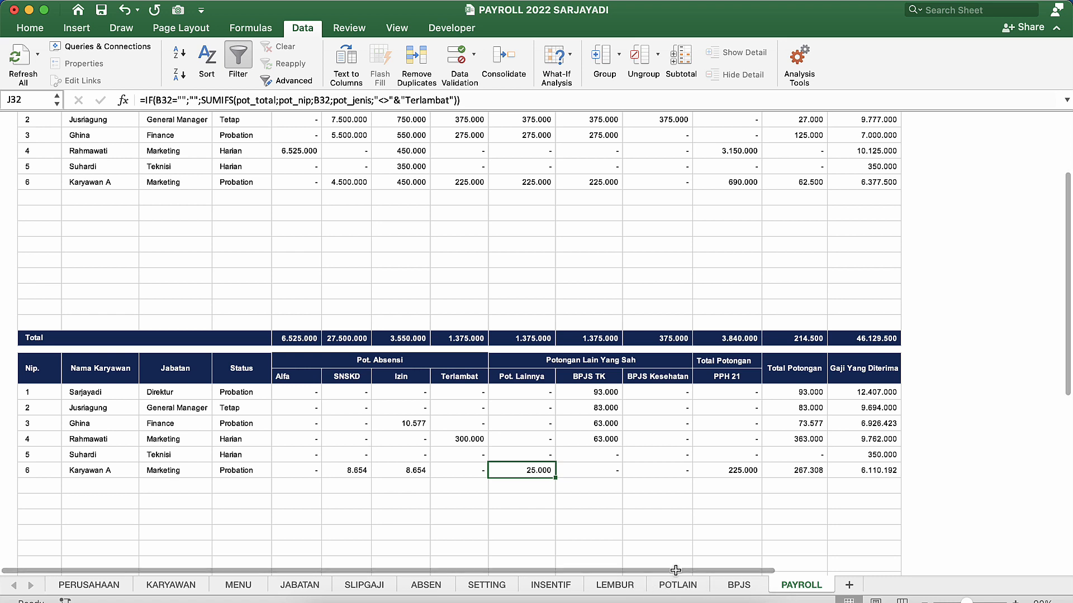
left_click(633, 463)
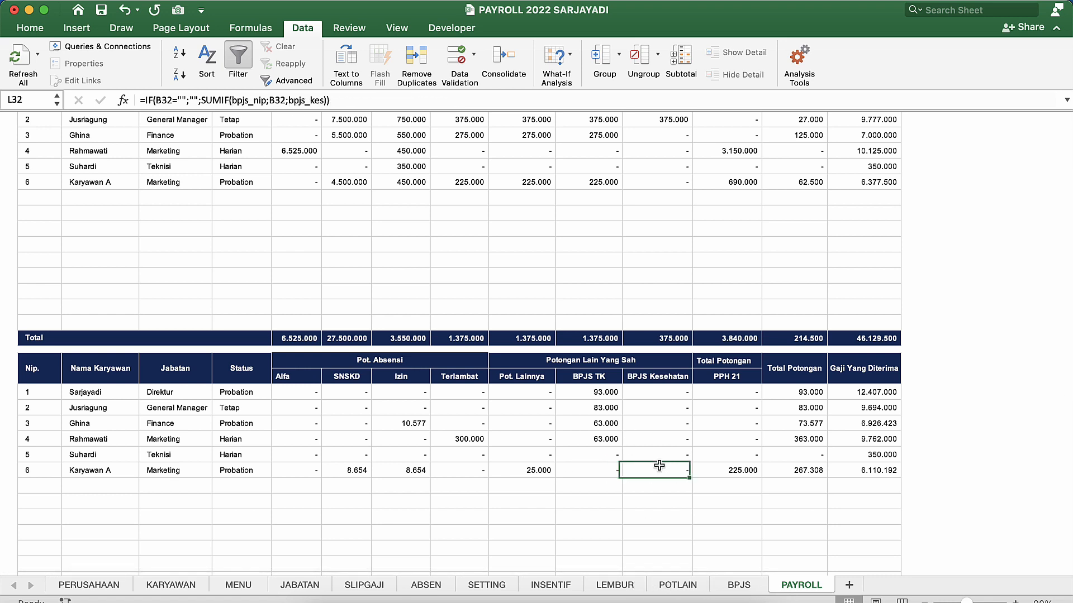
left_click(724, 470)
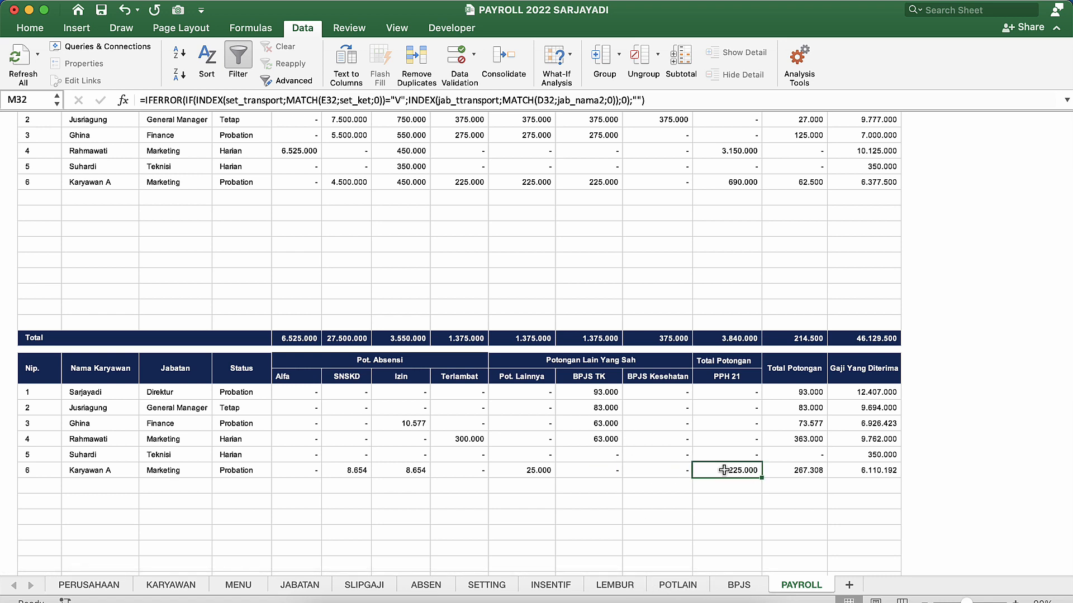
Copy the PPH 21 value of Nip 2 into the PPH 21 cells from Nip 3 down to the last row above the Total.
left_click(733, 423)
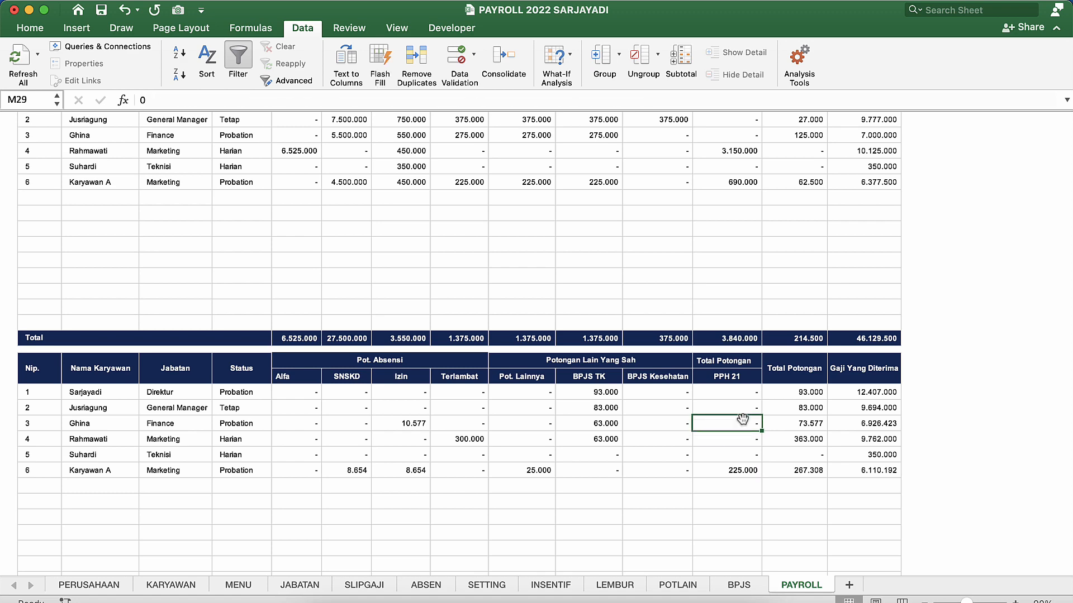
left_click(745, 406)
key("cmd+c")
key("ctrl+Down")
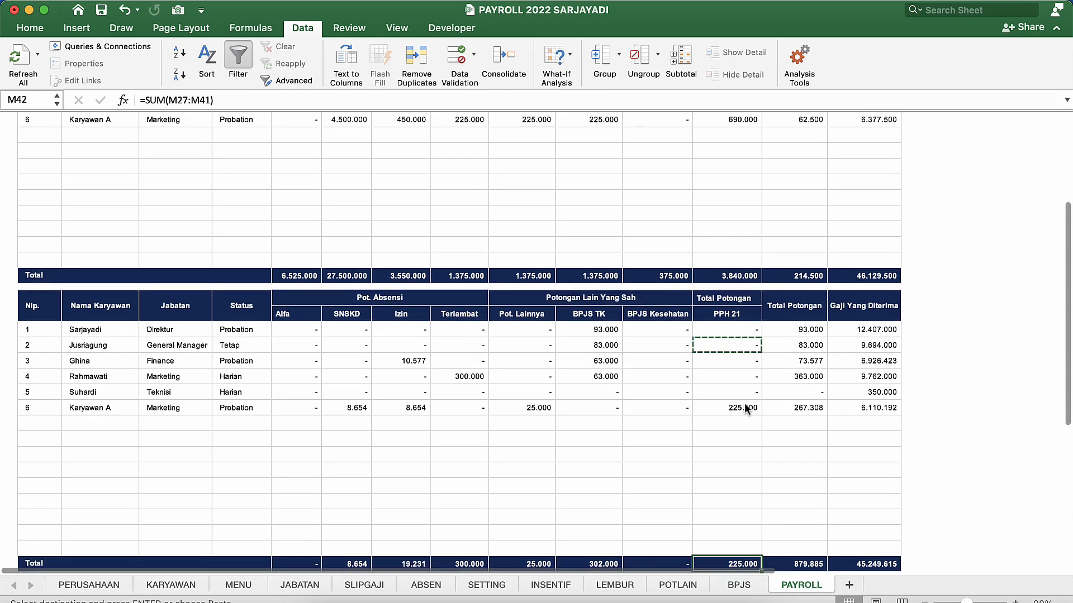
key("Down")
left_click(747, 349)
key("ctrl+shift+Down")
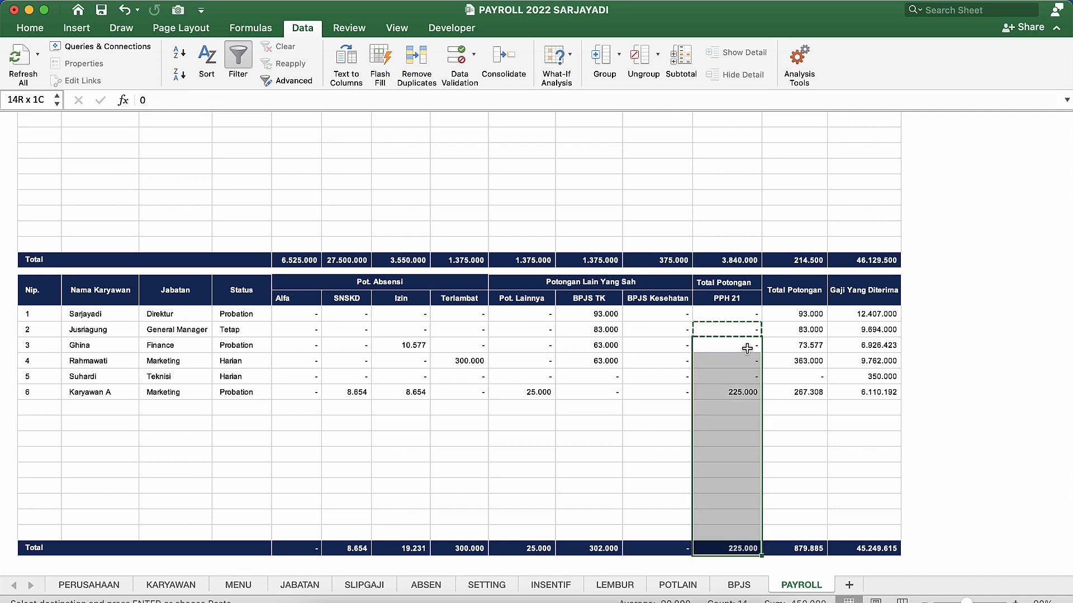
key("shift+Up")
key("Return")
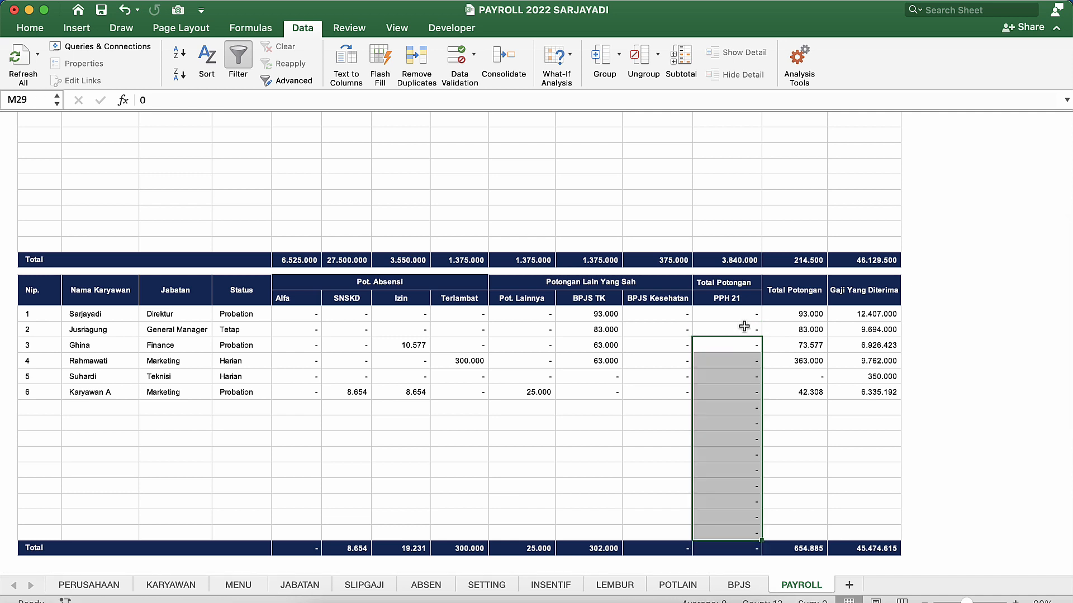
Clear the PPH 21 cells in the empty rows between Nip 6 and the Total row.
left_click(747, 328)
left_click(747, 387)
key("Down")
key("ctrl+shift+Down")
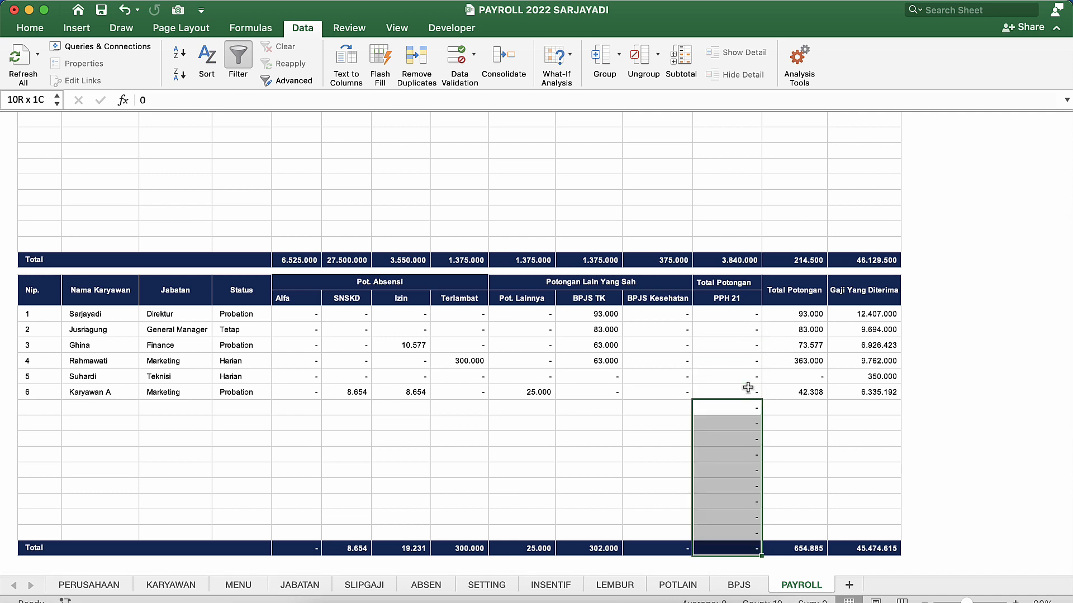
key("shift+Up")
left_click(742, 373)
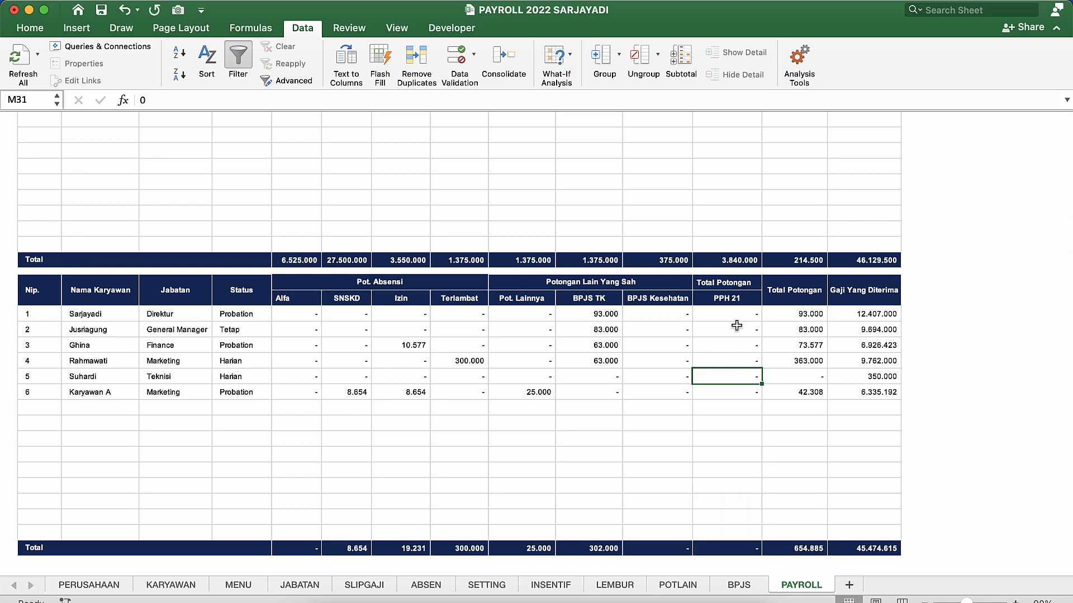
Check the PPH 21 and BPJS Kesehatan cells of the employees in the deductions table of the PAYROLL sheet.
left_click(737, 326)
left_click(741, 312)
left_click(744, 343)
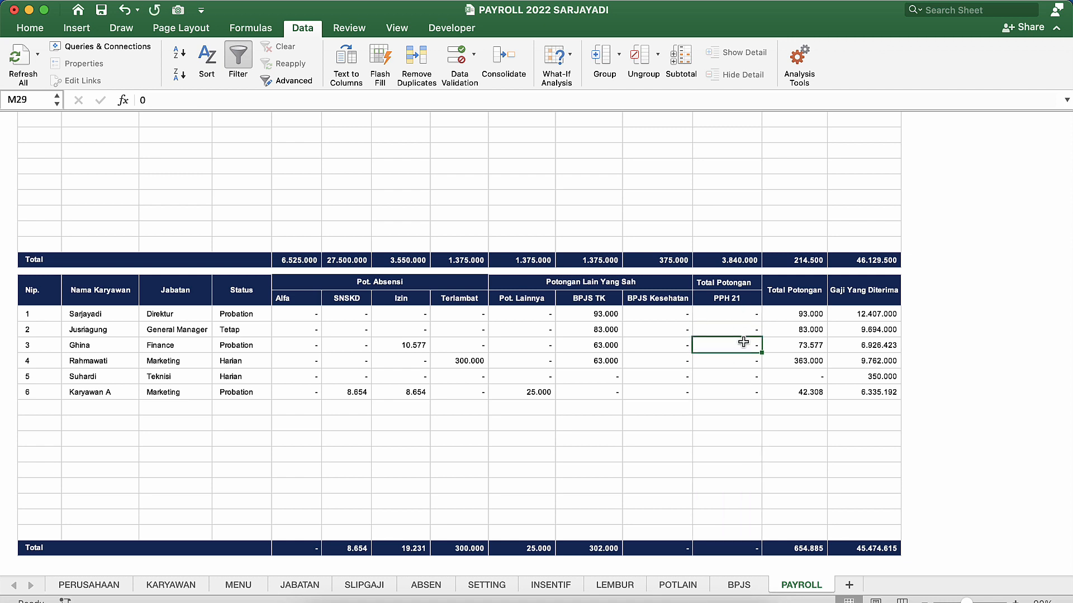
left_click(745, 389)
left_click(664, 392)
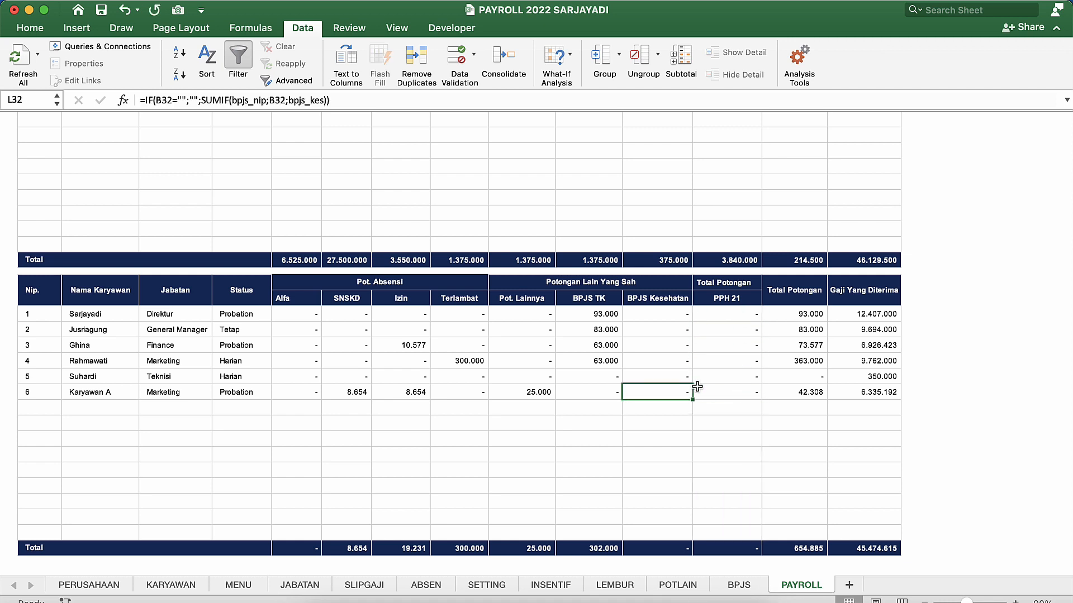
left_click(695, 391)
left_click(700, 376)
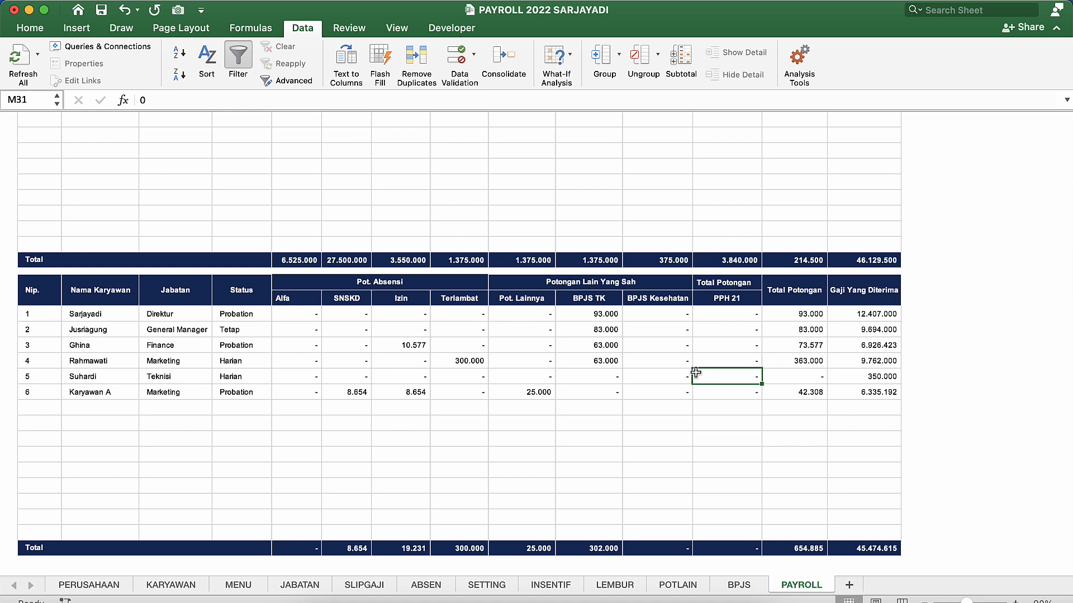
left_click(660, 298)
left_click(749, 296)
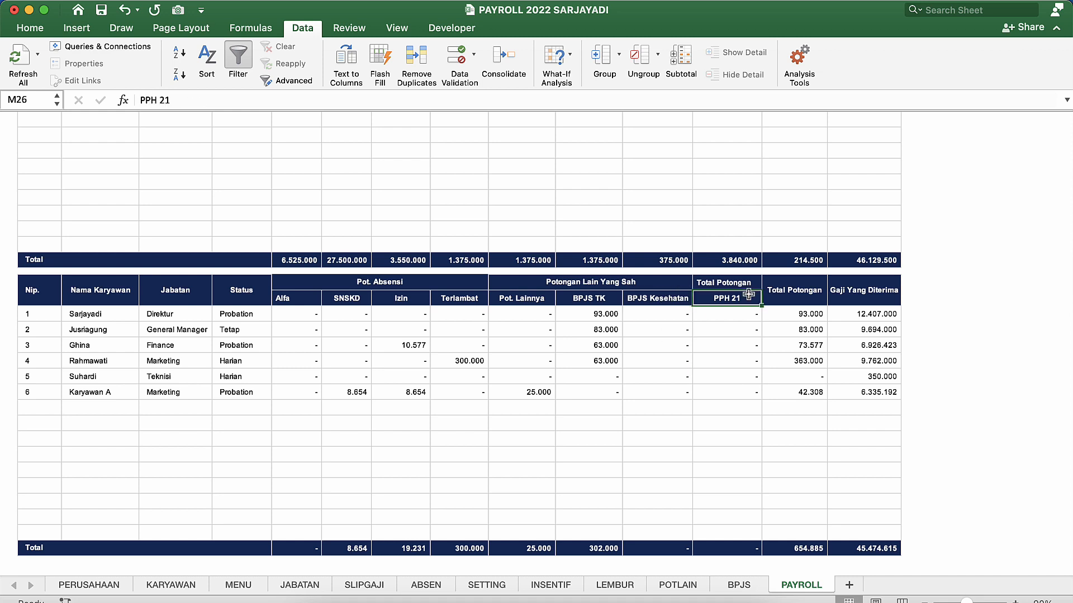
Examine the Total Potongan and Gaji Yang Diterima columns, including the formulas in the Nip 6 row.
left_click(809, 295)
left_click(872, 290)
left_click(854, 343)
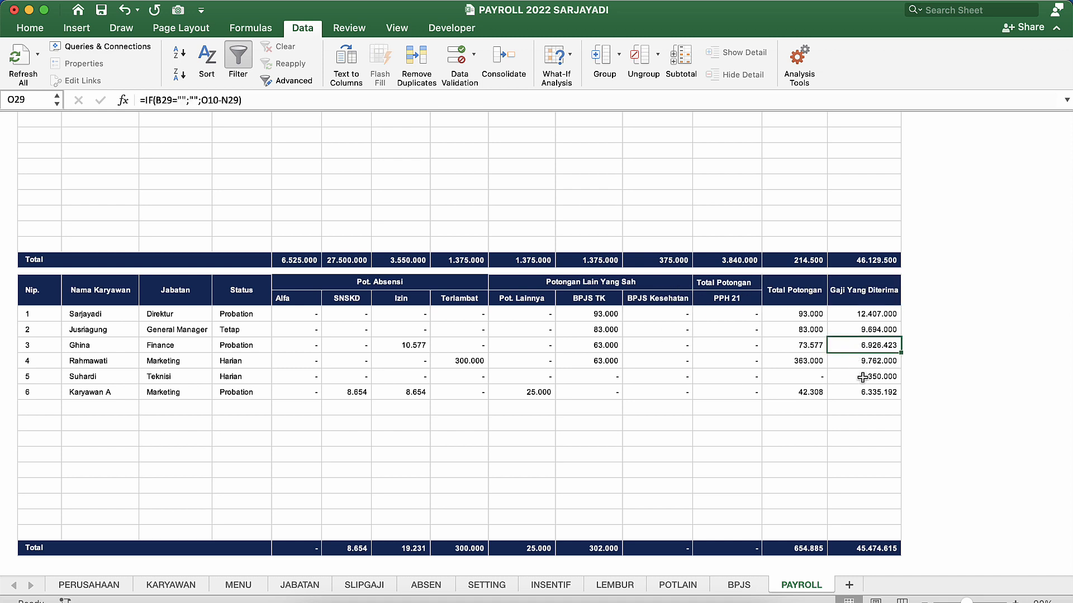
left_click(862, 377)
left_click(864, 392)
left_click(714, 406)
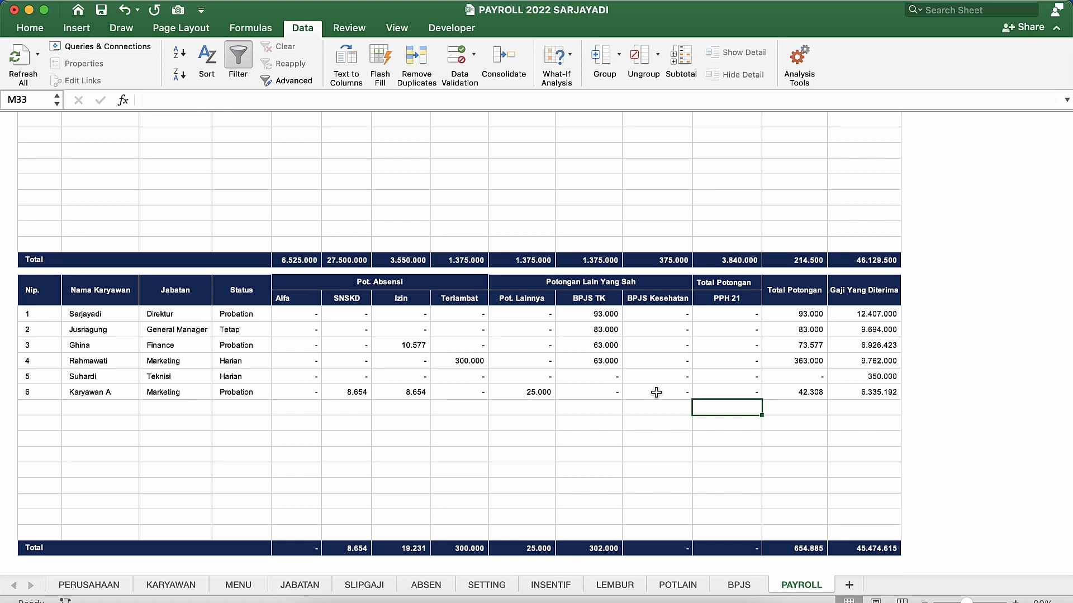
left_click(765, 377)
left_click(738, 393)
left_click(780, 394)
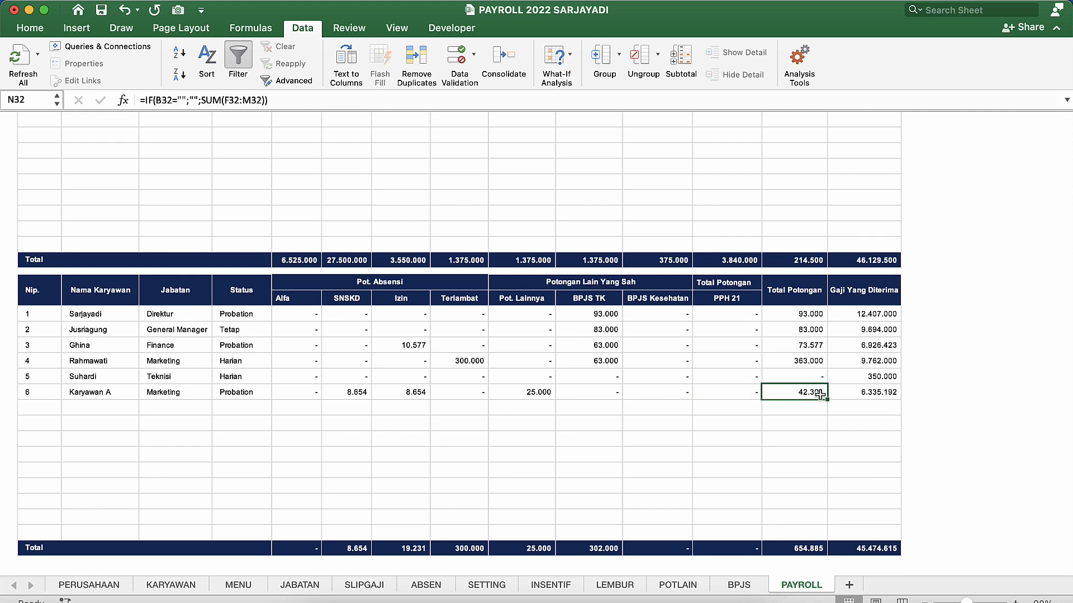
left_click(875, 394)
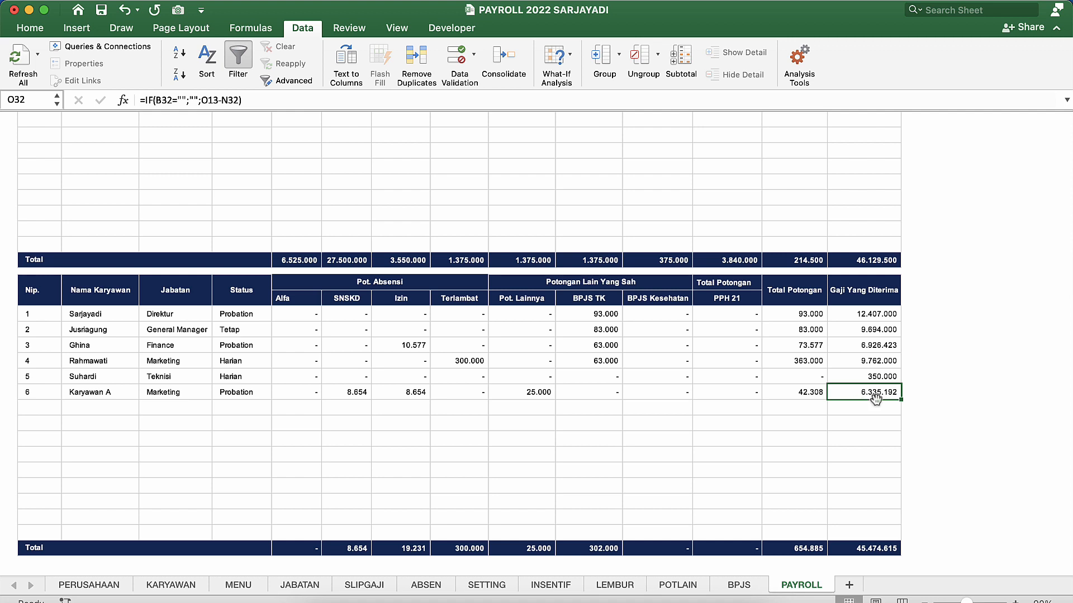
double_click(880, 392)
key("Return")
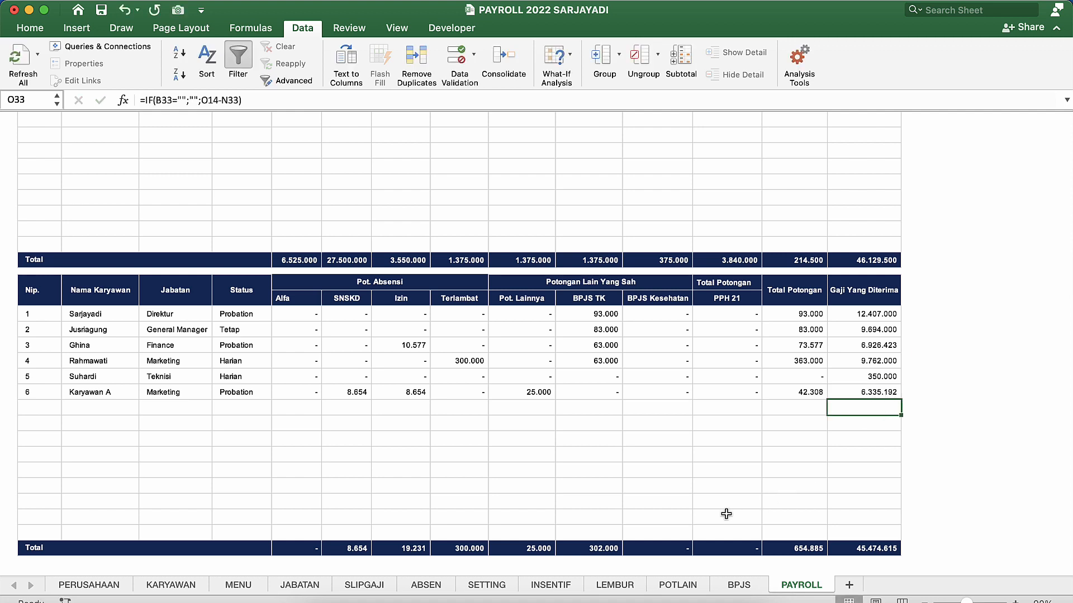
Filter the Payroll Karyawan report to exclude the rows marked 0.
scroll(638, 304, "up", 8)
scroll(637, 303, "down", 1)
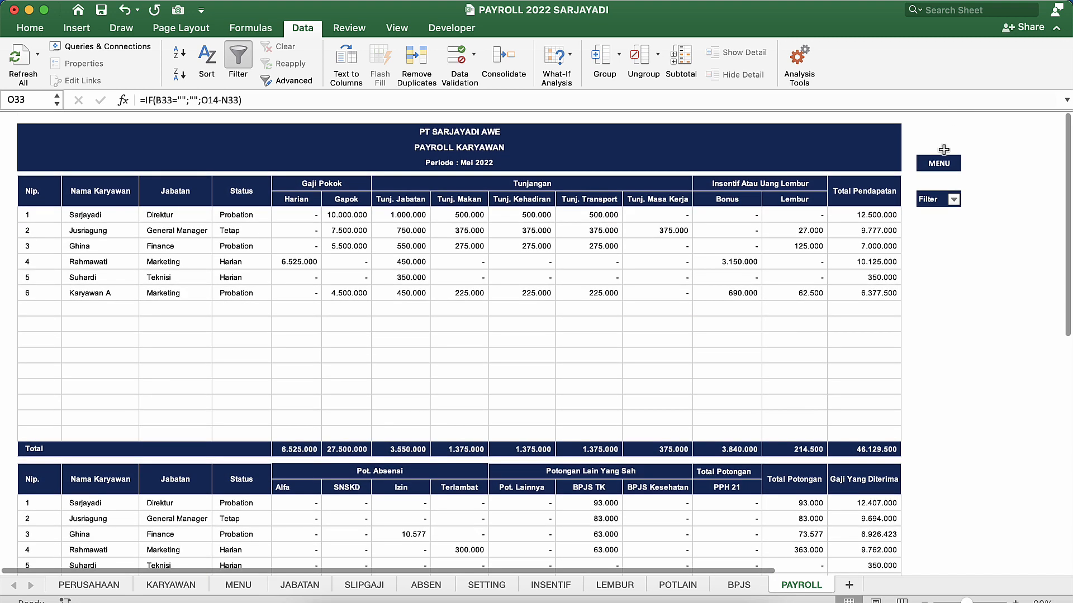
left_click(953, 200)
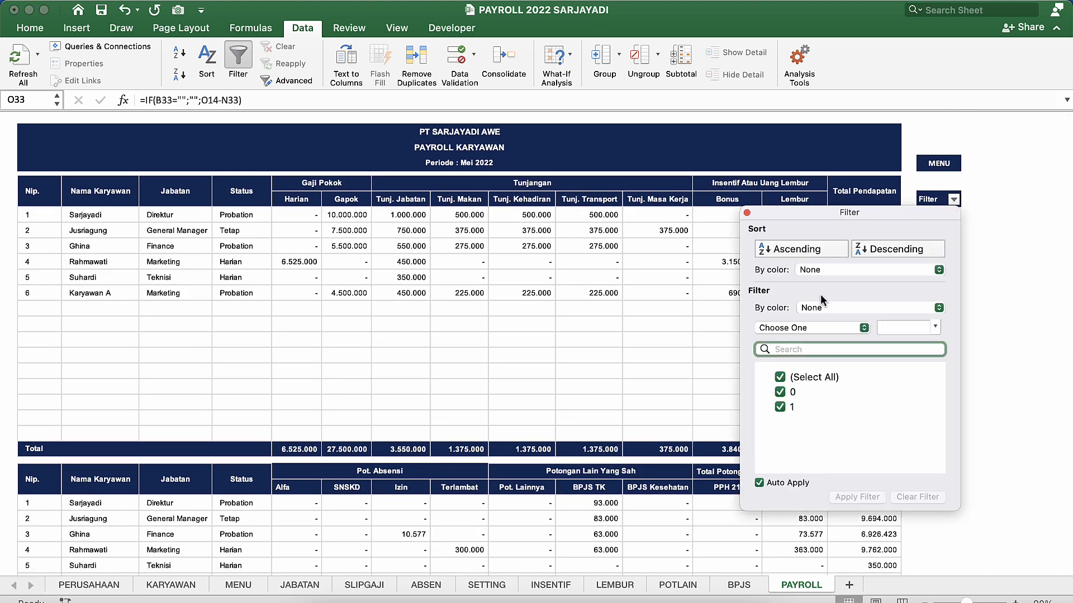
left_click(780, 392)
left_click(543, 348)
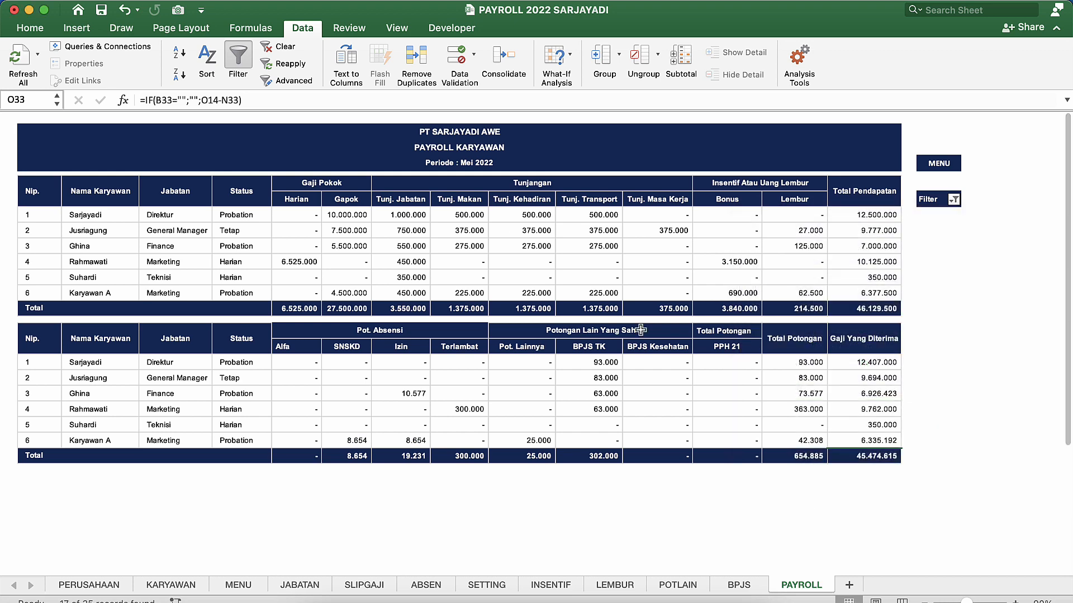
Preview the printout of the filtered Payroll Karyawan report and close the preview without printing.
left_click(661, 320)
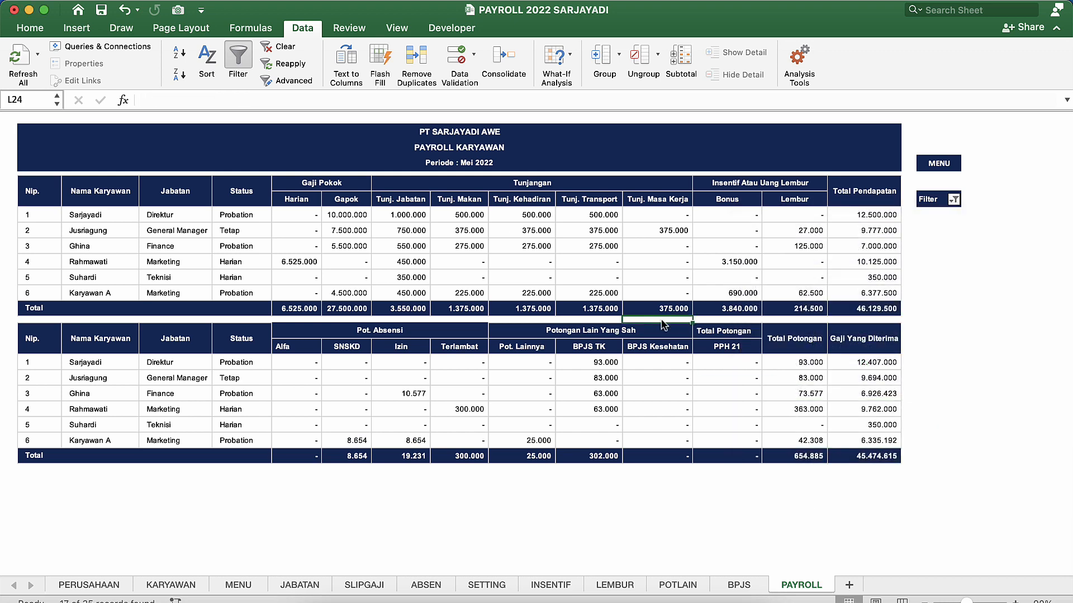
key("super+p")
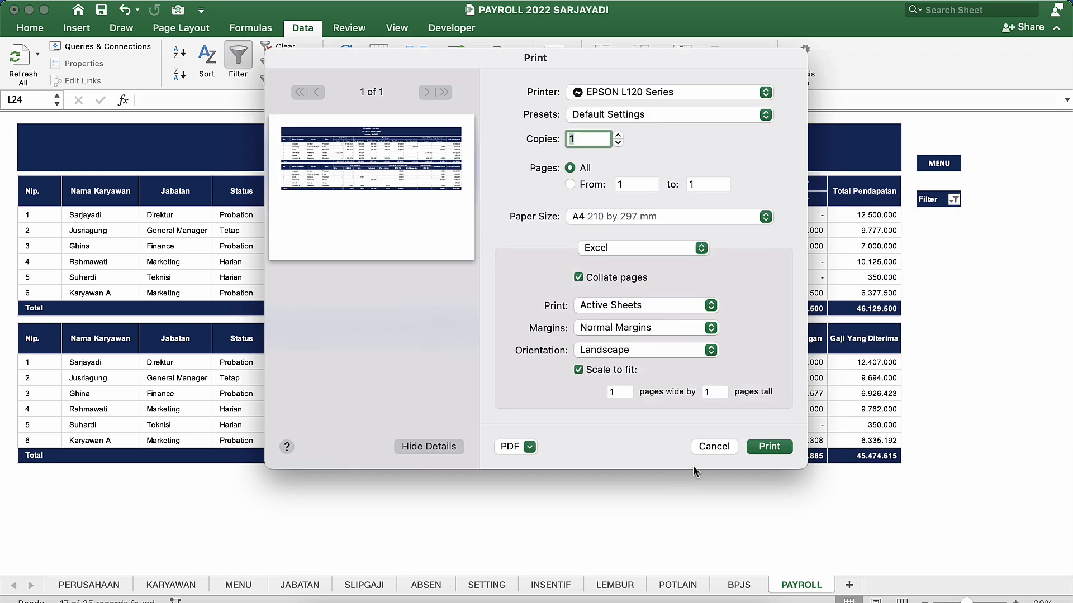
left_click(710, 445)
left_click(86, 492)
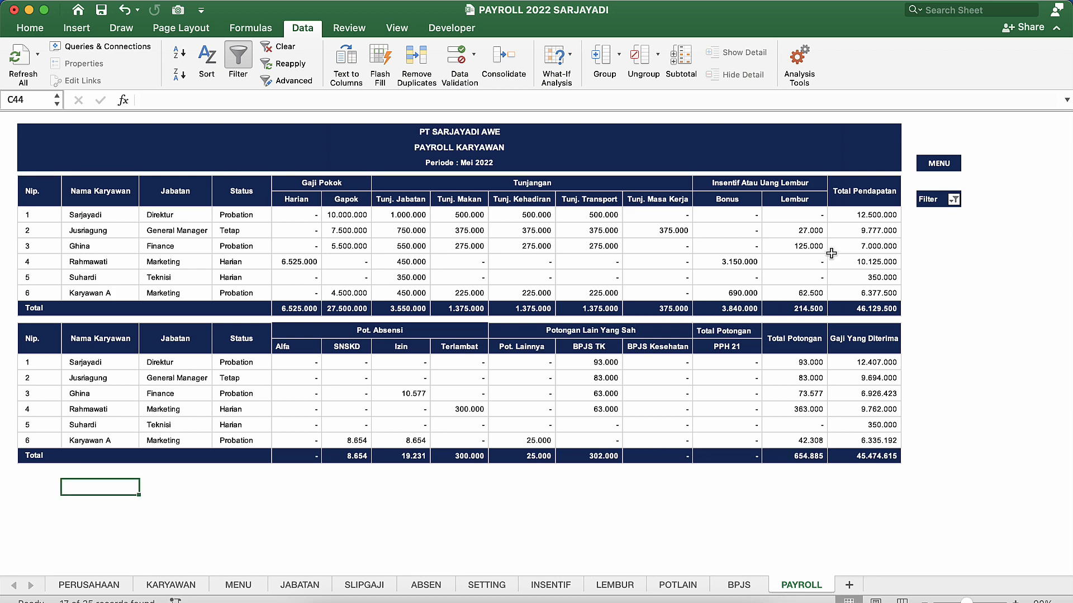
Go through the main menu to the Slip Gaji report and review its income, deductions, net pay and amount in words.
left_click(937, 162)
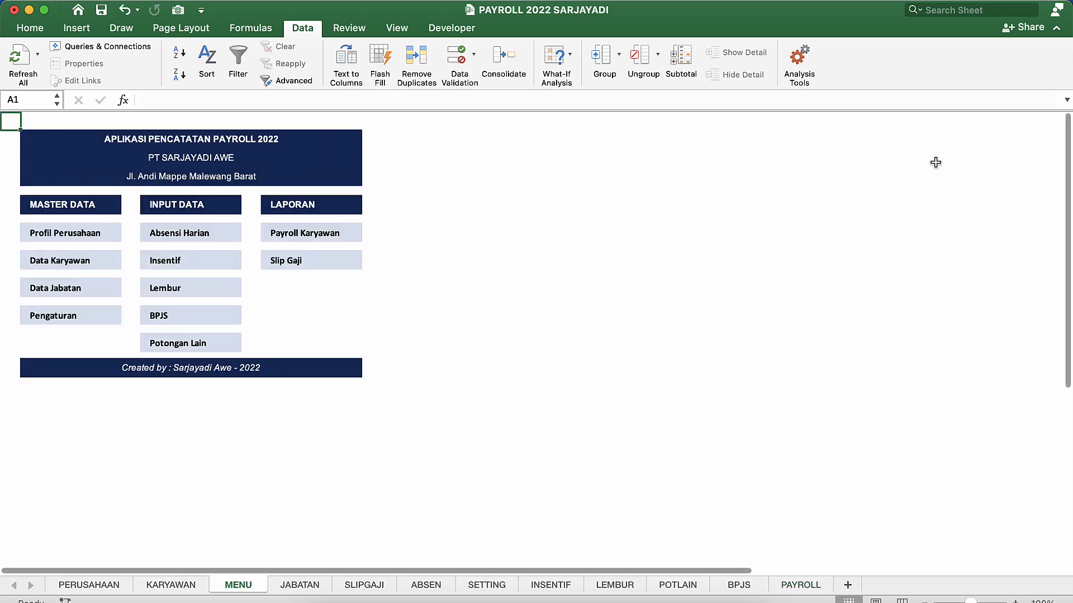
left_click(288, 257)
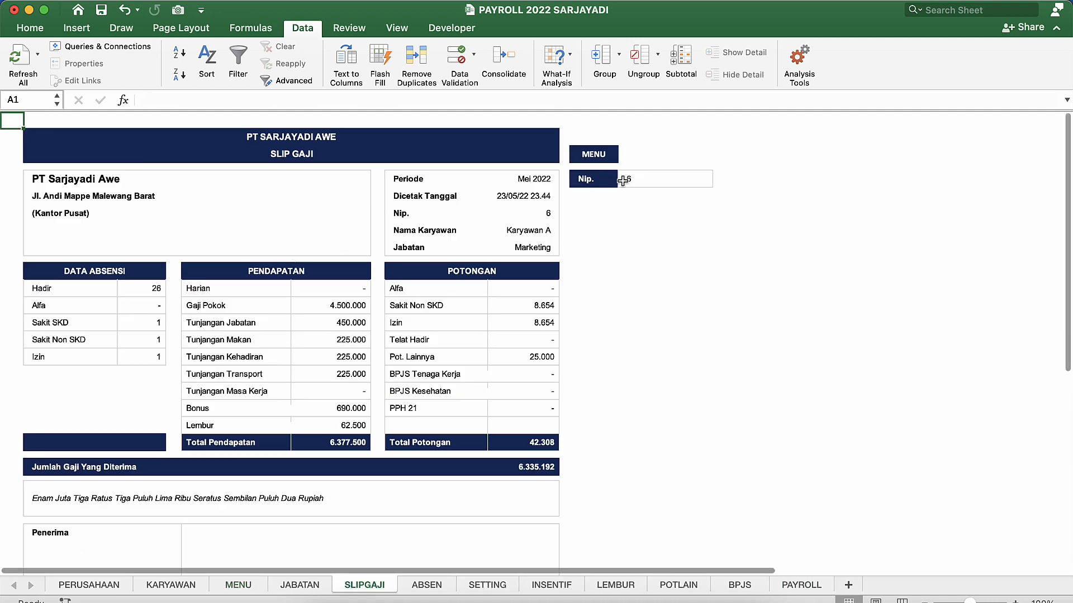
left_click(553, 474)
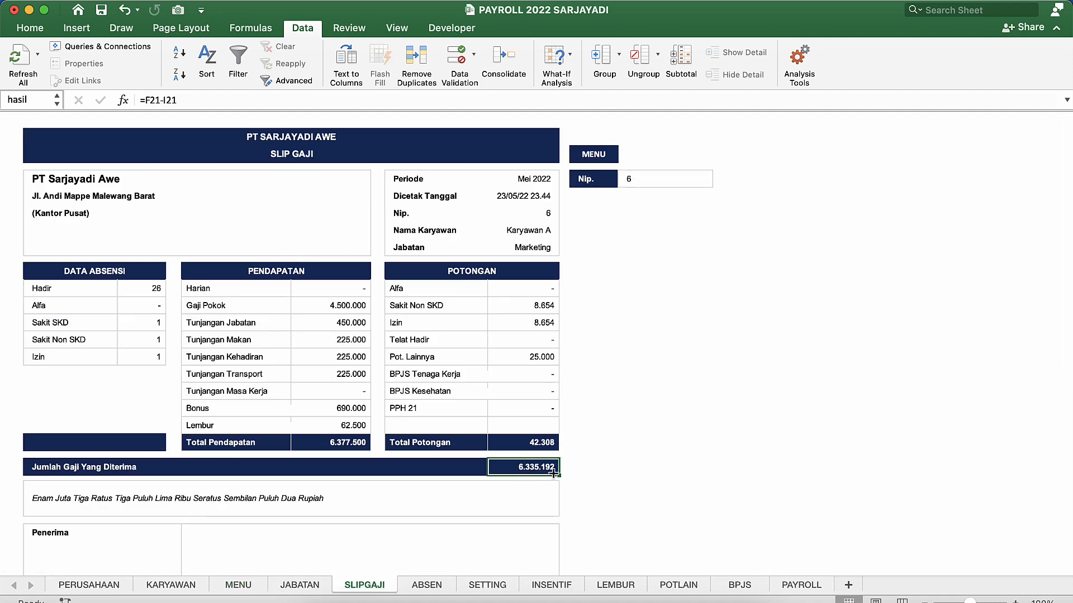
left_click(605, 319)
left_click(518, 307)
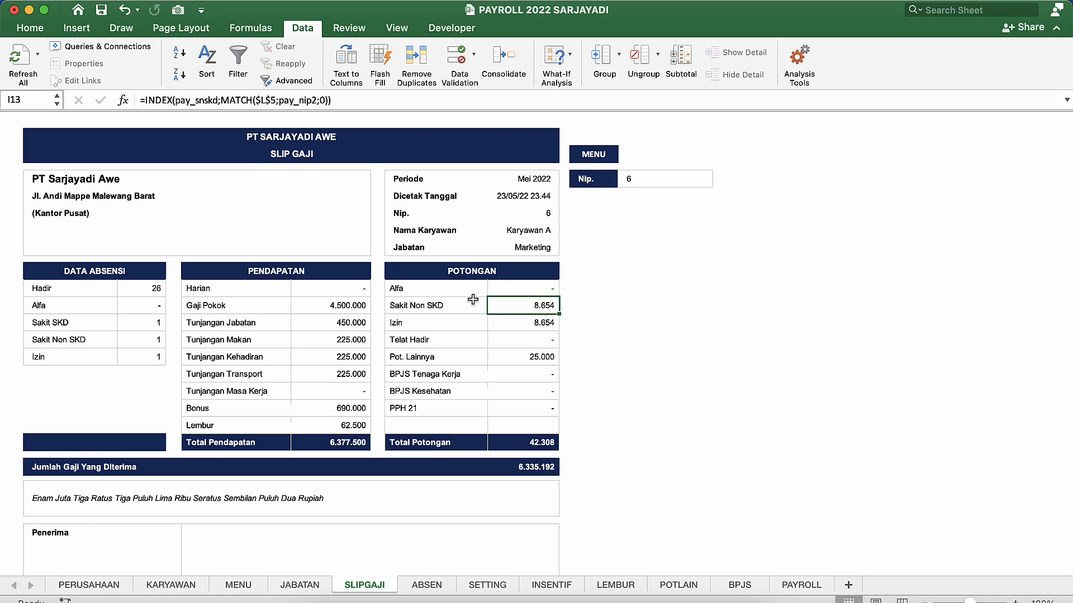
left_click(330, 237)
left_click(270, 411)
scroll(270, 416, "down", 3)
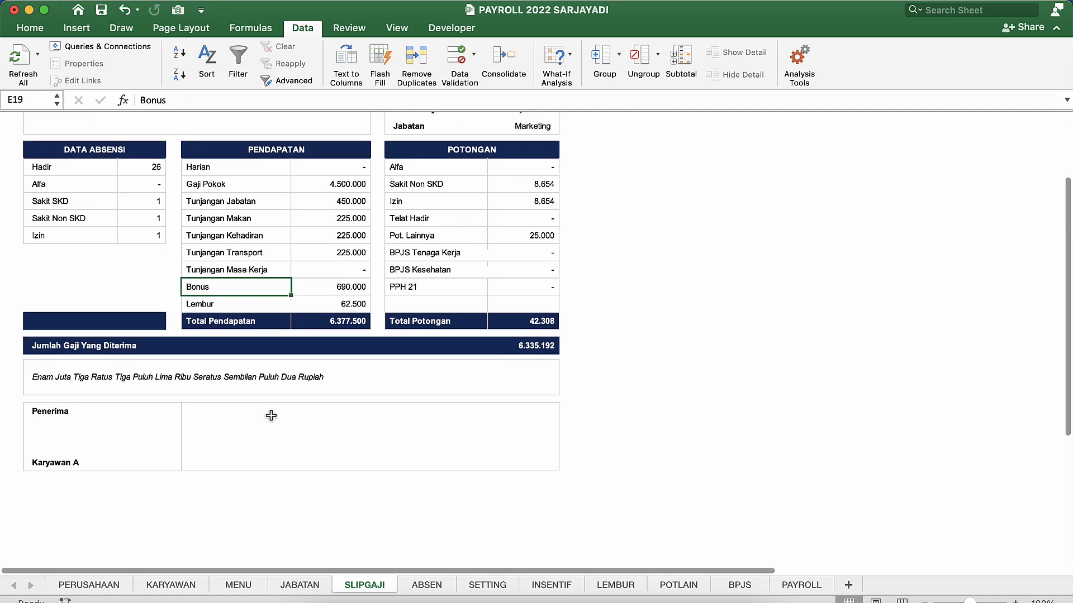
left_click(194, 358)
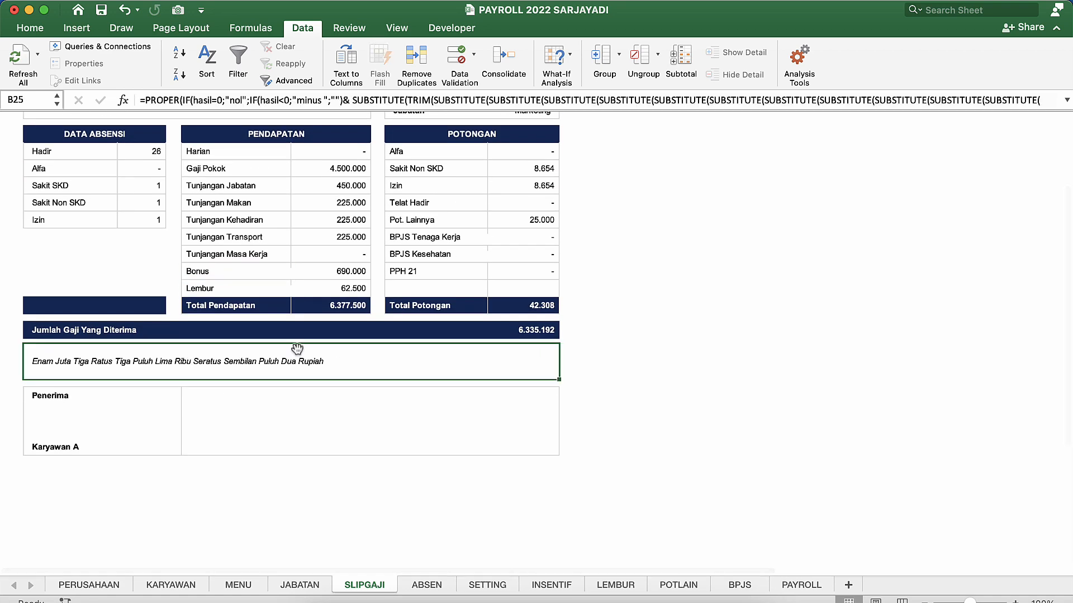
scroll(424, 204, "up", 2)
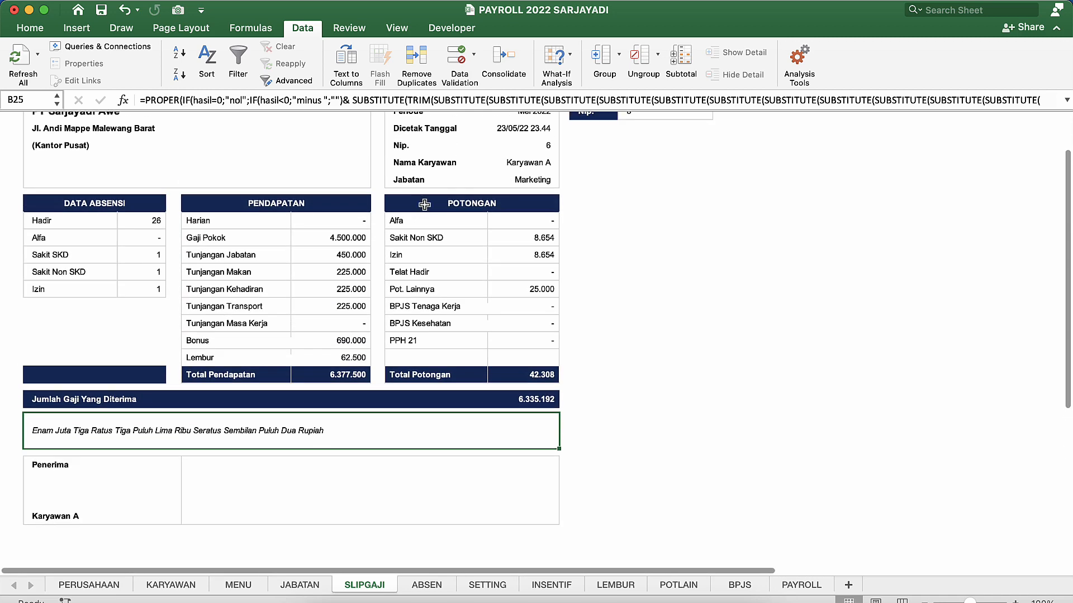
scroll(425, 205, "up", 2)
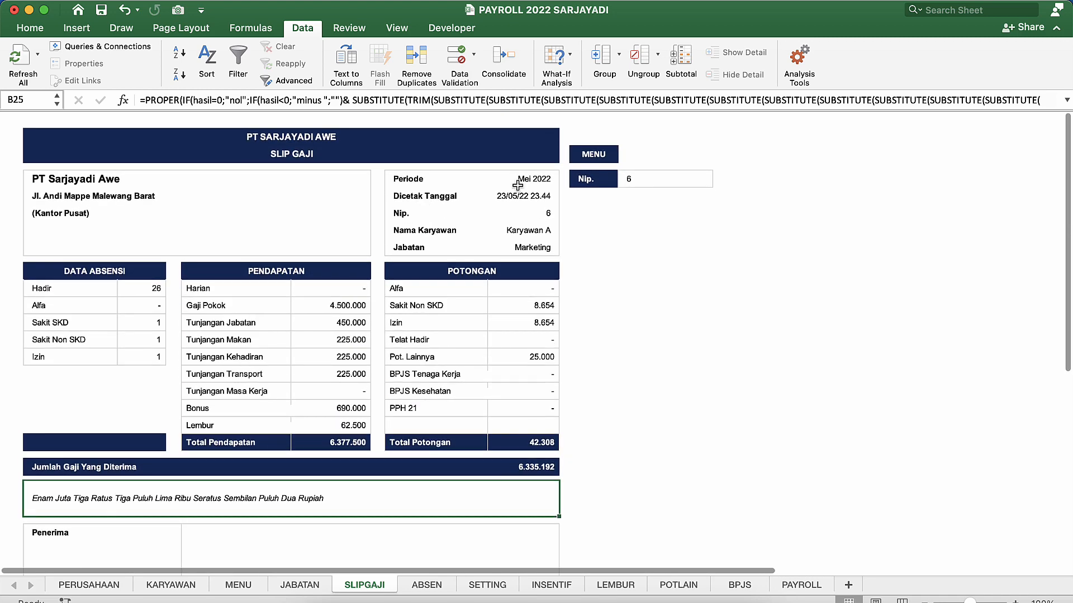
Show the pay slips of Nip 1 and Nip 2, and return the Nip. selection to 6.
left_click(671, 179)
left_click(718, 180)
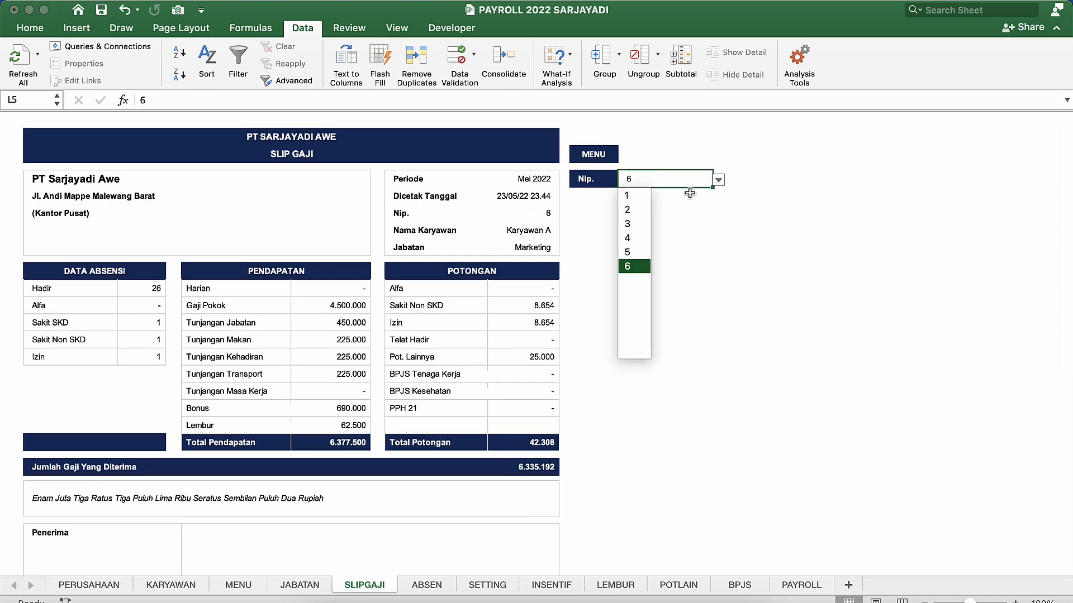
left_click(638, 195)
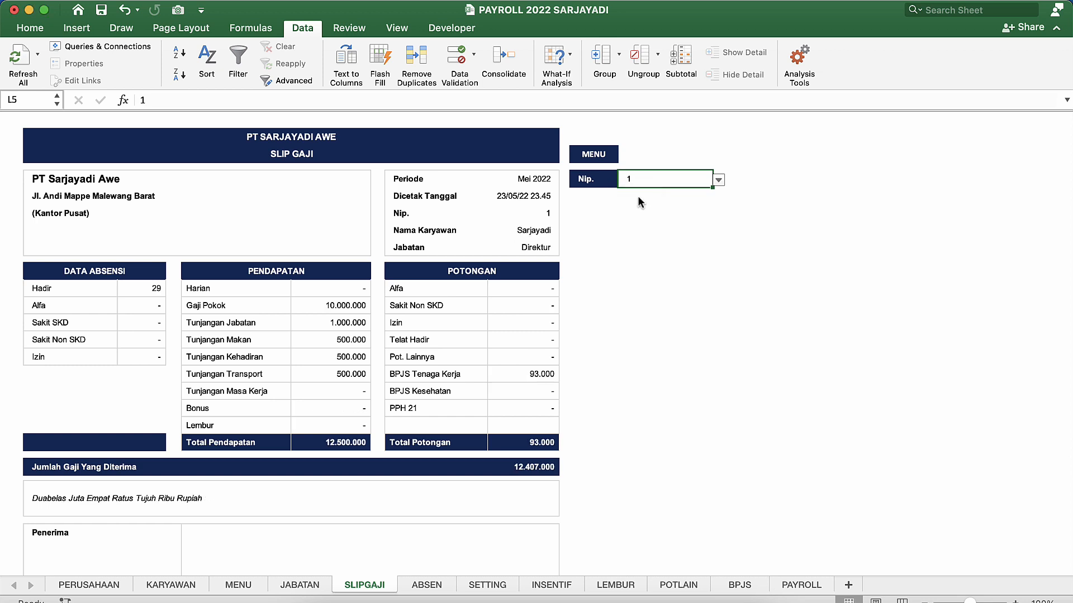
left_click(719, 180)
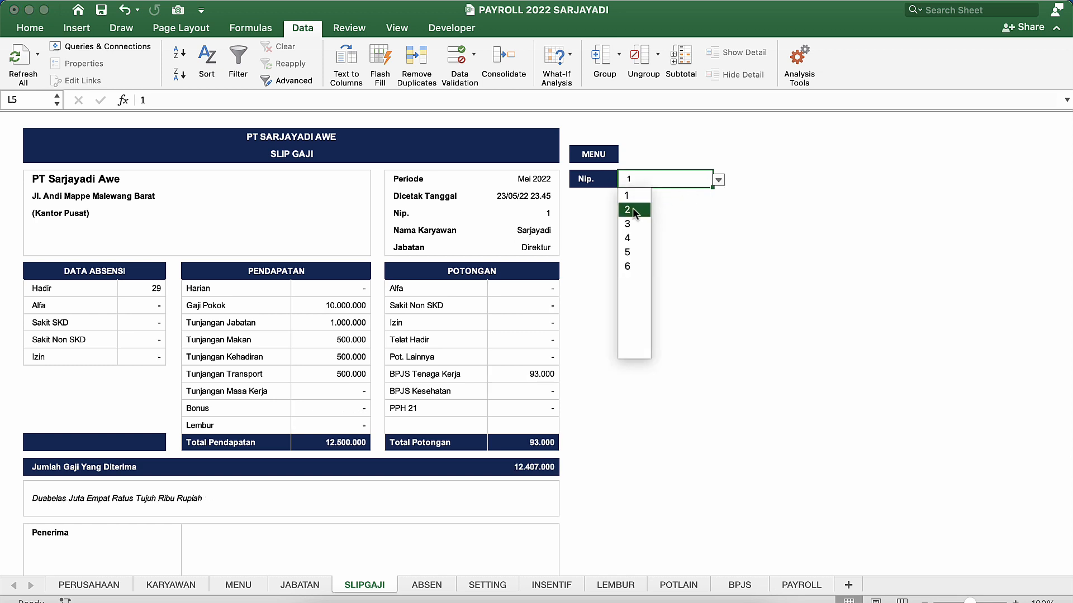
left_click(634, 210)
left_click(718, 180)
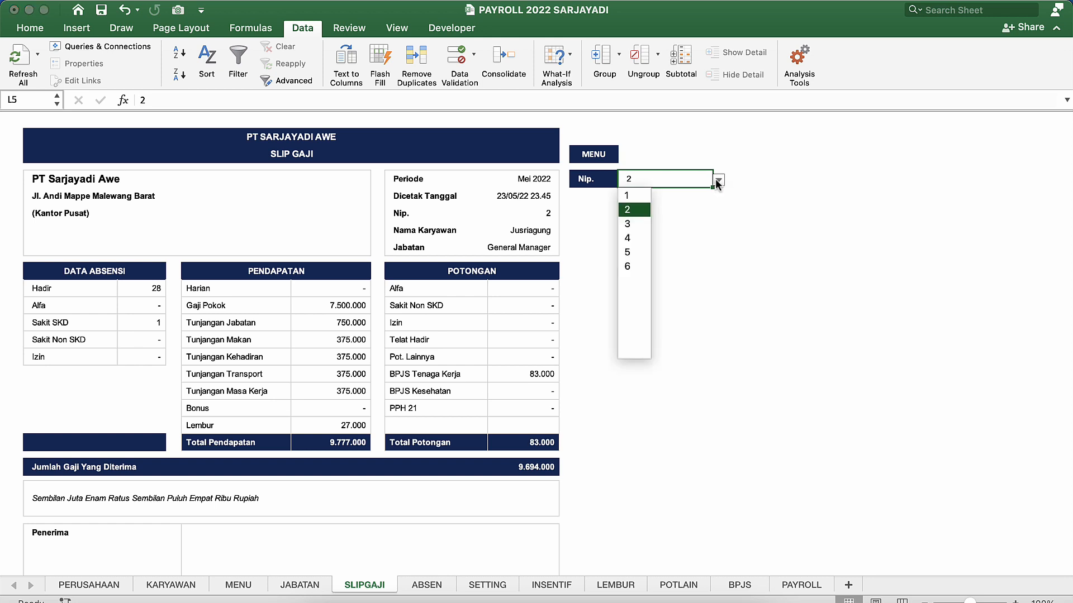
left_click(635, 267)
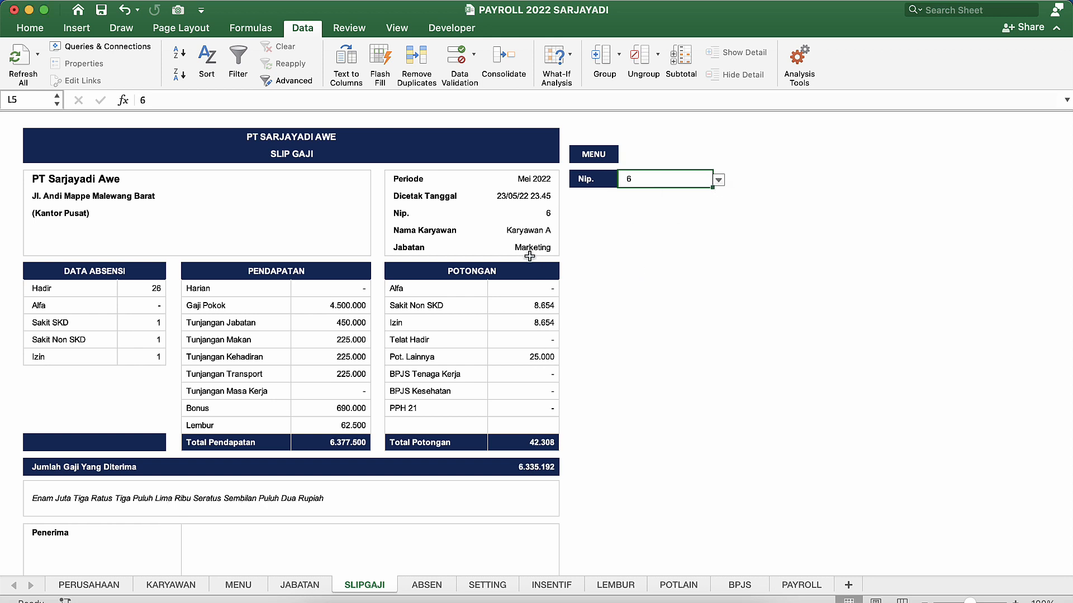
Check the employee and period details, the Bonus and Tunjangan Makan income and the Pot. Lainnya deduction on the Nip 6 slip.
left_click(531, 250)
left_click(532, 234)
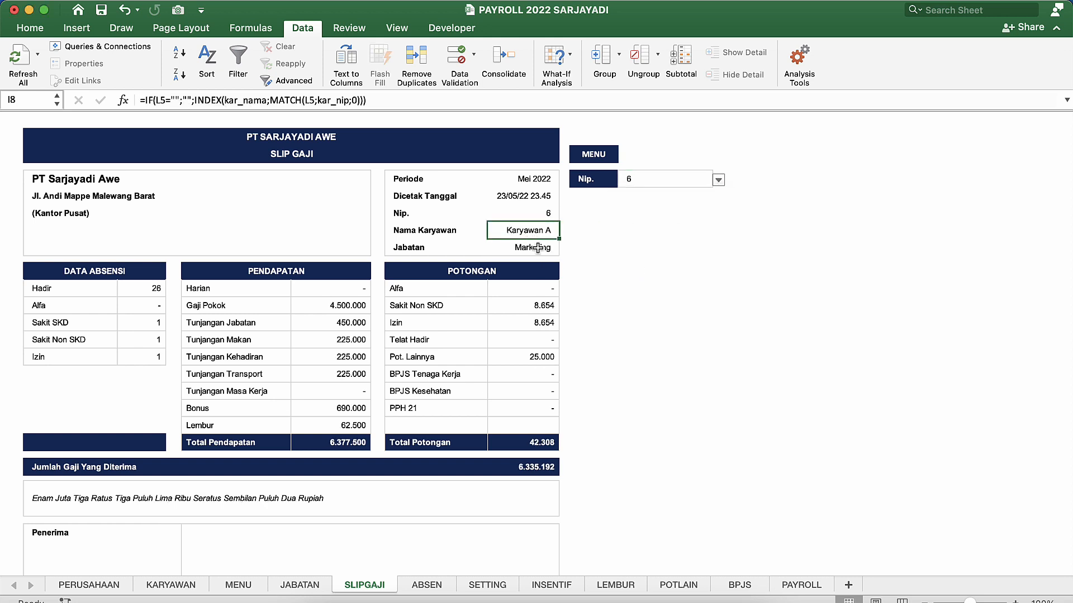
left_click(543, 209)
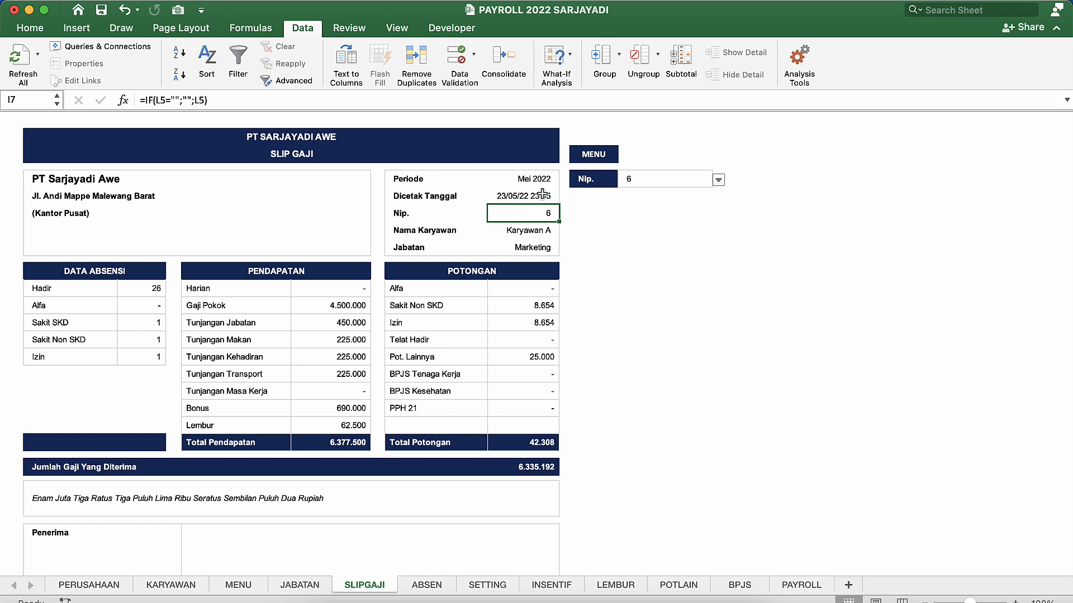
left_click(542, 195)
left_click(543, 180)
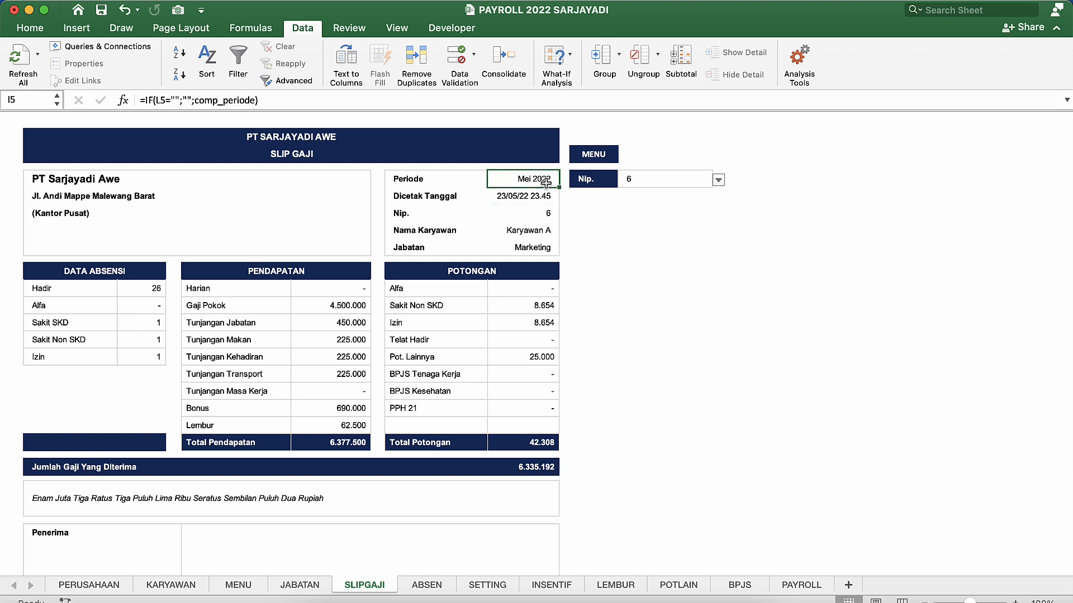
left_click(327, 344)
left_click(354, 403)
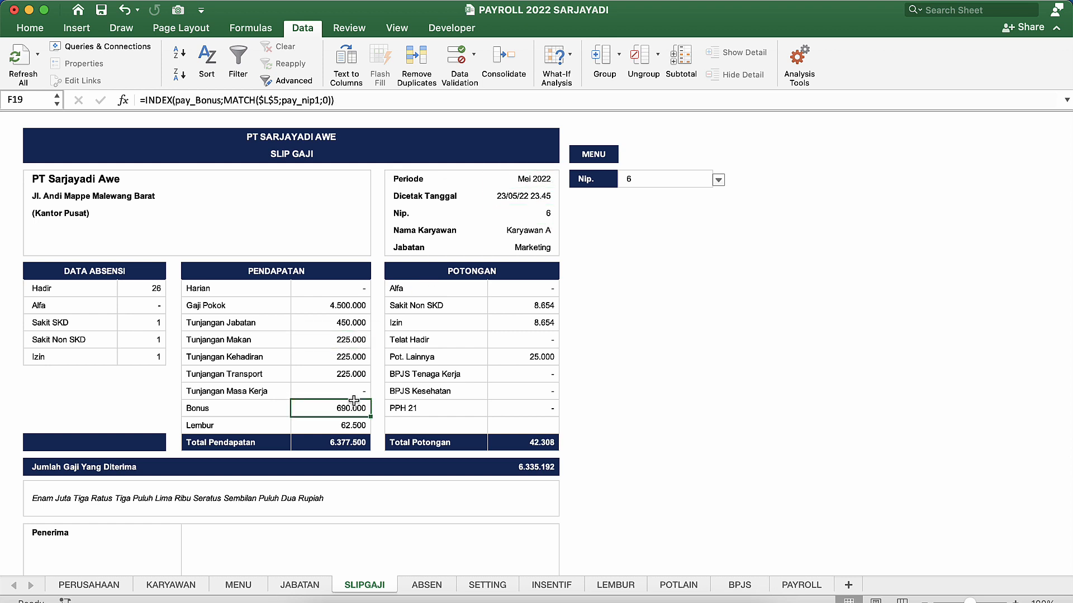
left_click(330, 341)
left_click(514, 362)
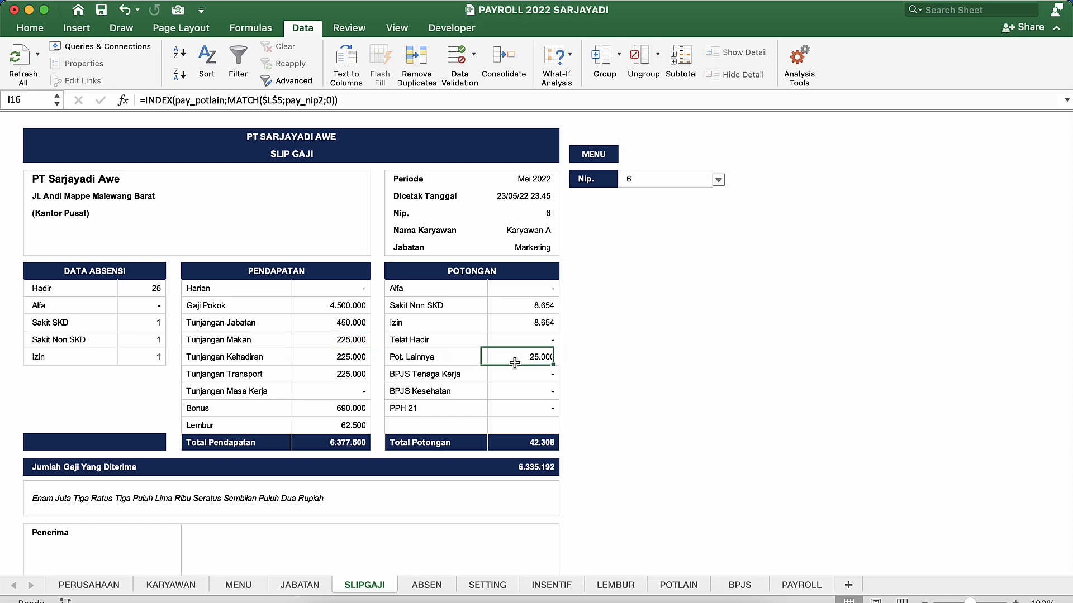
Check the PPH 21 and Total Potongan amounts on the Nip 6 slip and return to the main menu.
left_click(528, 411)
left_click(526, 452)
left_click(594, 155)
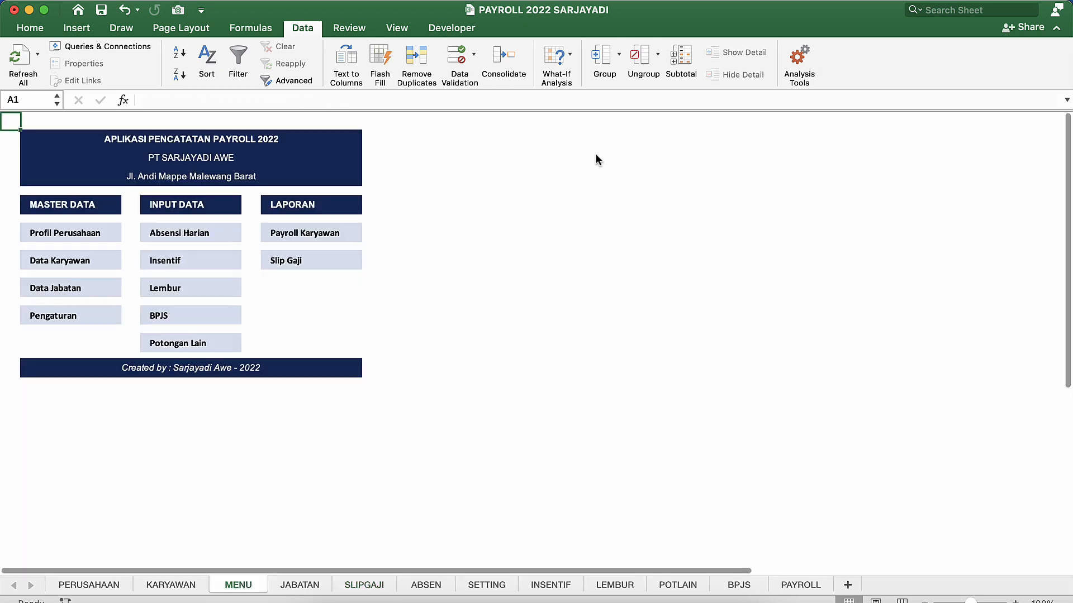
Examine the main menu's application title, company name and address cells, and its Input Data and Laporan headings.
left_click(321, 168)
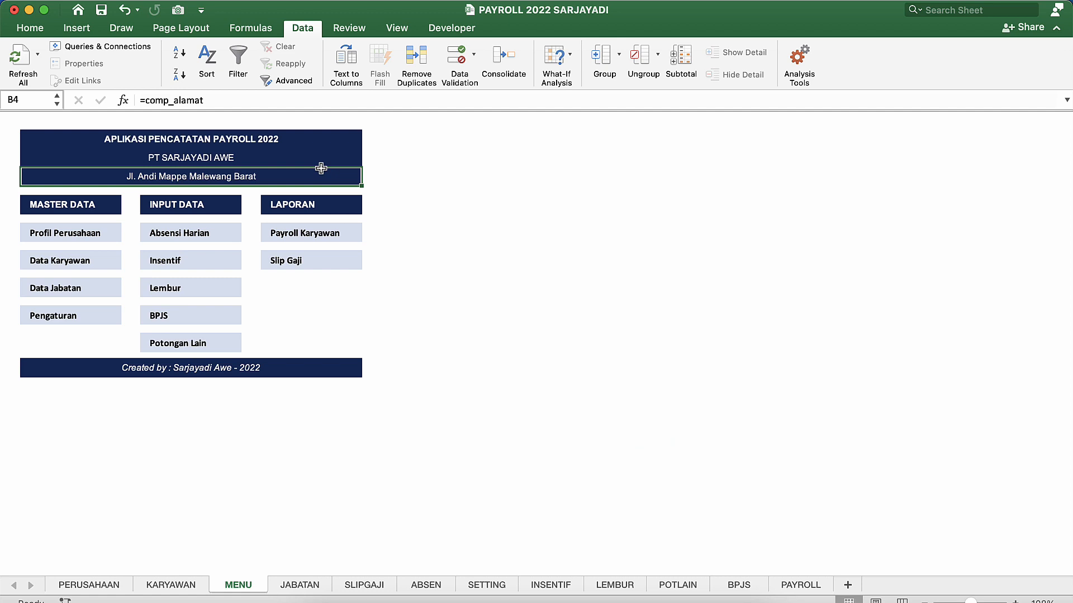
left_click(308, 137)
left_click(337, 161)
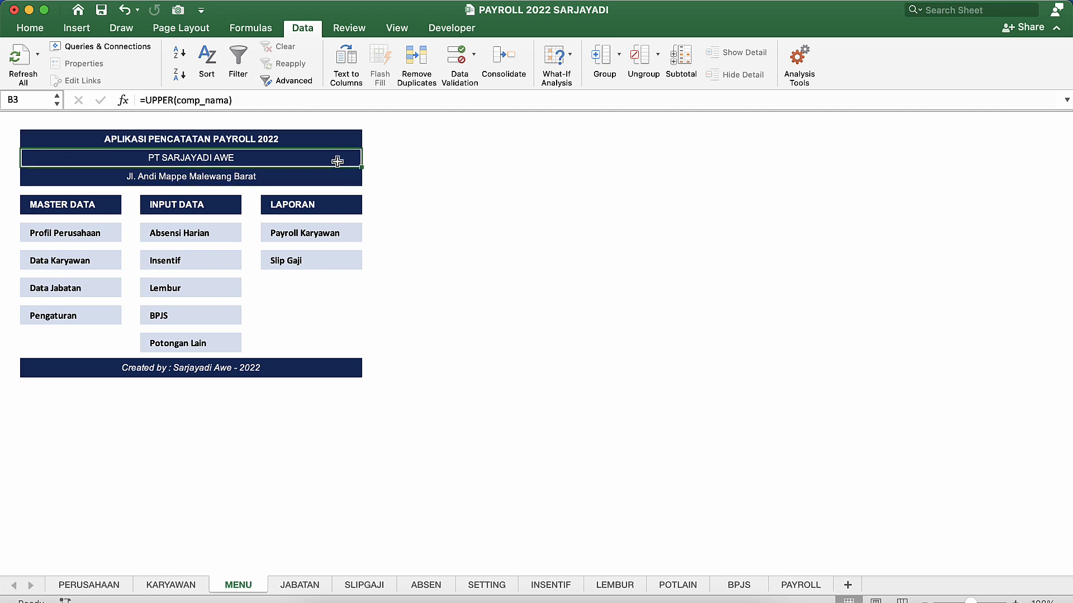
left_click(338, 172)
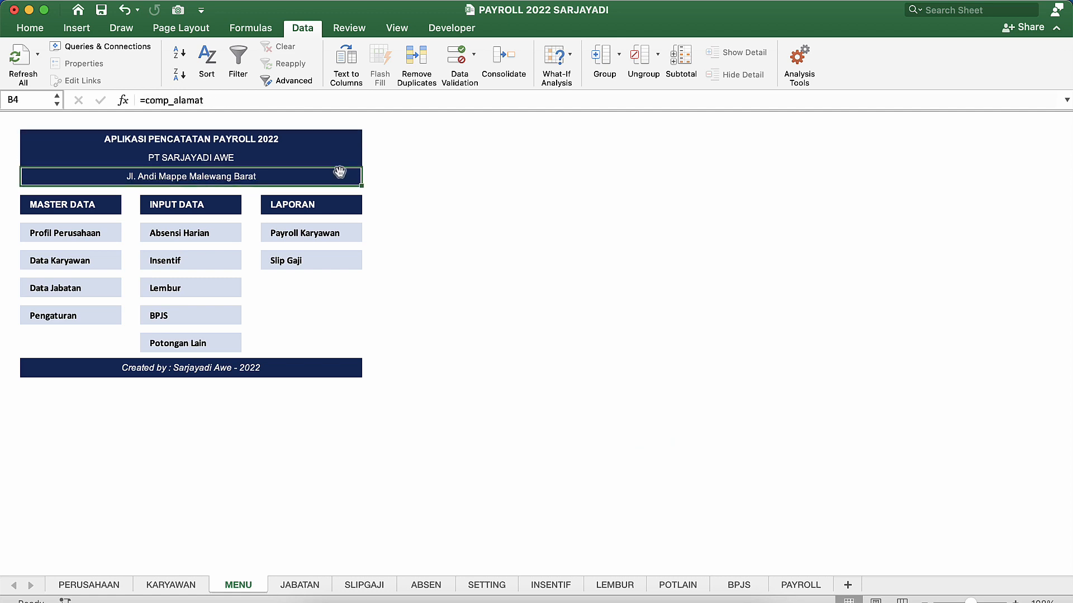
left_click(339, 141)
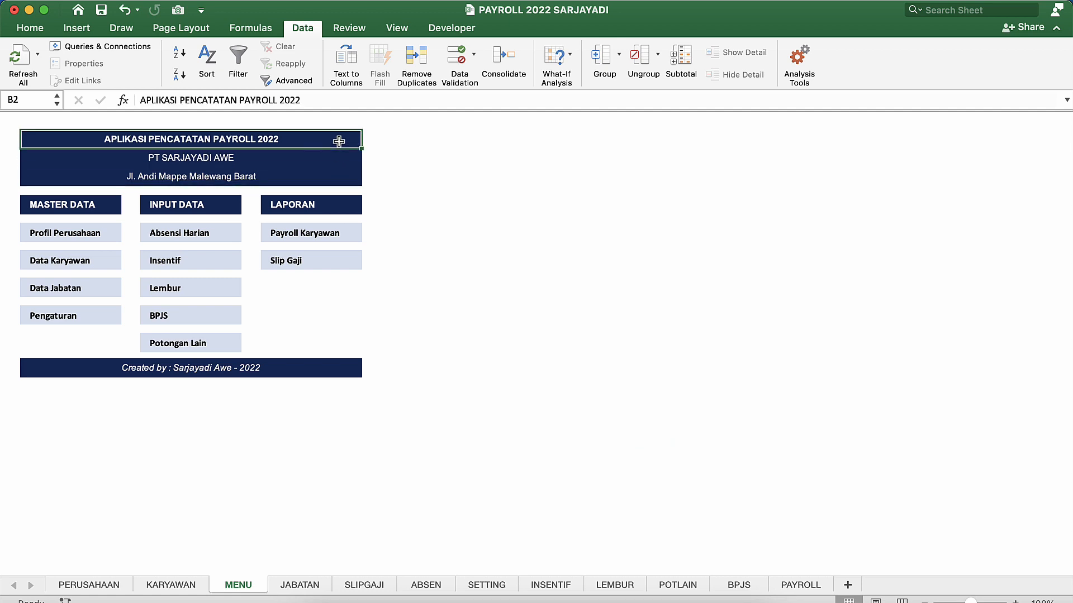
left_click(317, 162)
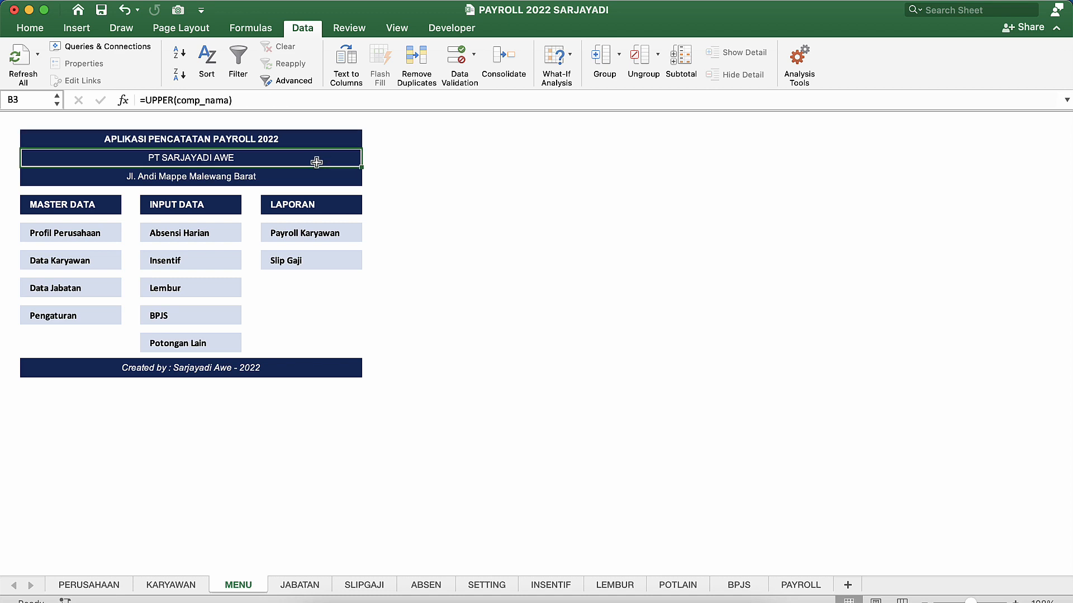
left_click(239, 205)
left_click(282, 204)
left_click(213, 202)
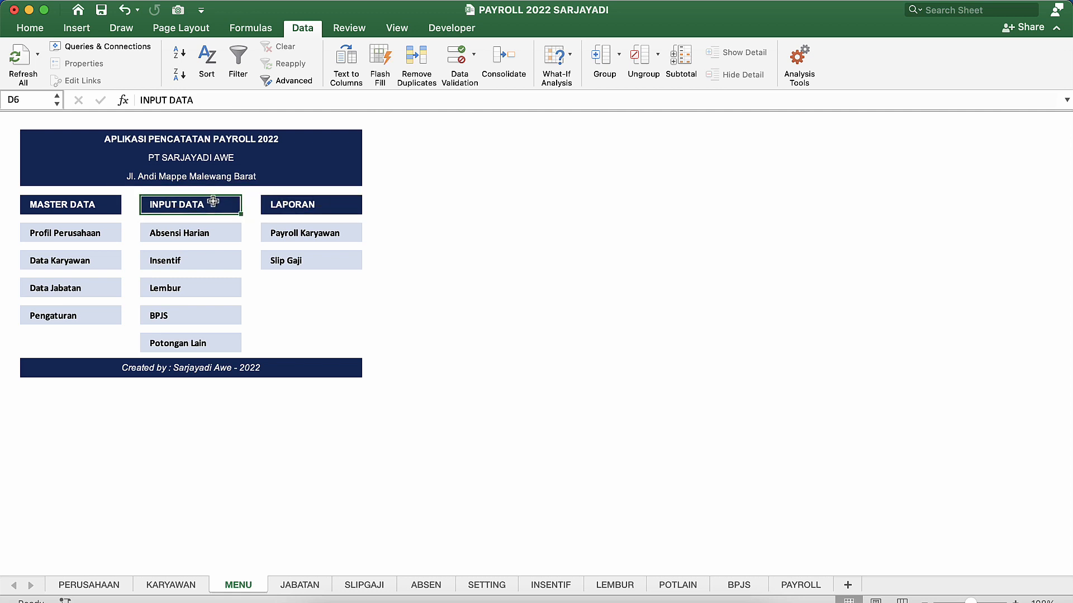